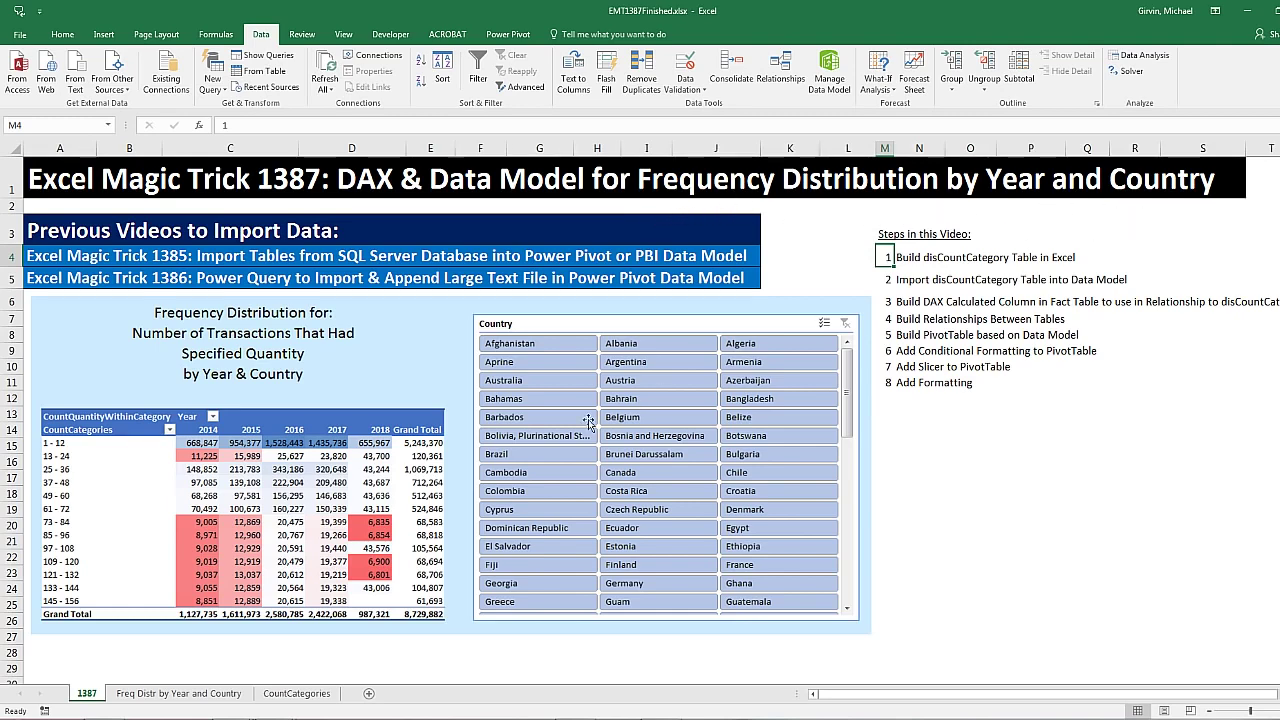
# - Examine the finished frequency distribution PivotTable and its field list on the Freq Distr by Year and Country sheet
pyautogui.click(170, 697)
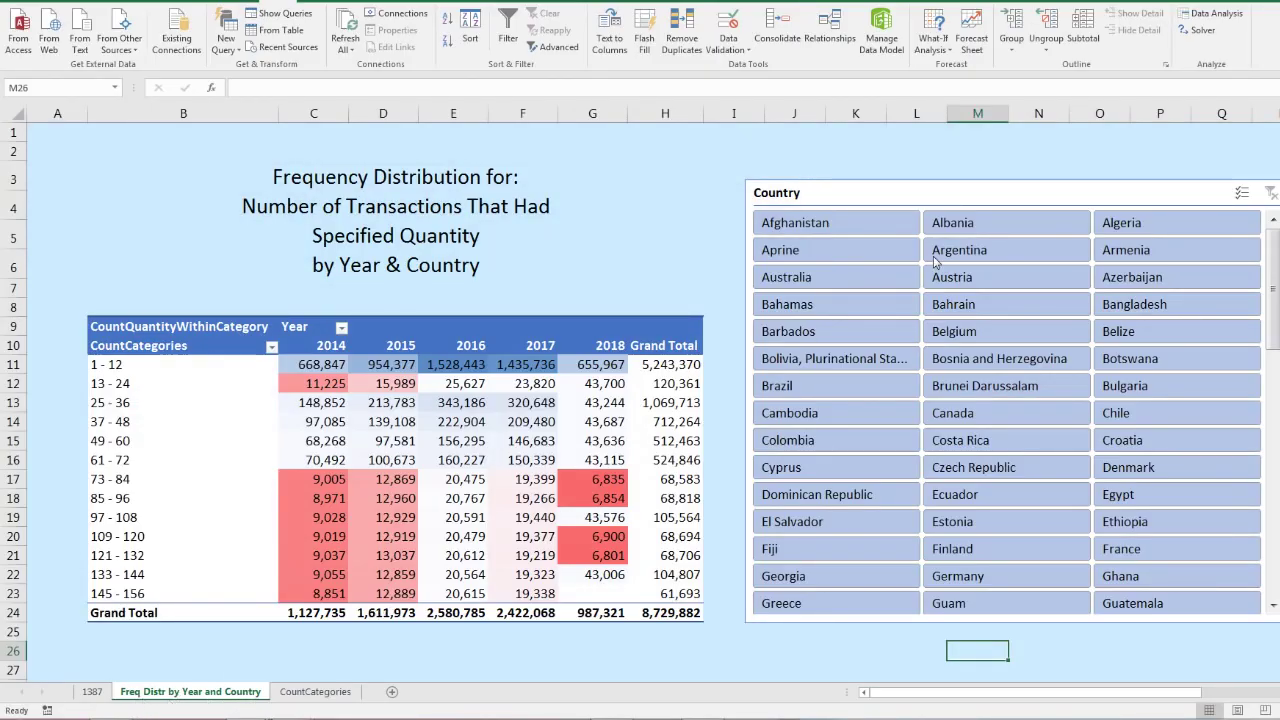
pyautogui.click(480, 368)
pyautogui.click(522, 362)
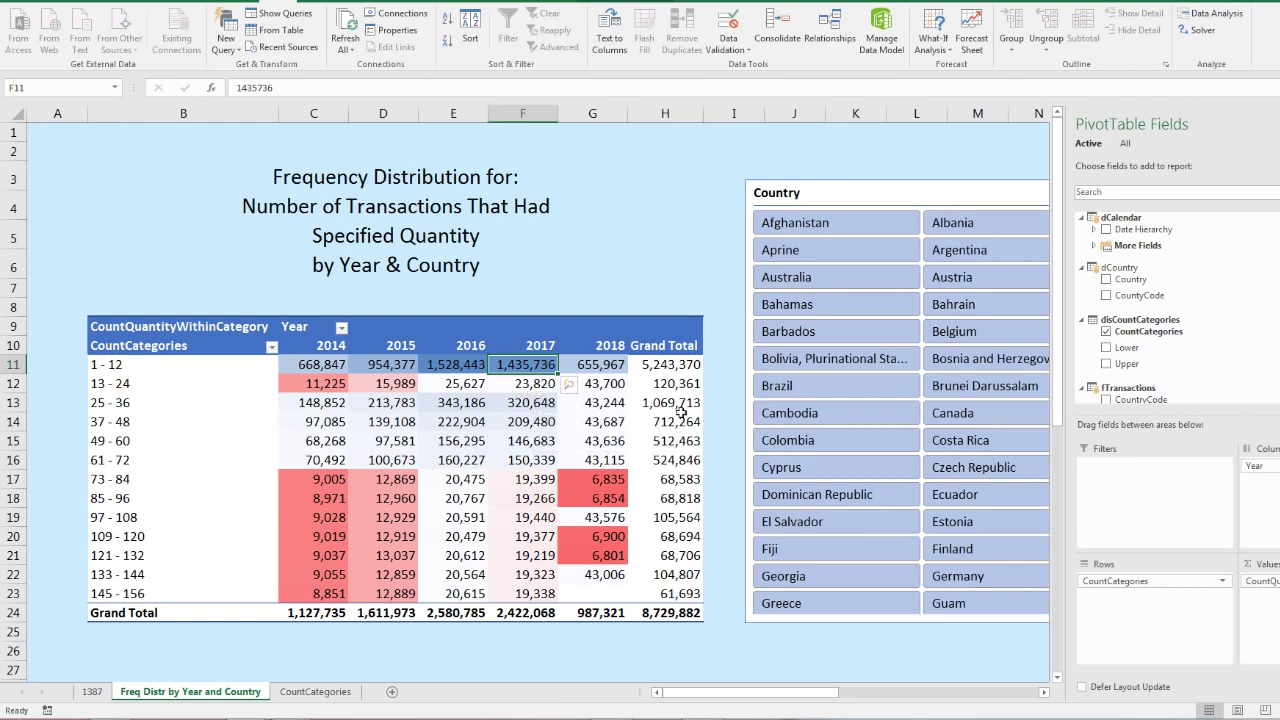
pyautogui.moveTo(610, 486)
pyautogui.click(1278, 122)
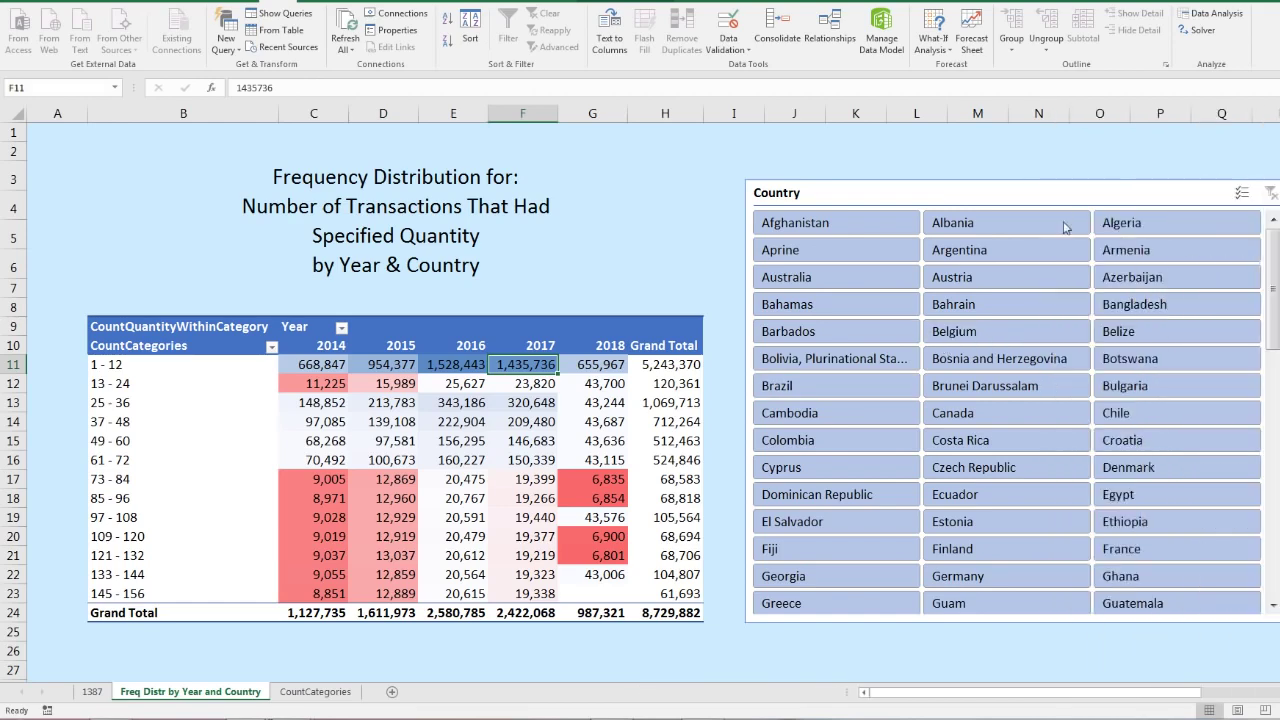
# - Filter the PivotTable with the Country slicer by Canada, Australia and Fiji in turn, clearing the filter at the end
pyautogui.click(970, 416)
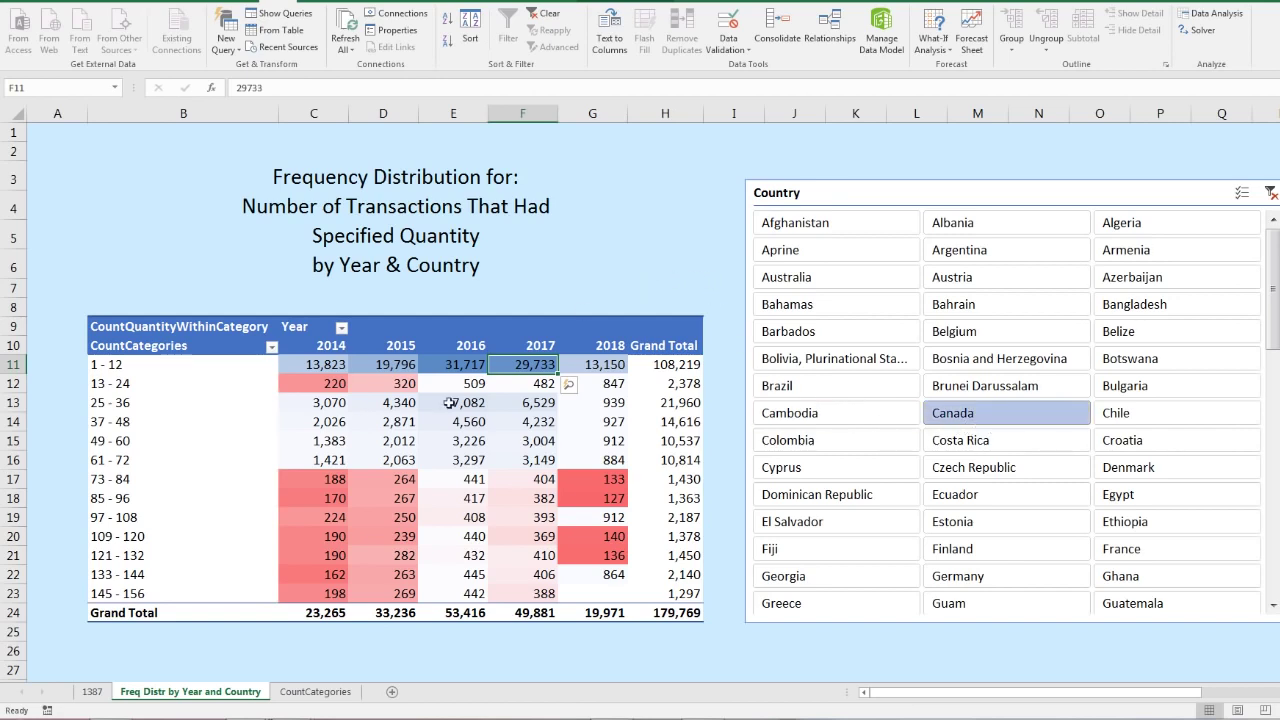
pyautogui.moveTo(450, 402)
pyautogui.click(795, 279)
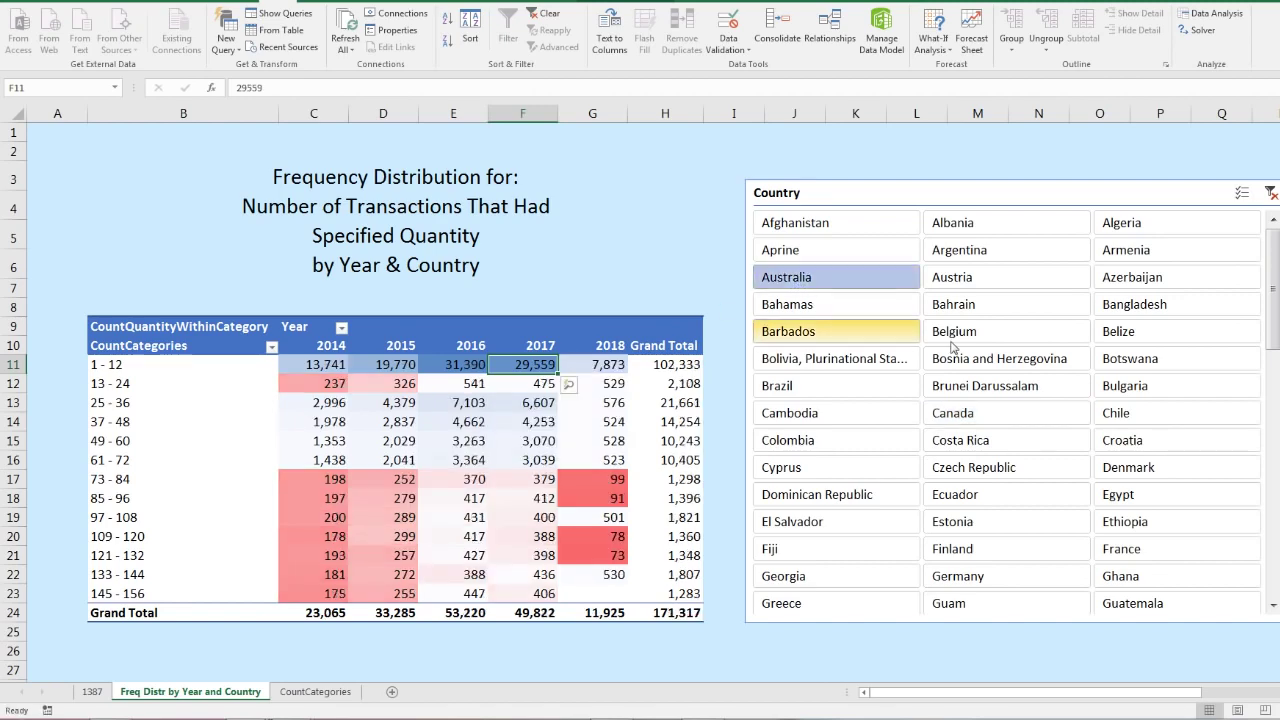
pyautogui.click(785, 549)
pyautogui.click(1271, 193)
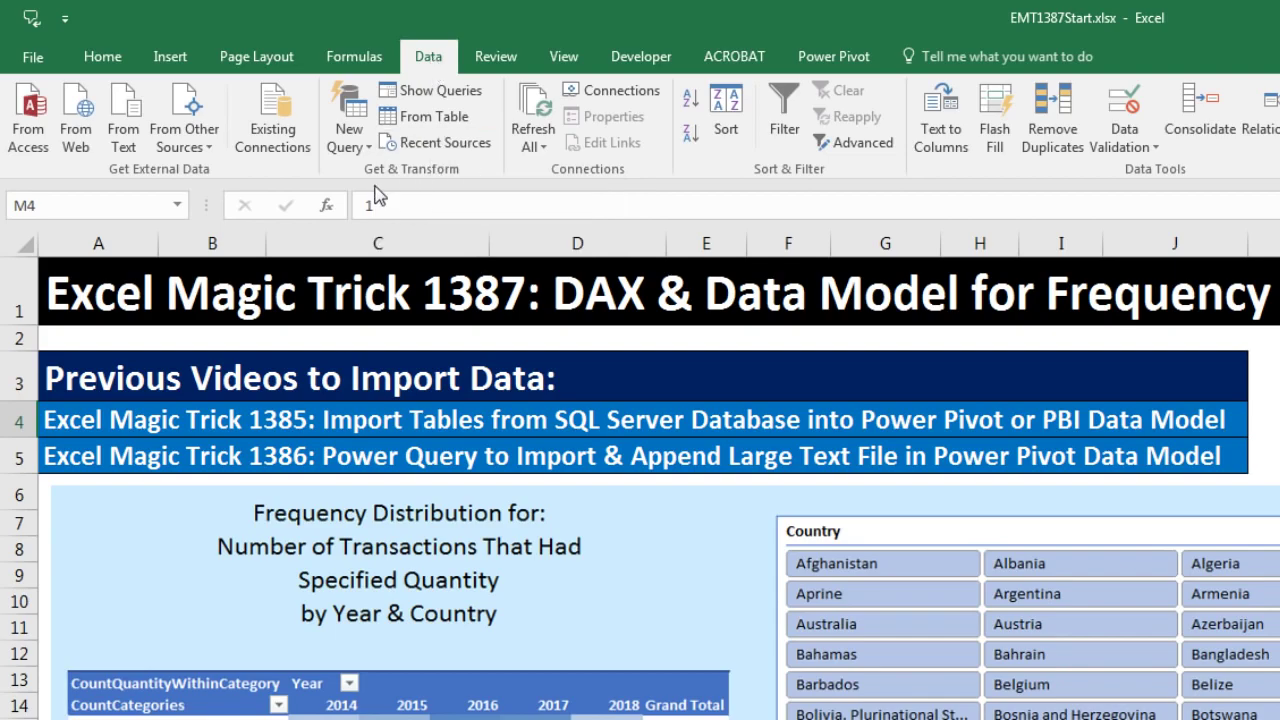
# - Review the workbook queries fTransactions, dProduct, dCountry and Text2018DataImport in EMT1387Start.xlsx, closing the query list at the end
pyautogui.click(432, 90)
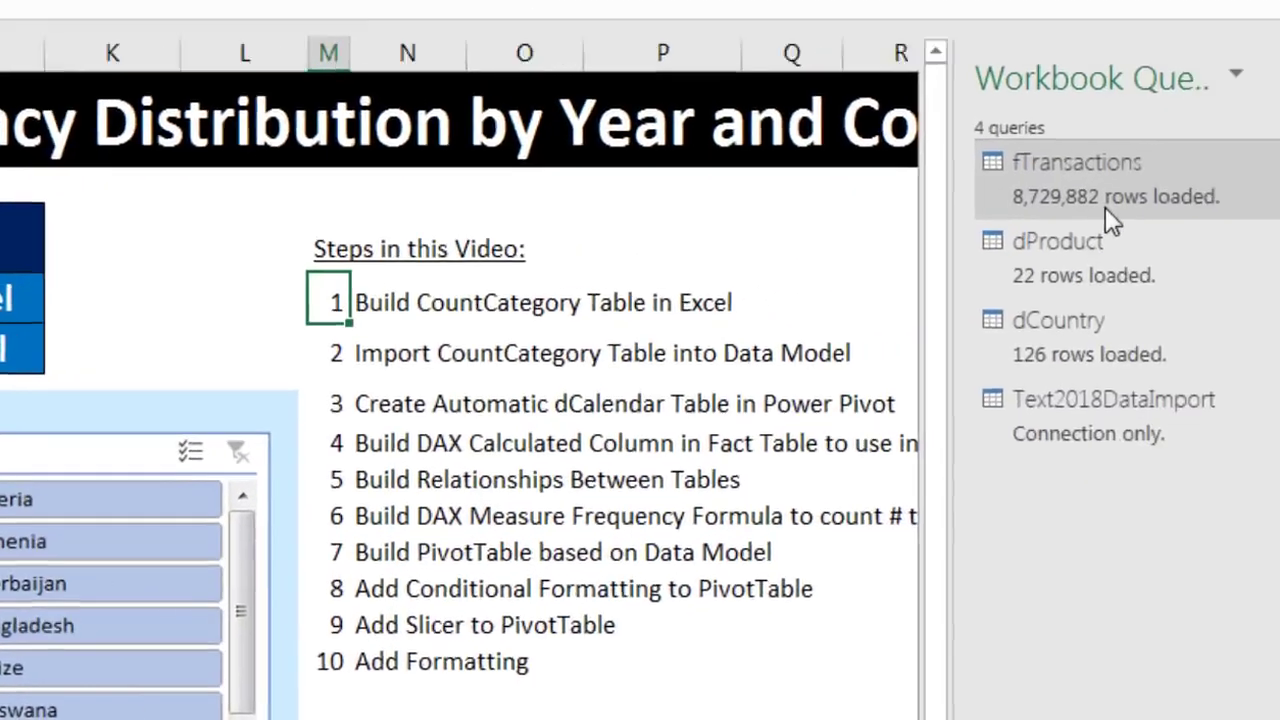
pyautogui.moveTo(1048, 184)
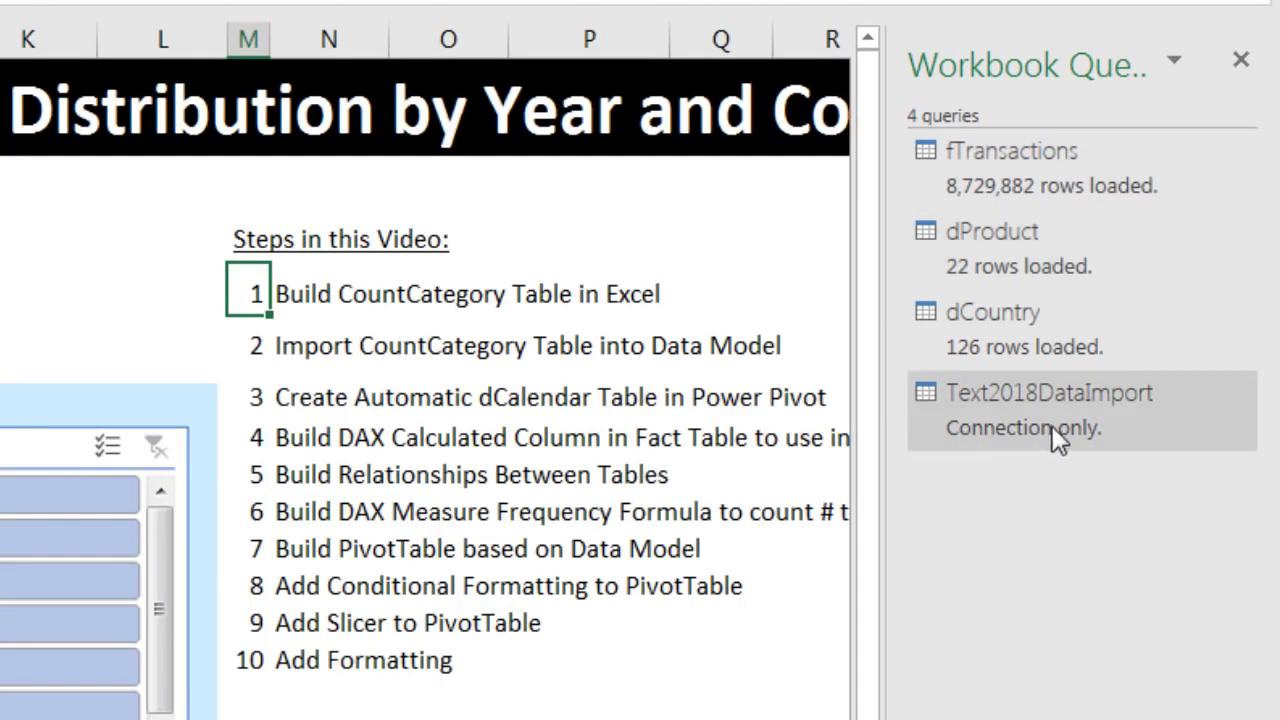
pyautogui.moveTo(1068, 422)
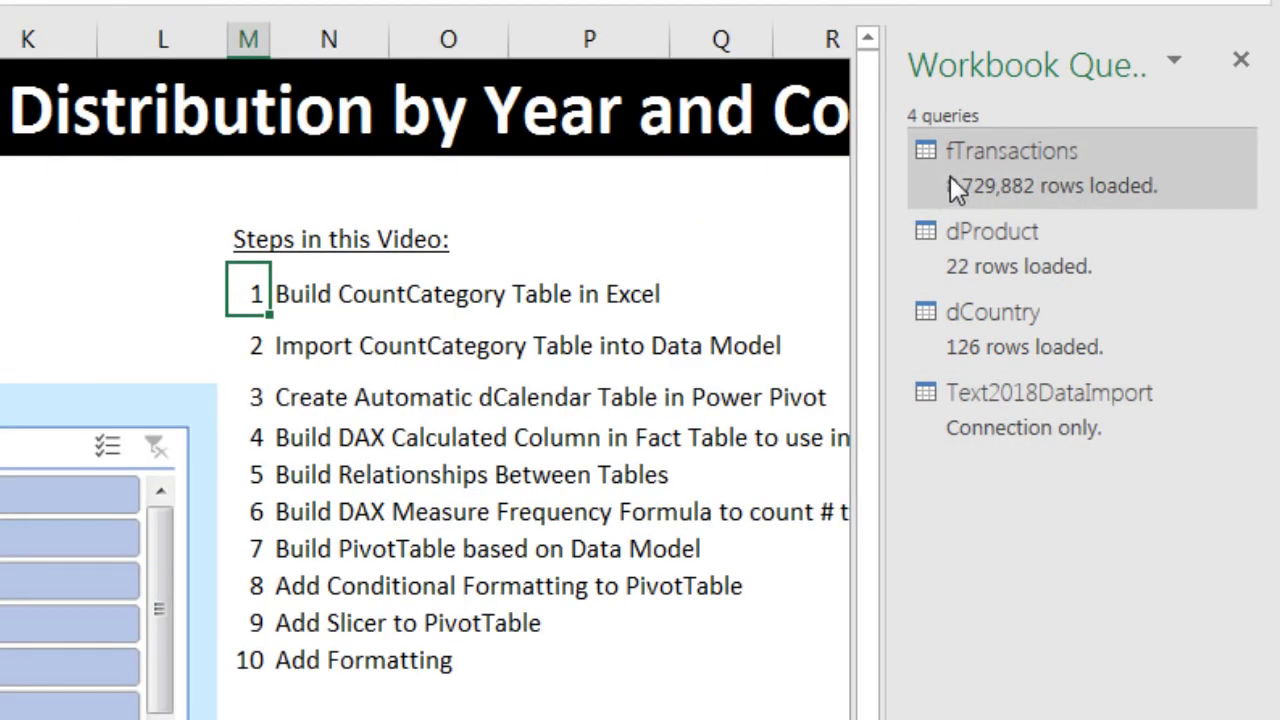
pyautogui.moveTo(950, 175)
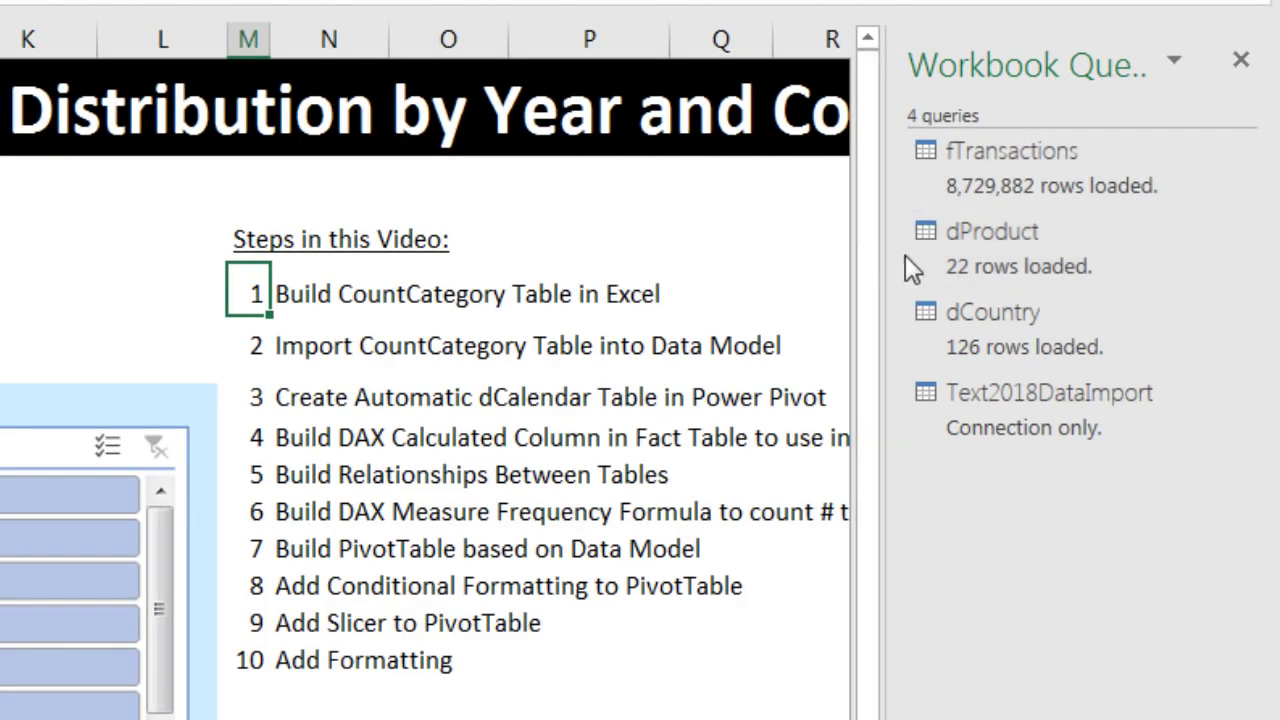
pyautogui.moveTo(919, 338)
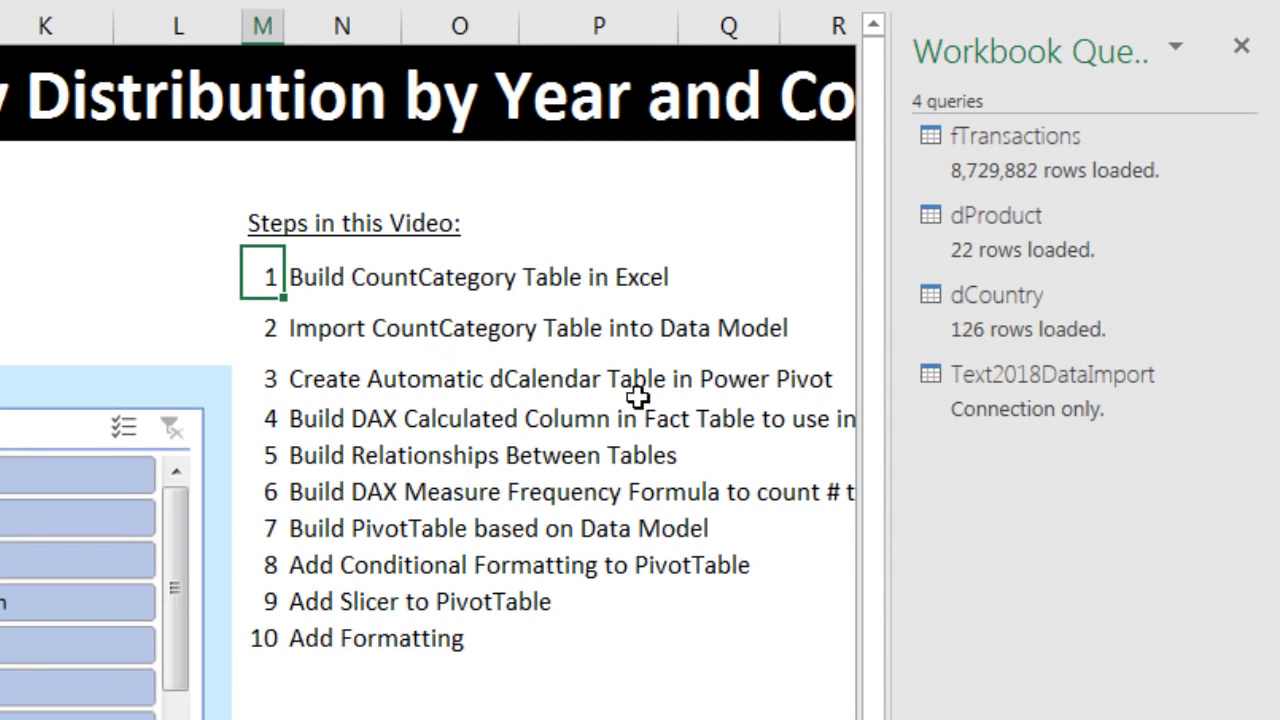
pyautogui.click(1241, 47)
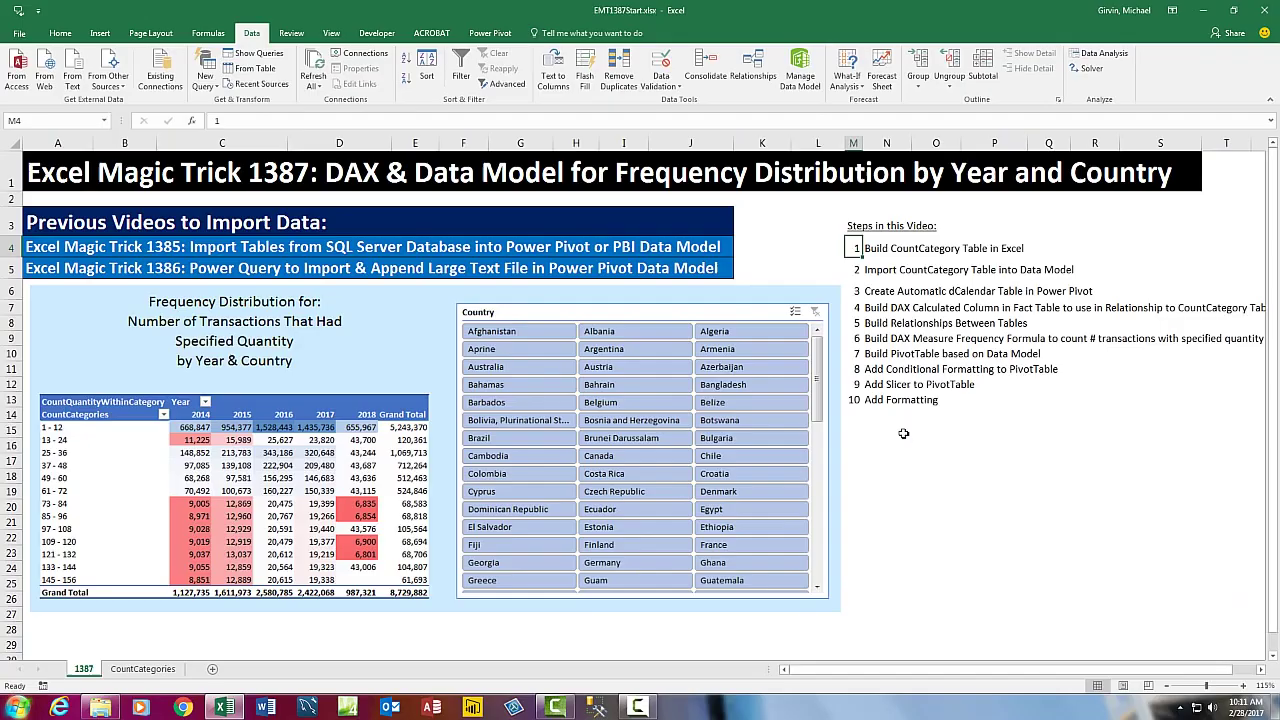
# - On the CountCategories sheet, write the formula =$E$2*ROWS(C$2:C2) in the first cell of the Upper column
pyautogui.click(143, 669)
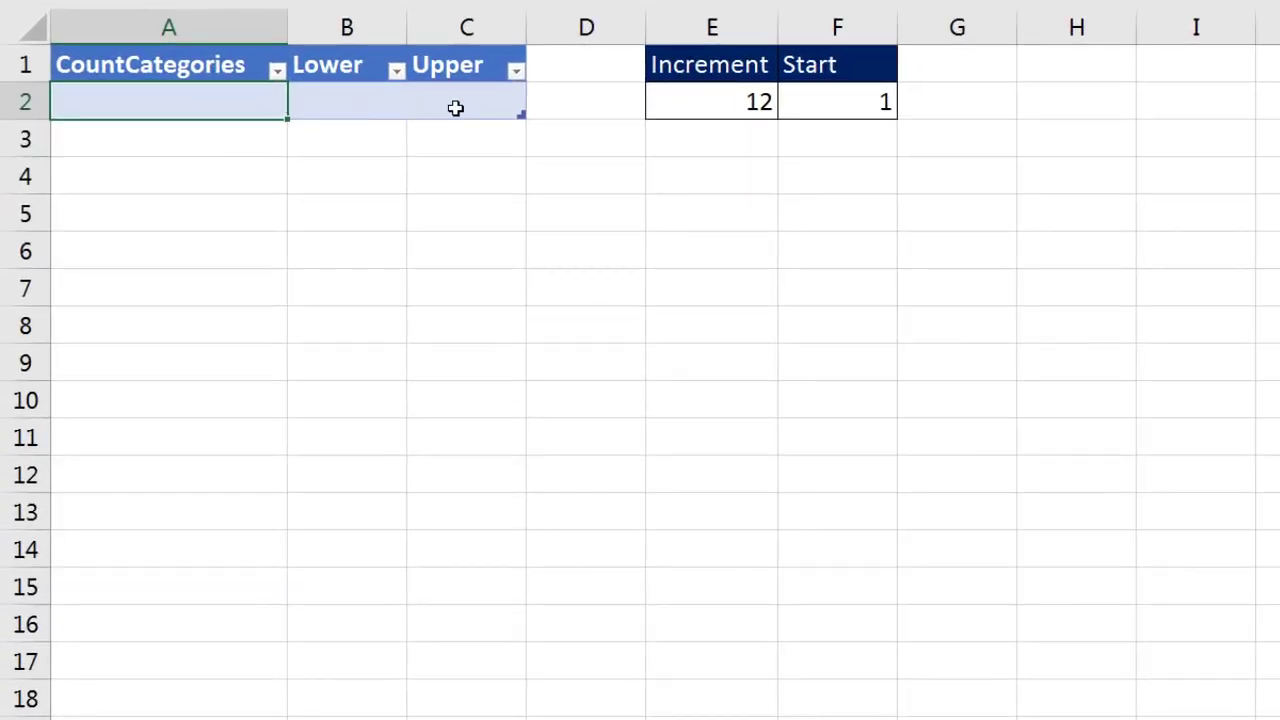
pyautogui.click(455, 108)
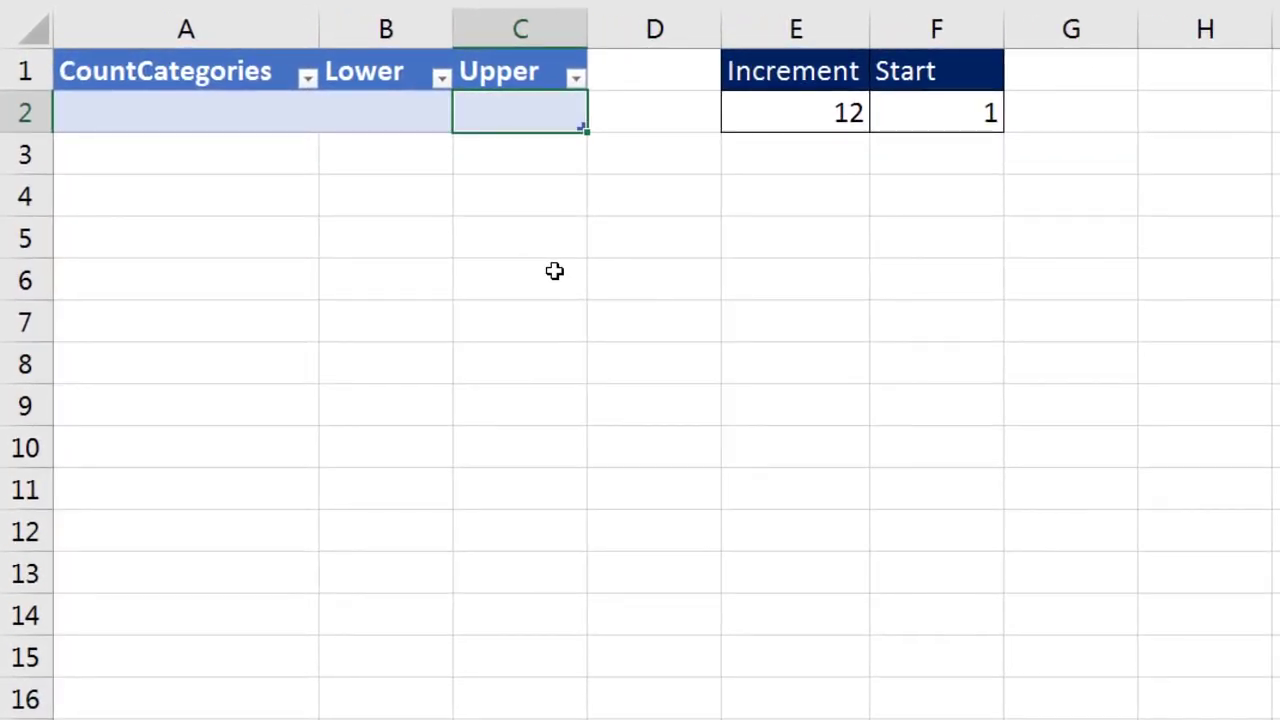
pyautogui.write('=')
pyautogui.click(777, 111)
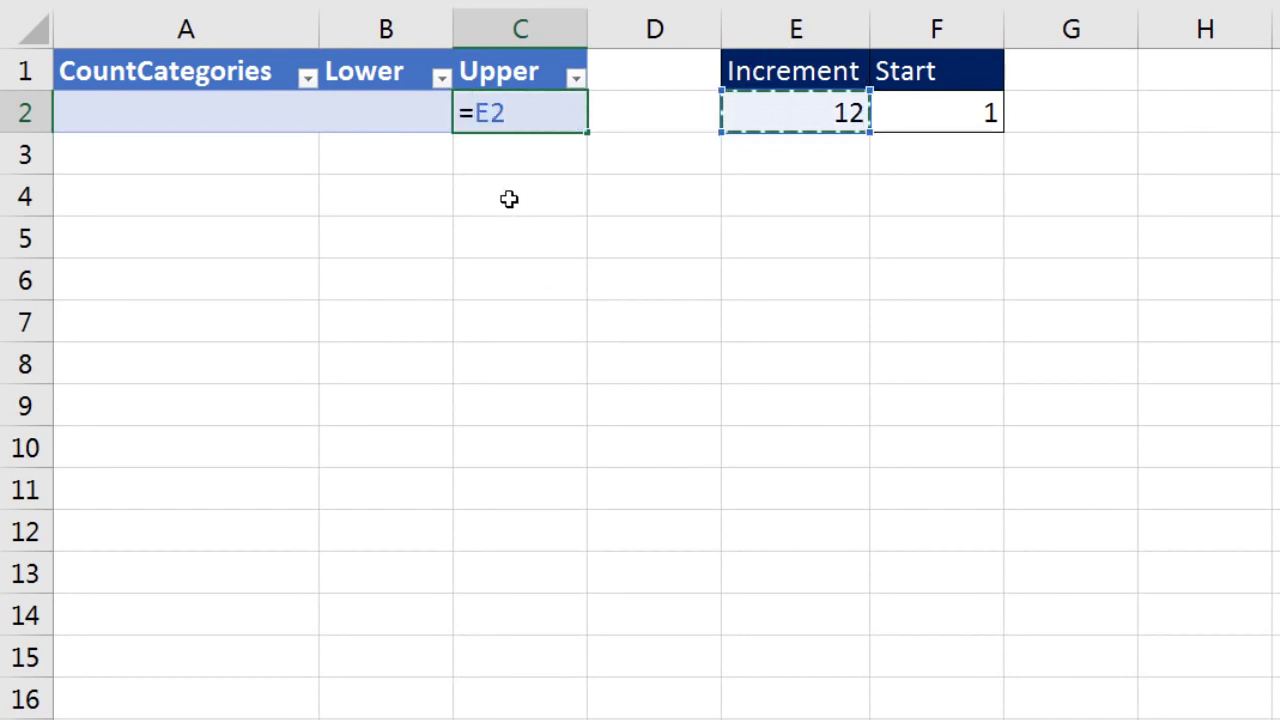
pyautogui.press('F4')
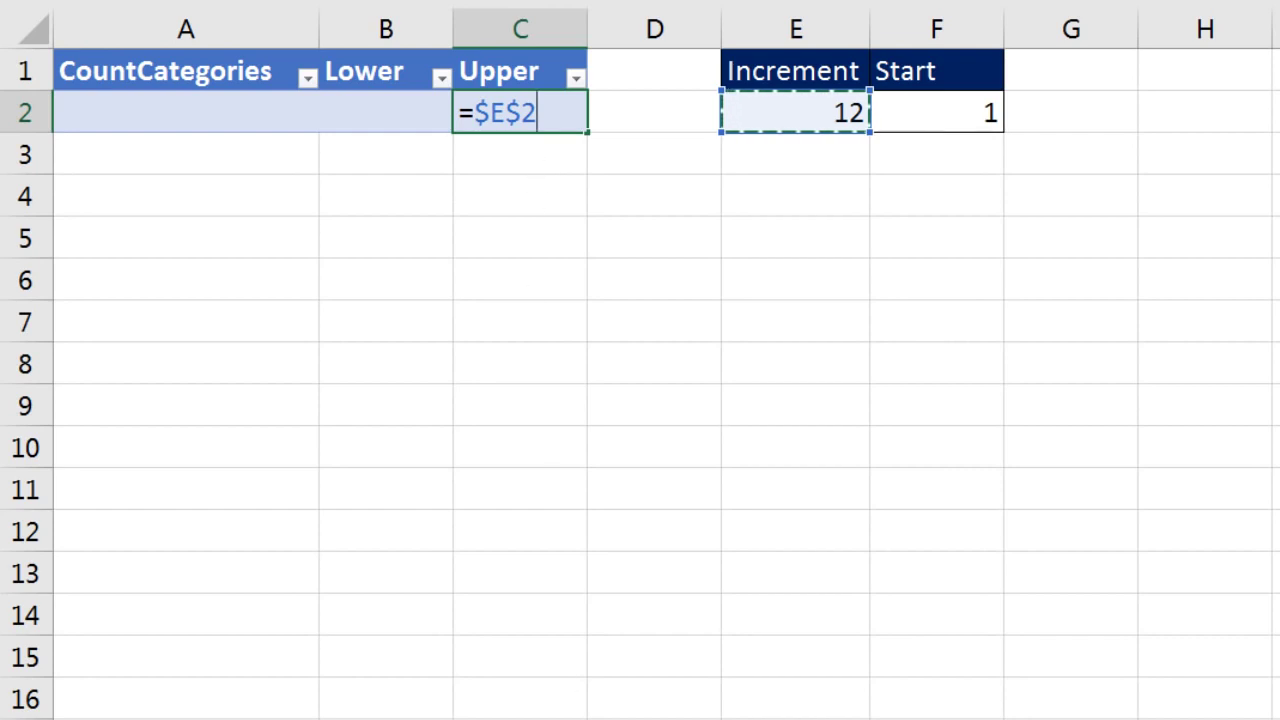
pyautogui.write('*')
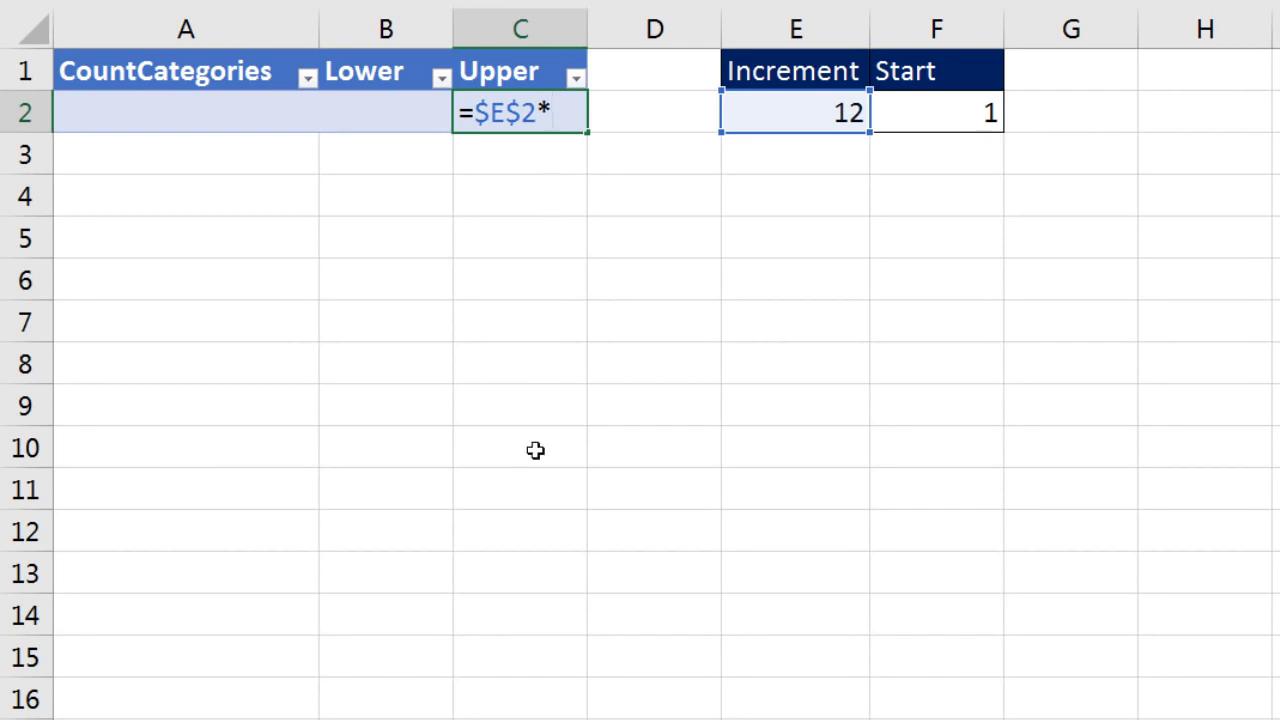
pyautogui.write('rows')
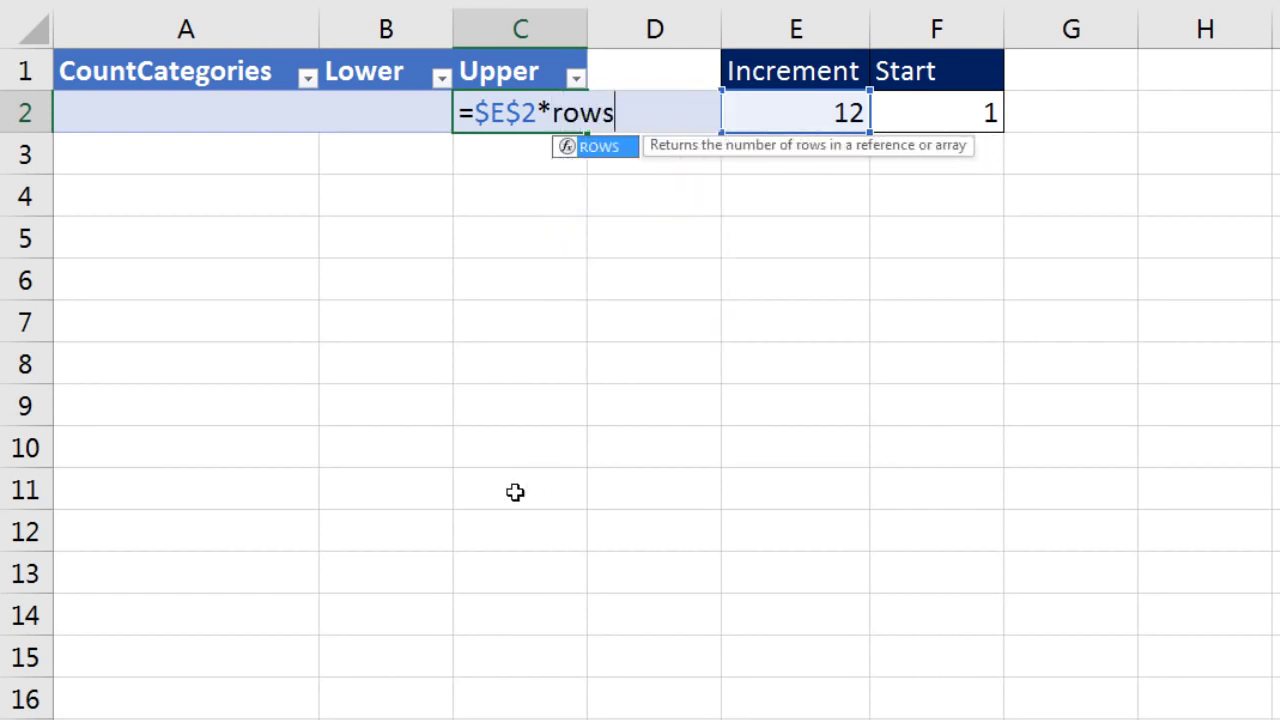
pyautogui.press('Tab')
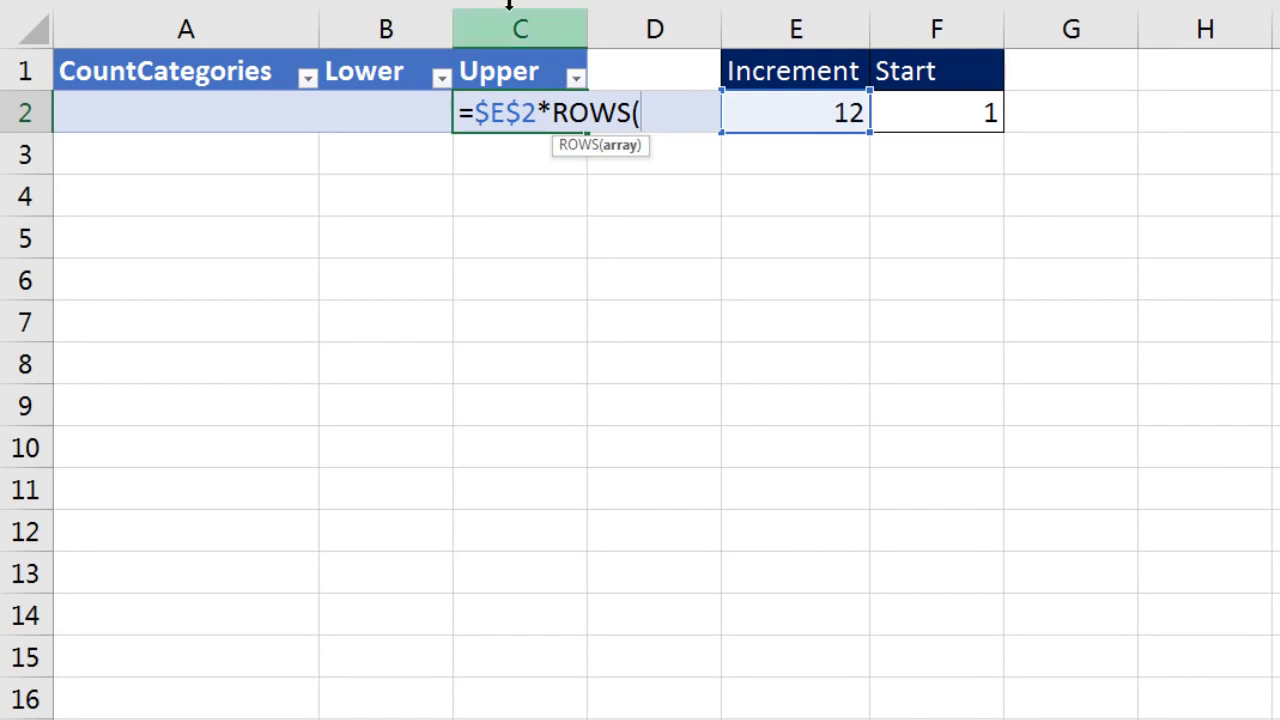
pyautogui.write('C$2')
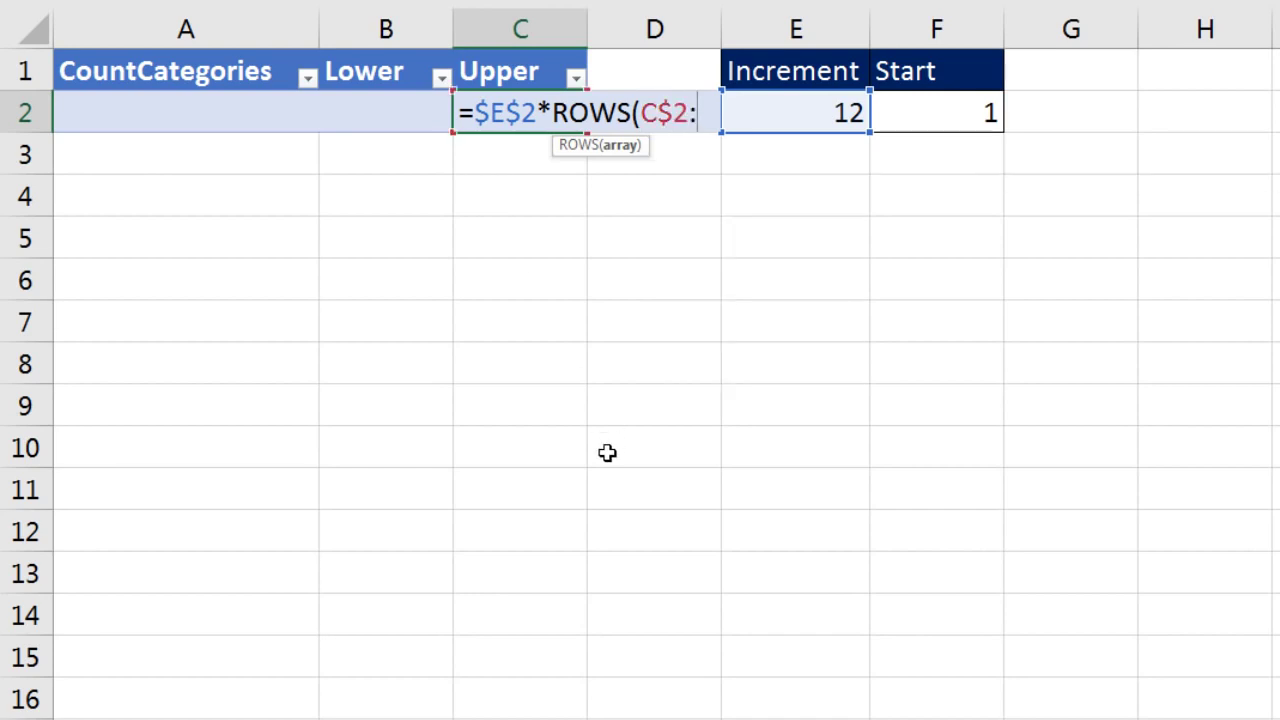
pyautogui.write(':C')
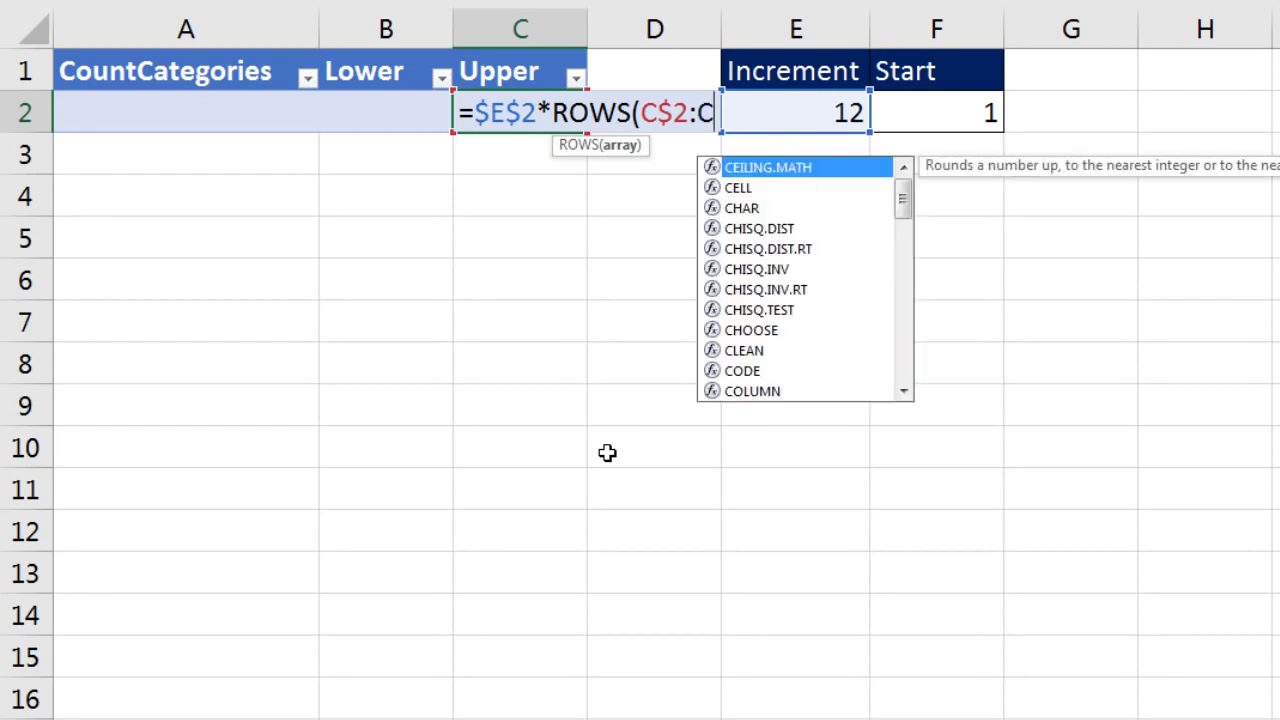
pyautogui.write('2')
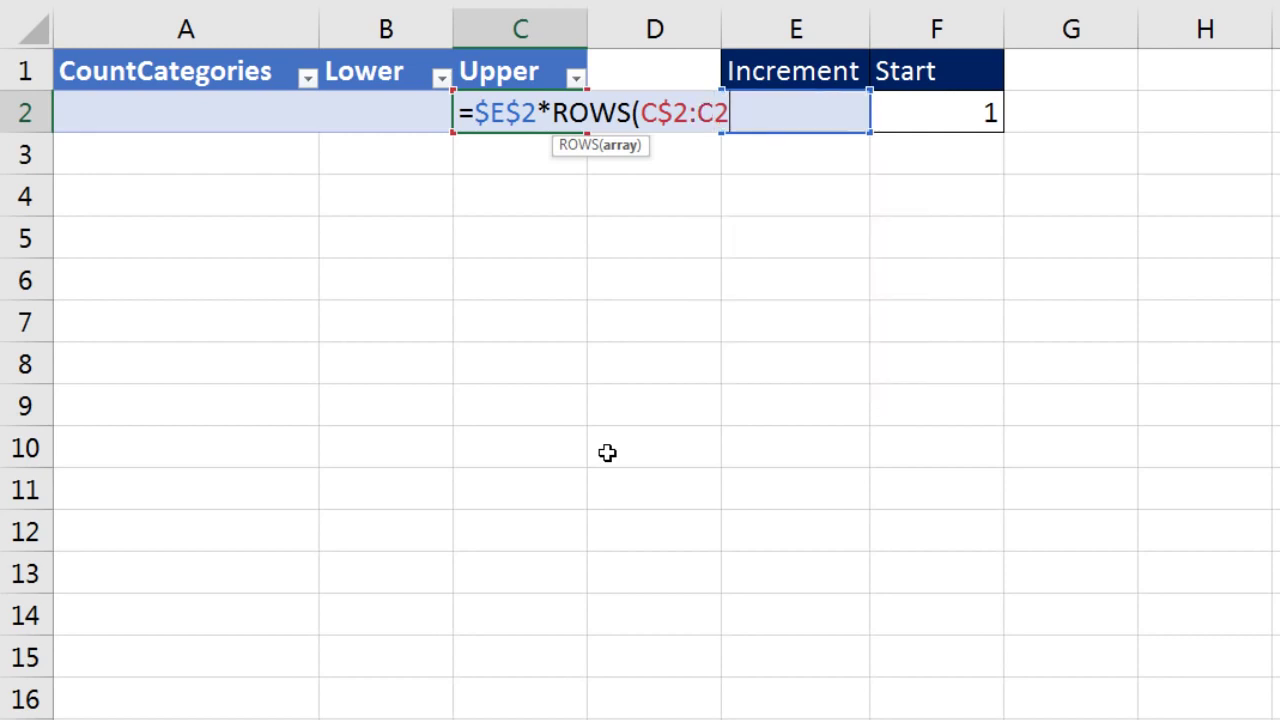
pyautogui.write(')')
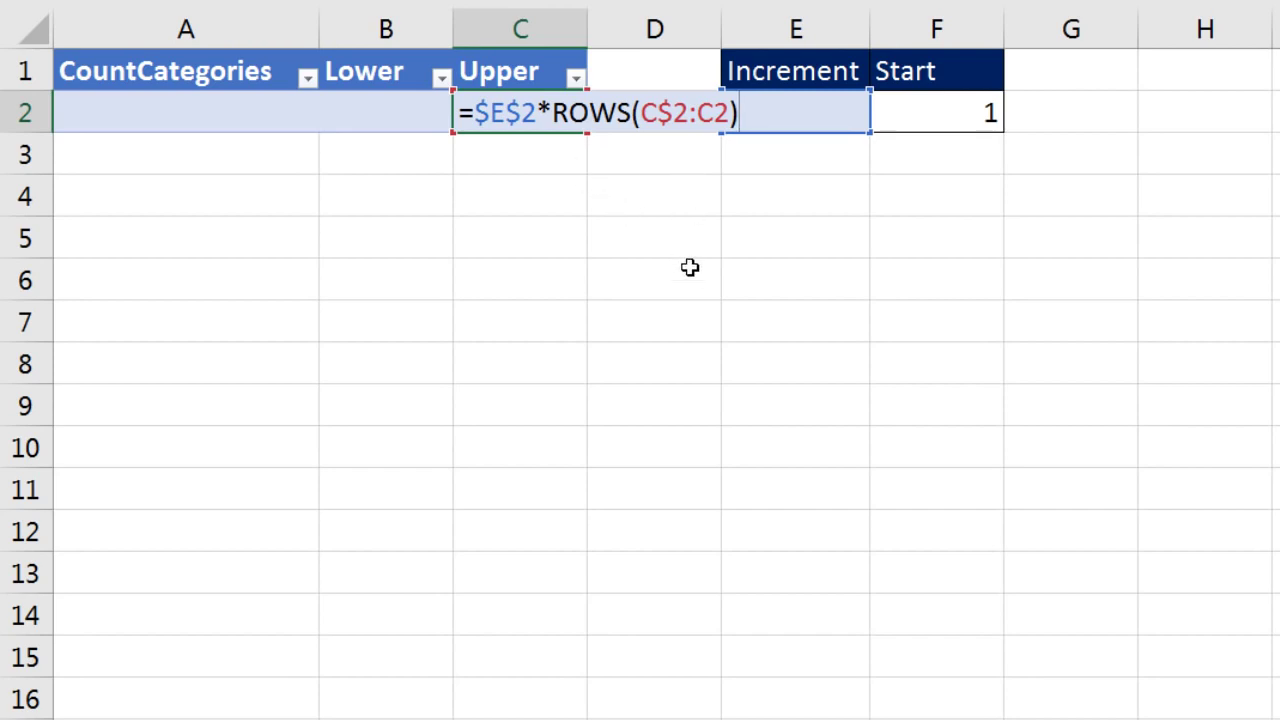
pyautogui.moveTo(699, 113); pyautogui.dragTo(731, 113)
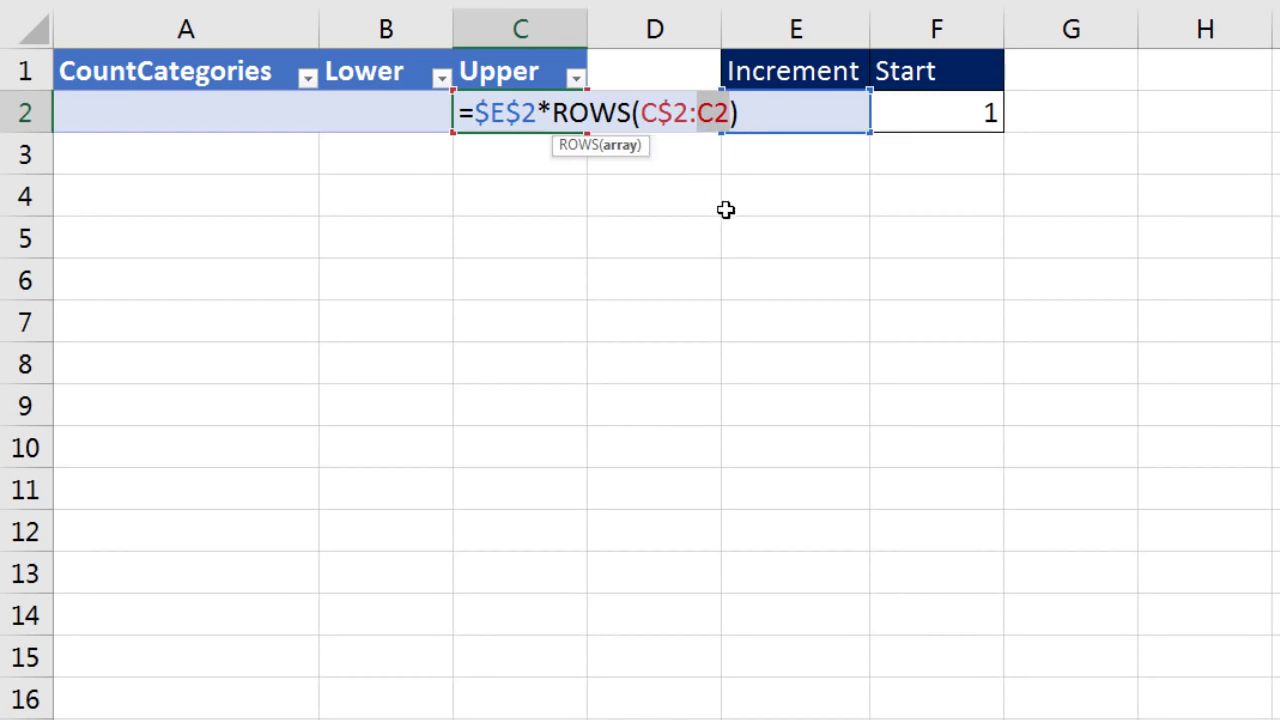
pyautogui.press('Delete')
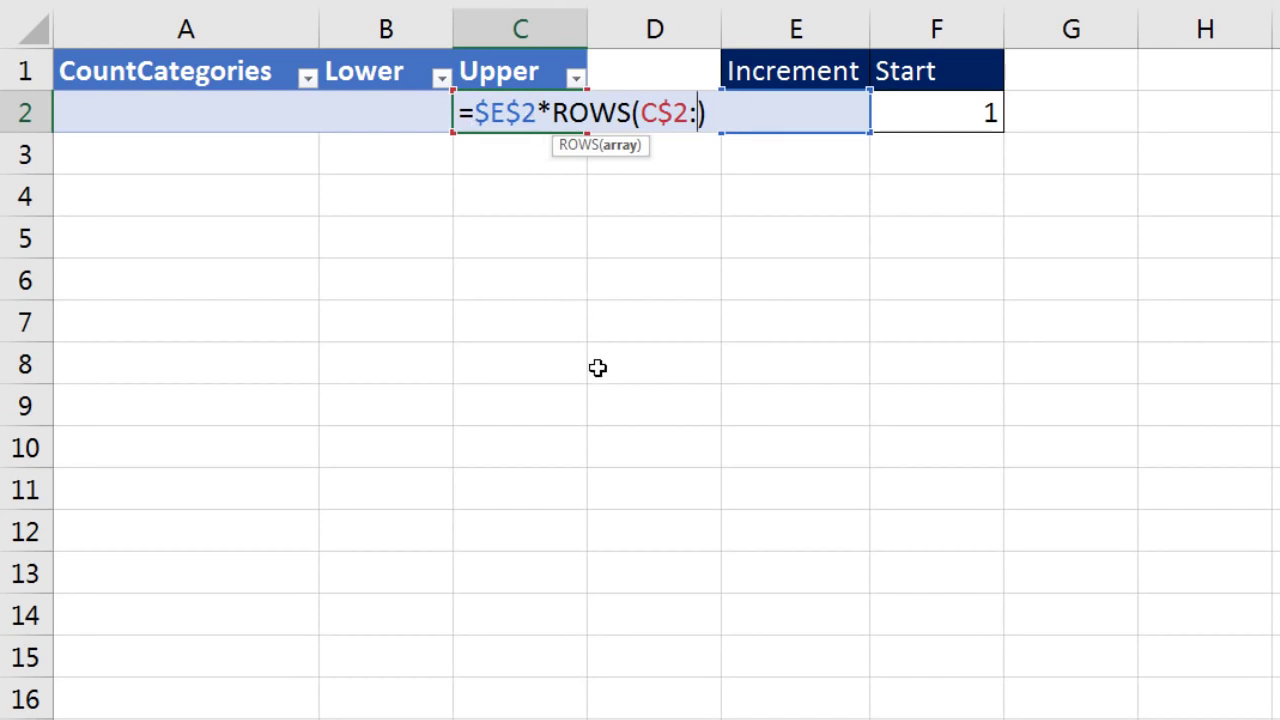
pyautogui.write('[')
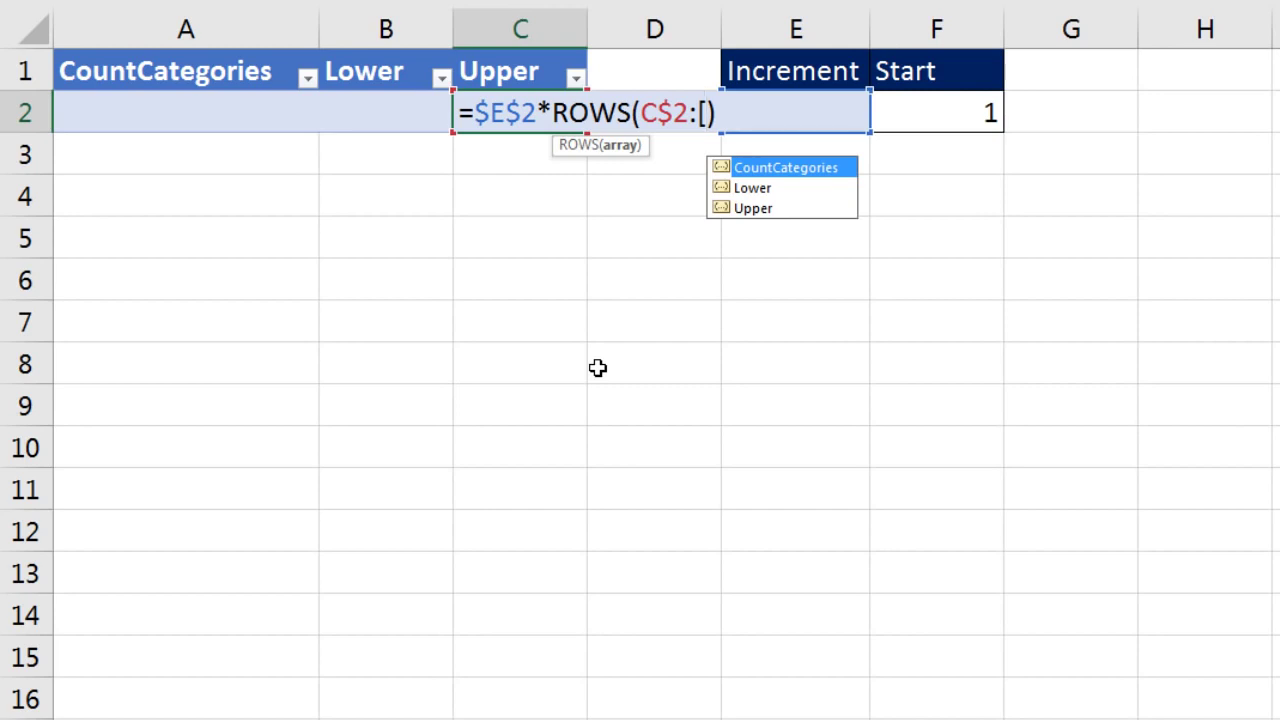
pyautogui.press('Down')
pyautogui.press('Down')
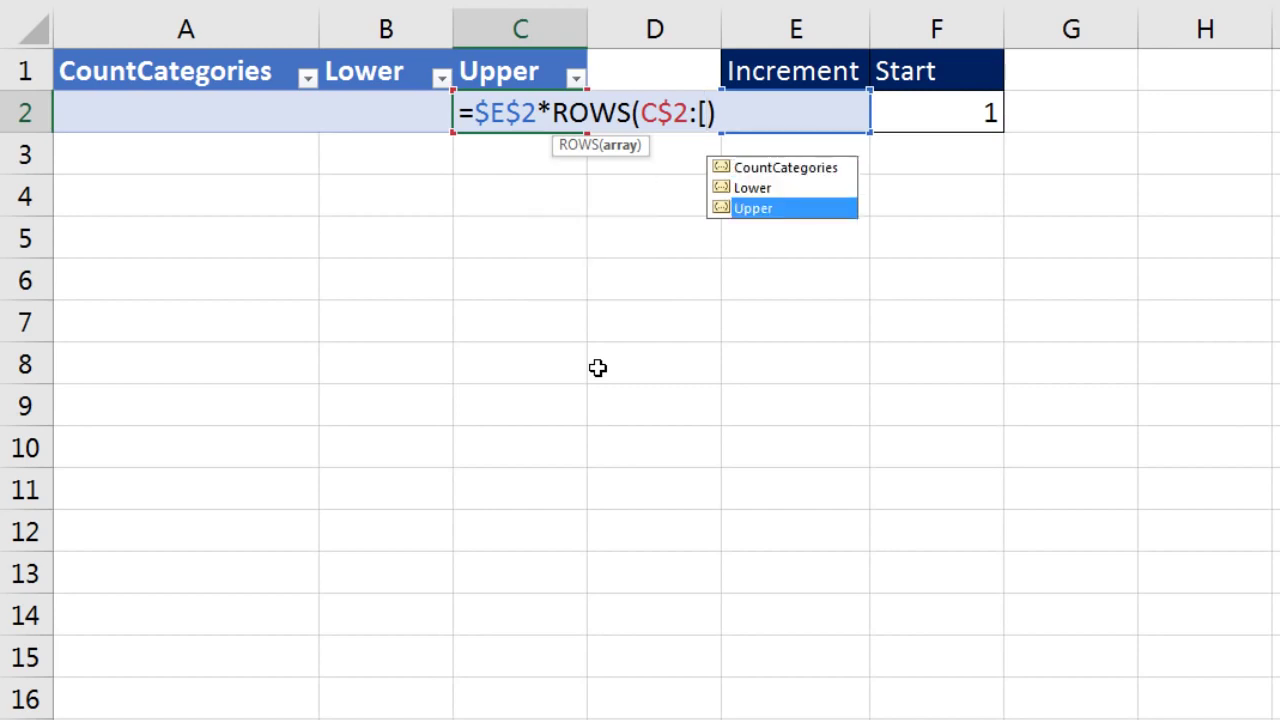
pyautogui.press('Tab')
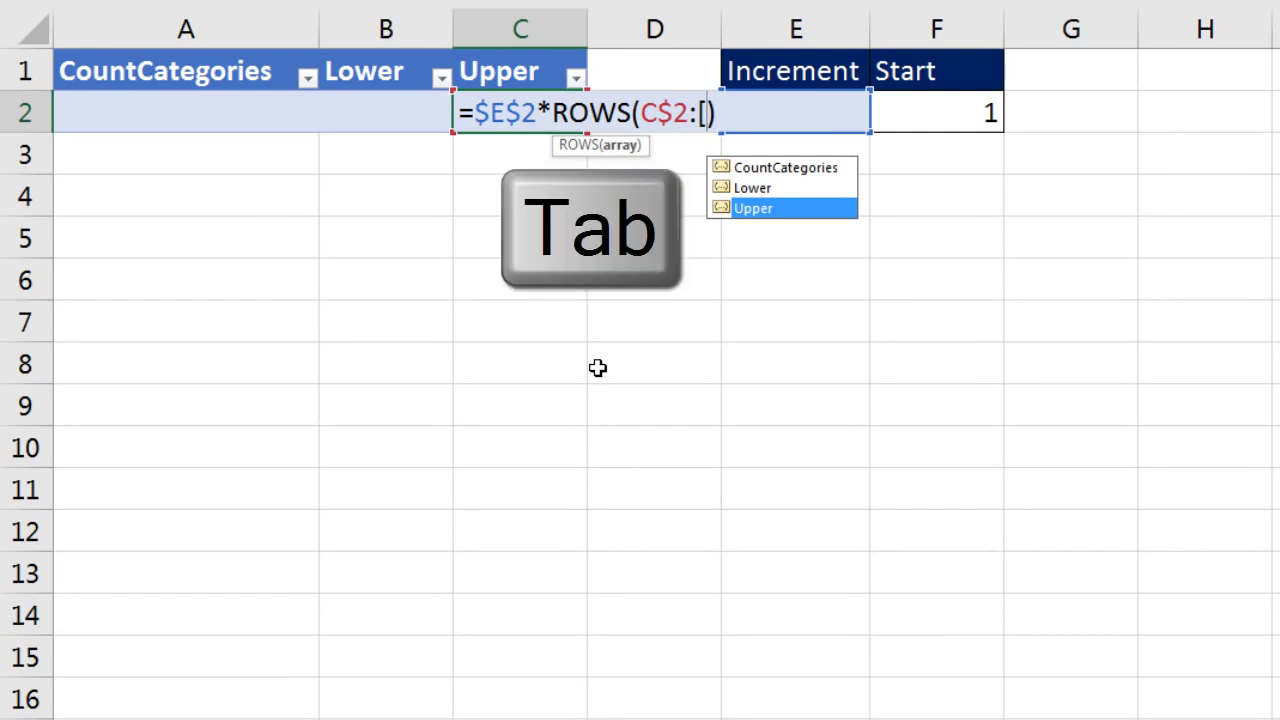
pyautogui.write(']')
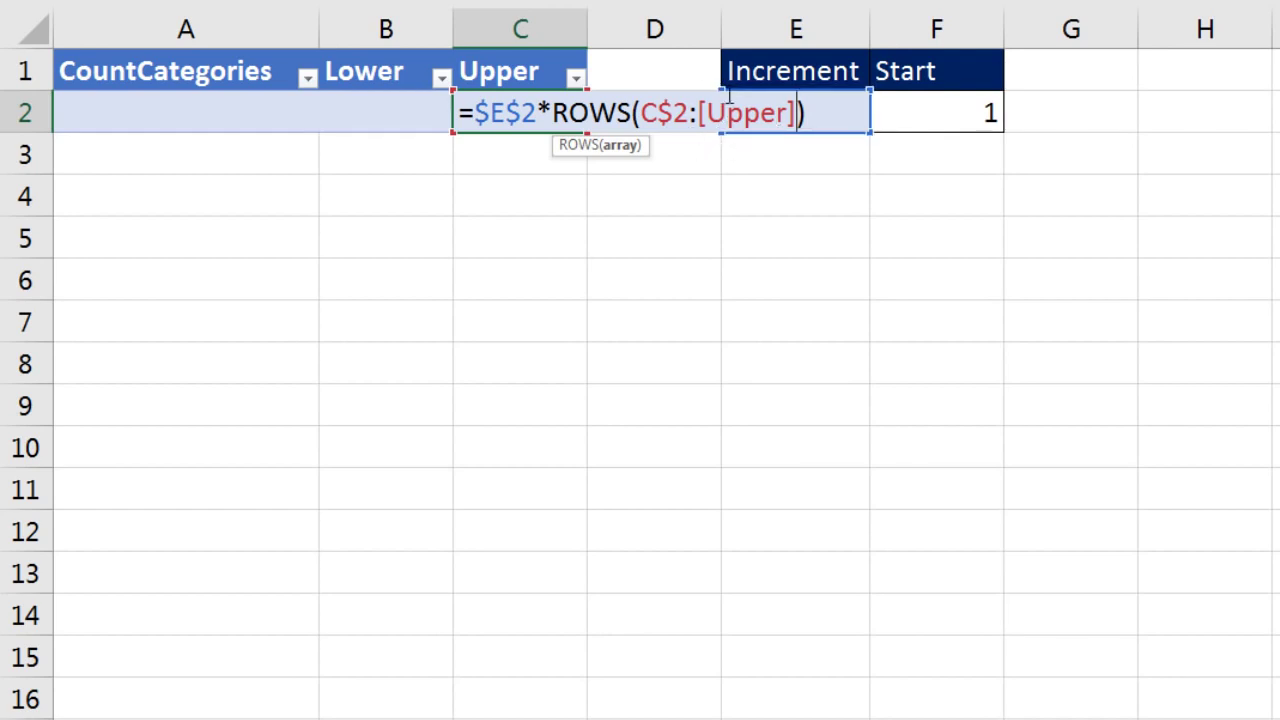
pyautogui.click(709, 115)
pyautogui.write('@')
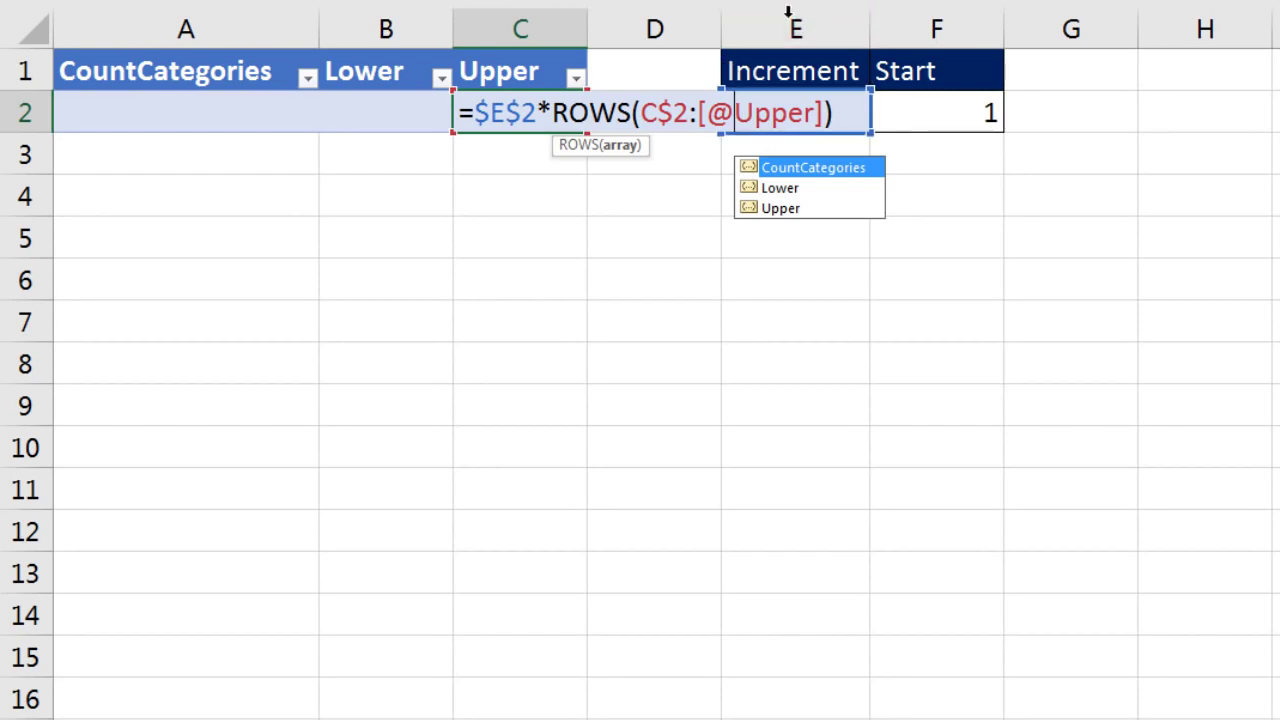
pyautogui.click(840, 115)
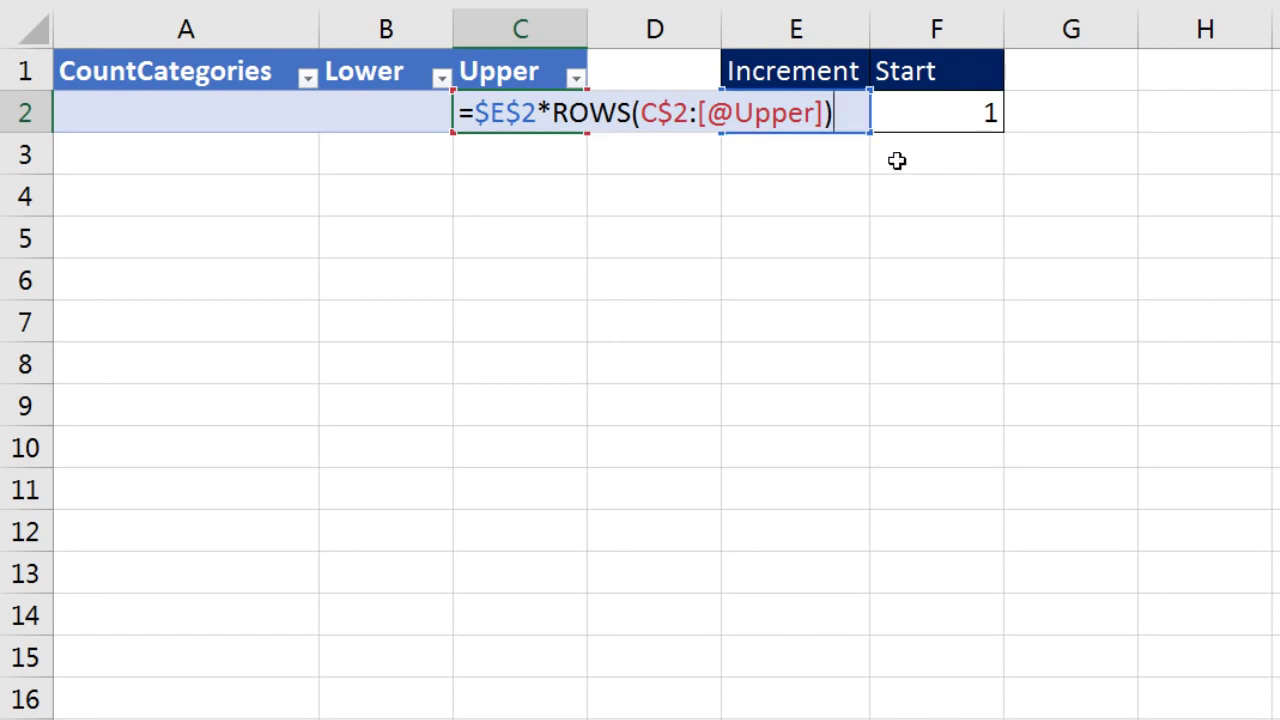
pyautogui.hotkey('ctrl', 'Return')
# - Extend the table down to row 7 and check the Upper column's formula in cell C4
pyautogui.click(649, 262)
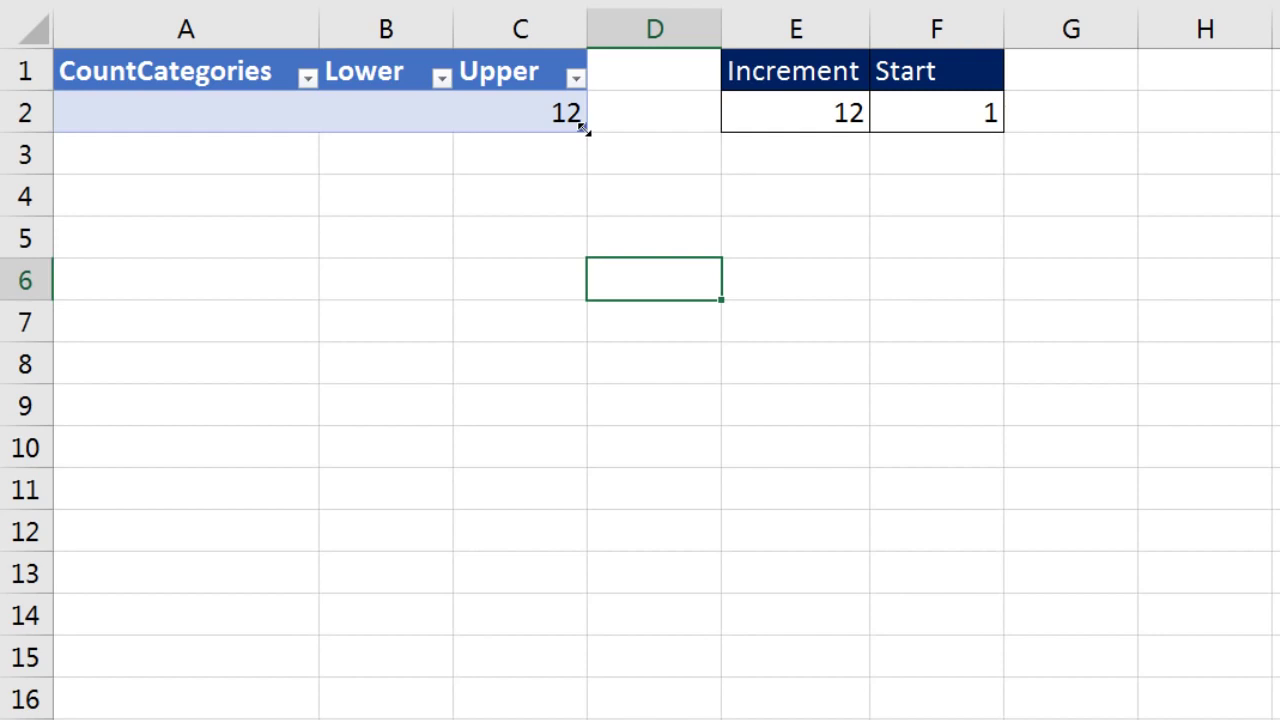
pyautogui.moveTo(584, 128); pyautogui.dragTo(590, 350)
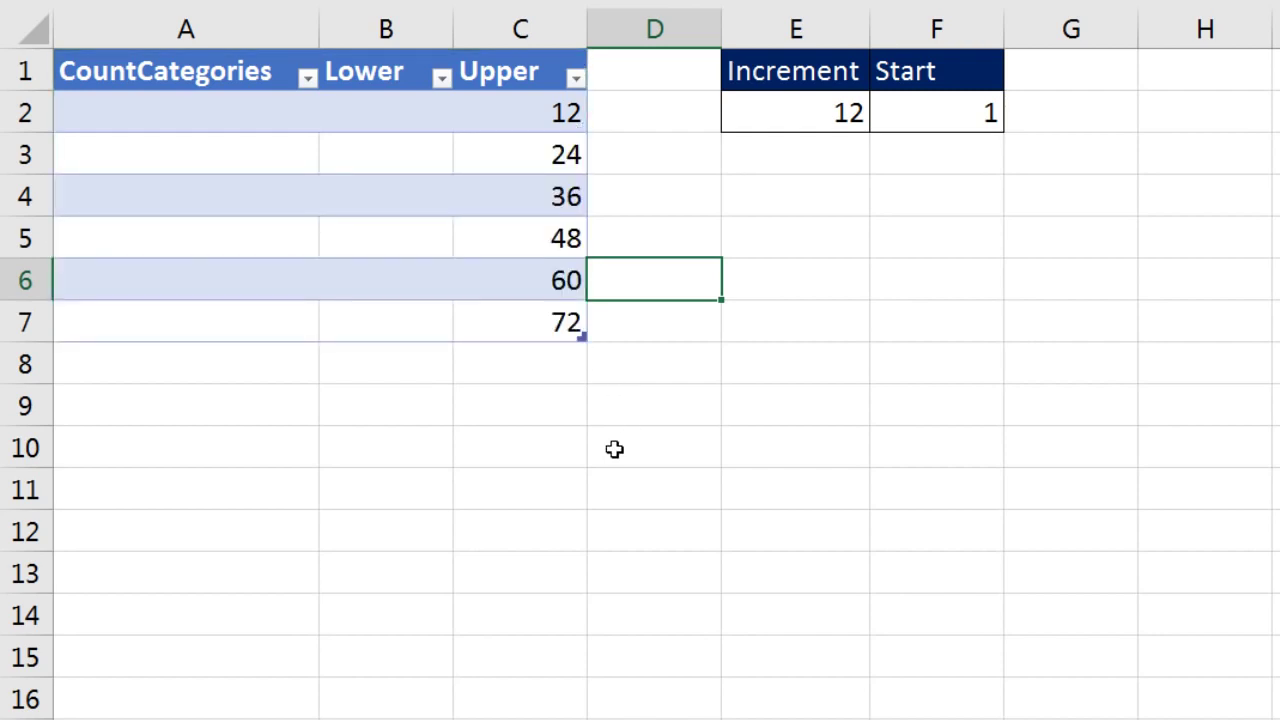
pyautogui.click(553, 195)
pyautogui.press('F2')
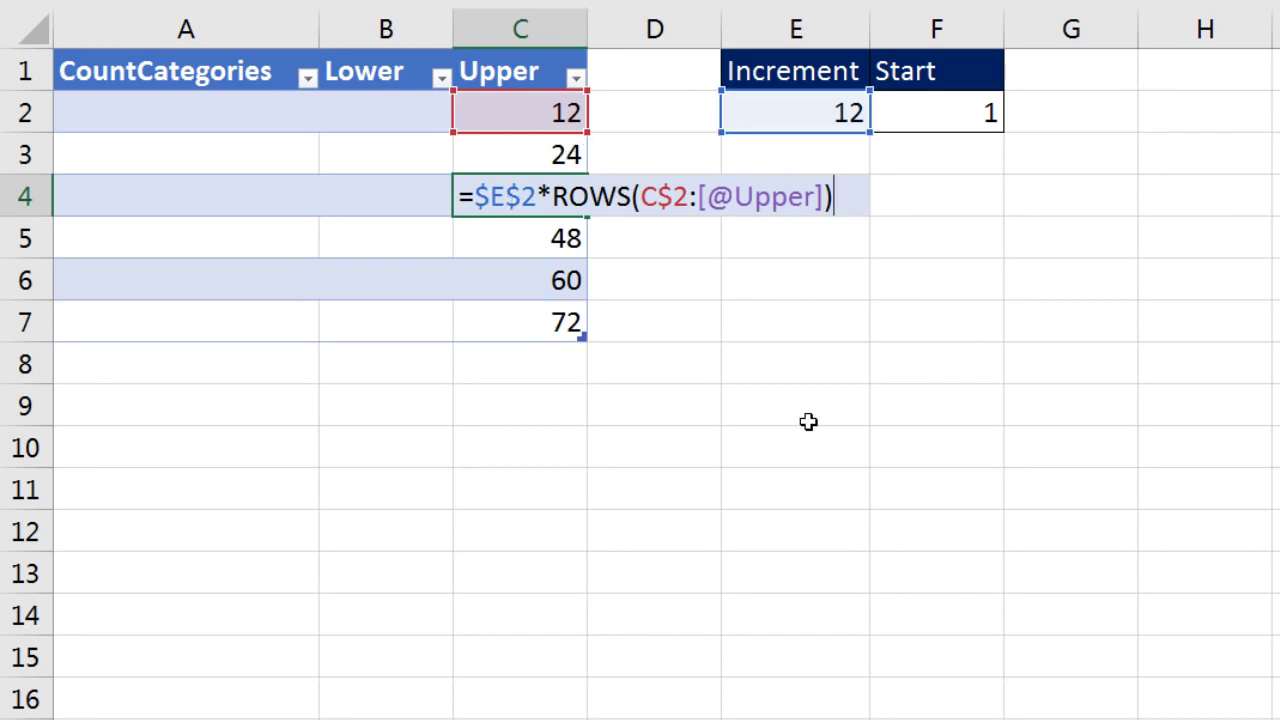
pyautogui.press('Return')
pyautogui.write('+')
pyautogui.press('Escape')
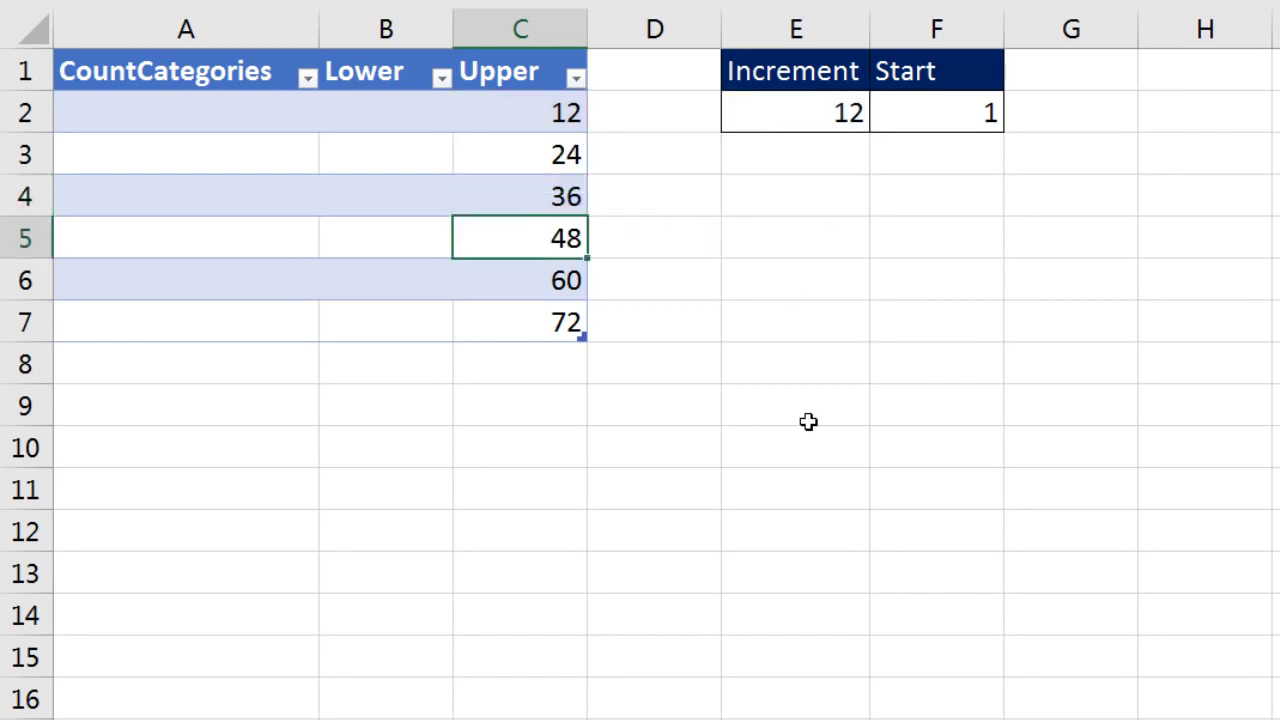
pyautogui.click(425, 101)
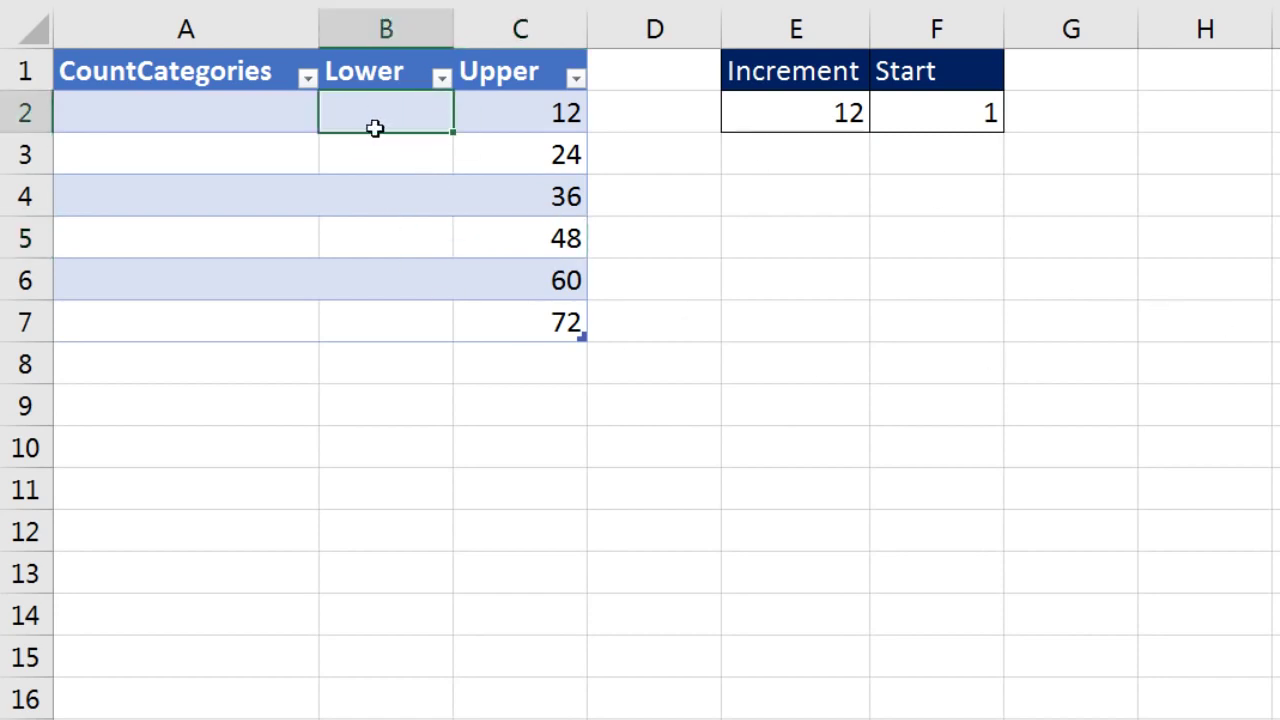
pyautogui.click(403, 154)
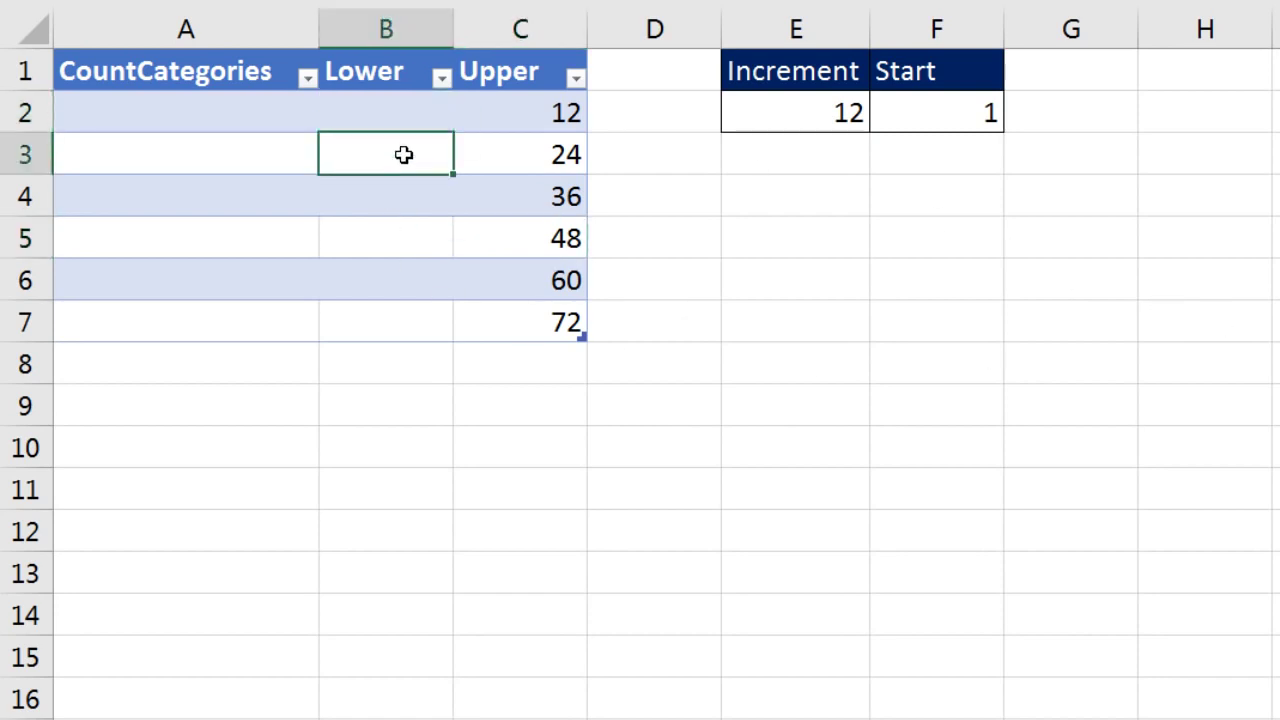
pyautogui.click(383, 114)
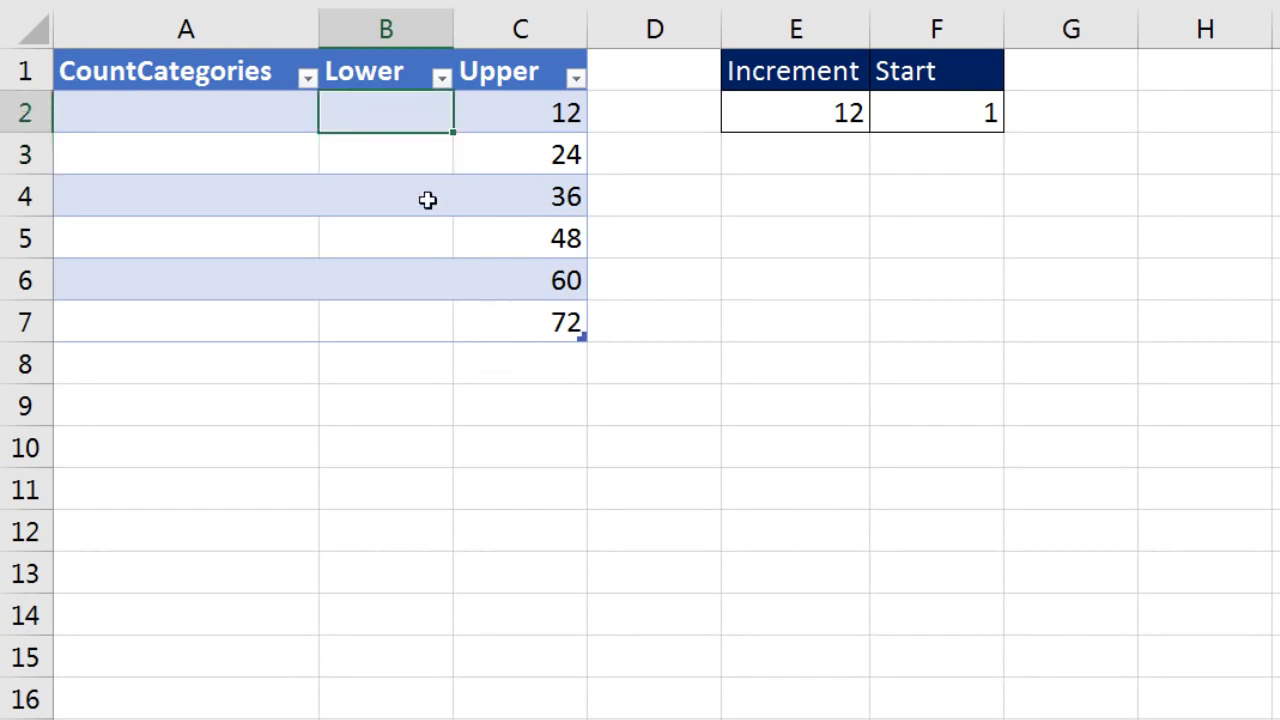
pyautogui.click(424, 164)
pyautogui.write('=')
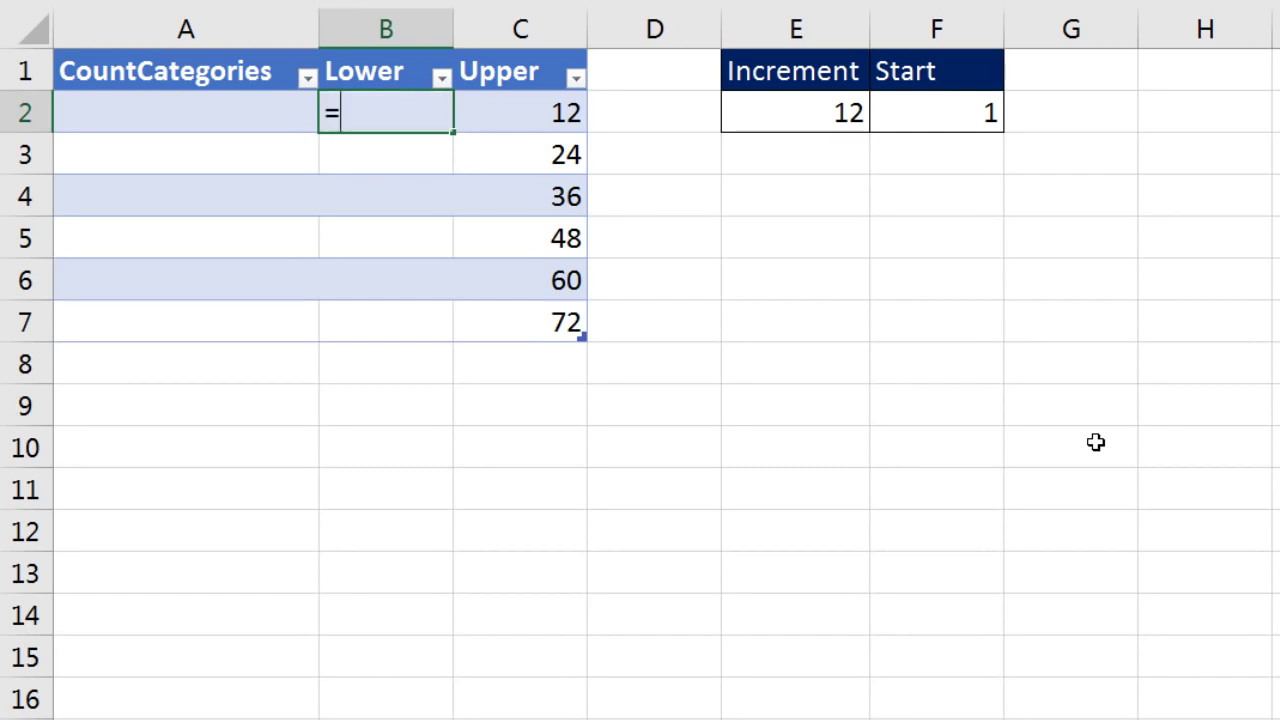
pyautogui.press('Right')
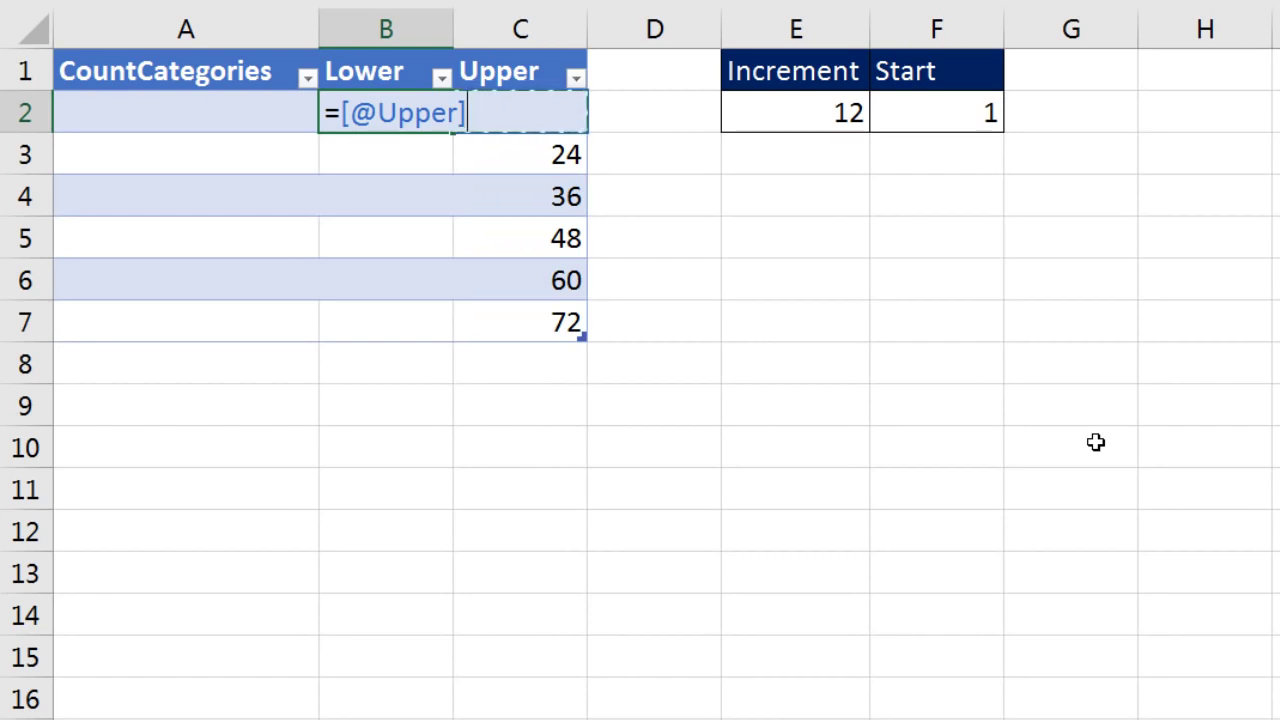
pyautogui.write('-')
pyautogui.click(757, 123)
pyautogui.press('F4')
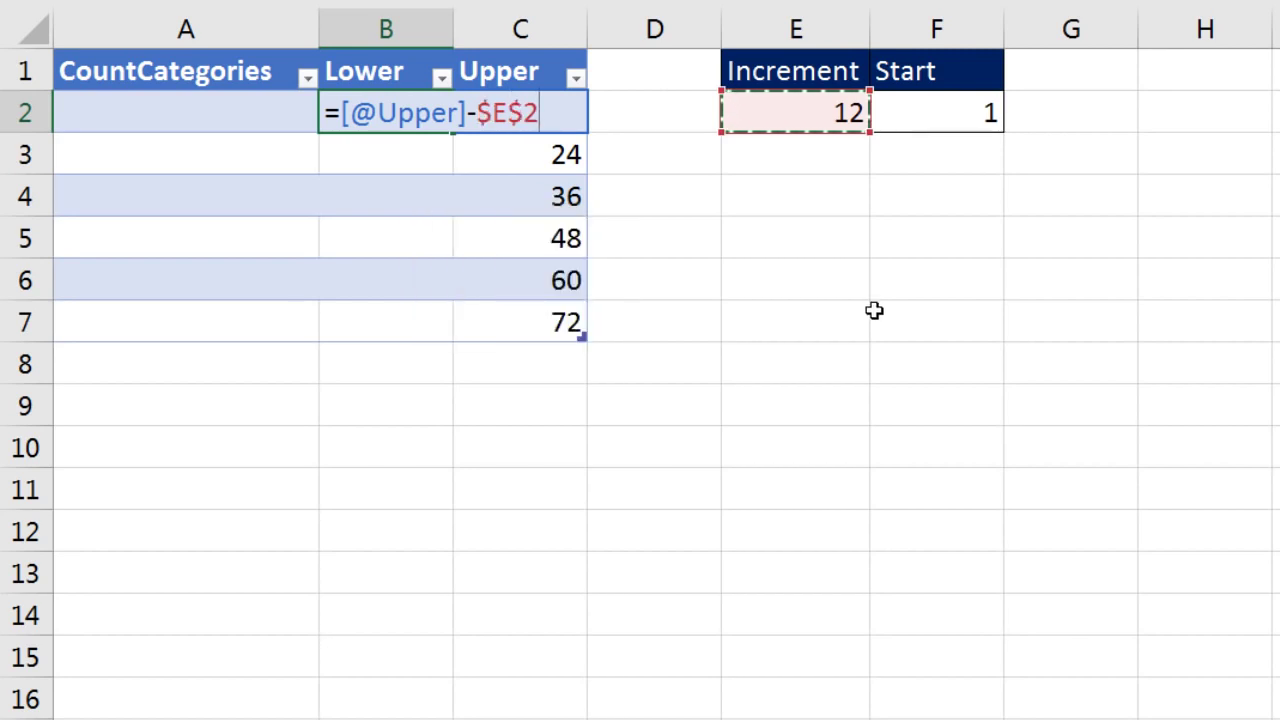
pyautogui.write('+1')
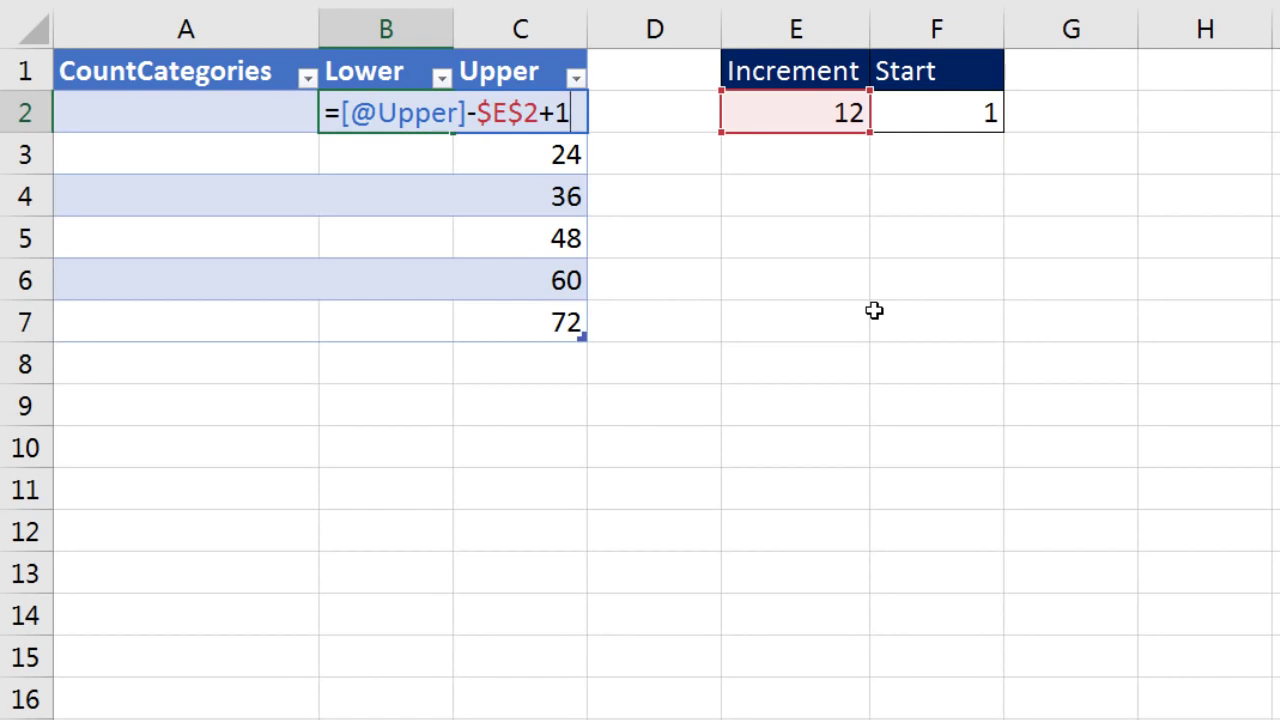
pyautogui.hotkey('ctrl', 'Return')
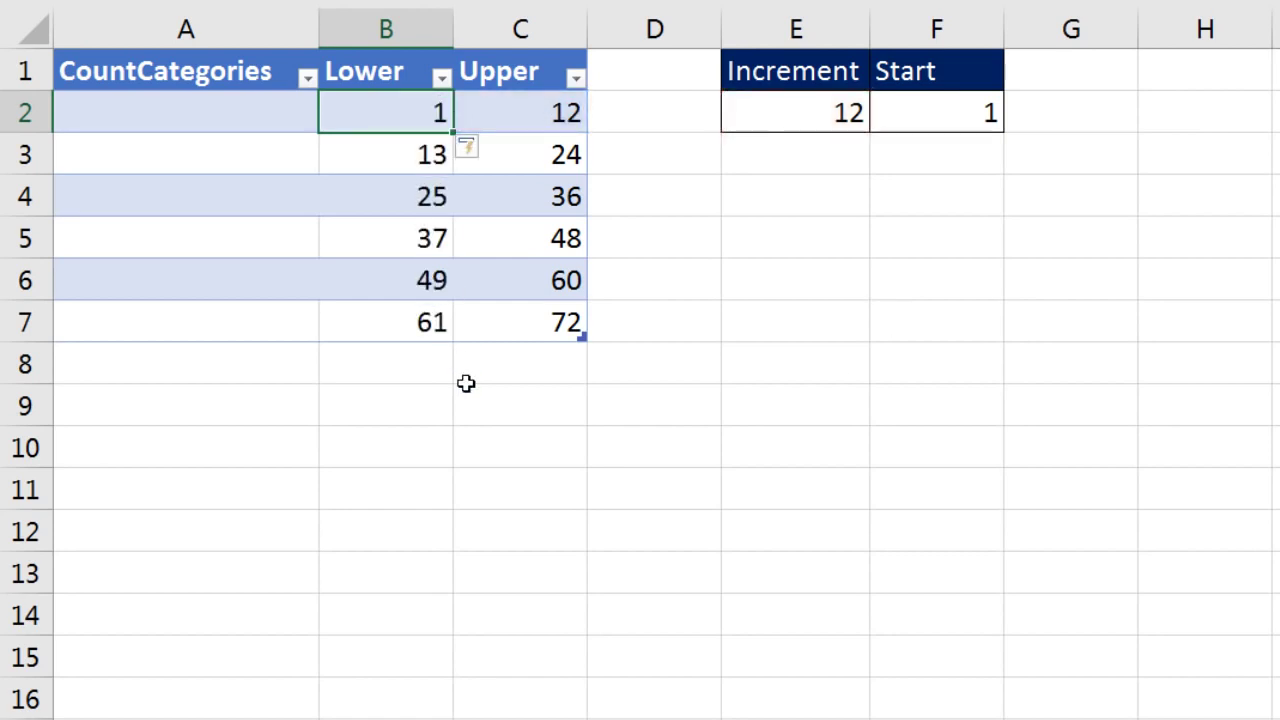
pyautogui.click(388, 162)
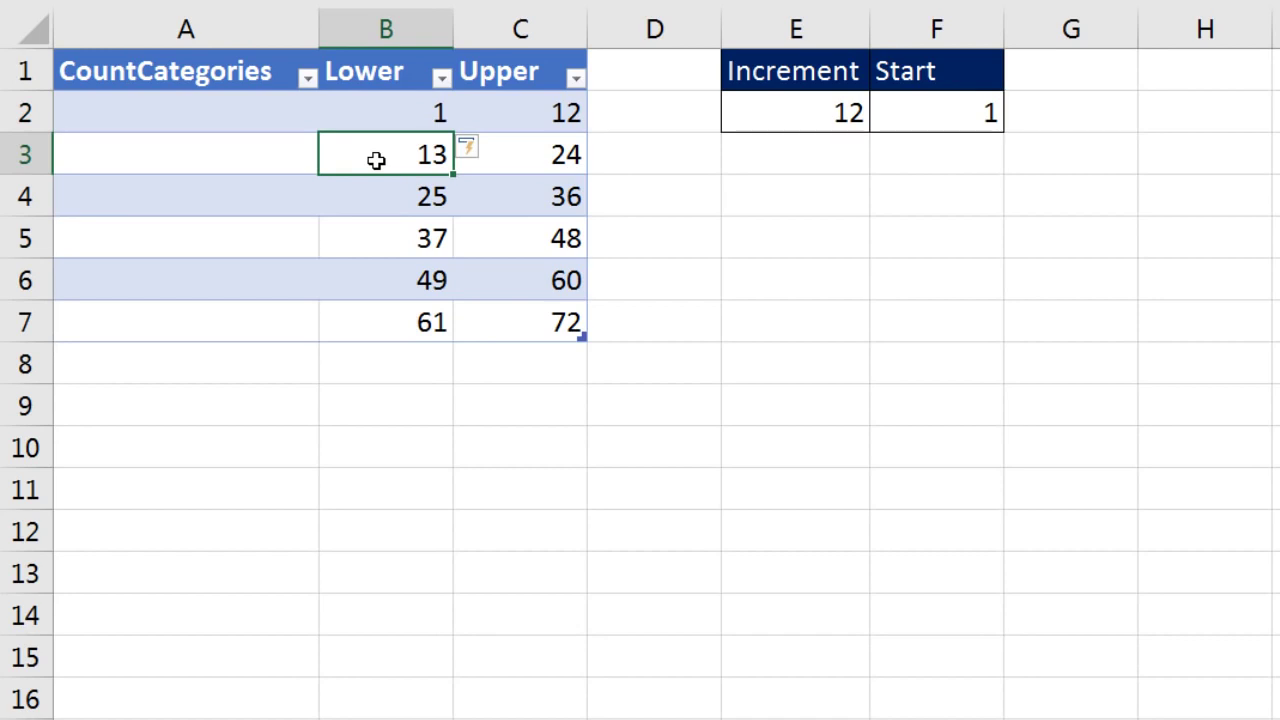
pyautogui.click(556, 158)
pyautogui.click(398, 205)
pyautogui.click(551, 193)
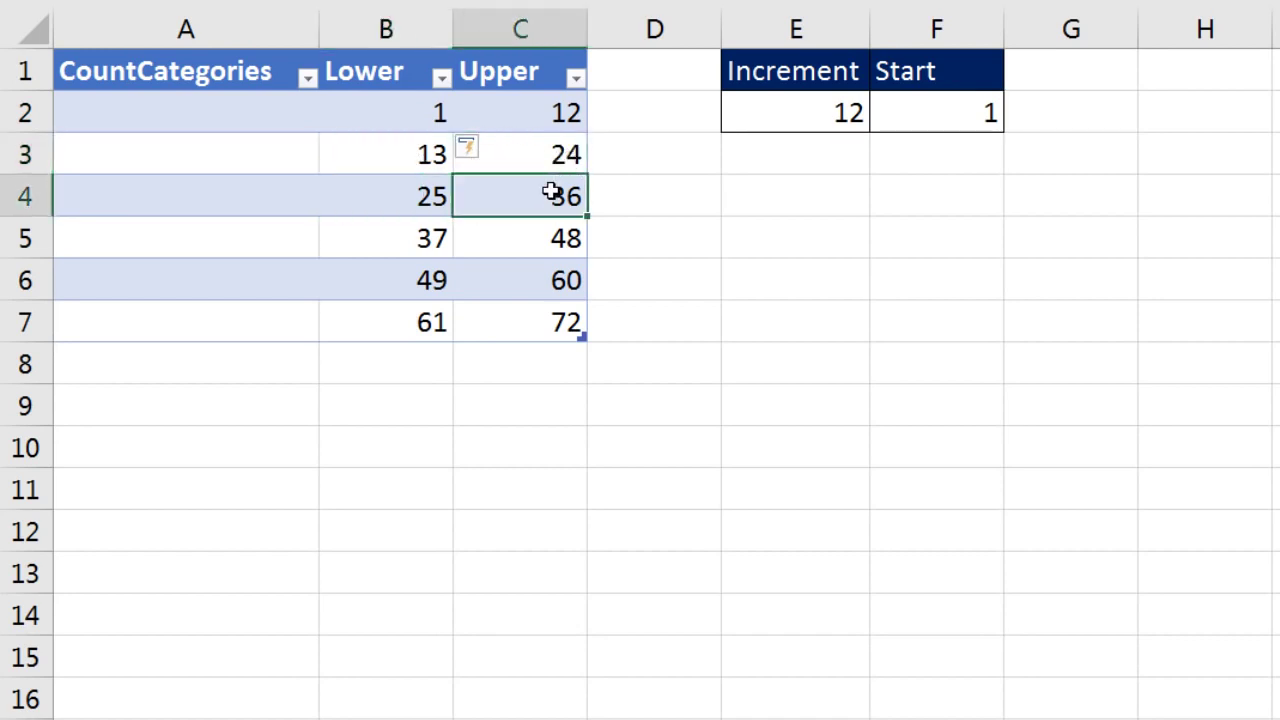
pyautogui.click(245, 116)
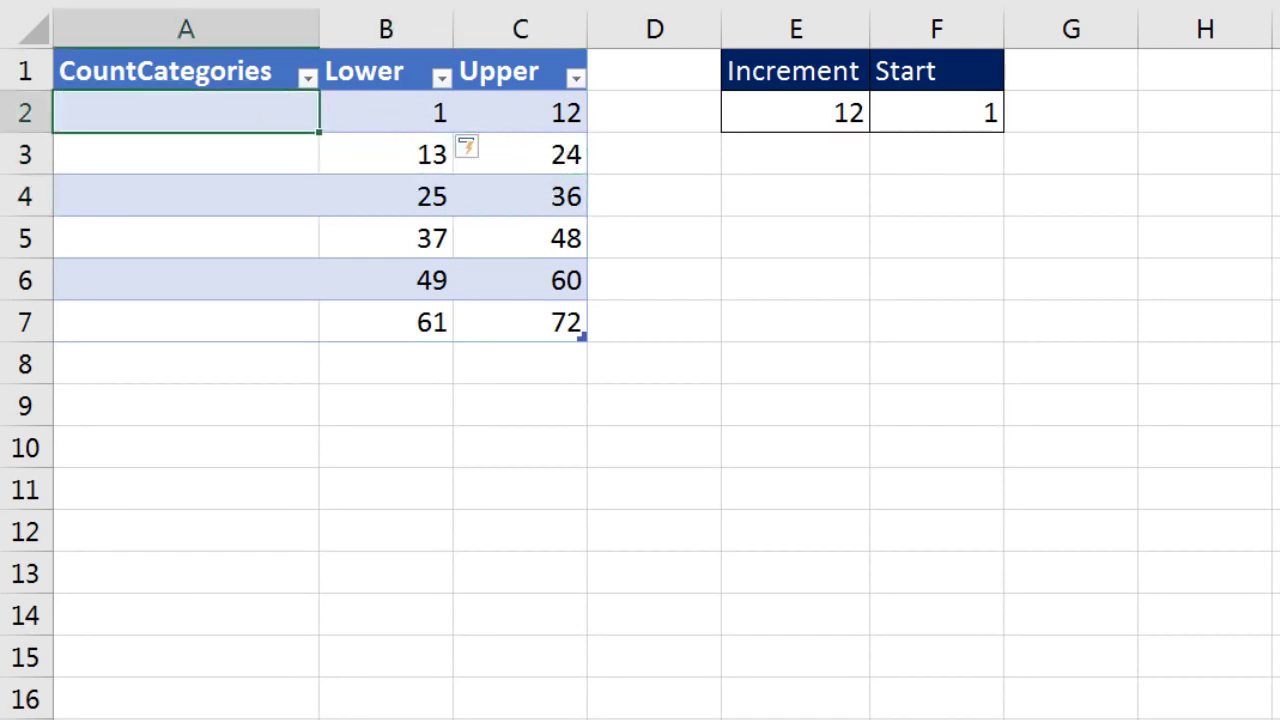
pyautogui.write('=')
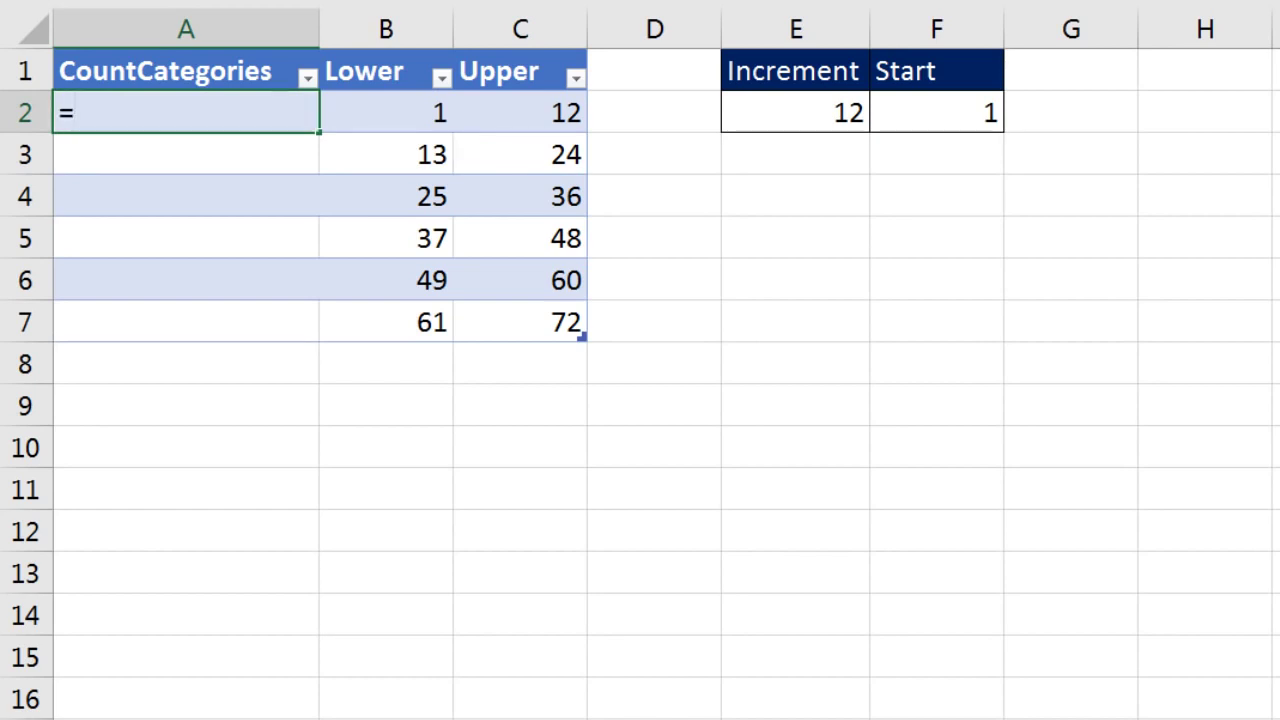
pyautogui.press('Right')
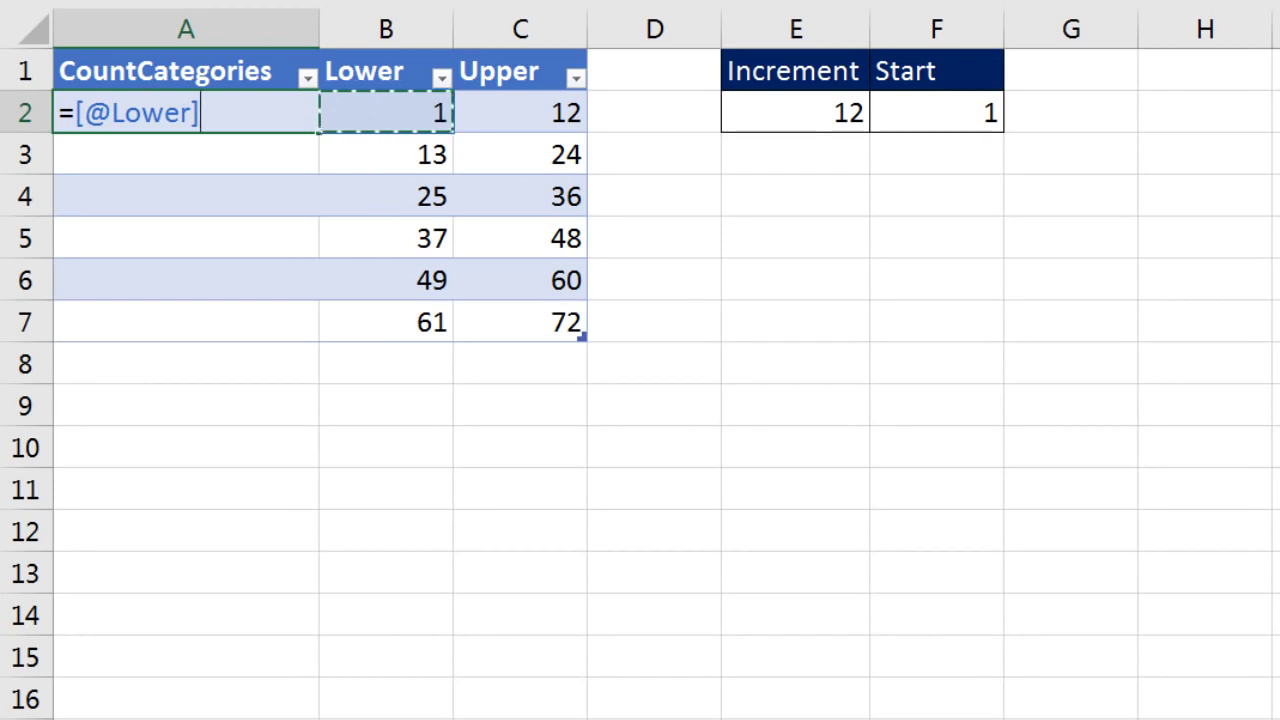
pyautogui.write('&')
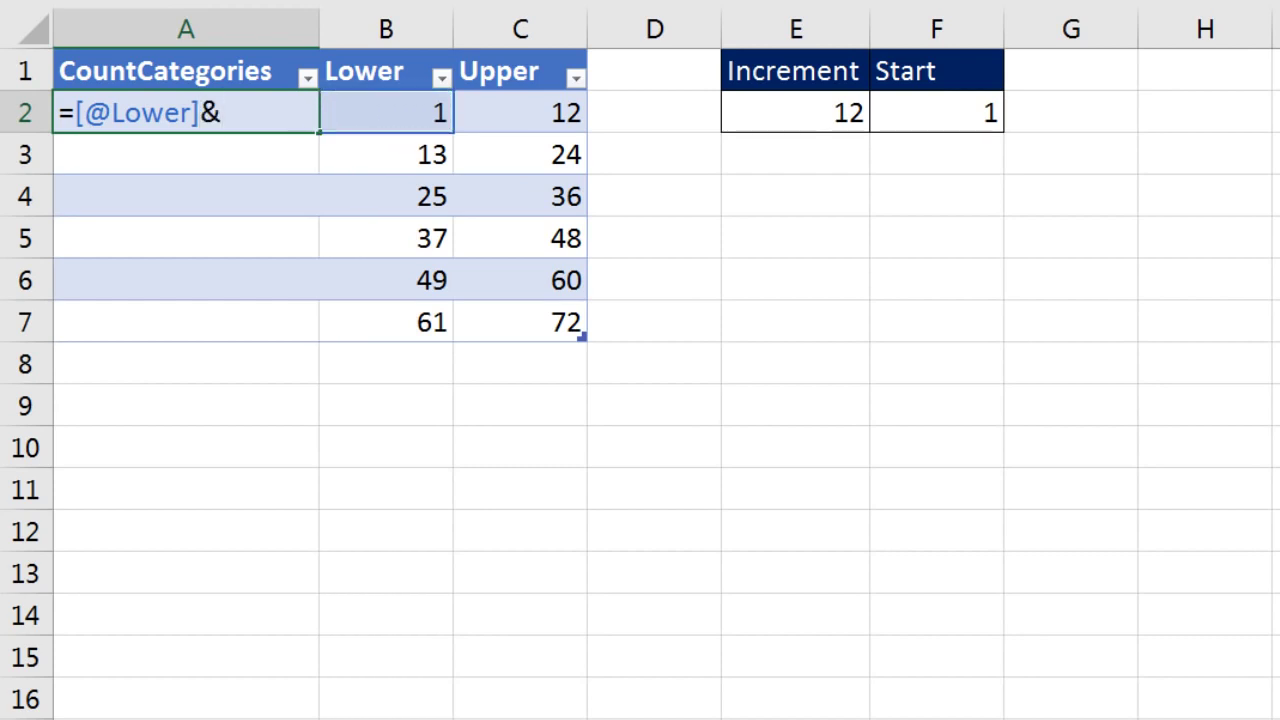
pyautogui.write('" - "&')
pyautogui.press('Right')
pyautogui.press('Right')
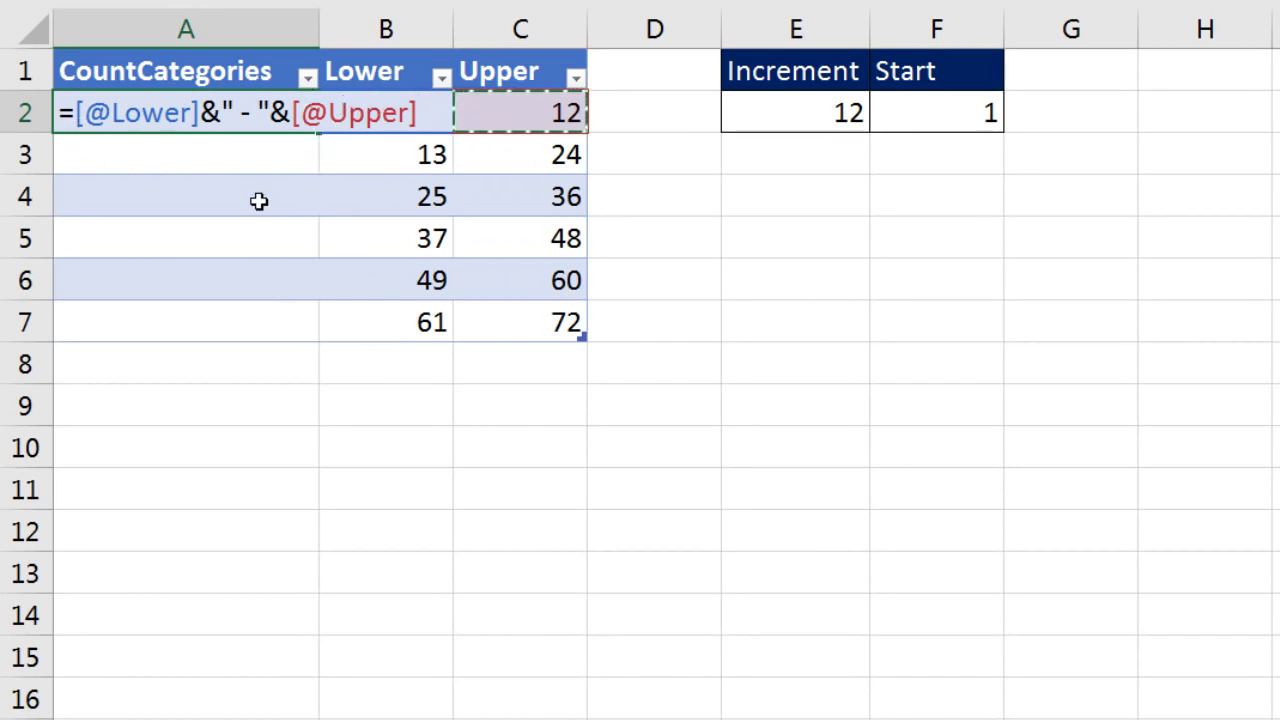
pyautogui.press('Return')
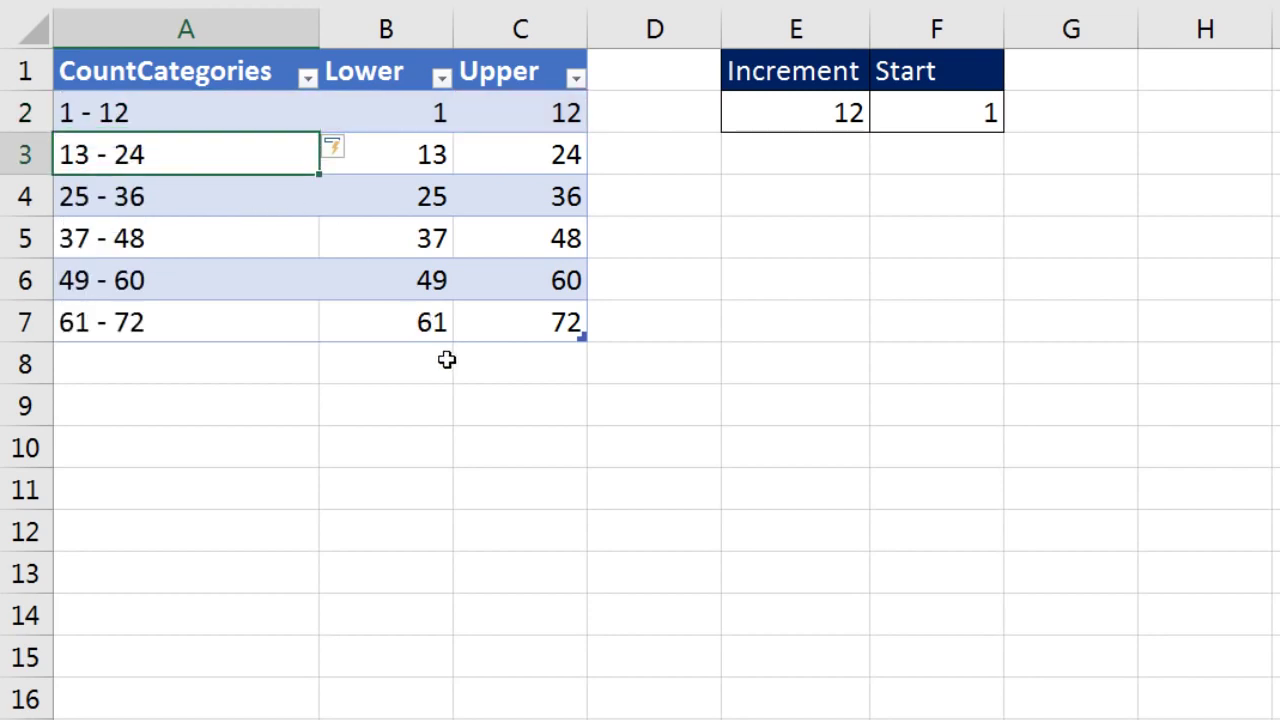
pyautogui.click(757, 334)
pyautogui.hotkey('ctrl', 's')
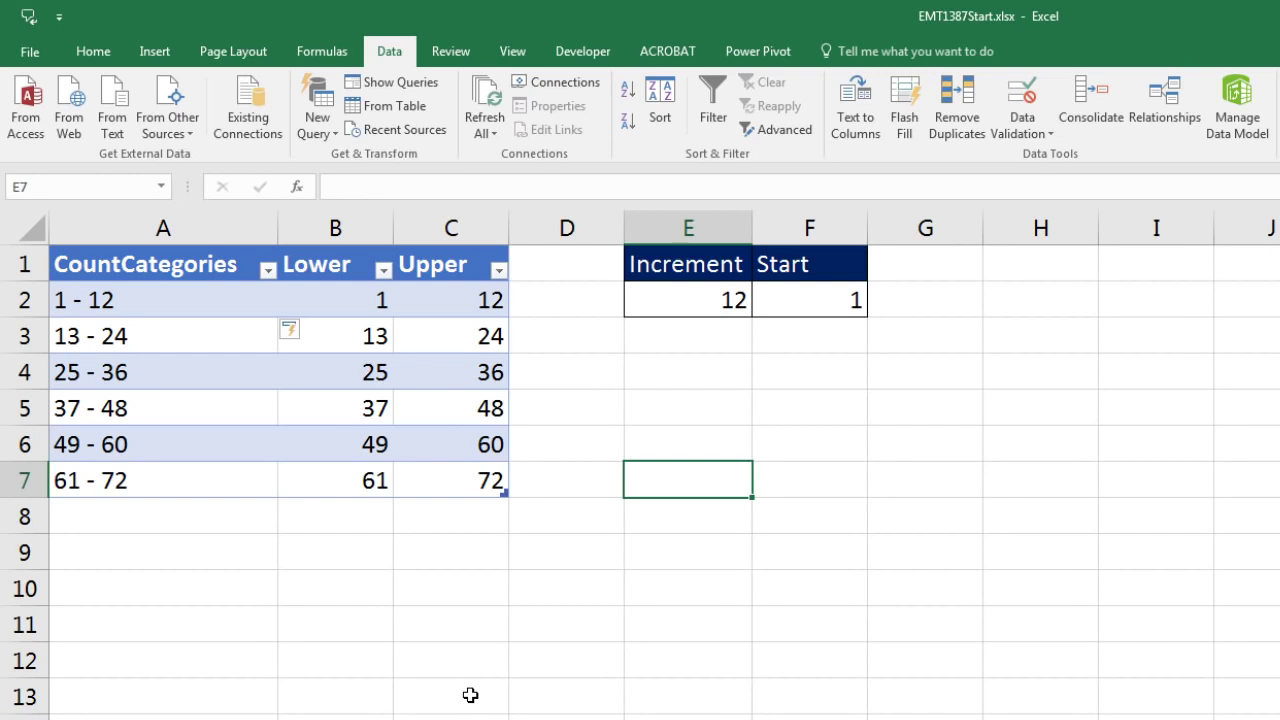
# - Open the workbook's Data Model in the Power Pivot window and enlarge the calculation area below the fTransactions table
pyautogui.click(767, 56)
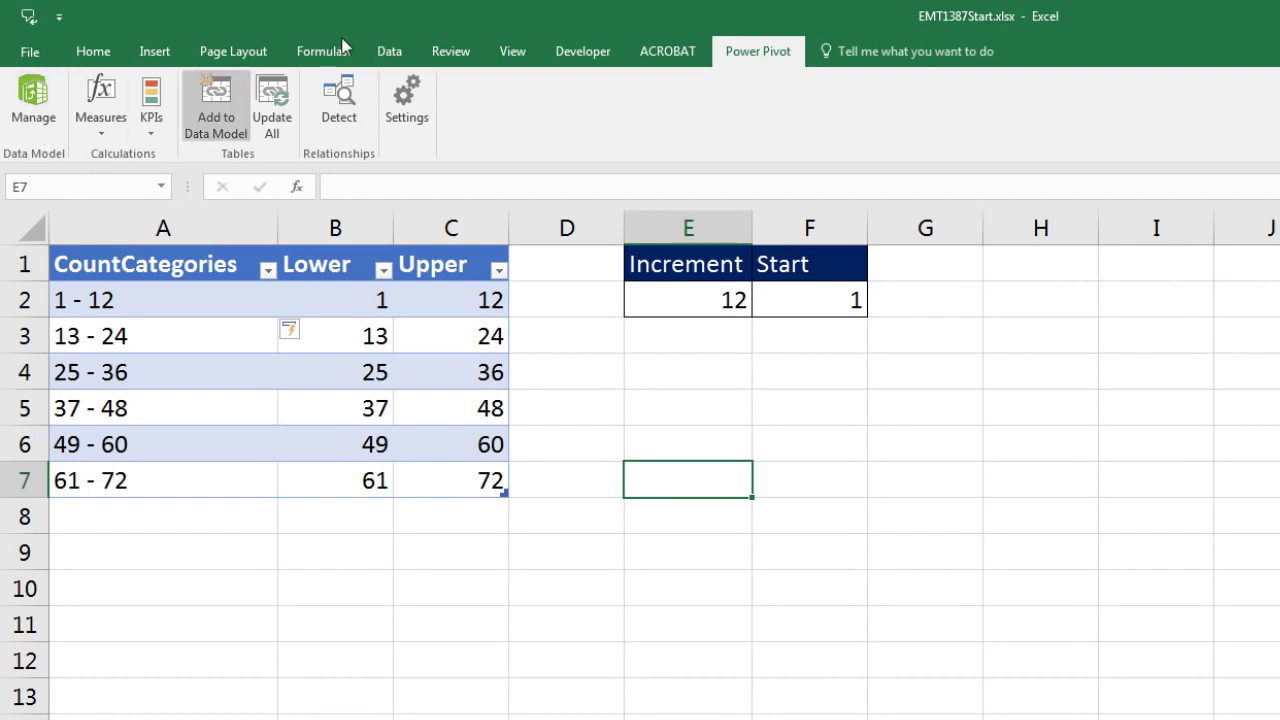
pyautogui.click(402, 56)
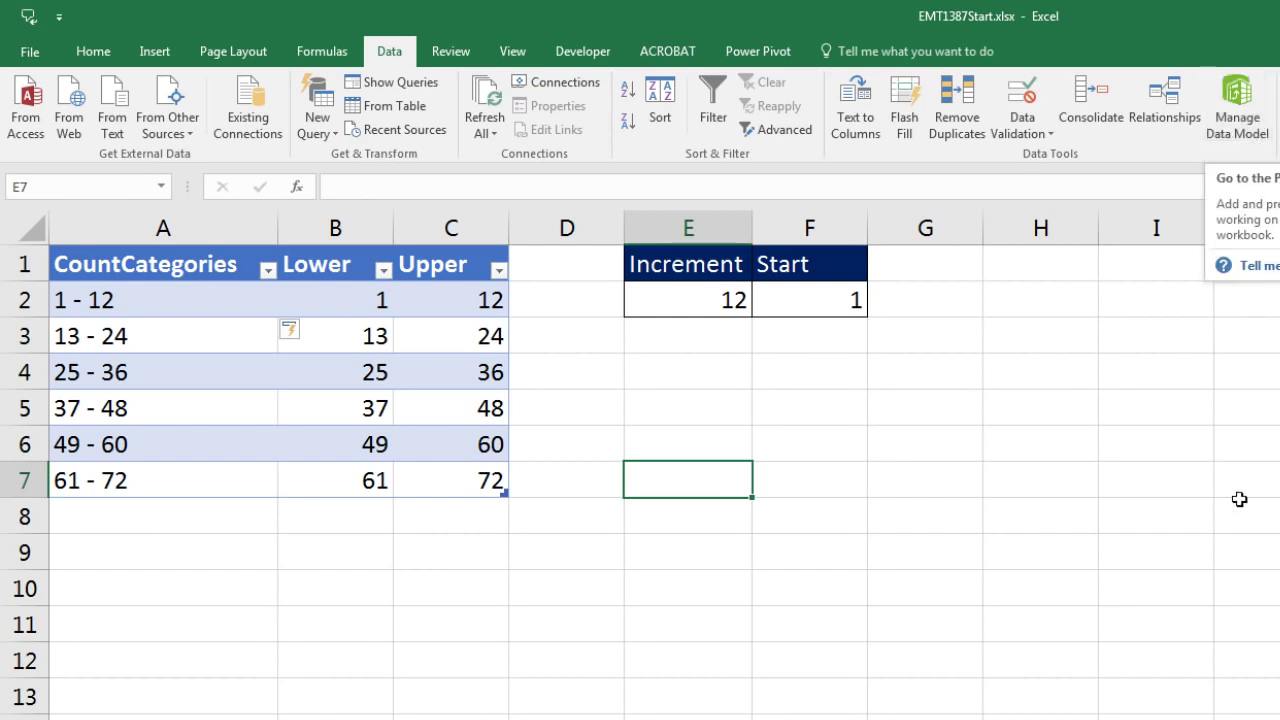
pyautogui.press('alt')
pyautogui.press('a')
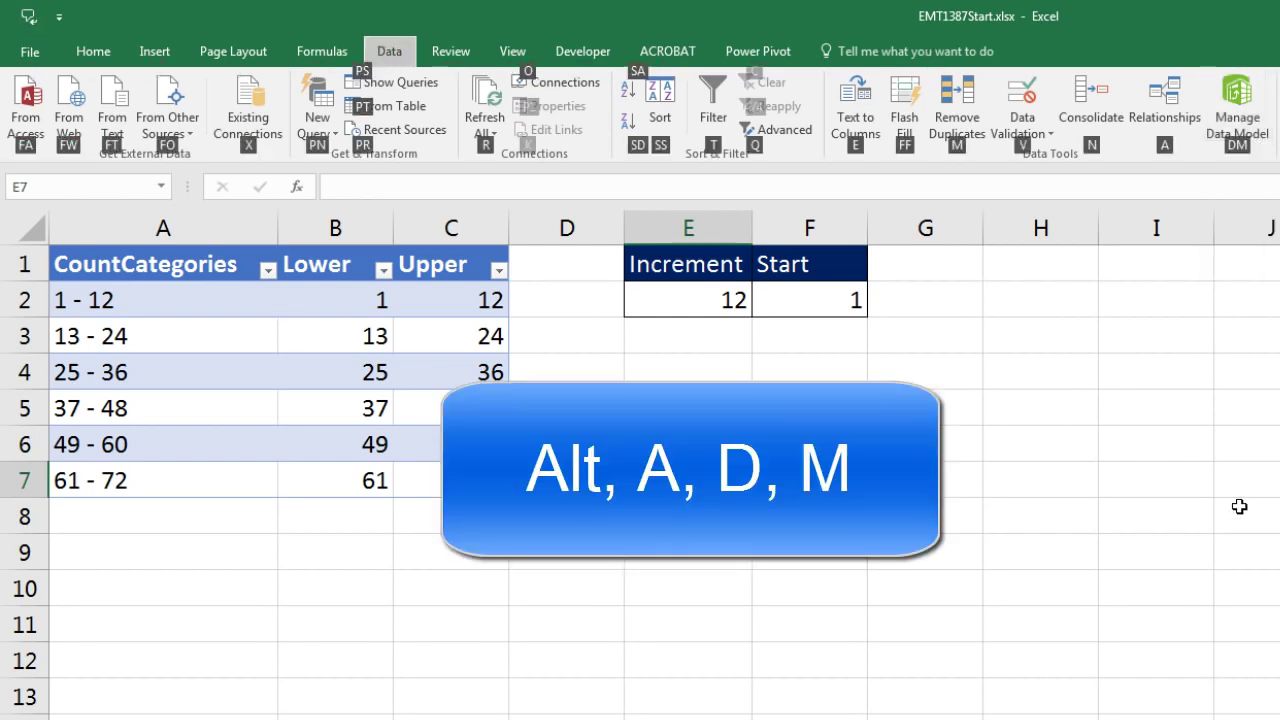
pyautogui.press('d')
pyautogui.press('m')
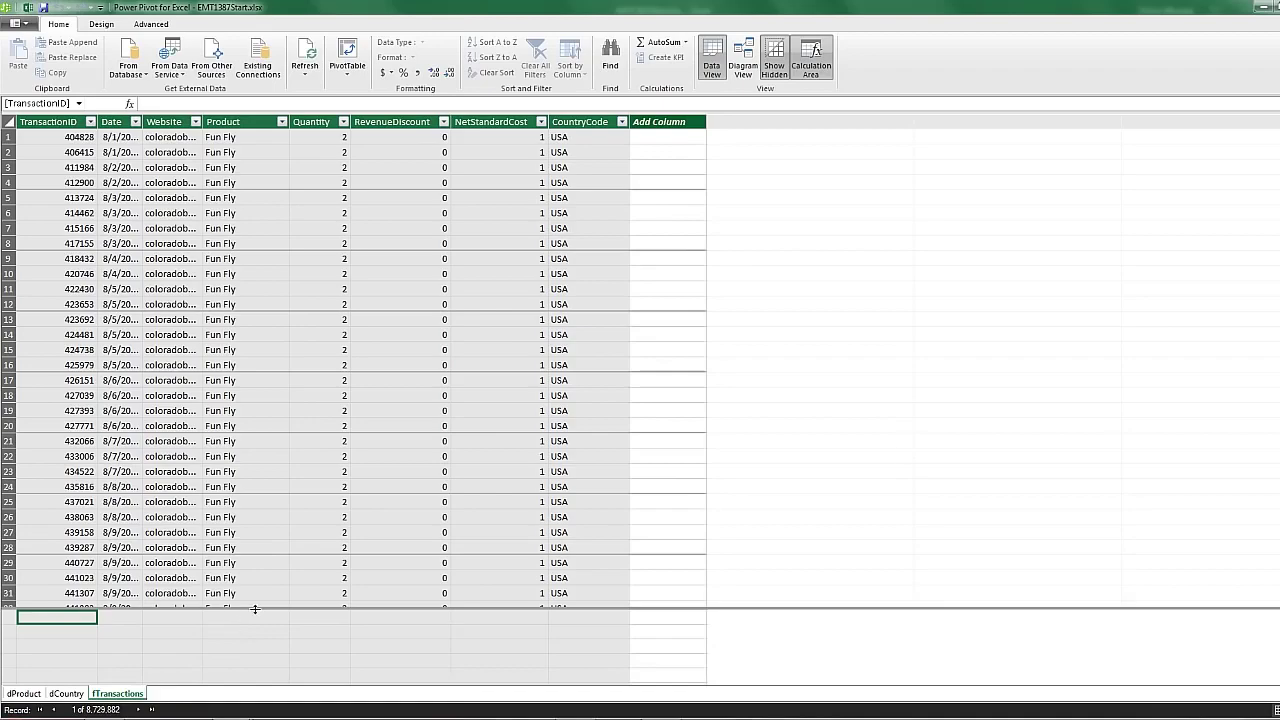
pyautogui.moveTo(255, 609); pyautogui.dragTo(273, 327)
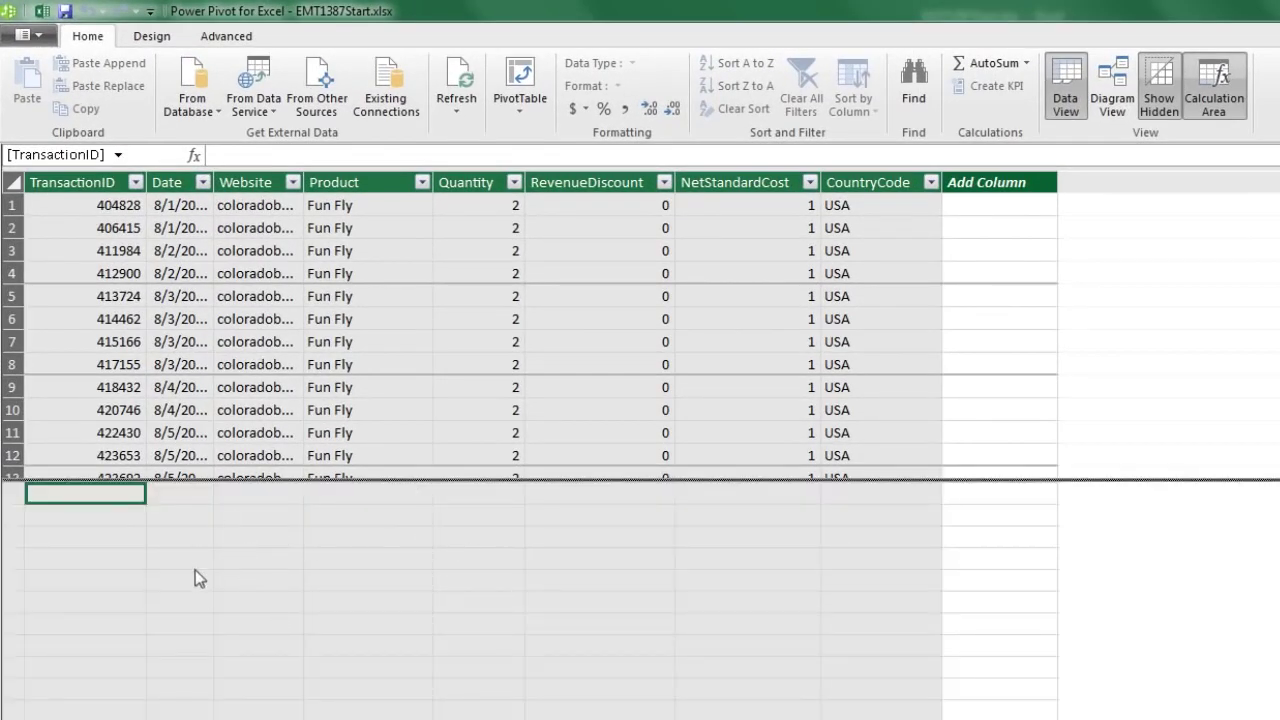
# - Create the measure Max Quantity:=MAX(fTransactions[Quantity]) in the calculation area below the Product column
pyautogui.click(343, 540)
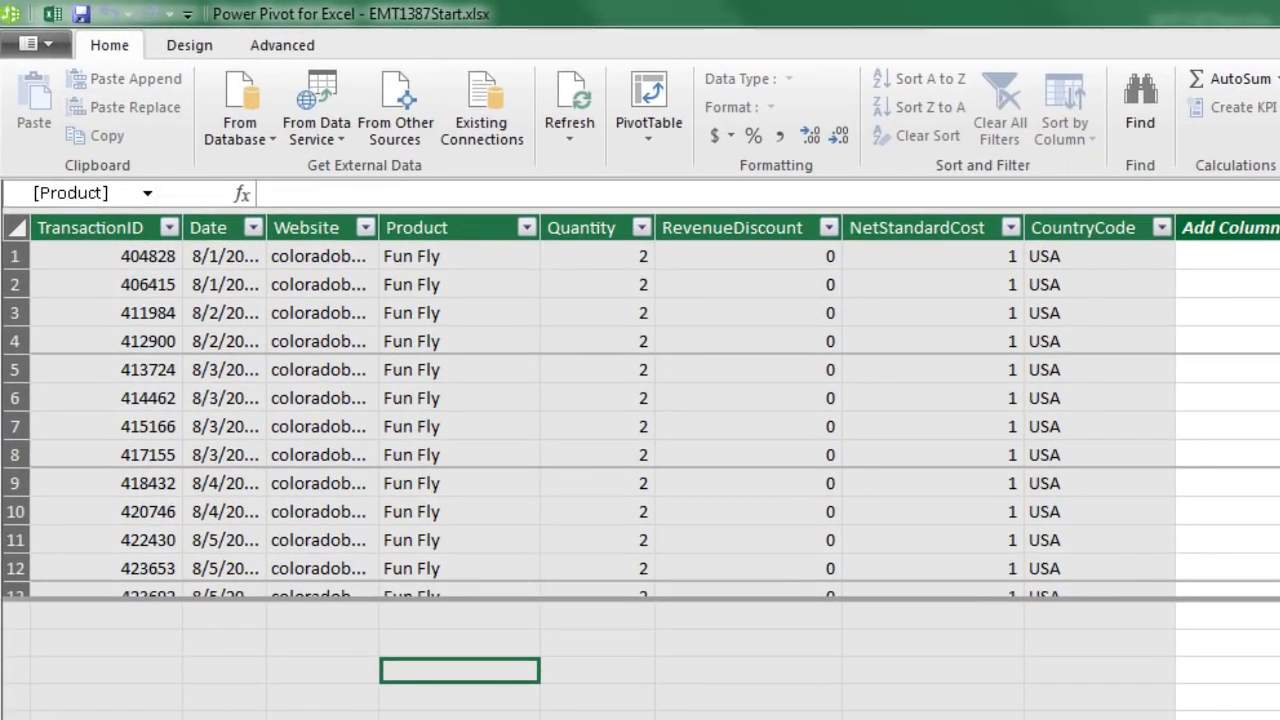
pyautogui.write('Max Quantity')
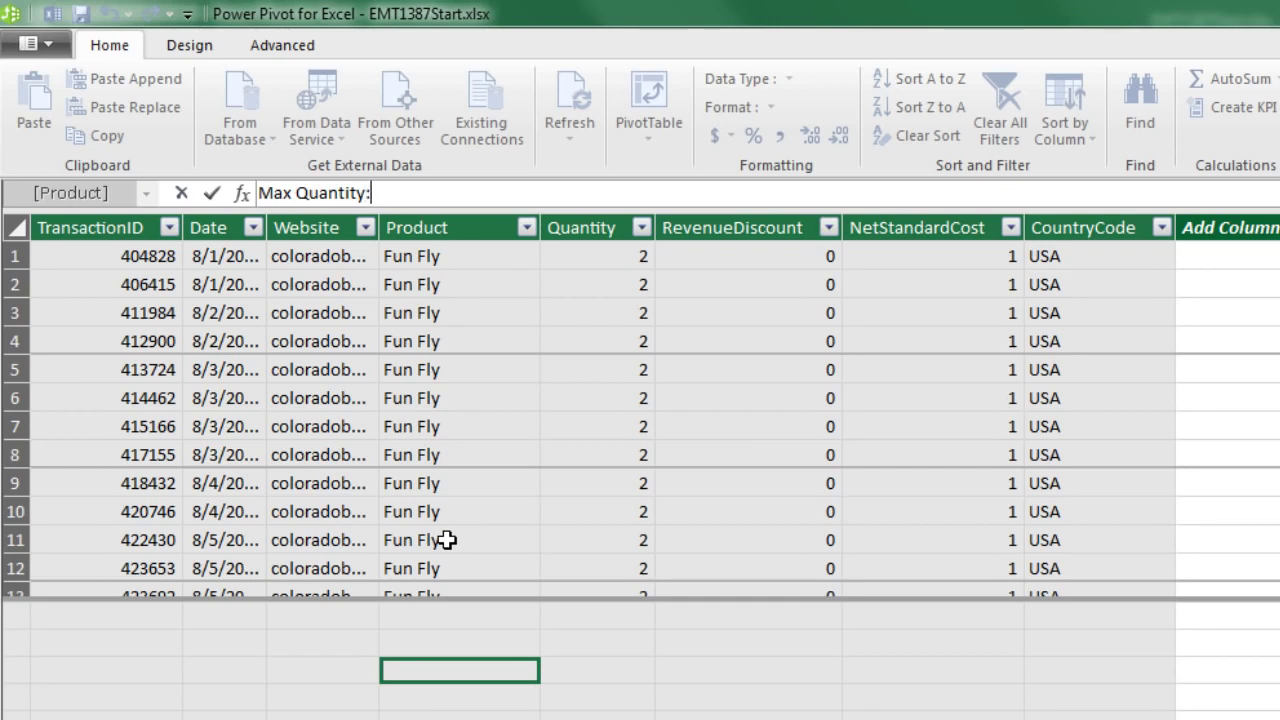
pyautogui.write(':=')
pyautogui.write('max')
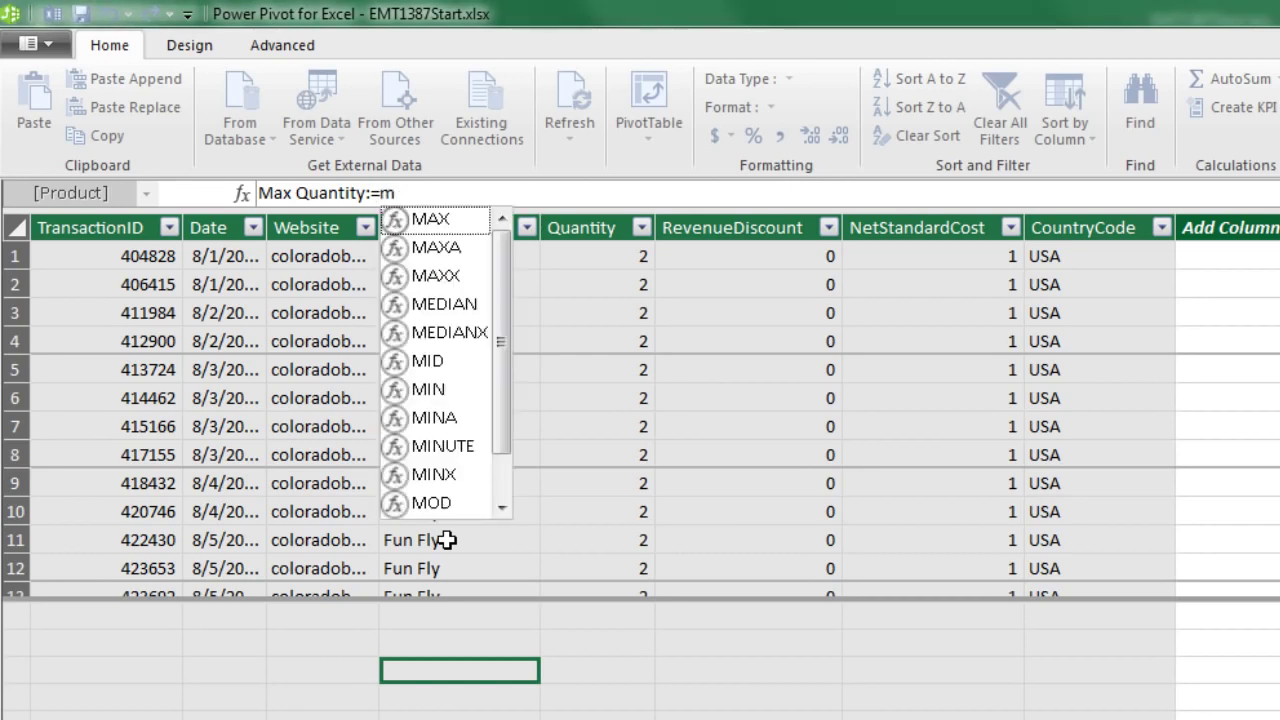
pyautogui.press('Tab')
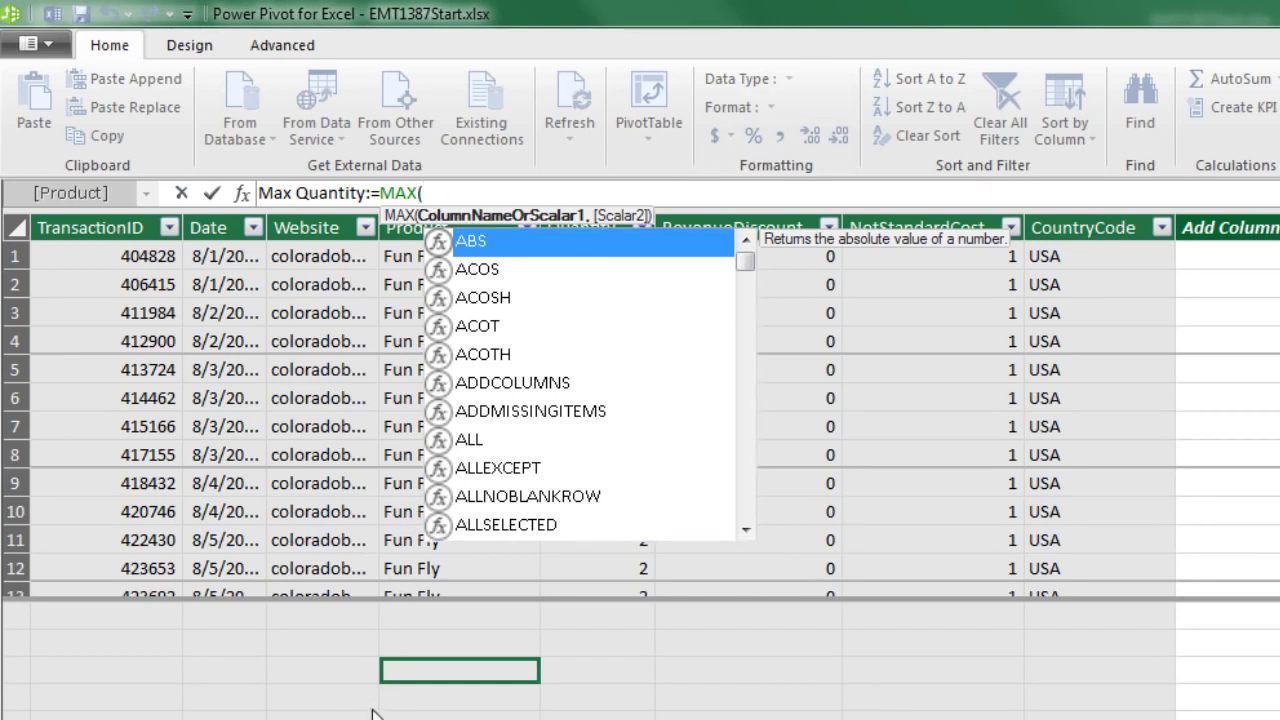
pyautogui.write('ft')
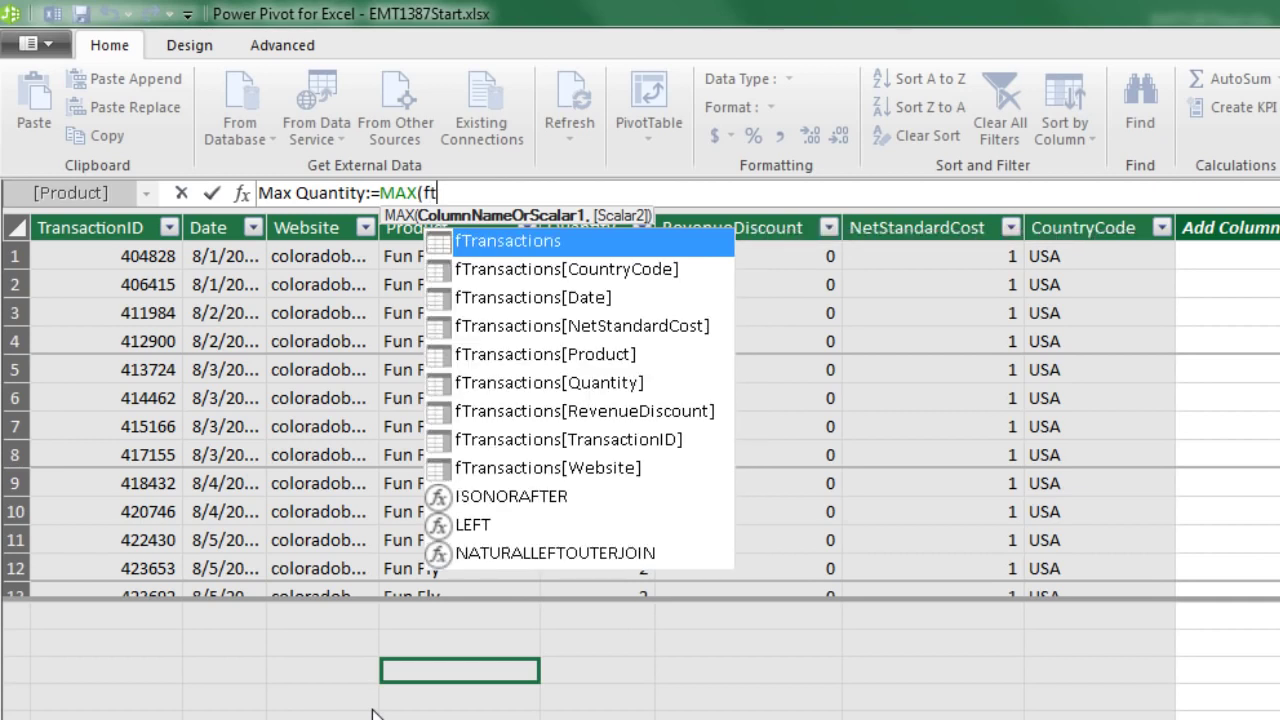
pyautogui.press('Down')
pyautogui.press('Down')
pyautogui.press('Down')
pyautogui.press('Down')
pyautogui.press('Down')
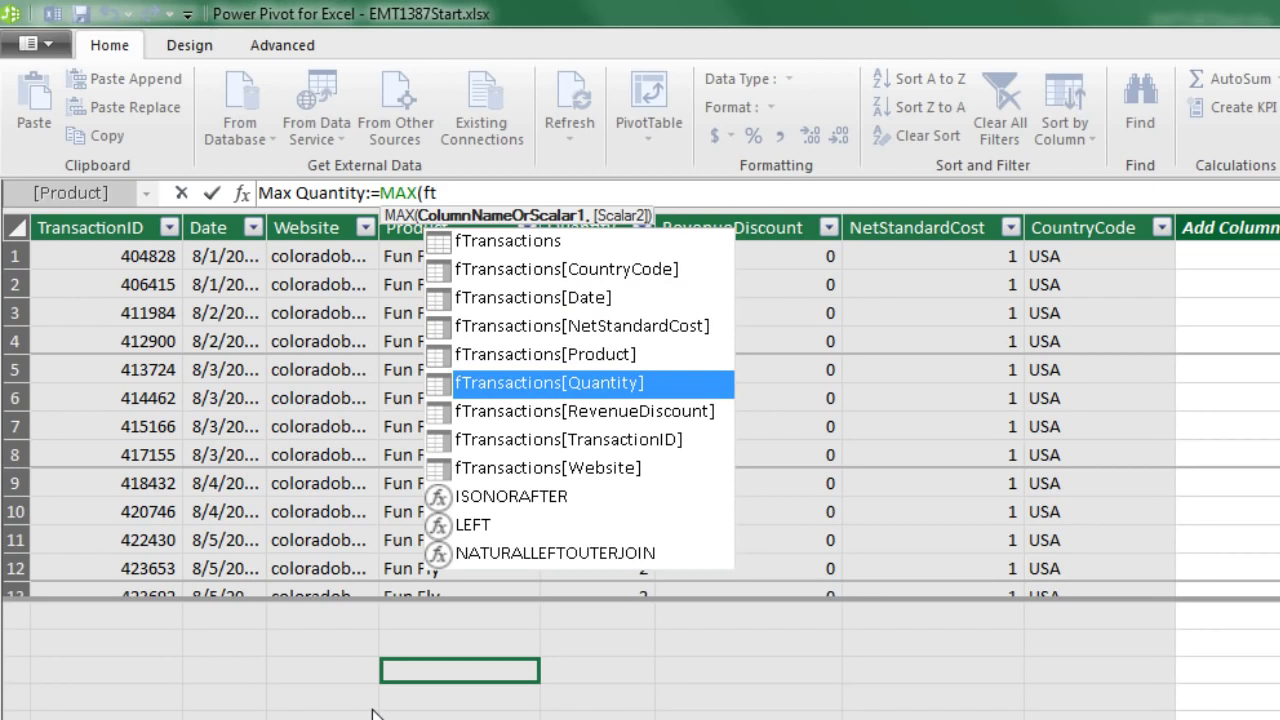
pyautogui.press('Tab')
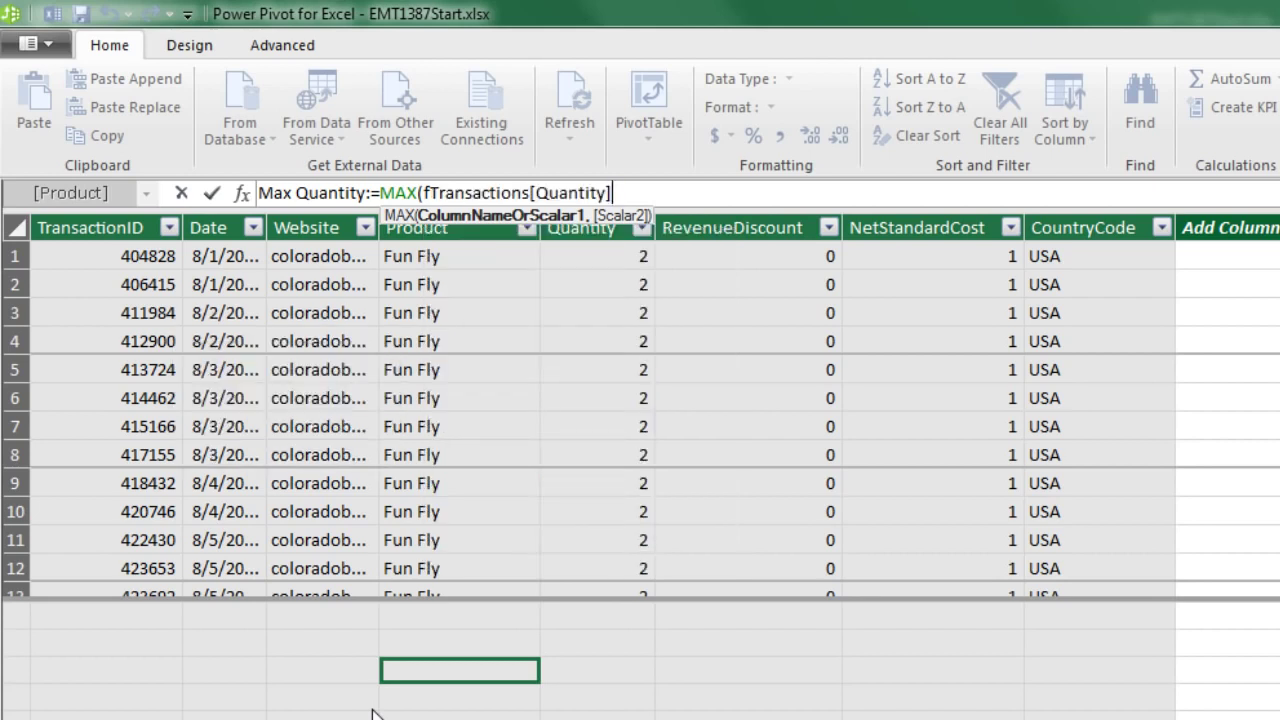
pyautogui.write(')')
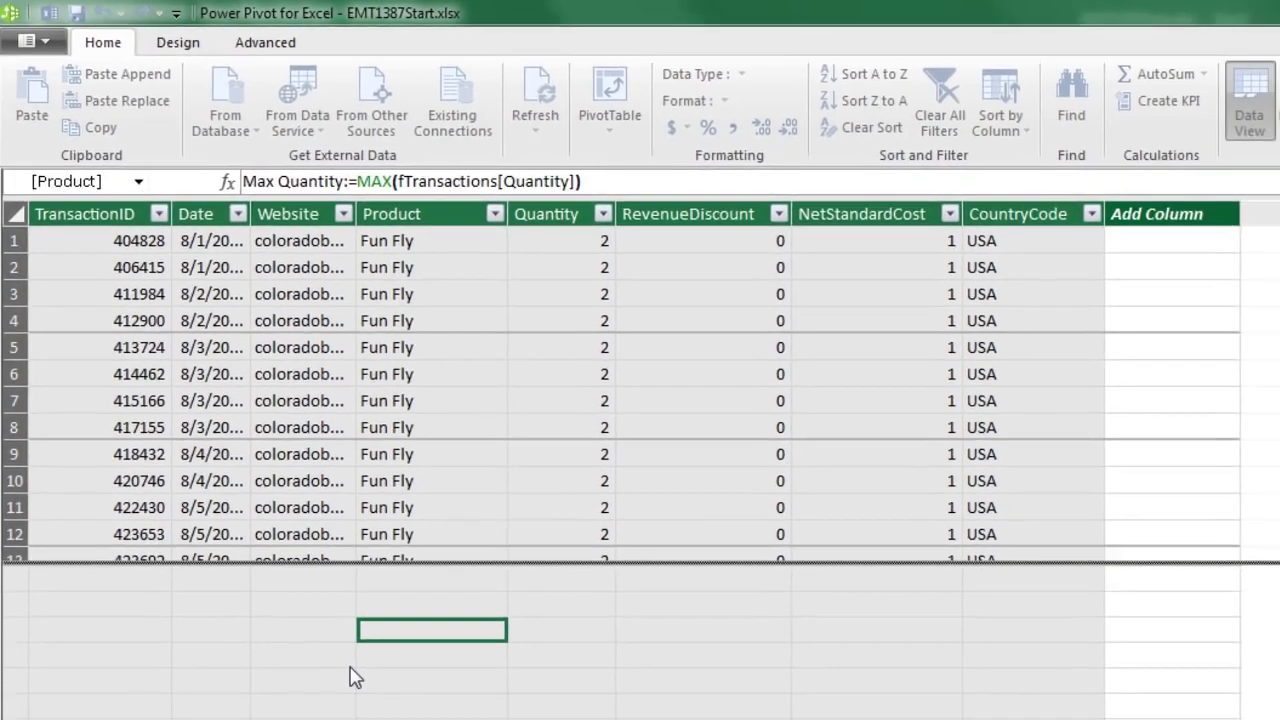
pyautogui.press('Return')
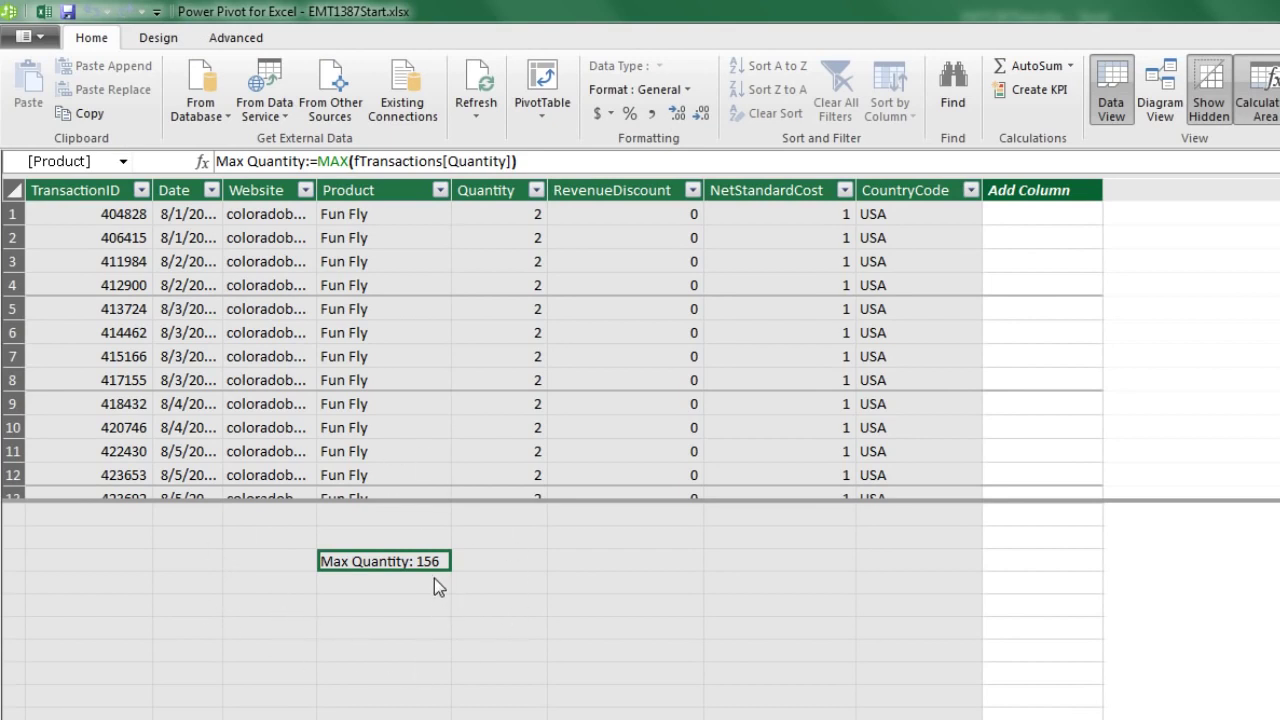
# - Switch to the Excel worksheet, extend the CountCategories table down to row 14 and save the workbook
pyautogui.hotkey('alt', 'Tab')
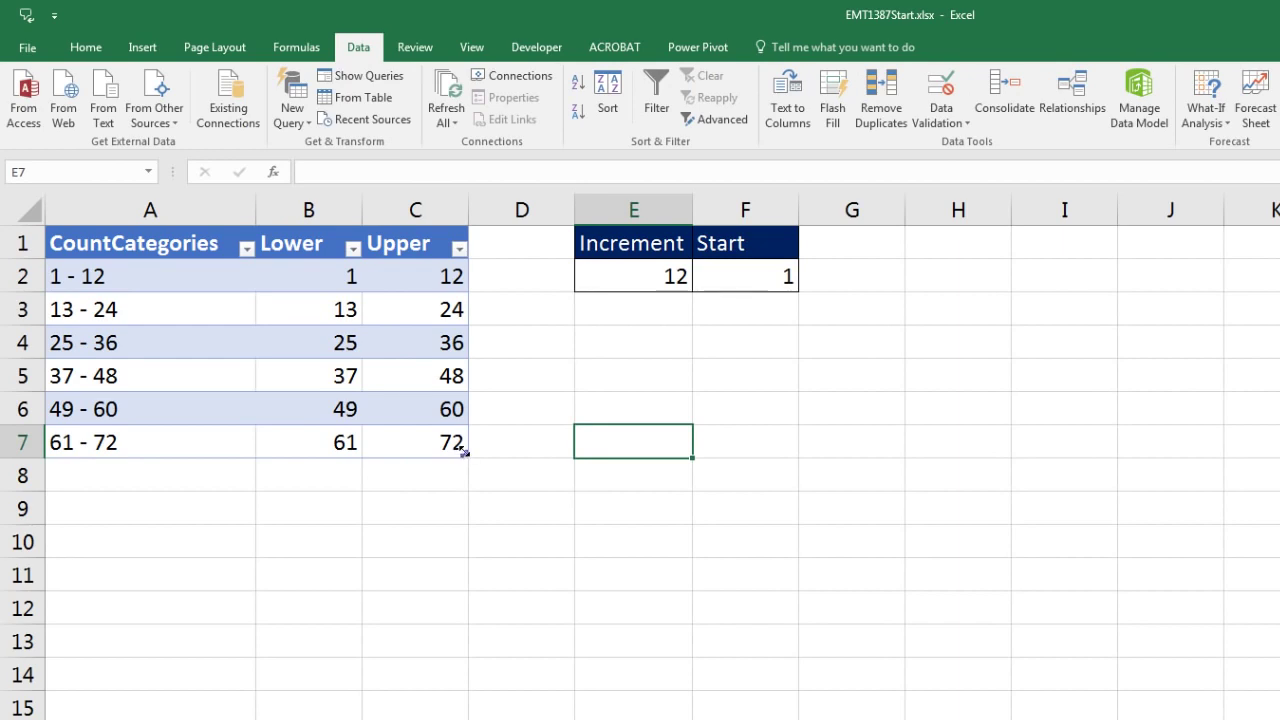
pyautogui.moveTo(466, 490); pyautogui.dragTo(469, 662)
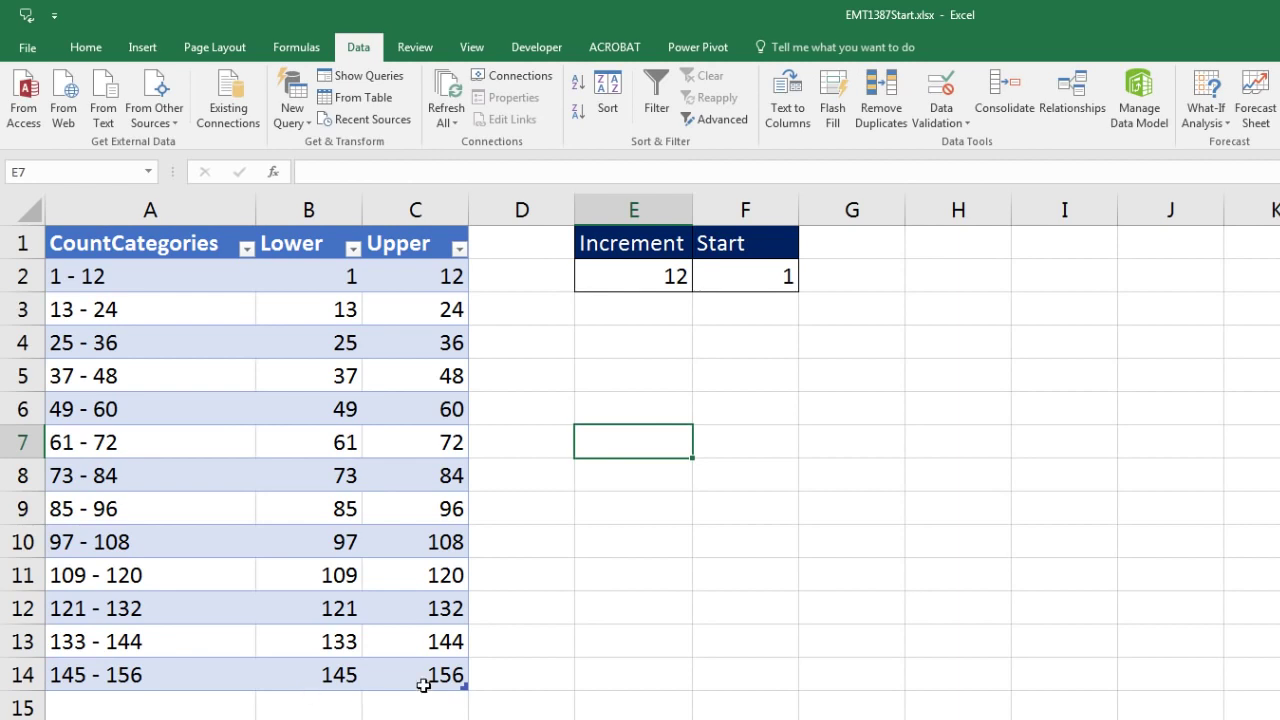
pyautogui.click(552, 713)
pyautogui.hotkey('ctrl', 's')
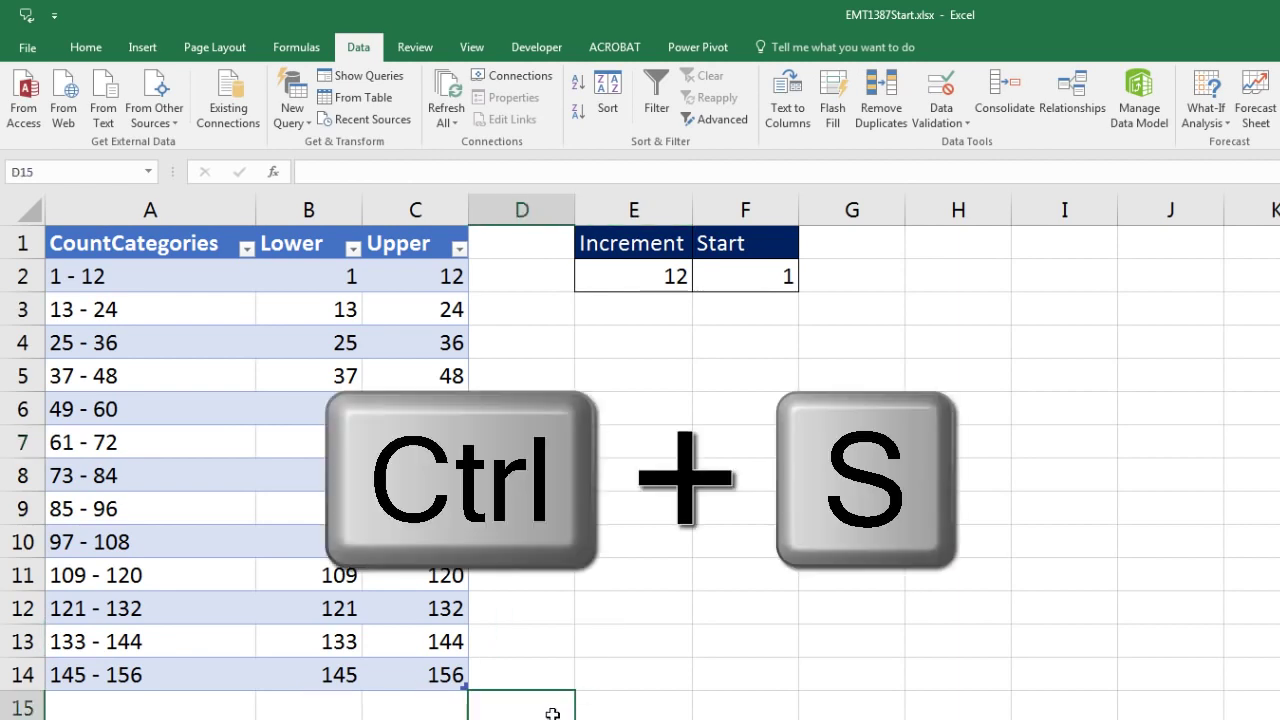
# - Add the CountCategories Excel table to the Data Model as a linked table
pyautogui.click(308, 313)
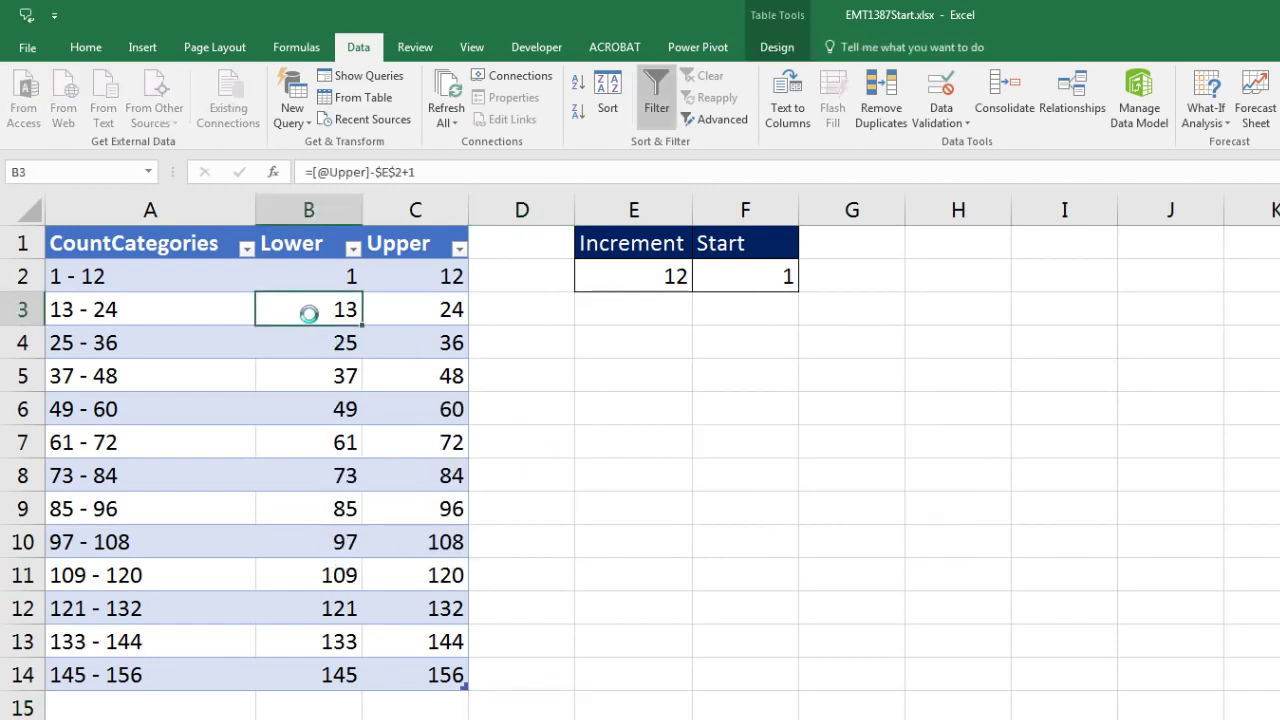
pyautogui.click(777, 47)
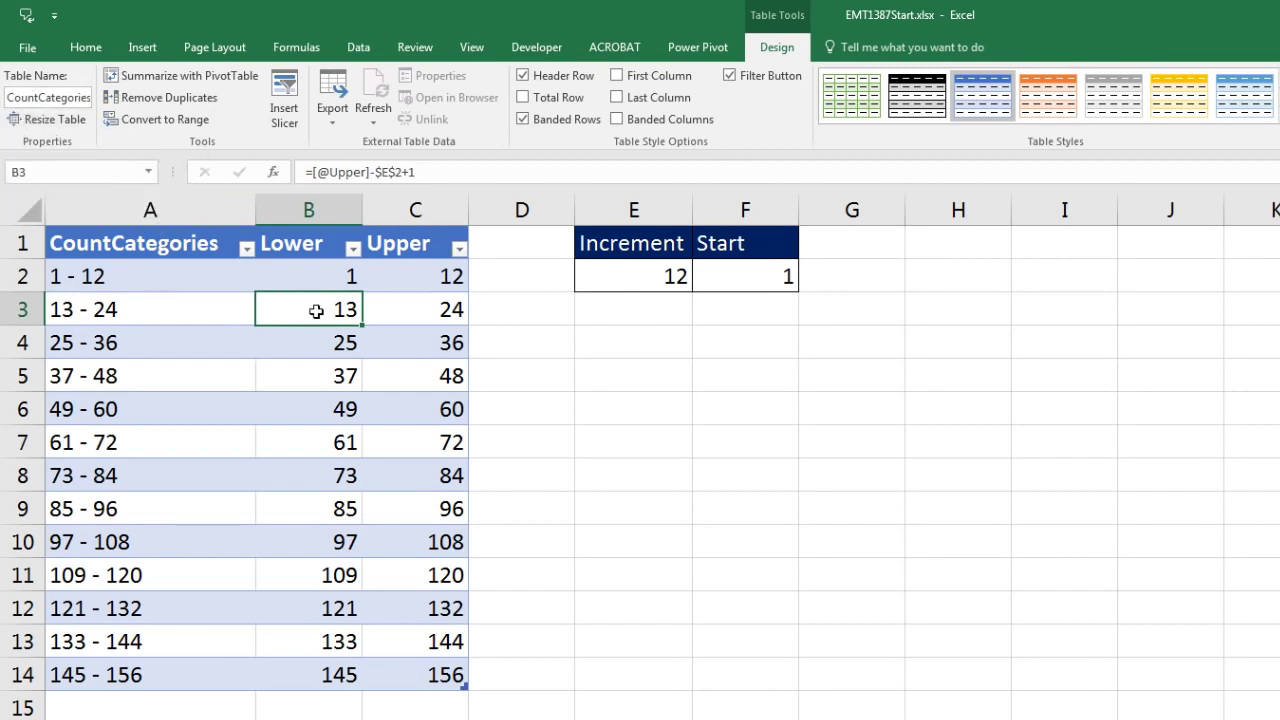
pyautogui.click(705, 56)
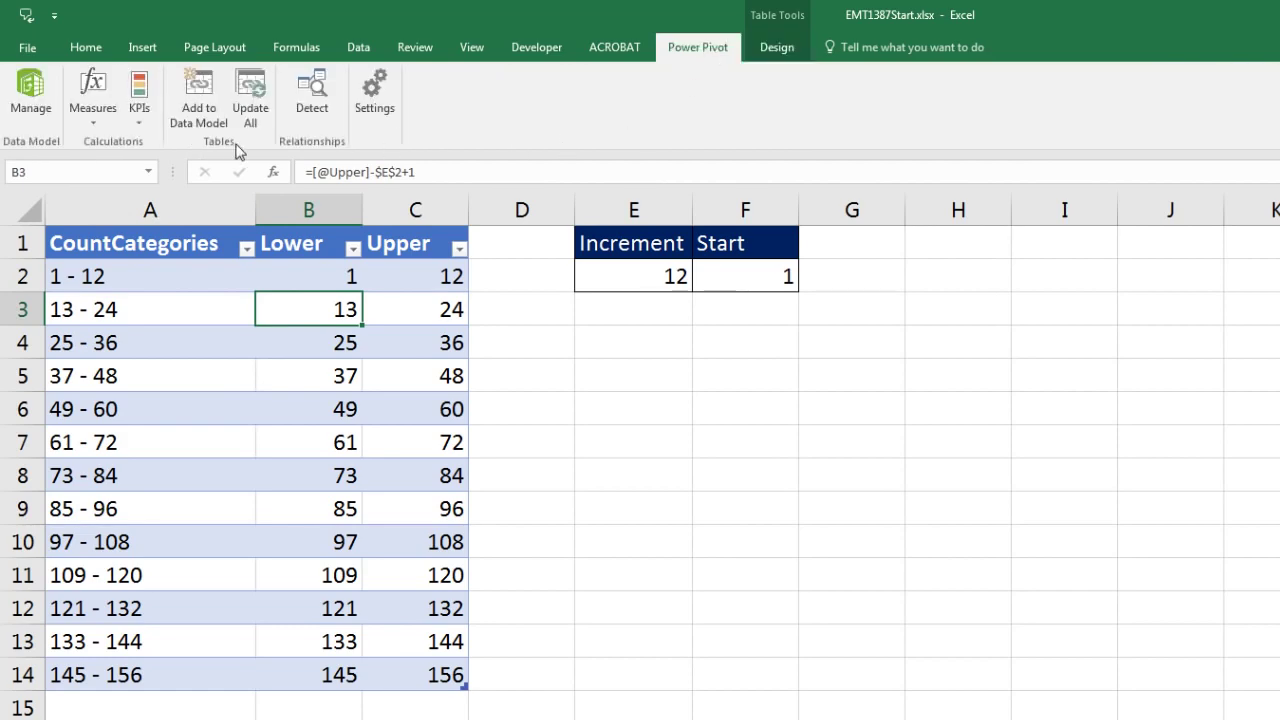
pyautogui.click(203, 105)
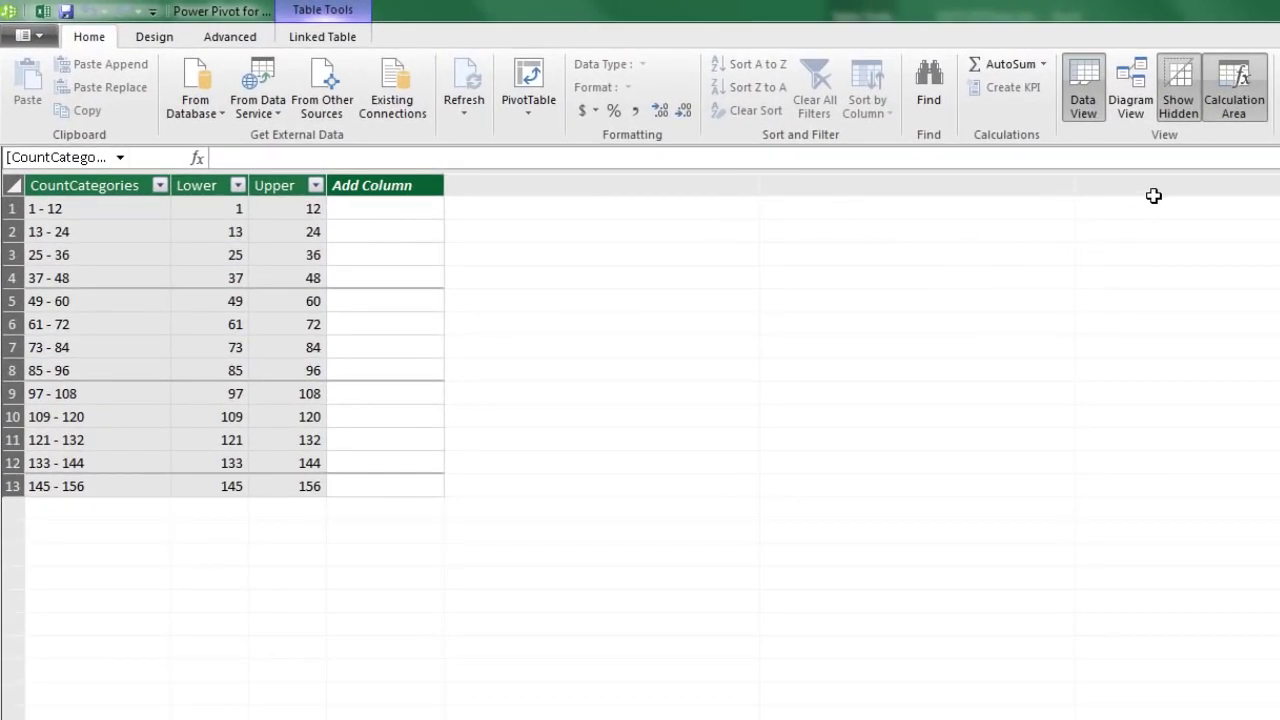
# - Arrange the tables in diagram view with fTransactions in the middle, CountCategories to its left, and dCountry above dProduct to its right
pyautogui.click(1130, 104)
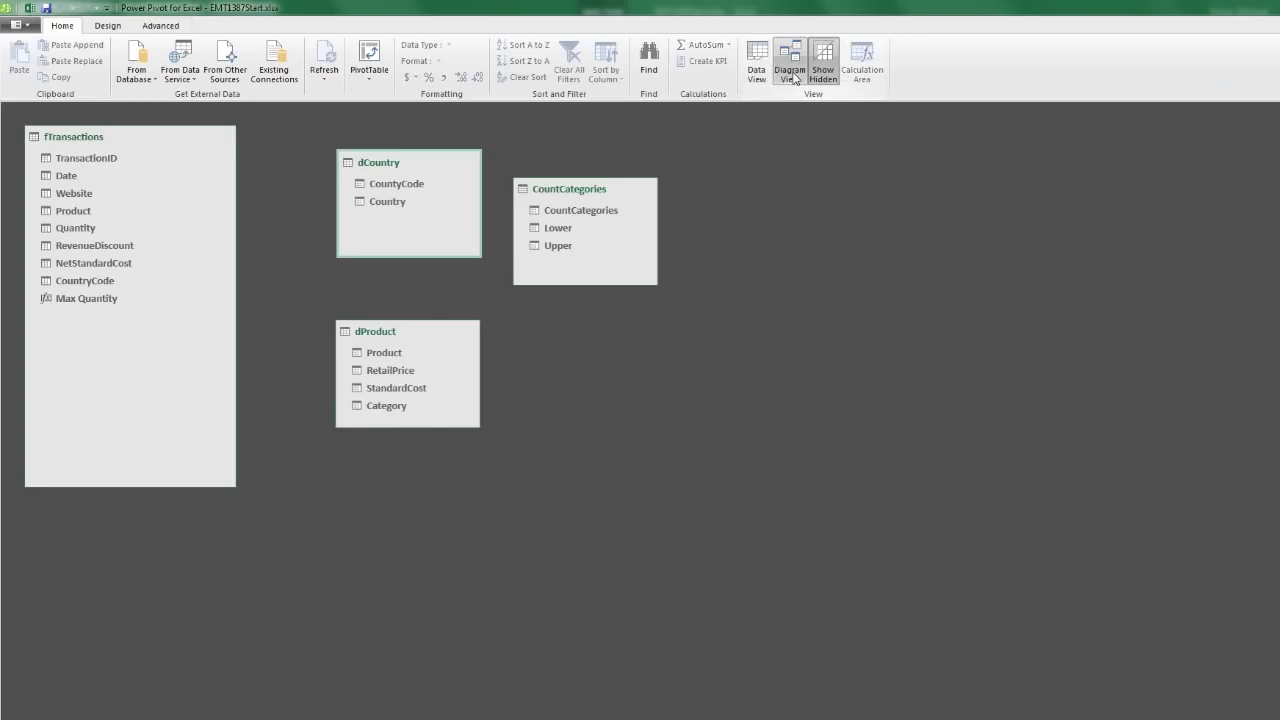
pyautogui.moveTo(112, 151); pyautogui.dragTo(335, 279)
pyautogui.moveTo(575, 189); pyautogui.dragTo(119, 191)
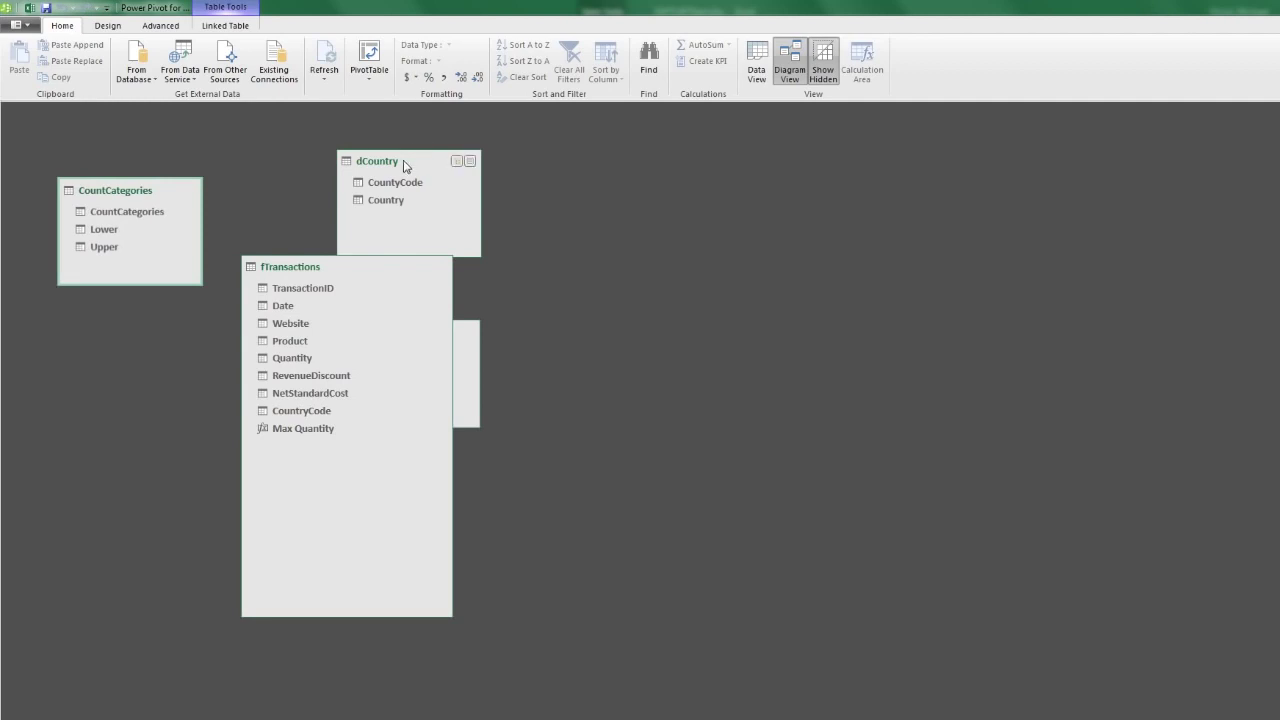
pyautogui.moveTo(404, 165); pyautogui.dragTo(601, 245)
pyautogui.moveTo(463, 331); pyautogui.dragTo(615, 455)
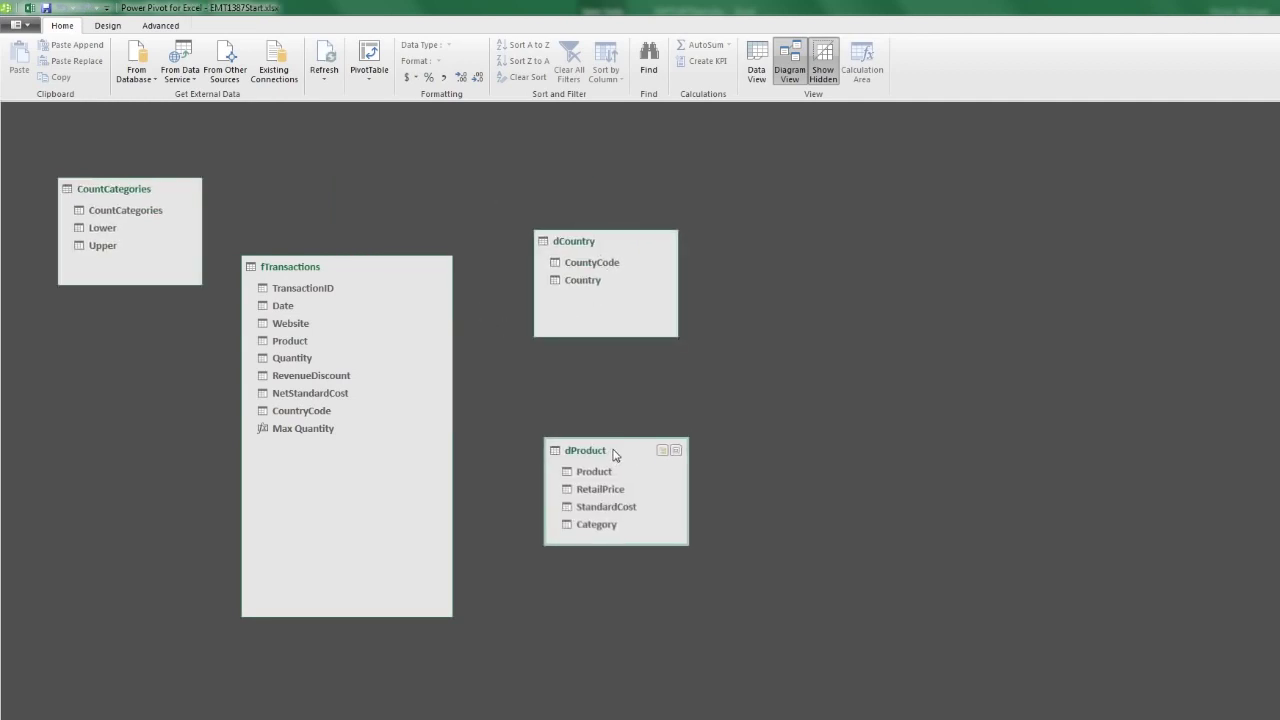
pyautogui.moveTo(594, 244); pyautogui.dragTo(603, 280)
pyautogui.moveTo(117, 197); pyautogui.dragTo(98, 218)
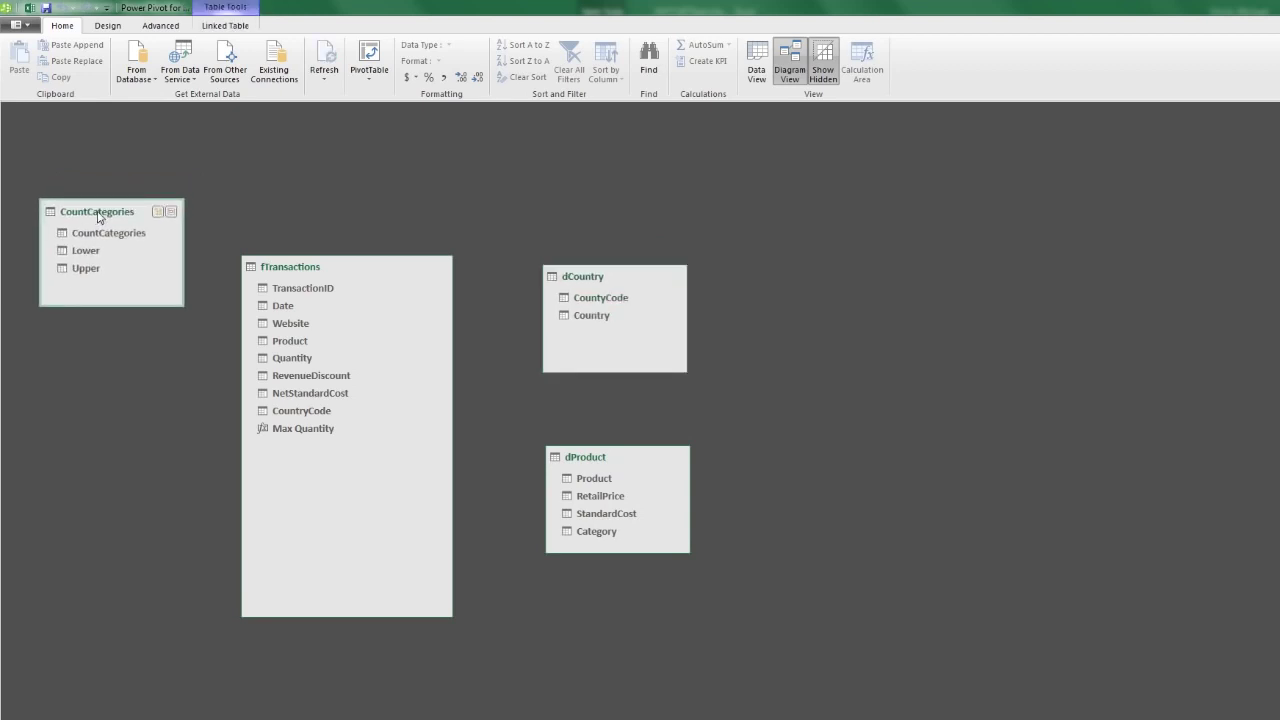
# - Return to the fTransactions data and generate a new date table for the Data Model
pyautogui.click(756, 66)
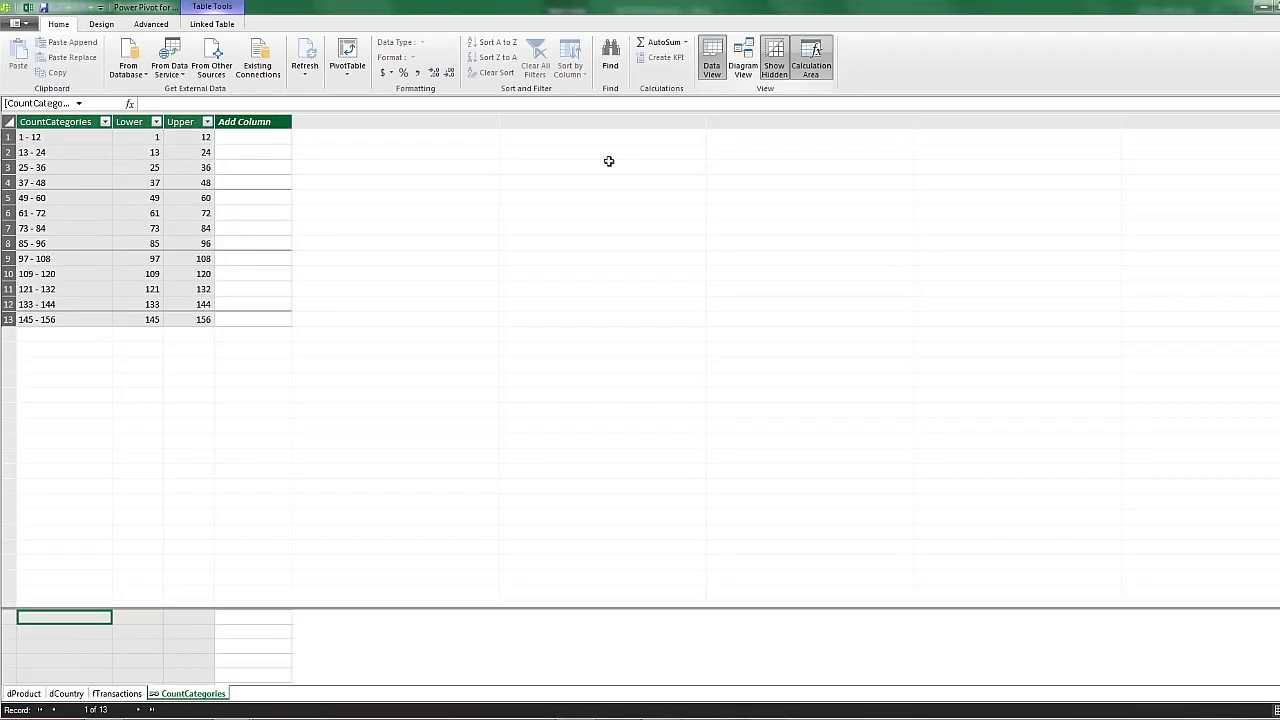
pyautogui.click(128, 696)
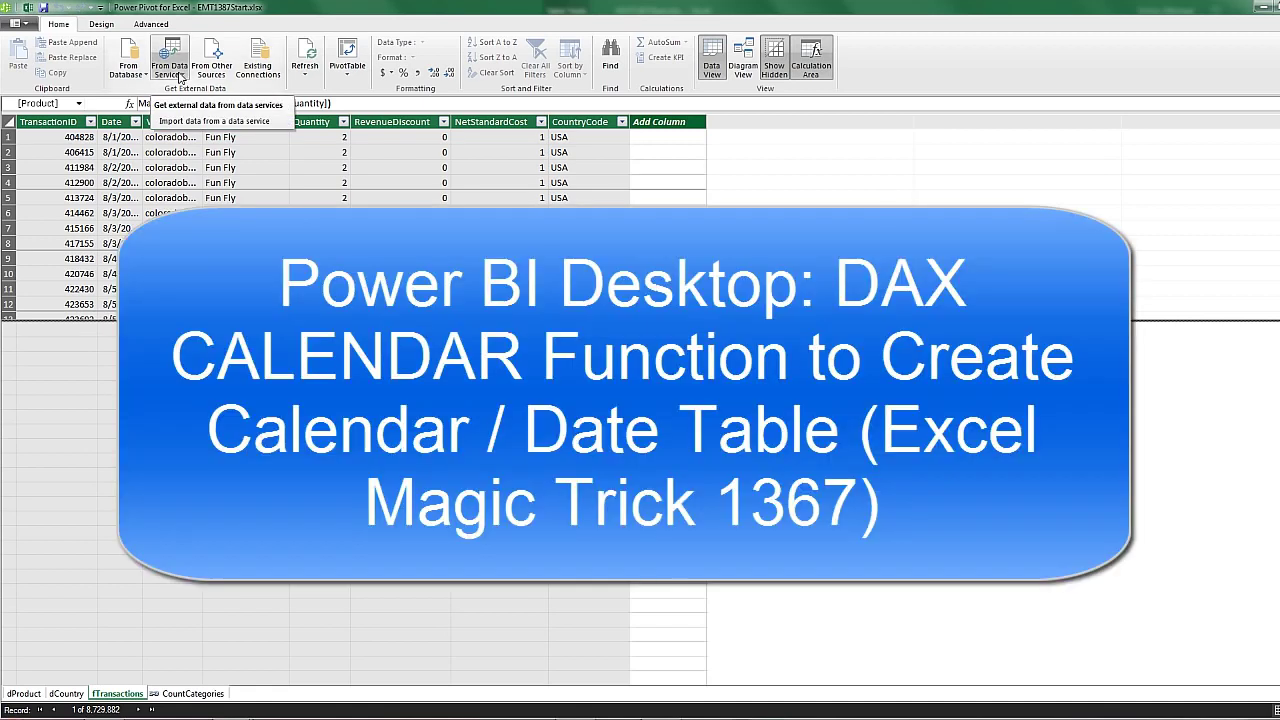
pyautogui.click(152, 30)
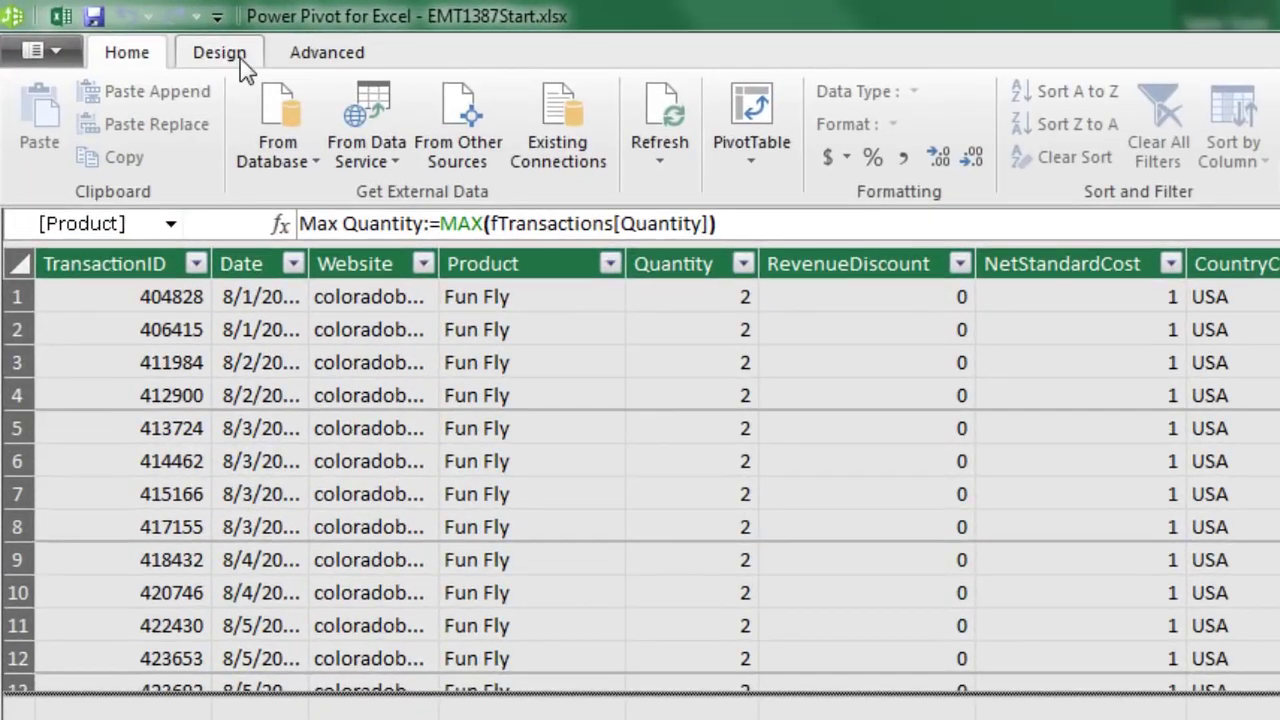
pyautogui.click(158, 38)
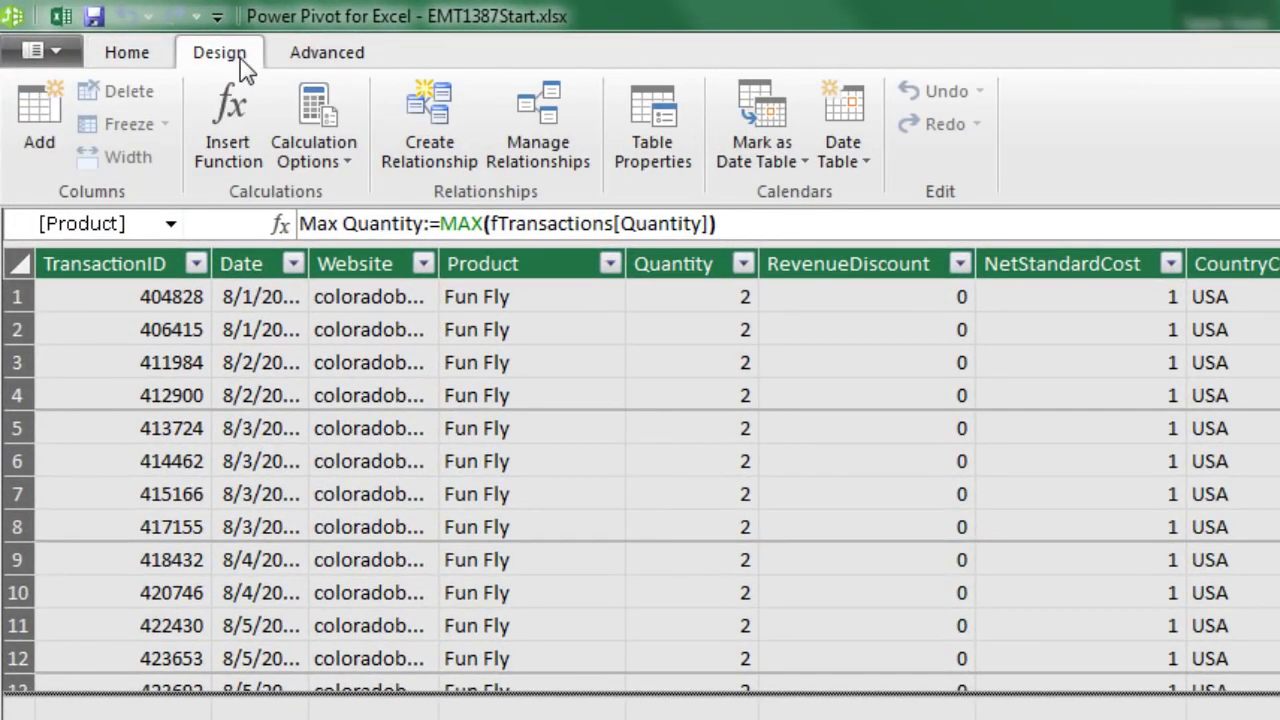
pyautogui.click(866, 162)
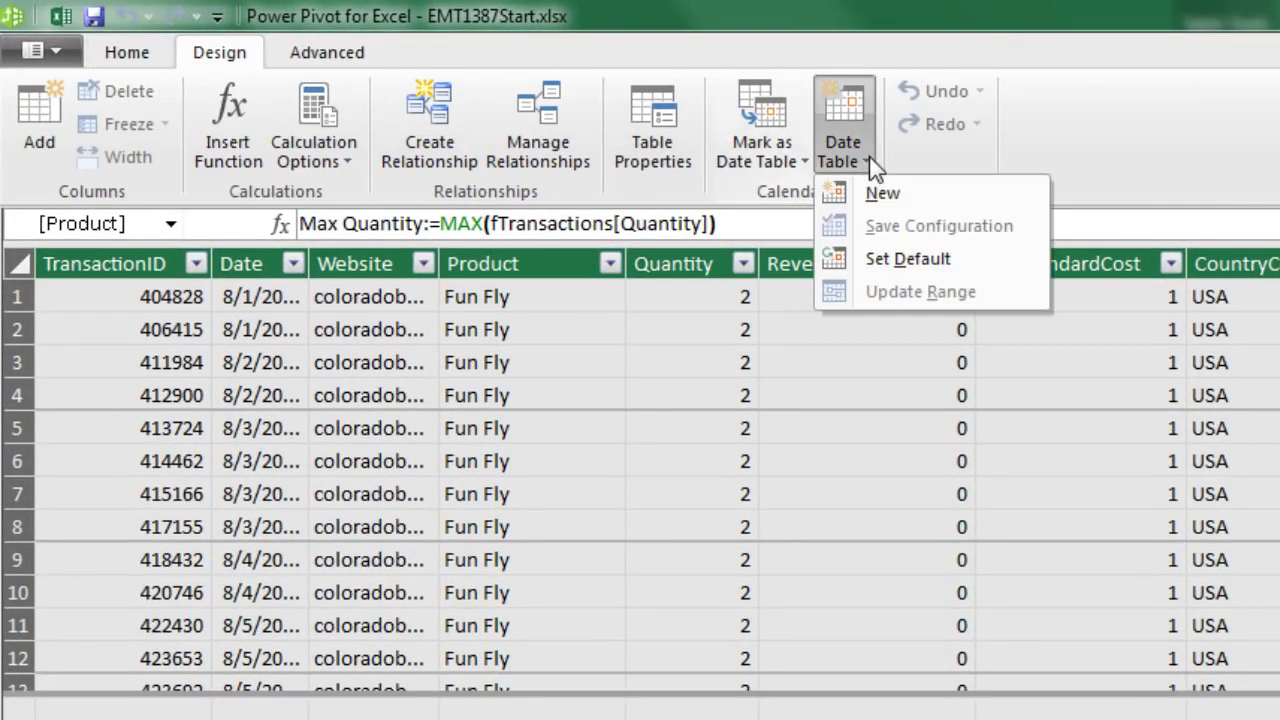
pyautogui.click(893, 205)
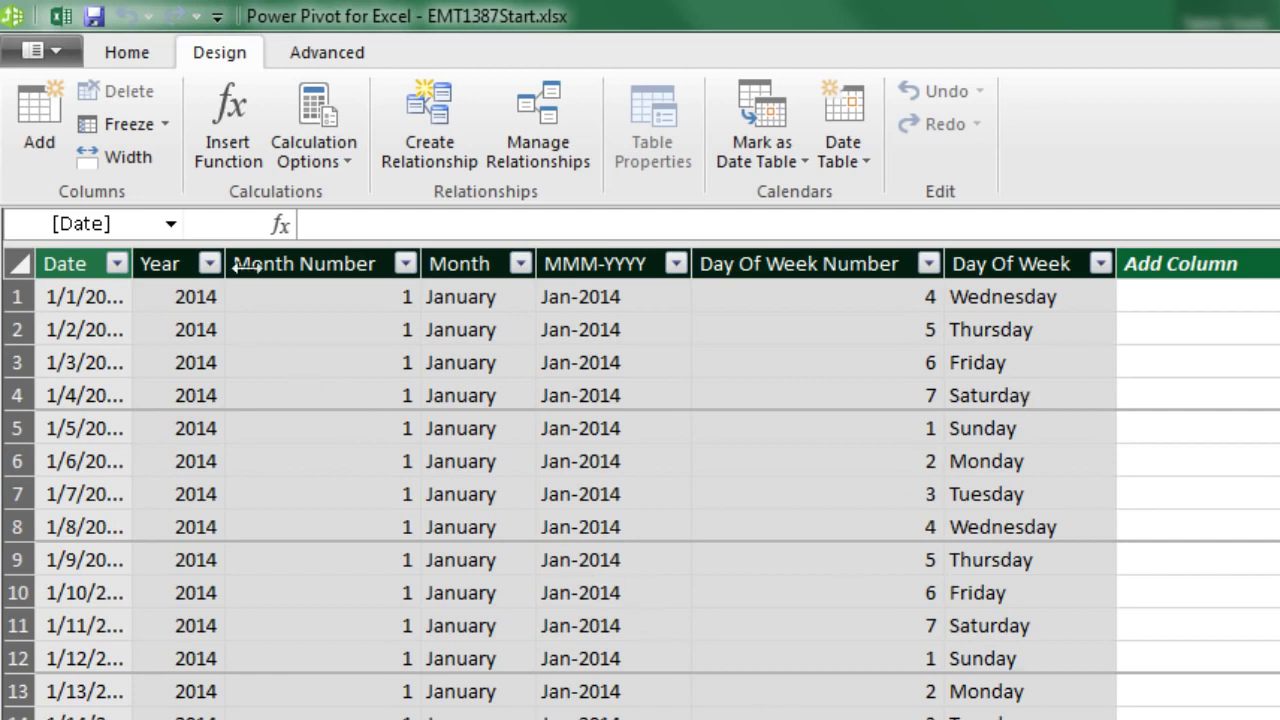
# - Widen the Calendar table's Date column and give it the date-only format *3/14/2001
pyautogui.moveTo(246, 264); pyautogui.dragTo(243, 264)
pyautogui.click(157, 263)
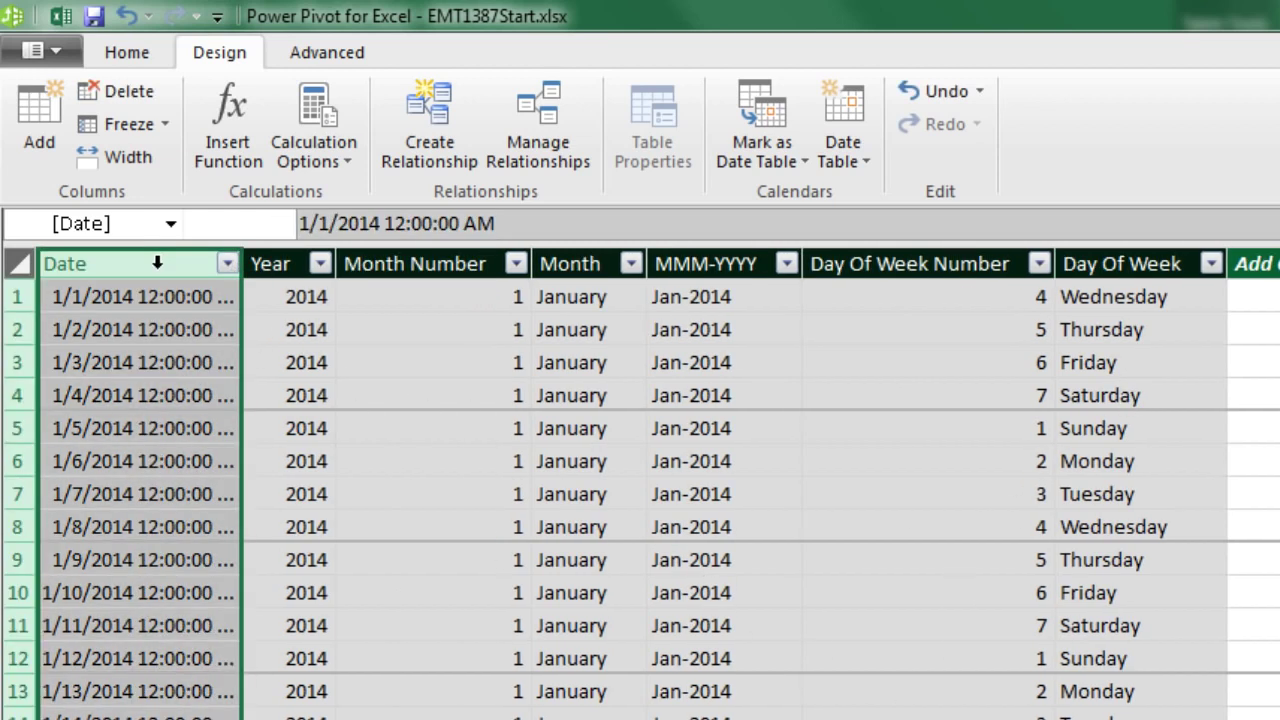
pyautogui.click(124, 55)
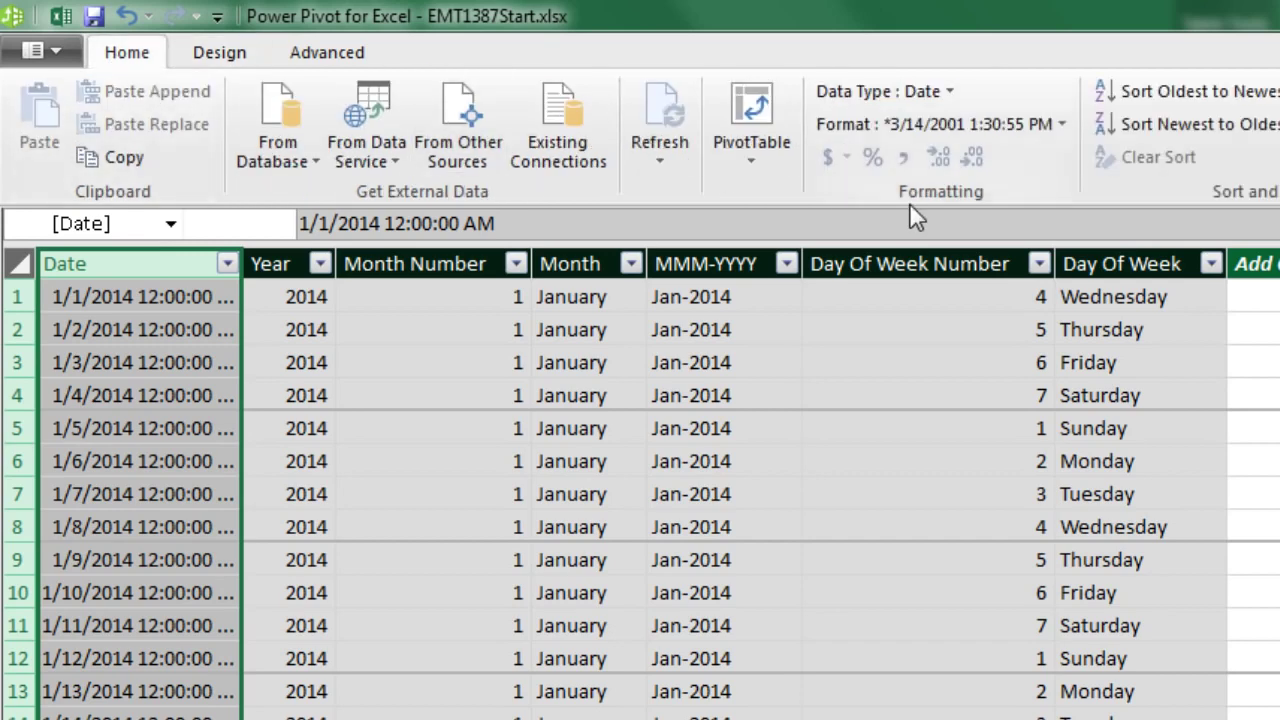
pyautogui.click(1063, 124)
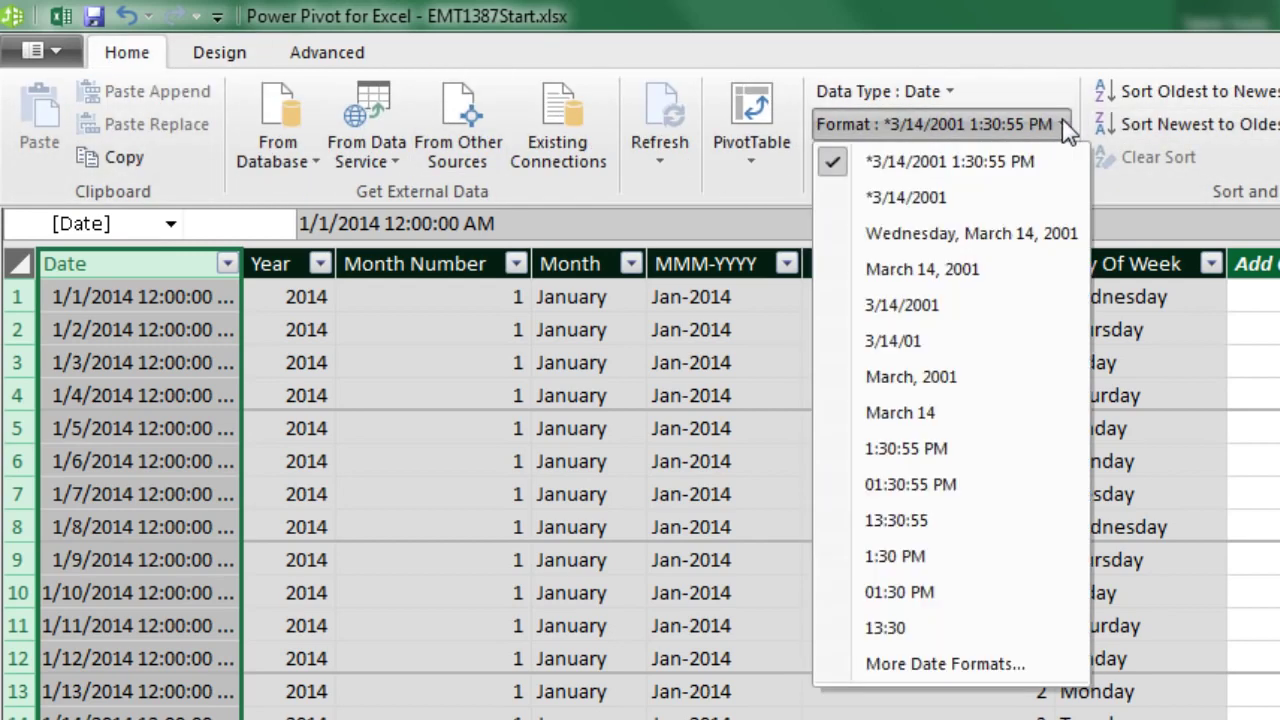
pyautogui.click(953, 197)
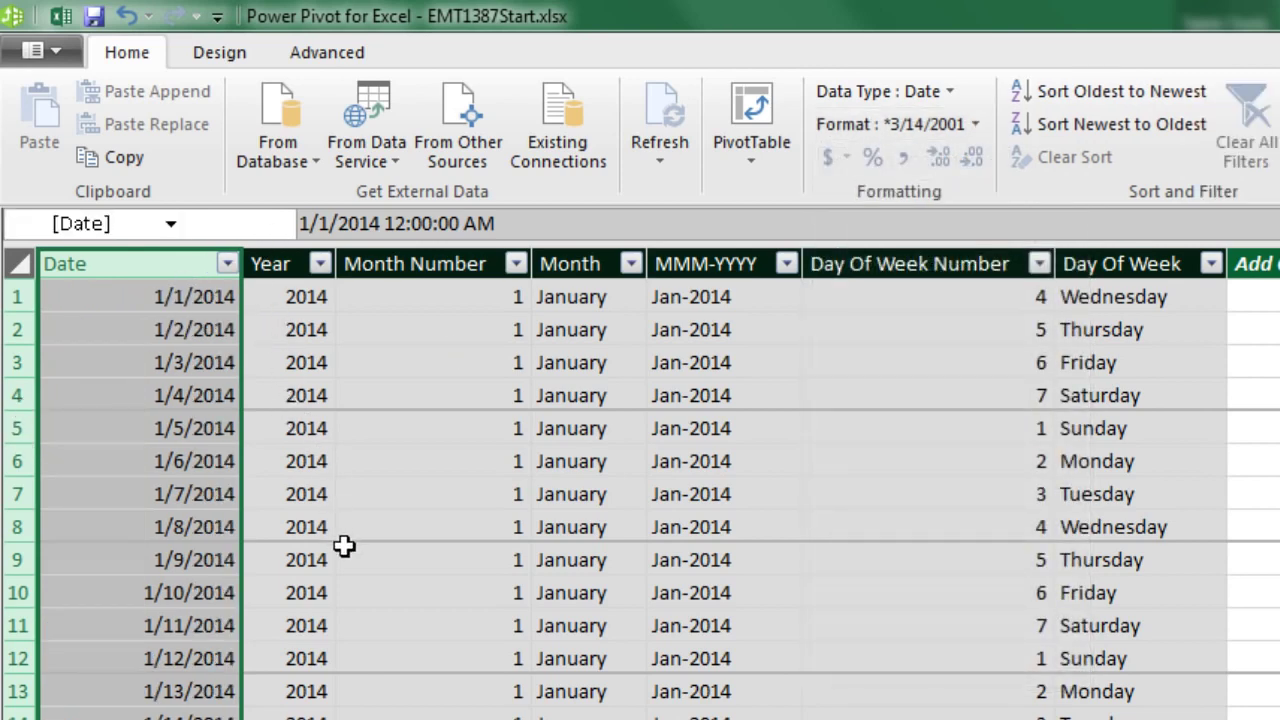
pyautogui.click(290, 300)
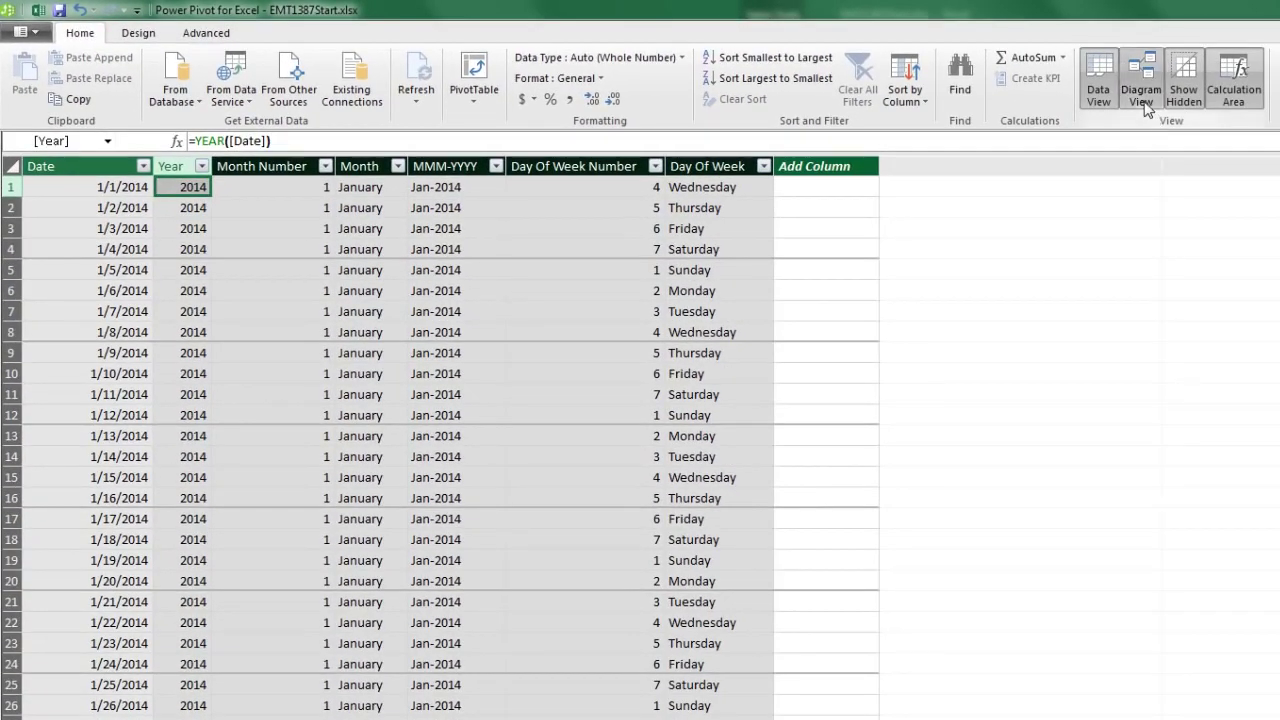
# - In diagram view, place Calendar below CountCategories, enlarge it to show all fields, and relate its Date to Date in fTransactions
pyautogui.click(1146, 110)
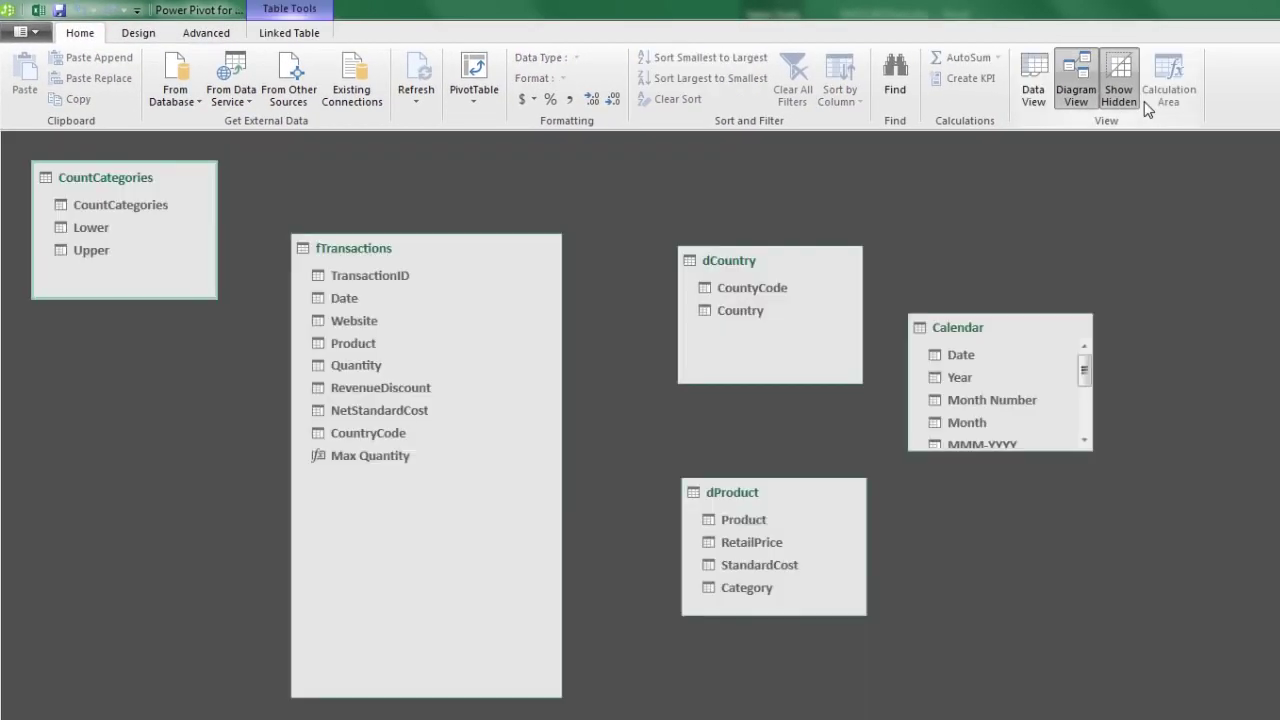
pyautogui.moveTo(988, 326); pyautogui.dragTo(99, 416)
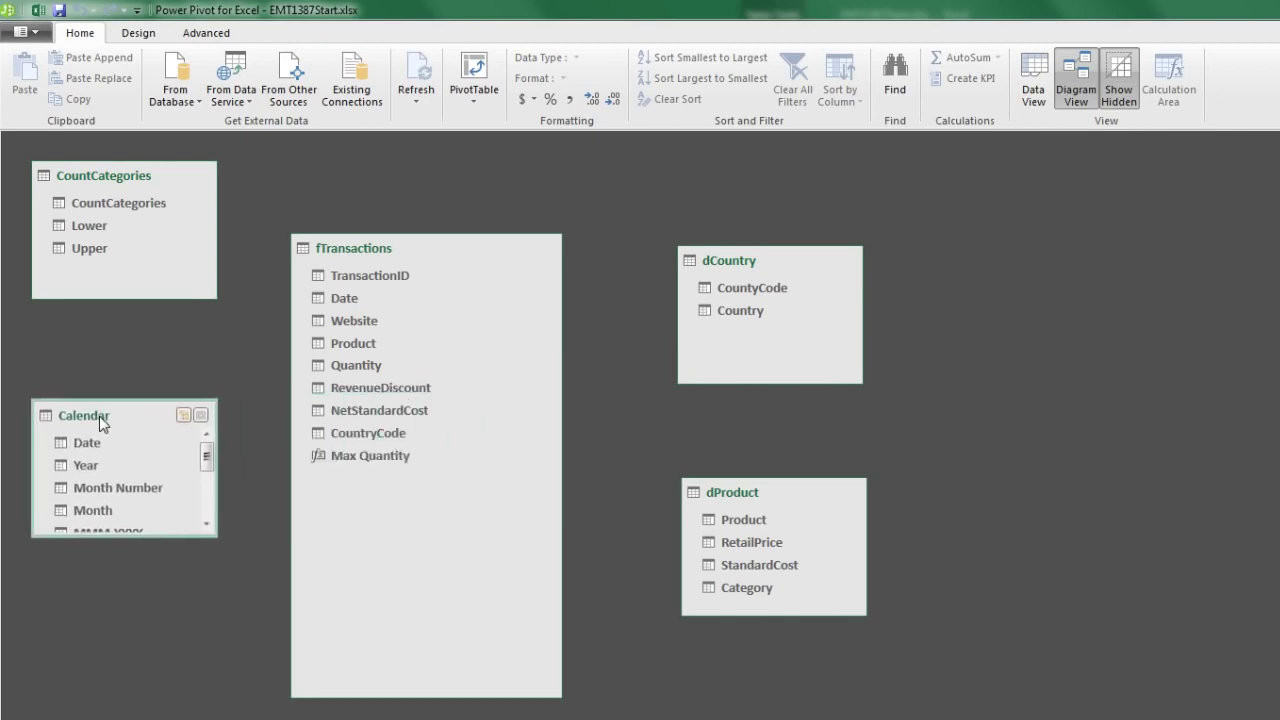
pyautogui.moveTo(110, 540); pyautogui.dragTo(110, 718)
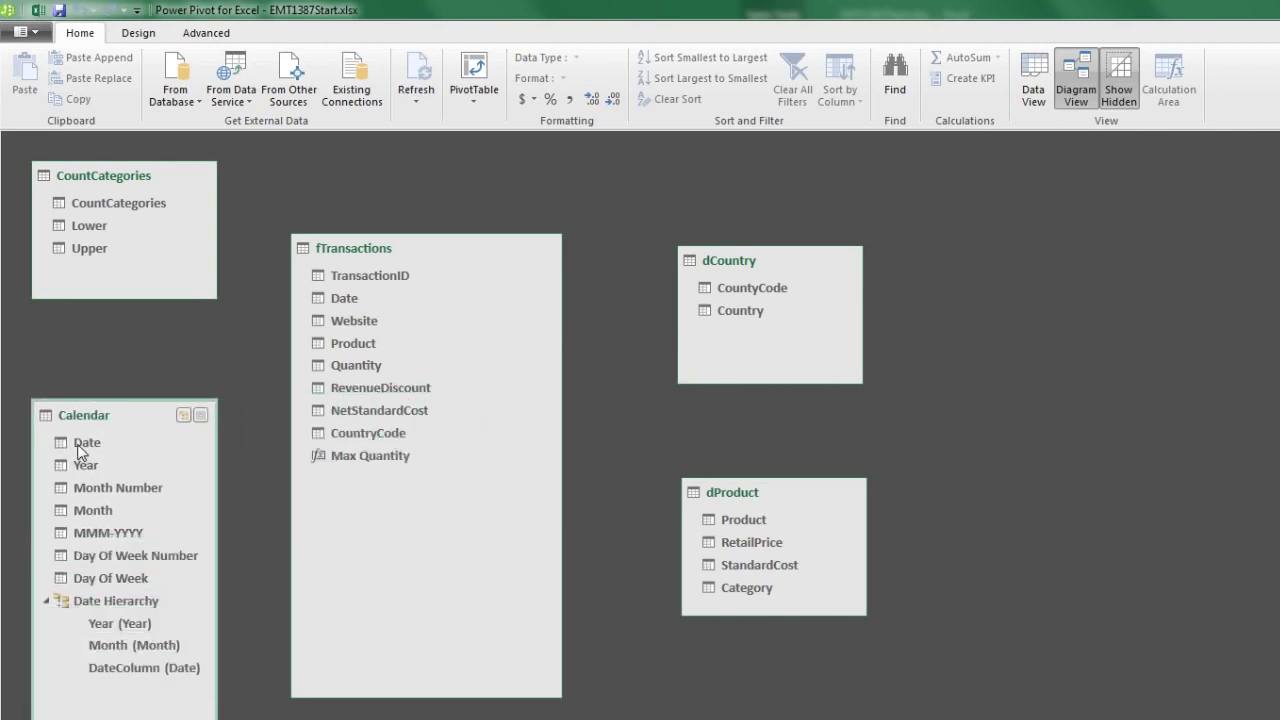
pyautogui.moveTo(78, 445); pyautogui.dragTo(336, 302)
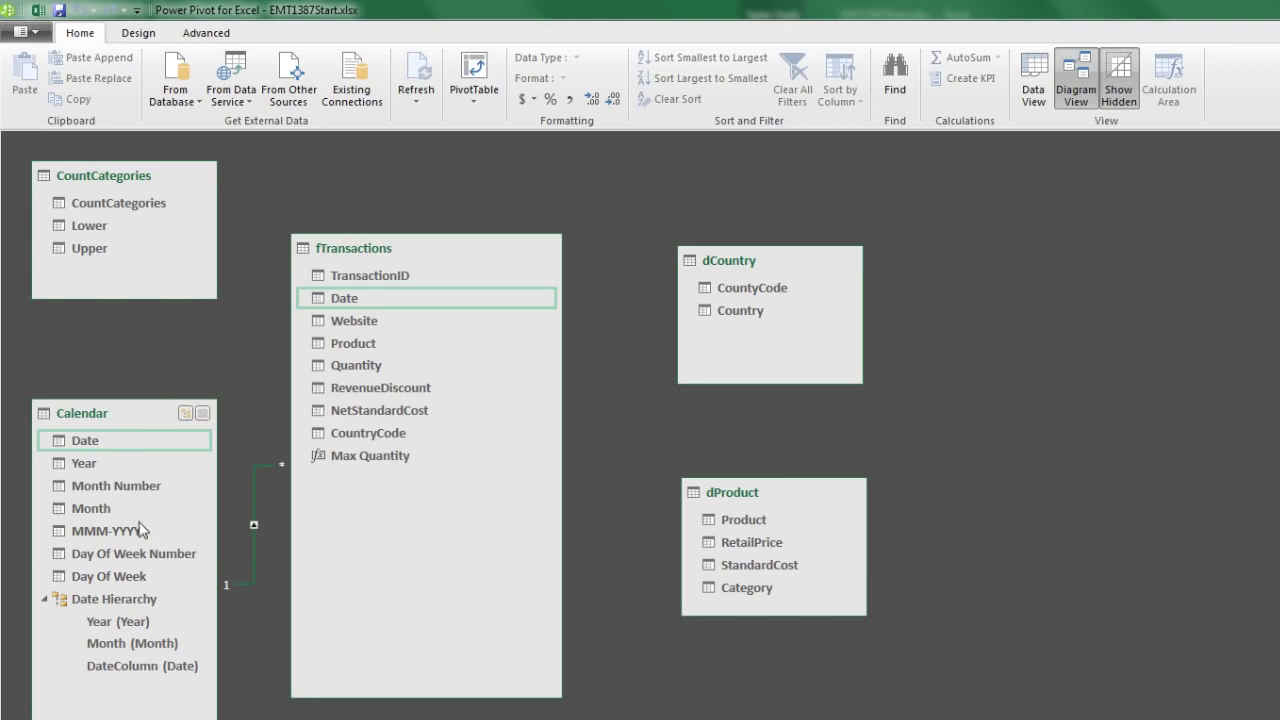
# - Look over the Calendar data, then relate CountyCode in dCountry to CountryCode in fTransactions in diagram view
pyautogui.click(1050, 98)
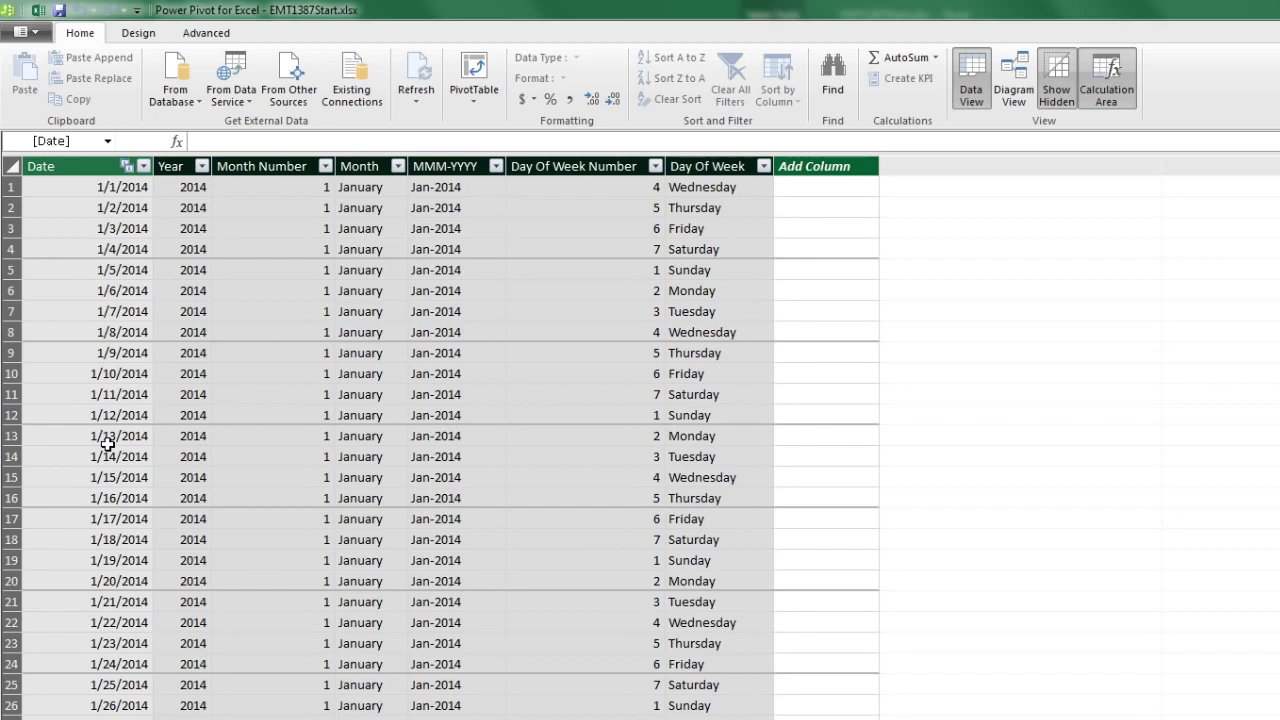
pyautogui.click(1012, 88)
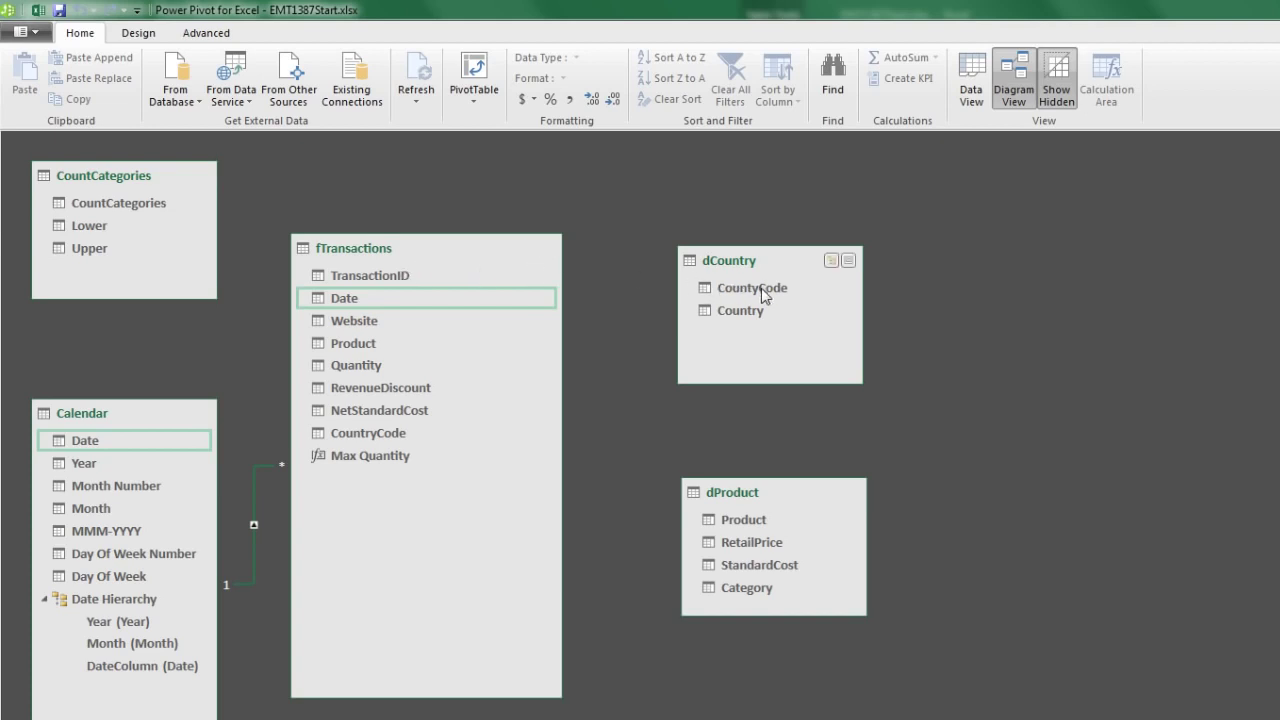
pyautogui.moveTo(757, 292); pyautogui.dragTo(385, 427)
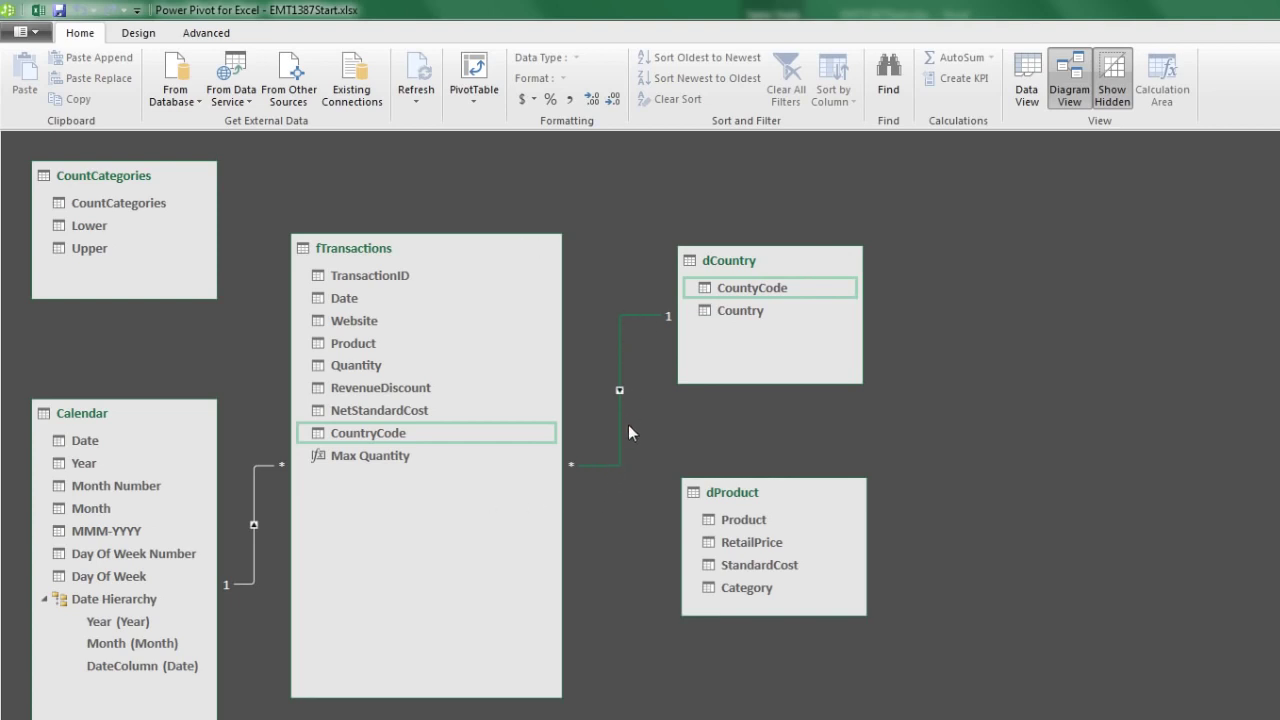
# - Examine the widened CountyCode and Country columns of dCountry and compare them with the CountryCode column in fTransactions
pyautogui.click(1025, 85)
pyautogui.click(67, 699)
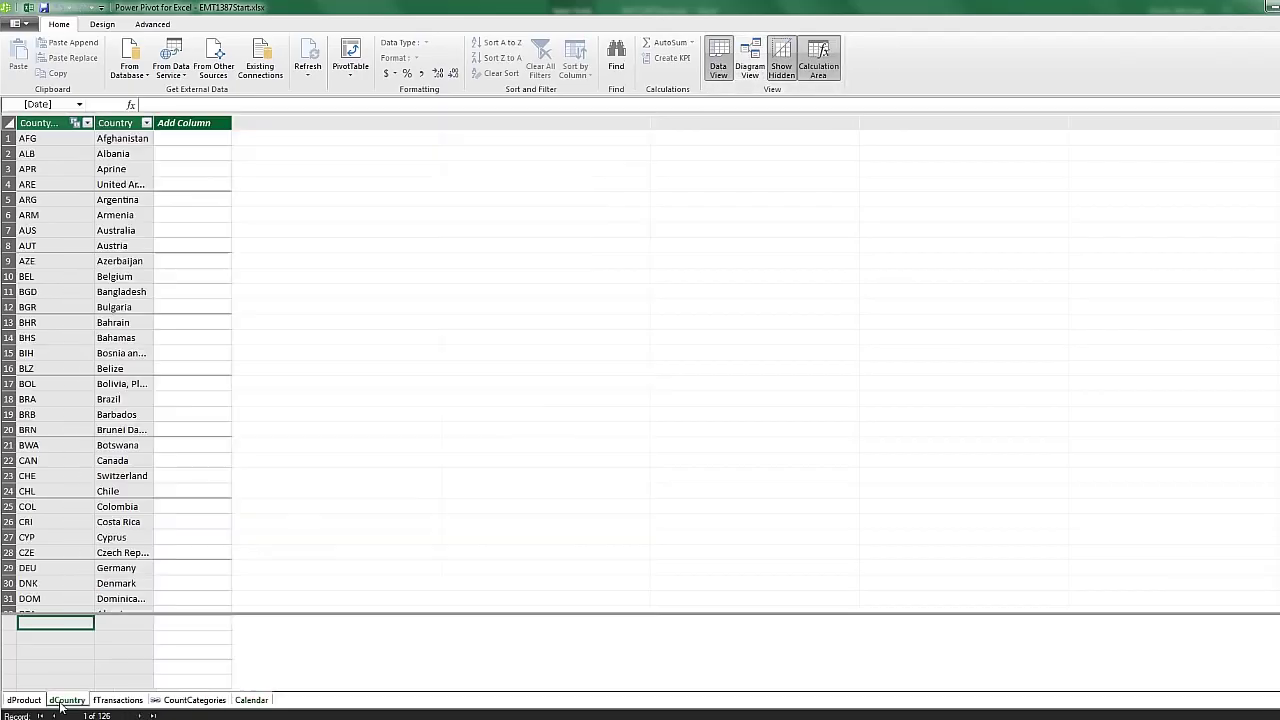
pyautogui.moveTo(98, 98); pyautogui.dragTo(289, 101)
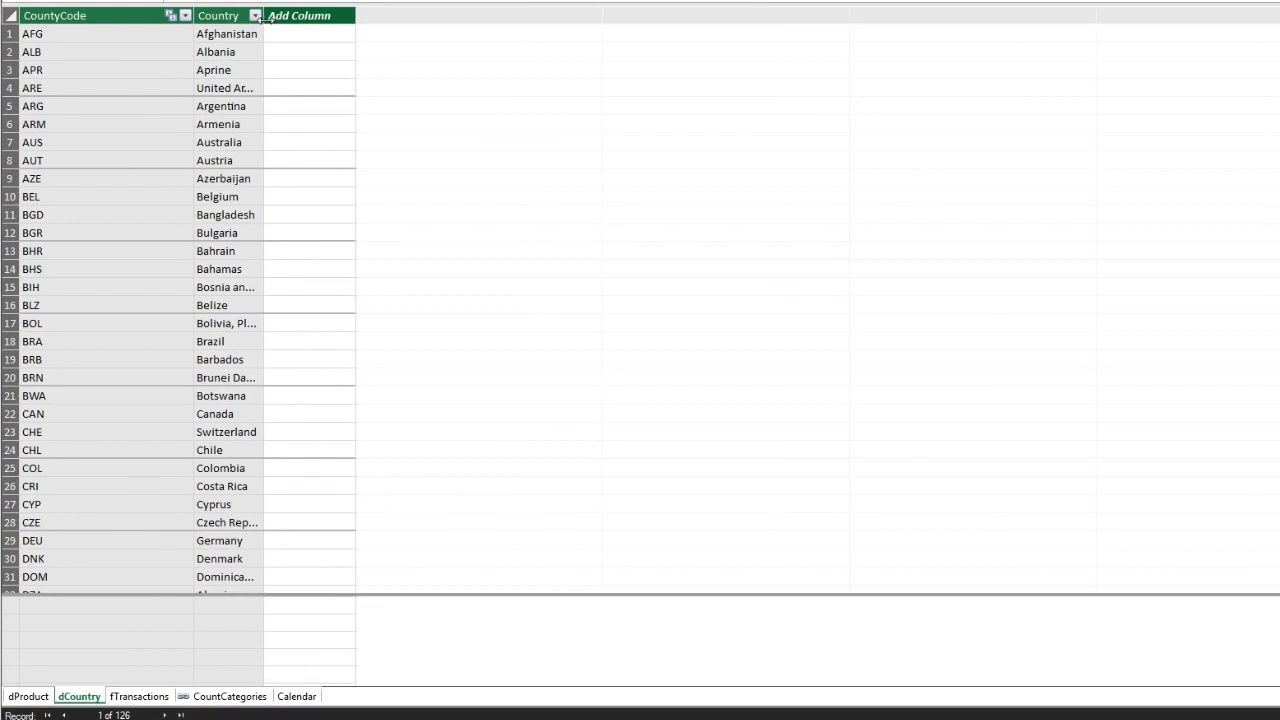
pyautogui.moveTo(328, 16); pyautogui.dragTo(328, 18)
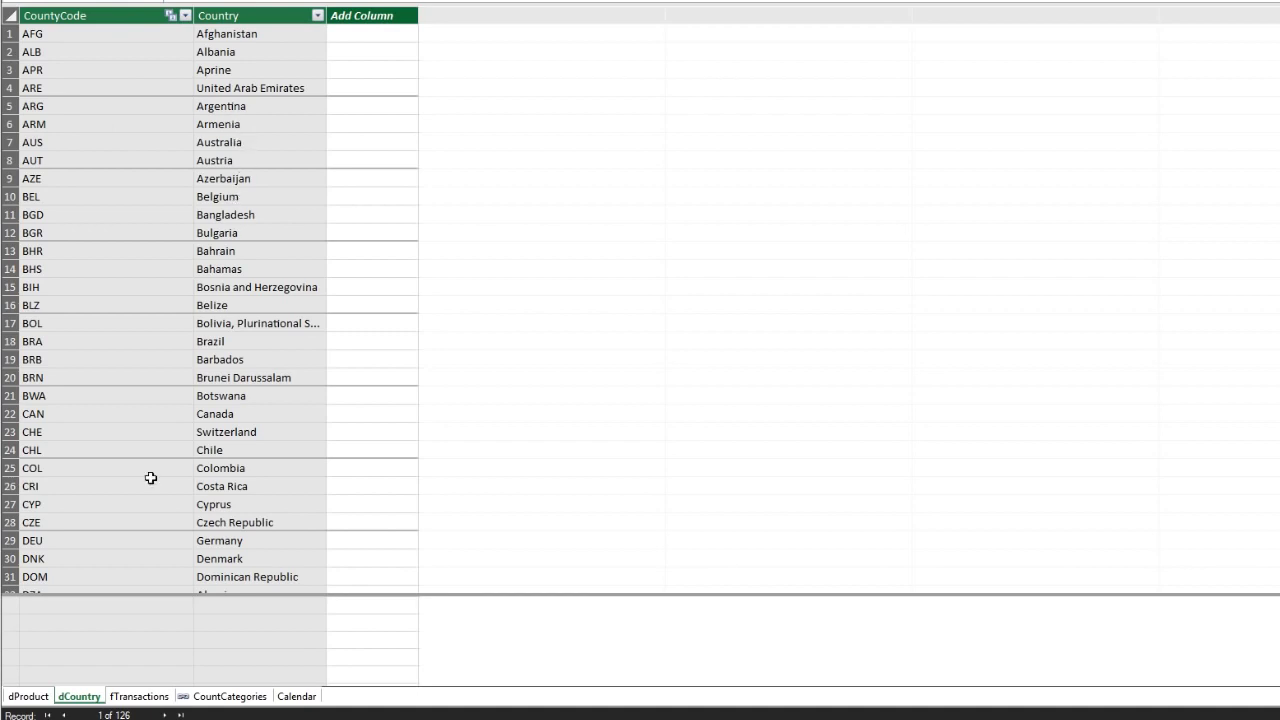
pyautogui.click(139, 696)
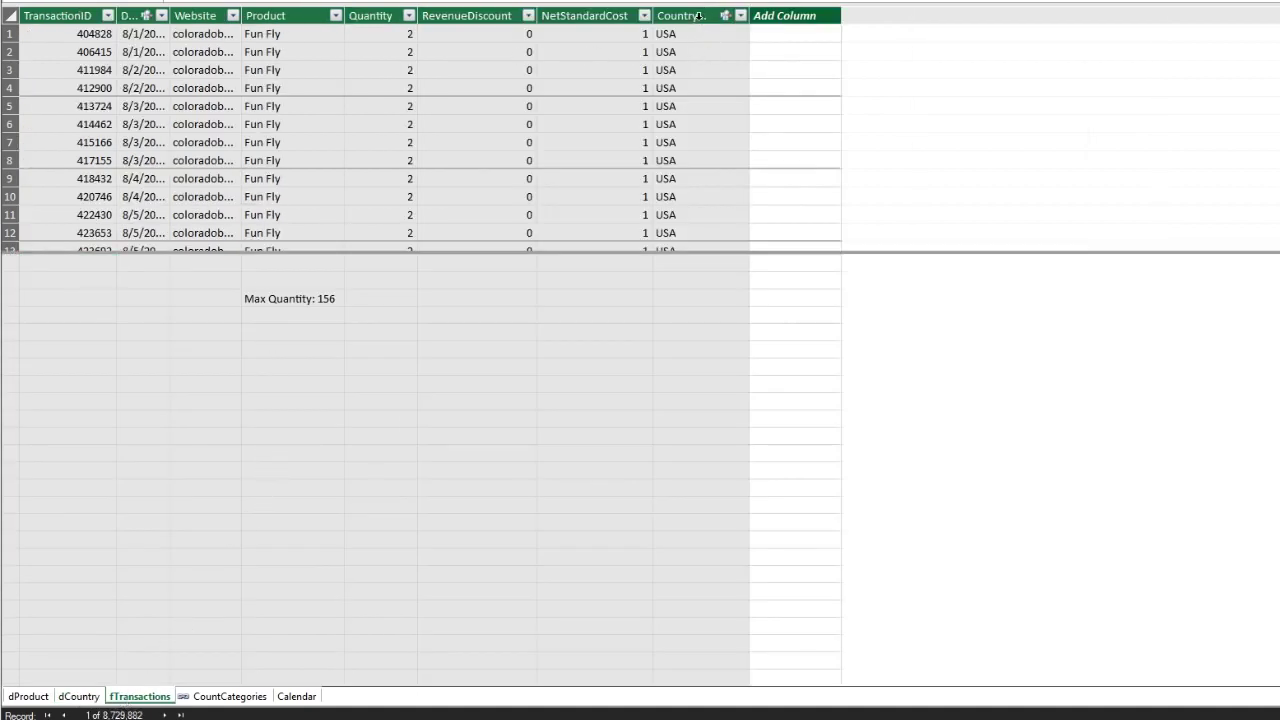
pyautogui.moveTo(698, 15)
pyautogui.click(83, 697)
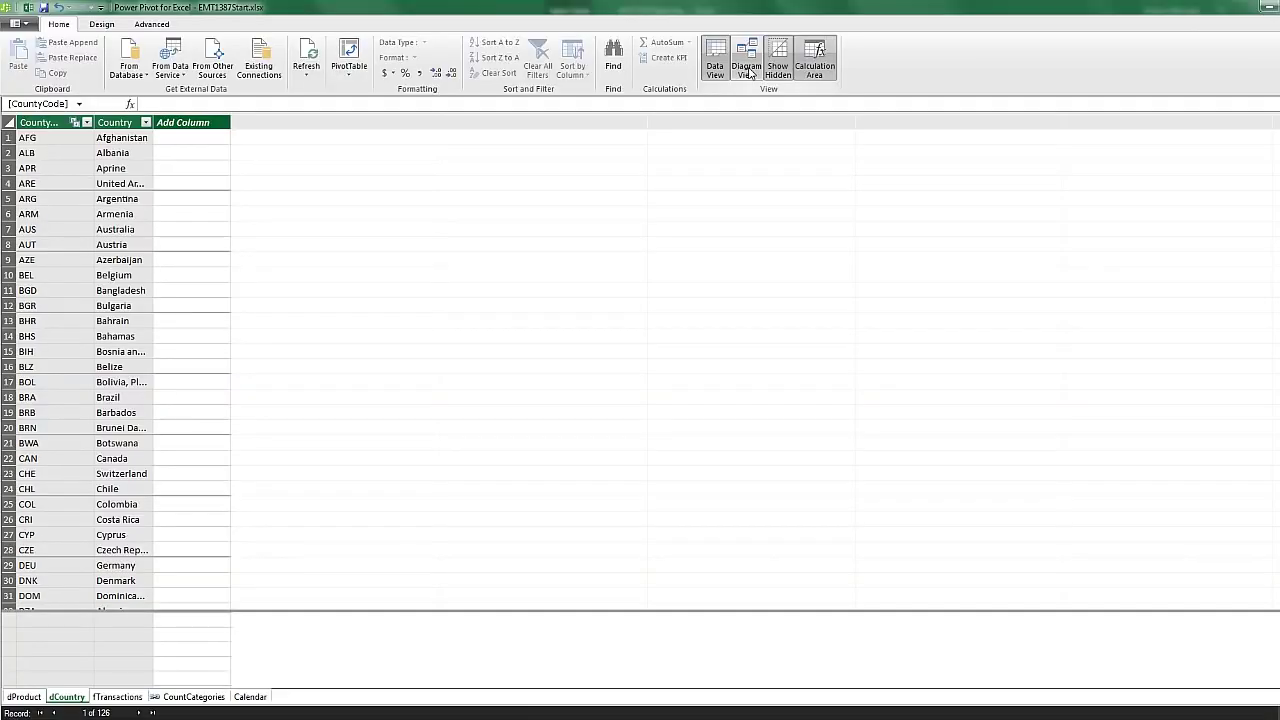
# - Relate Product in dProduct to Product in fTransactions in diagram view, then return to the fTransactions table in data view
pyautogui.click(747, 70)
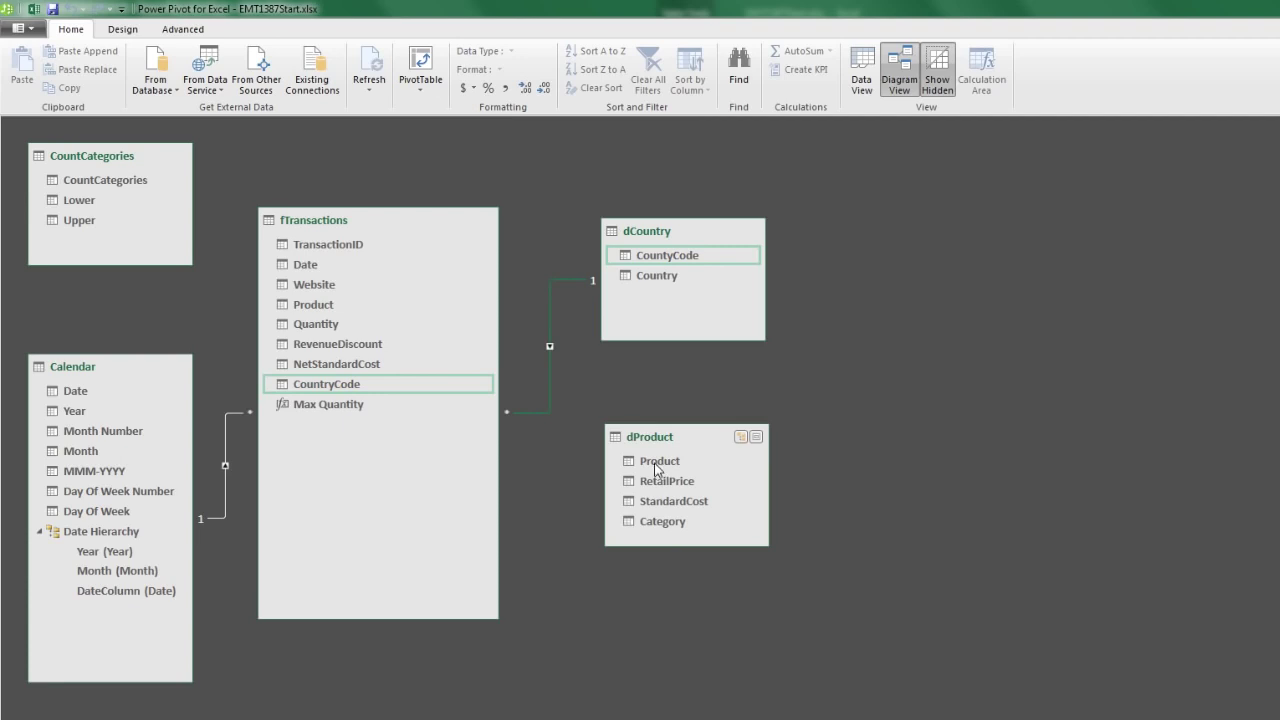
pyautogui.moveTo(656, 468); pyautogui.dragTo(332, 310)
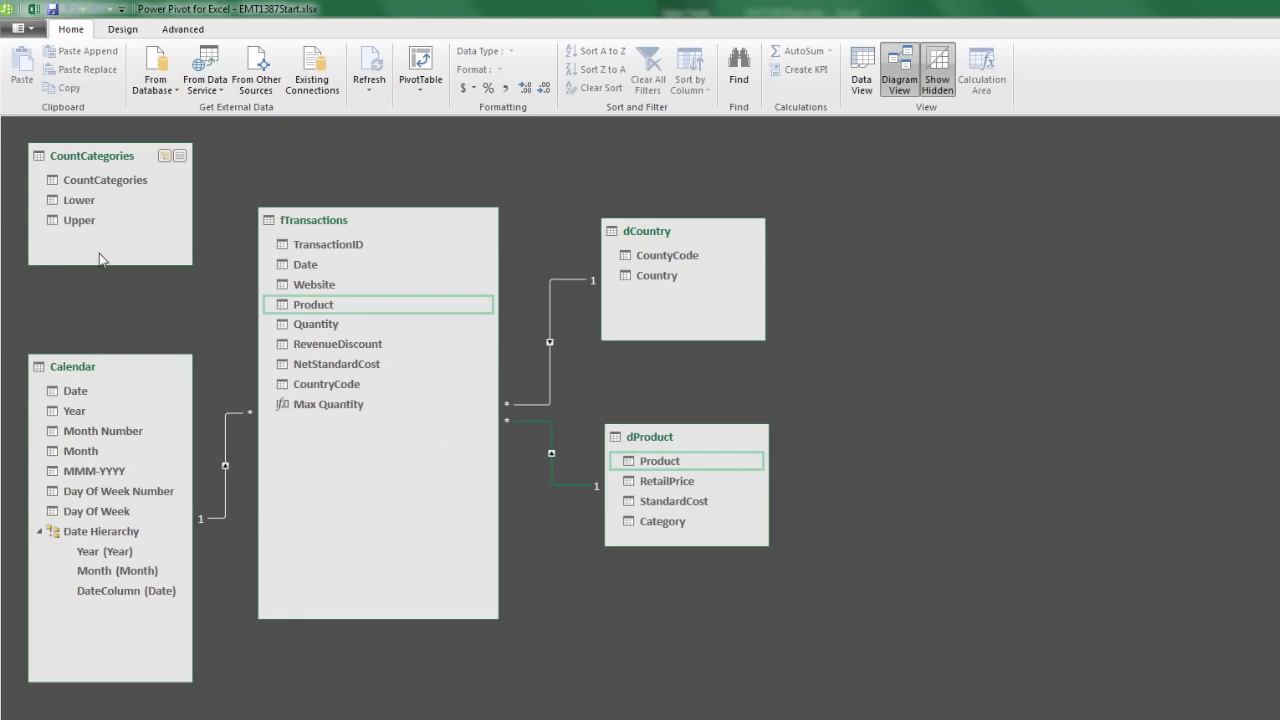
pyautogui.click(862, 84)
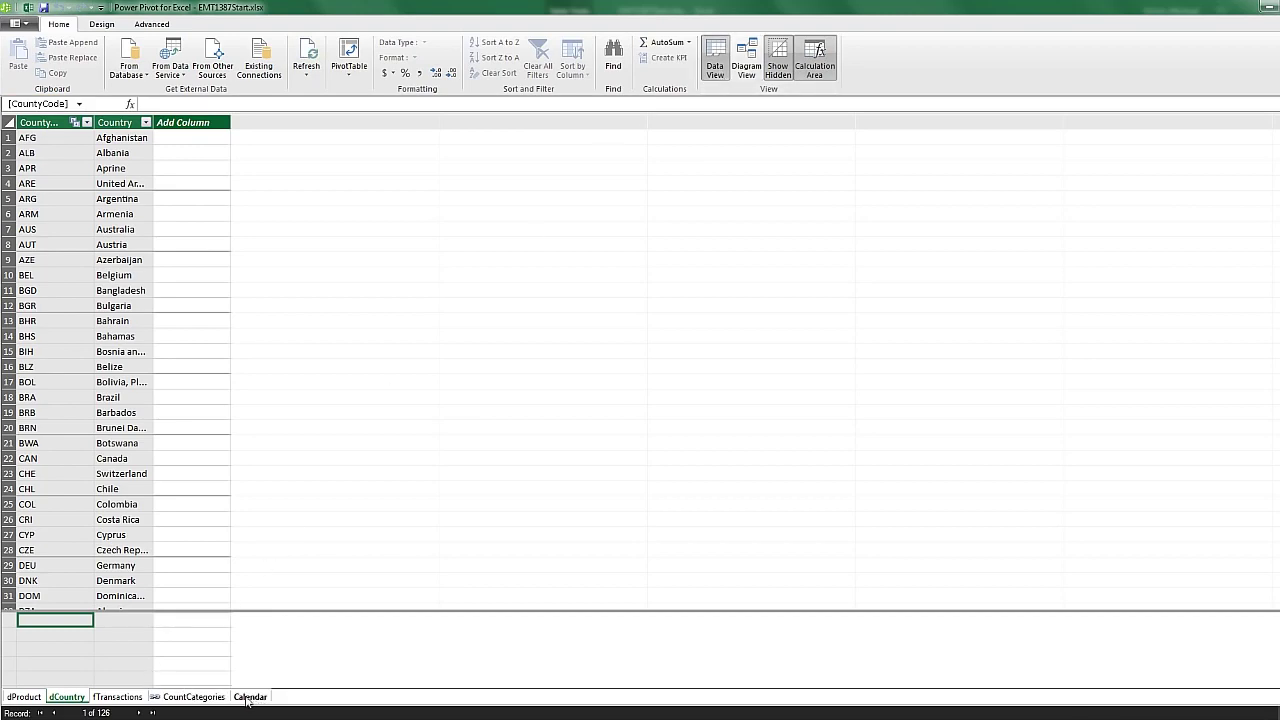
pyautogui.click(210, 698)
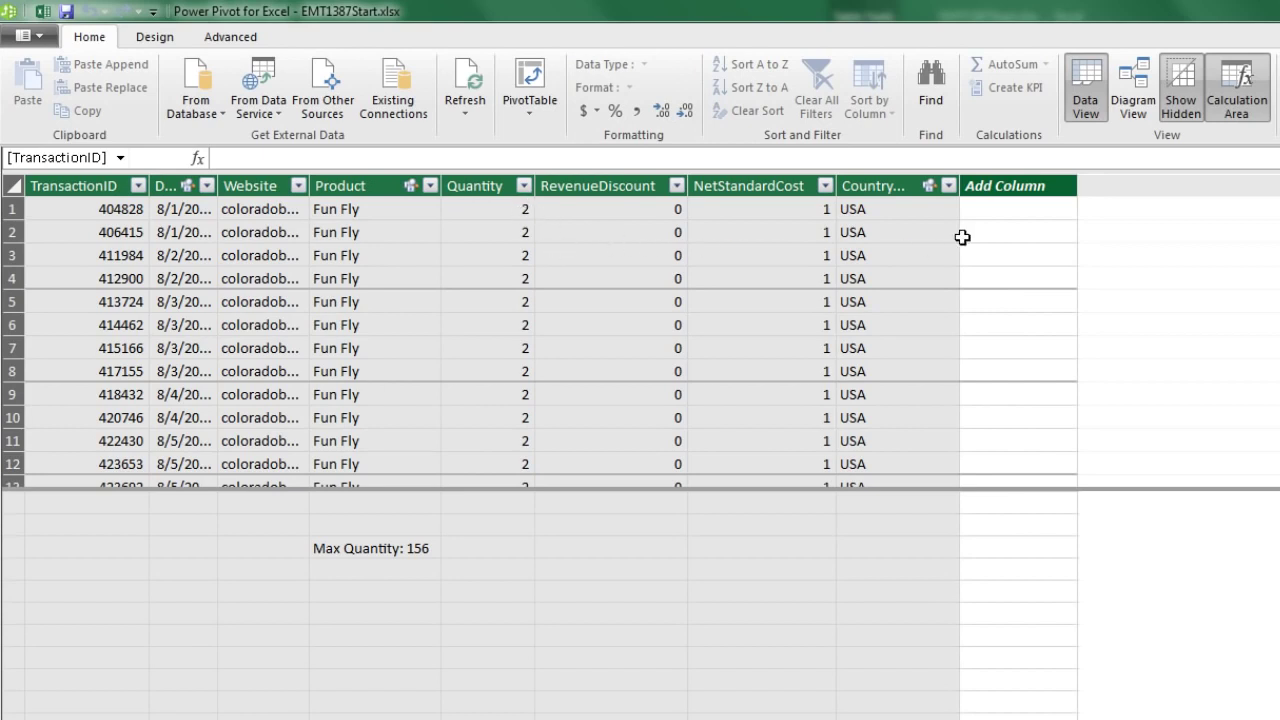
# - Examine the distinct Quantity values in fTransactions and compare them with the Lower and Upper limits in the CountCategories table
pyautogui.click(523, 185)
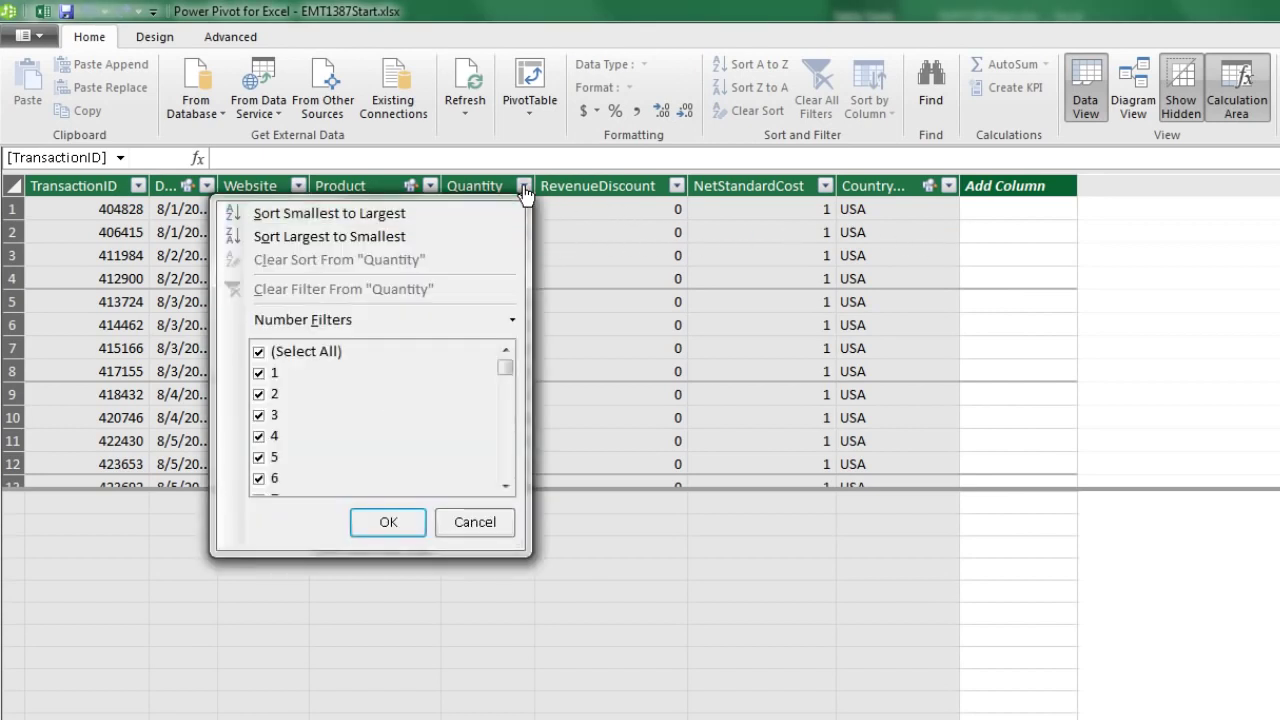
pyautogui.moveTo(503, 366); pyautogui.dragTo(300, 385)
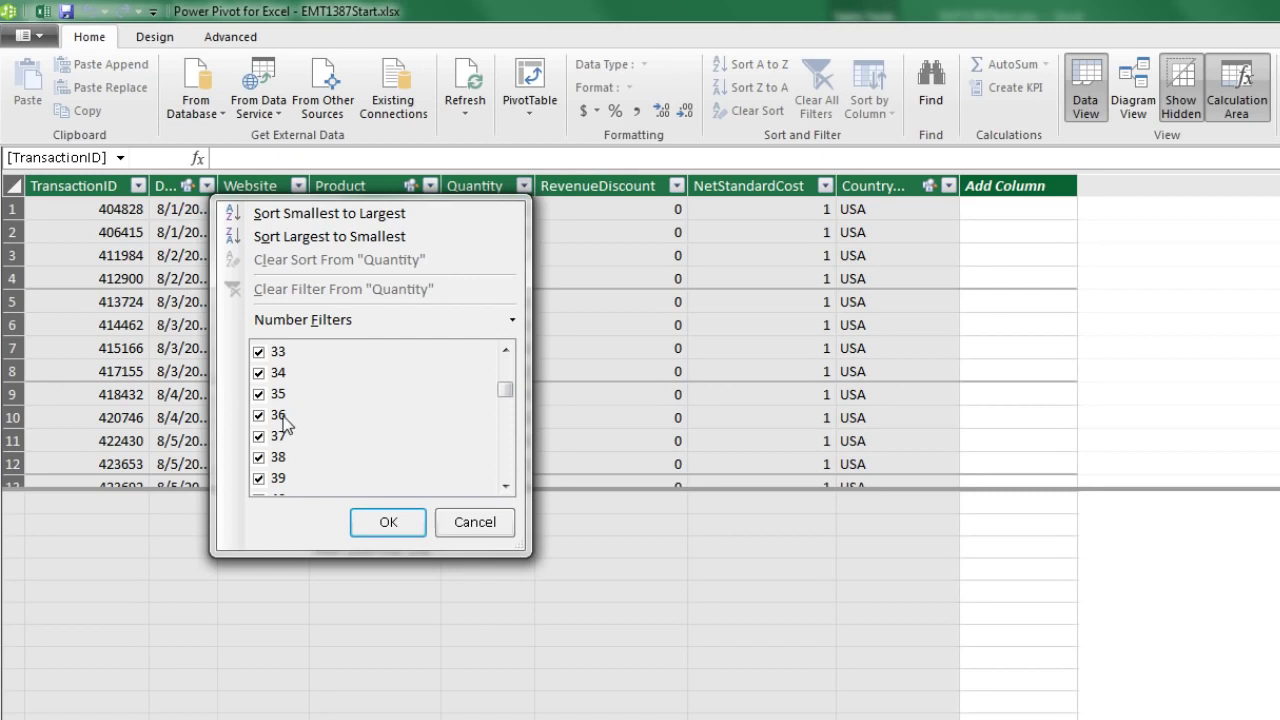
pyautogui.click(485, 525)
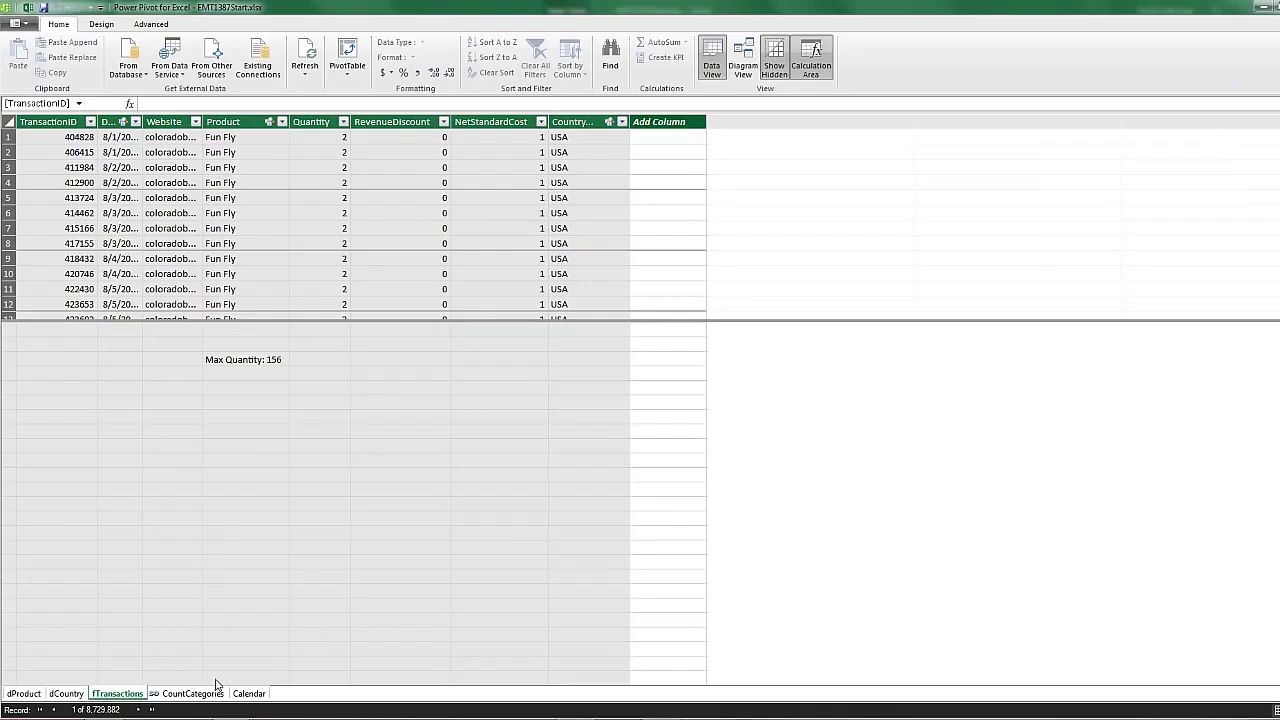
pyautogui.click(192, 693)
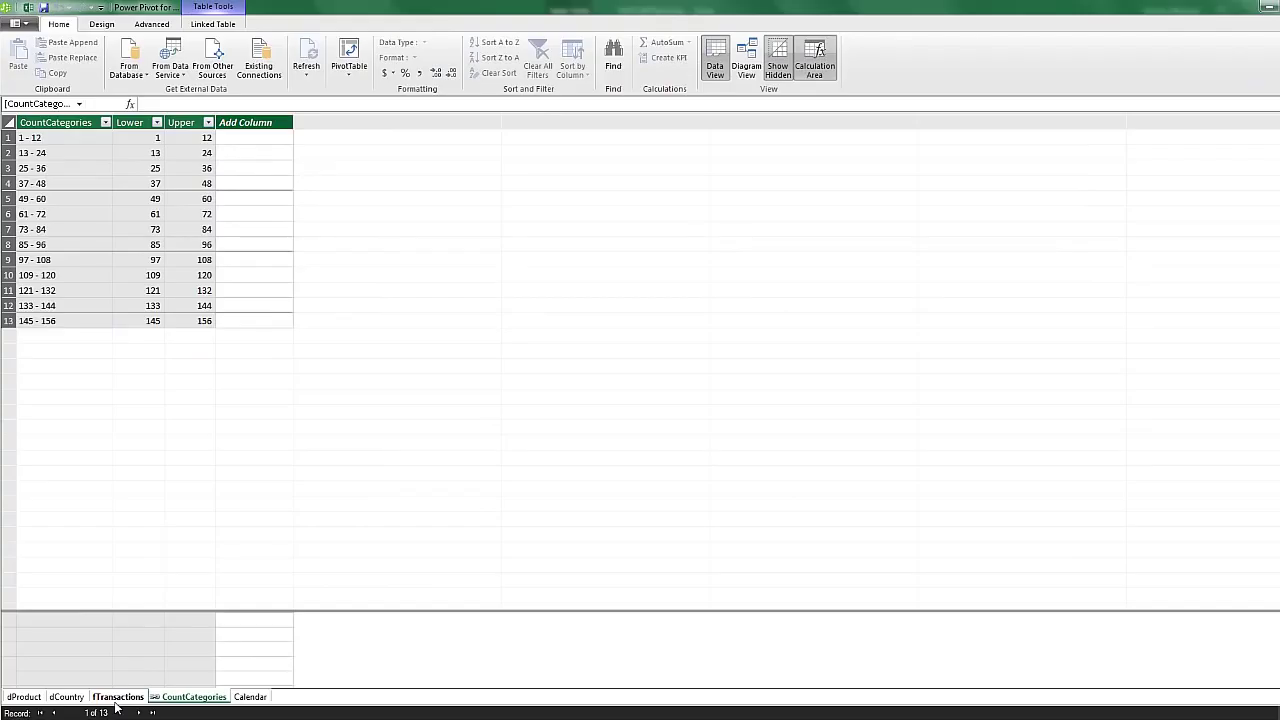
pyautogui.click(118, 698)
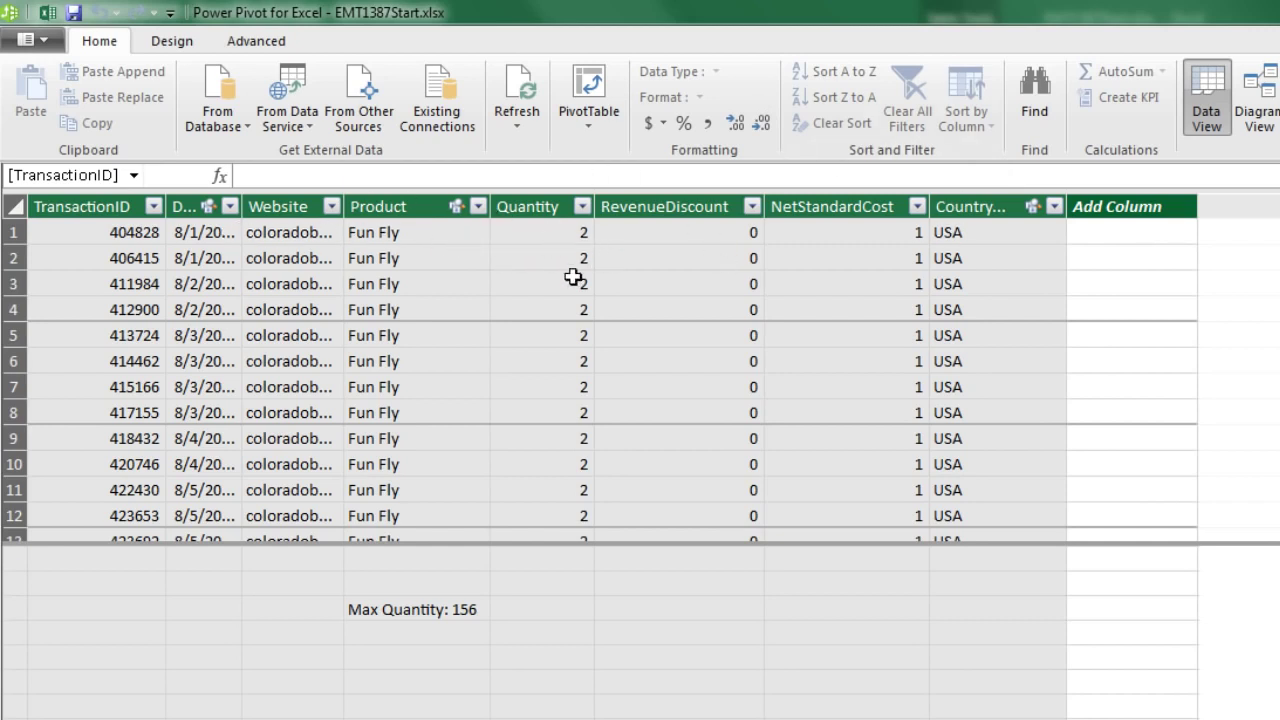
# - Add a calculated column named UpperLimitQuantityForRelationship to the fTransactions table
pyautogui.doubleClick(1116, 206)
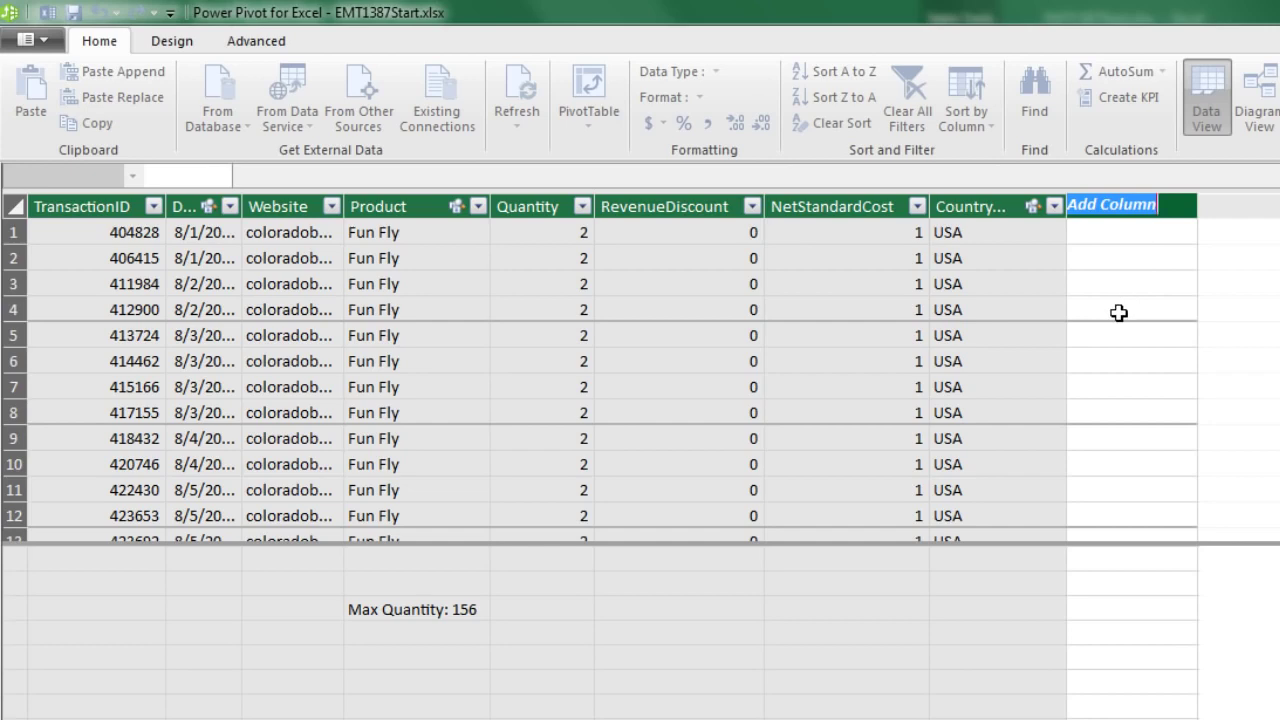
pyautogui.hotkey('ctrl', 'v')
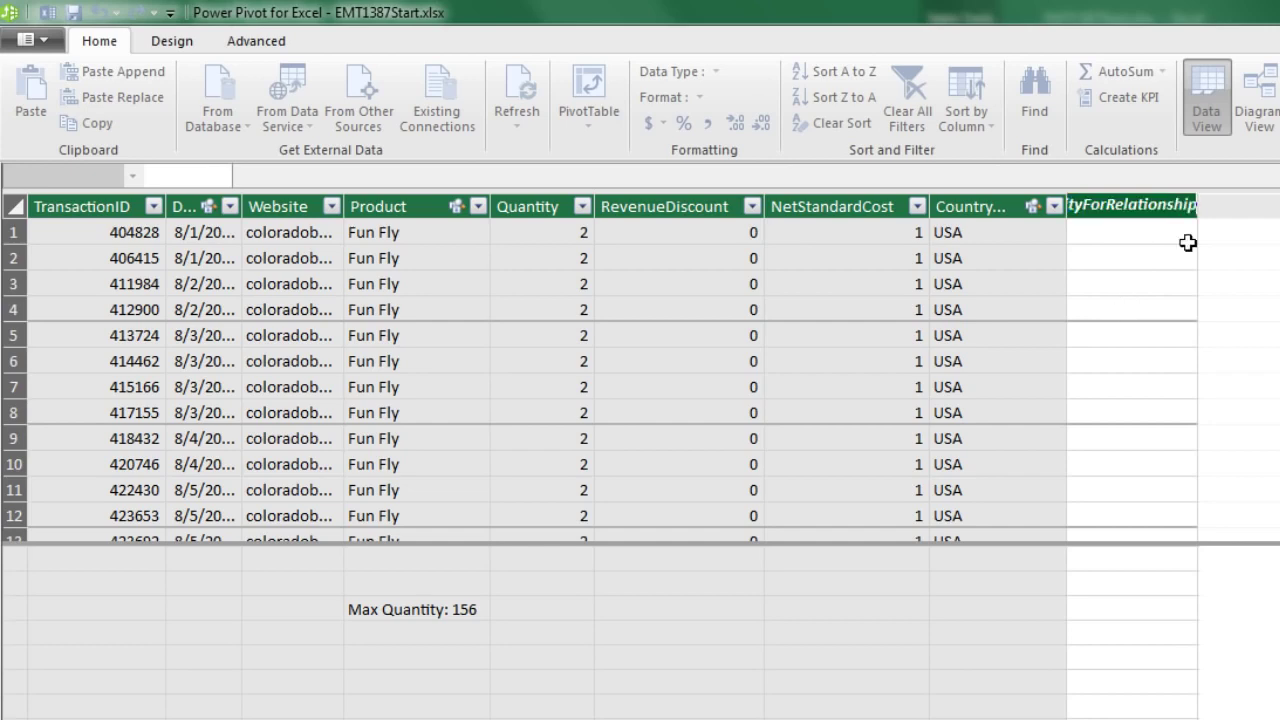
pyautogui.press('Return')
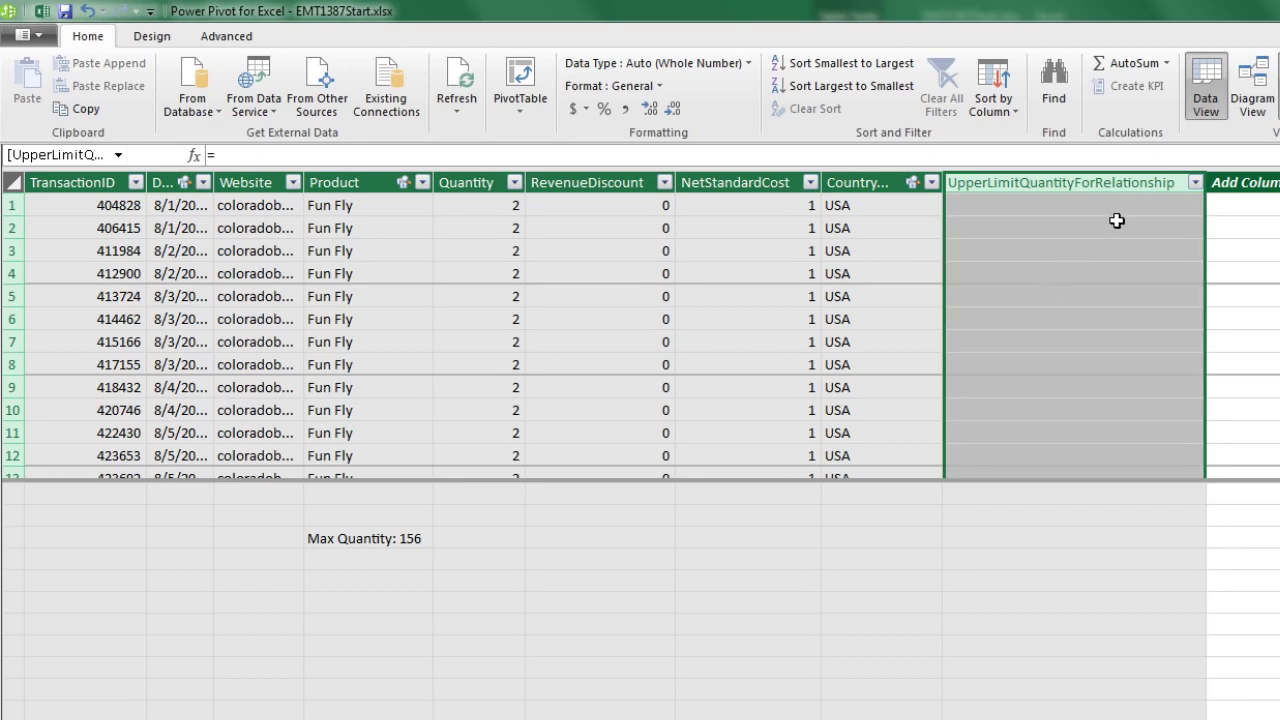
# - Give the UpperLimitQuantityForRelationship column the formula =CEILING(fTransactions[Quantity],12)
pyautogui.click(412, 158)
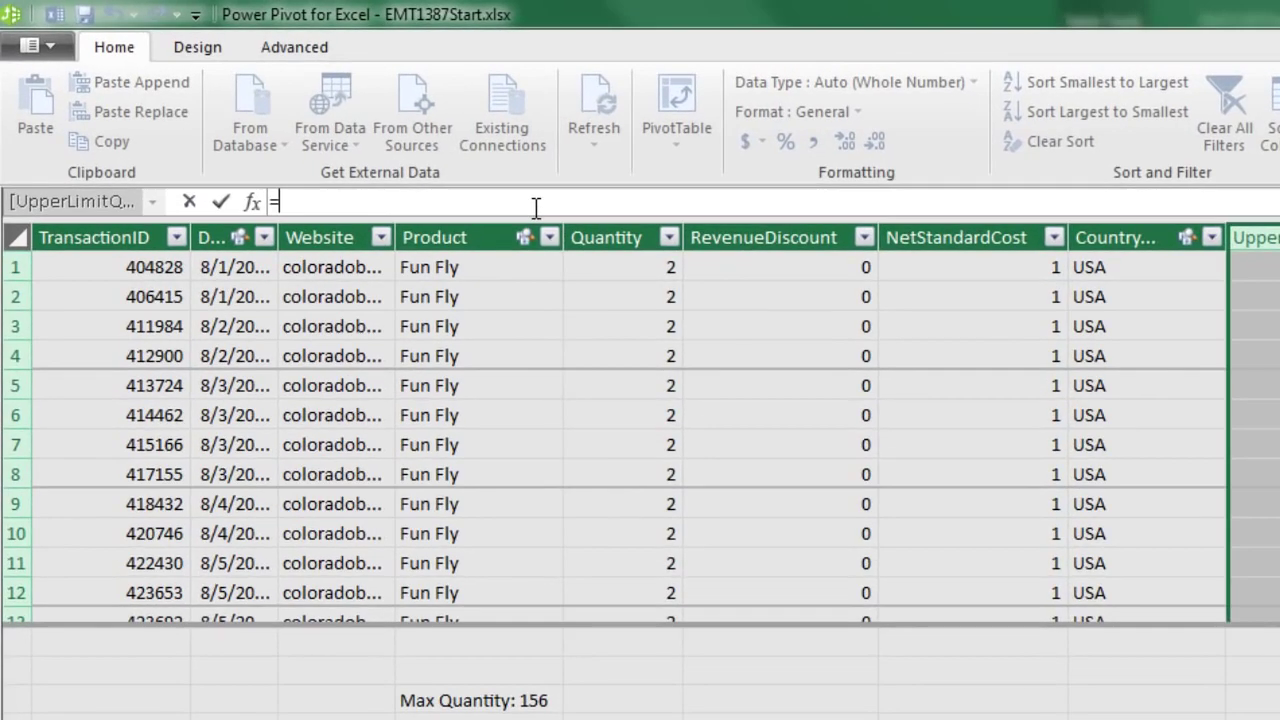
pyautogui.write('ce')
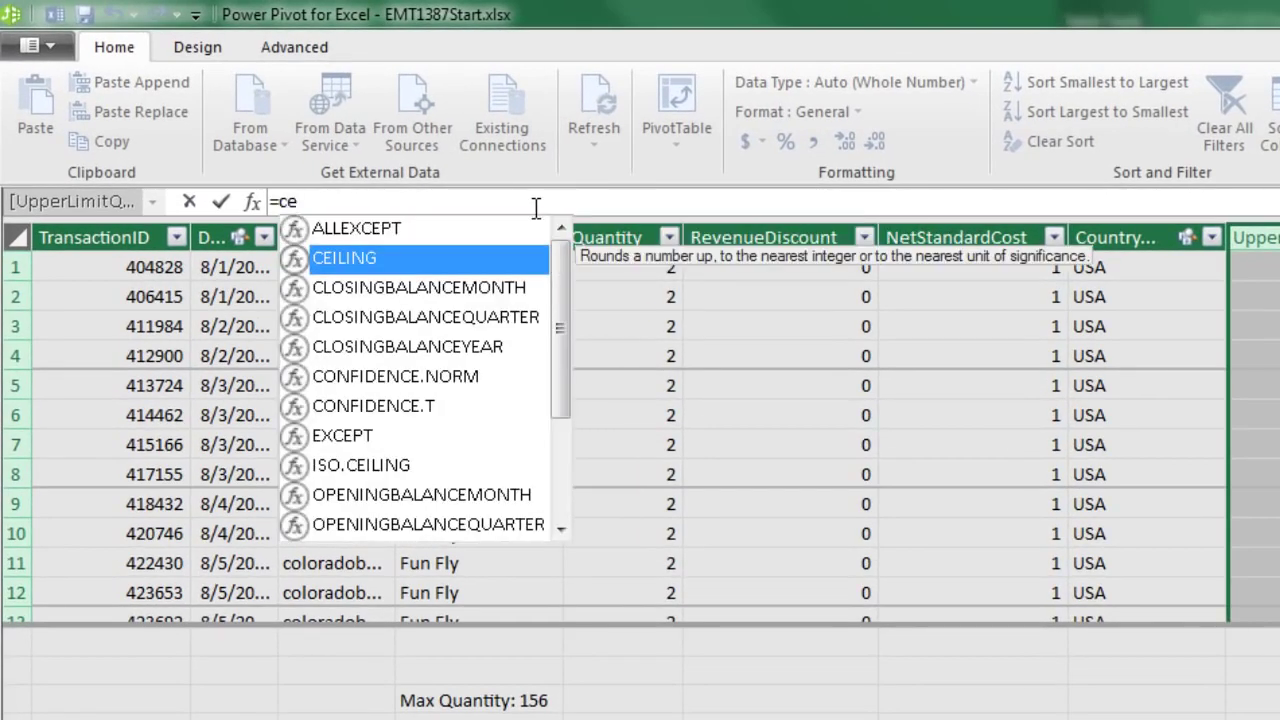
pyautogui.press('Tab')
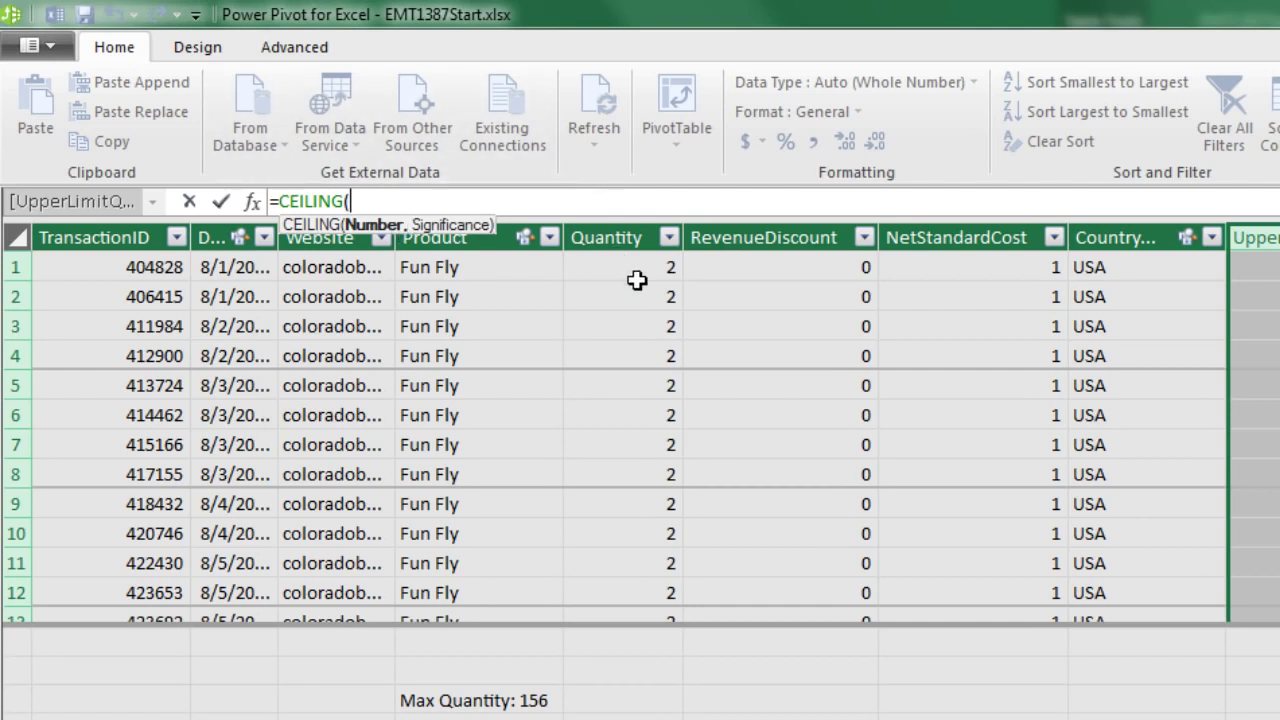
pyautogui.write('ft')
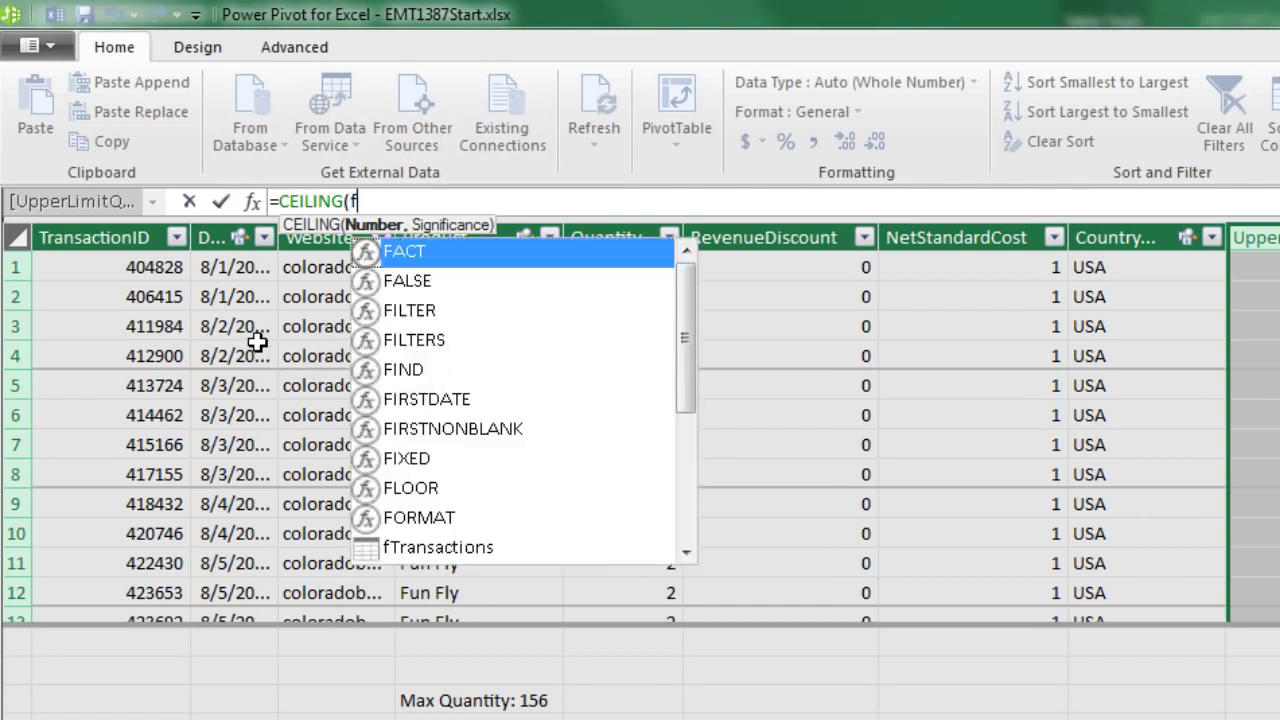
pyautogui.press('Down')
pyautogui.press('Down')
pyautogui.press('Down')
pyautogui.press('Down')
pyautogui.press('Down')
pyautogui.press('Down')
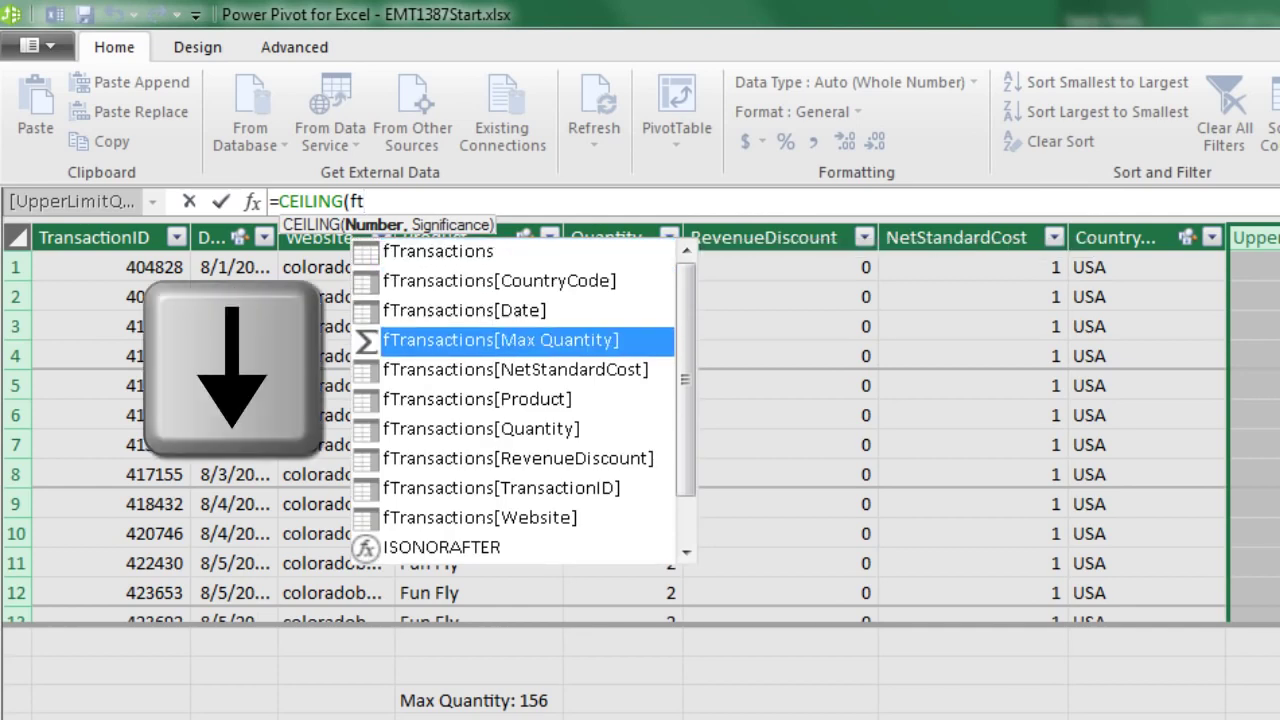
pyautogui.press('Tab')
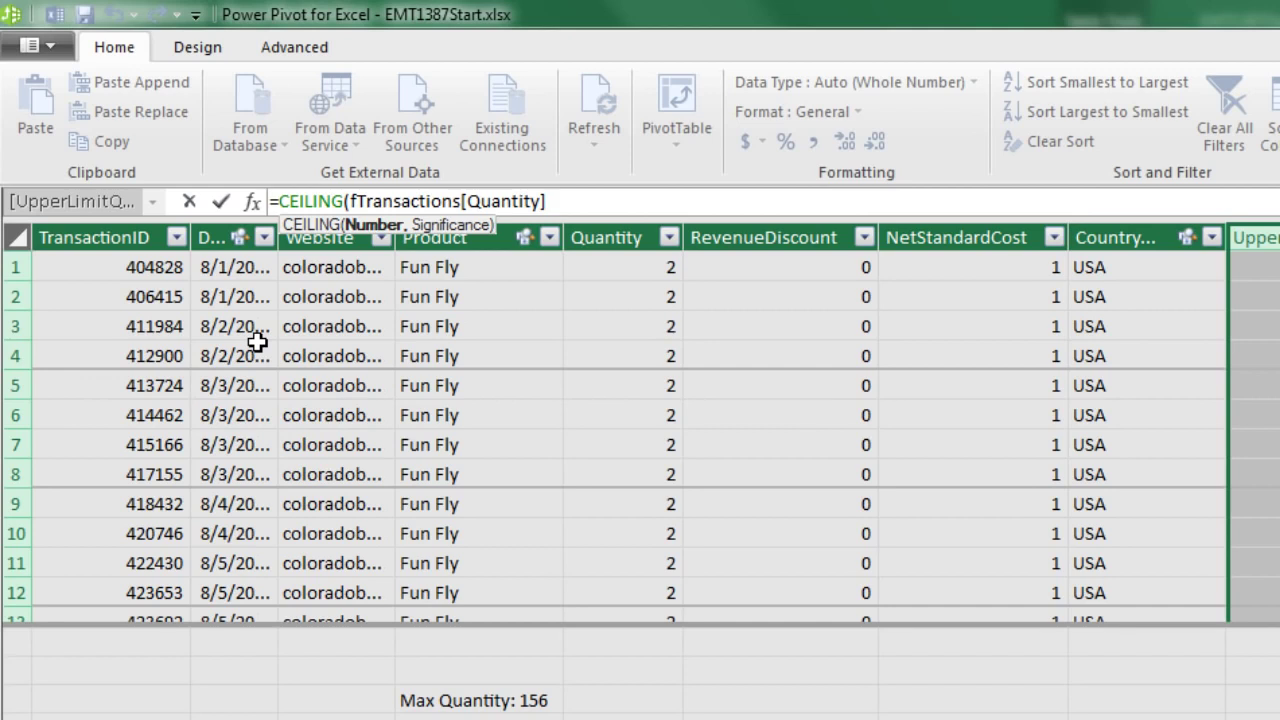
pyautogui.write(',')
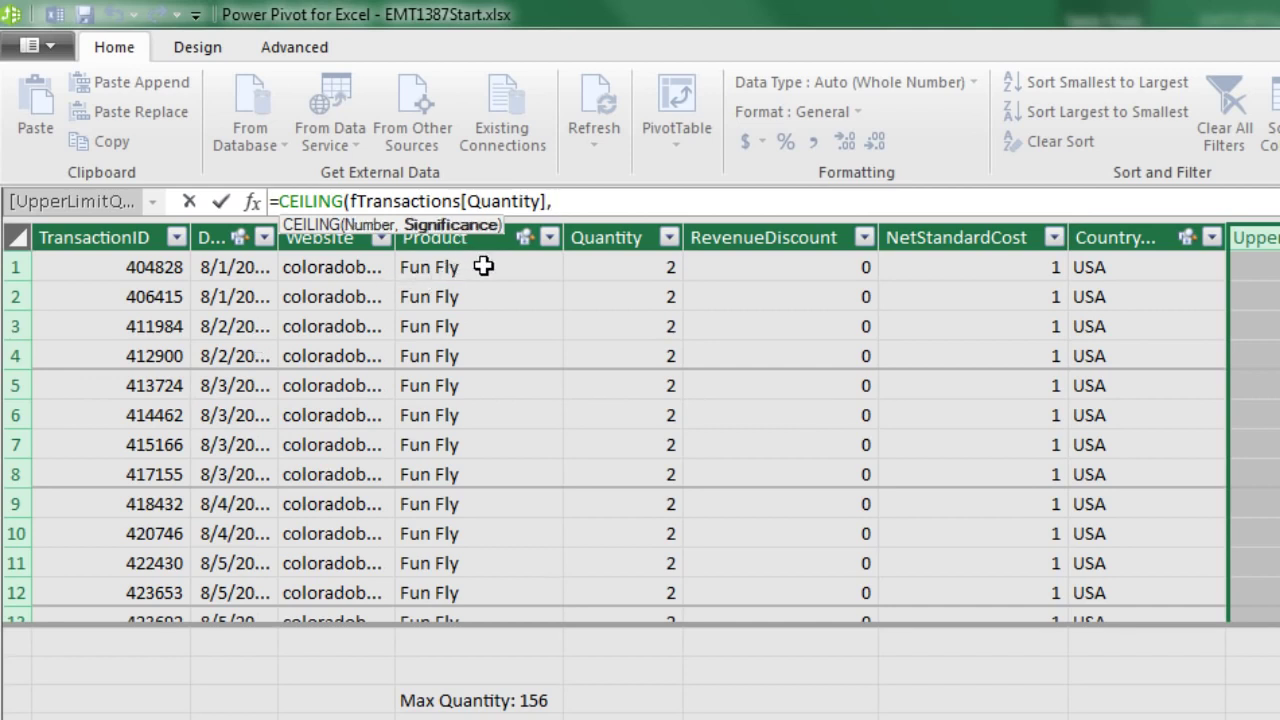
pyautogui.write('12')
pyautogui.write(')')
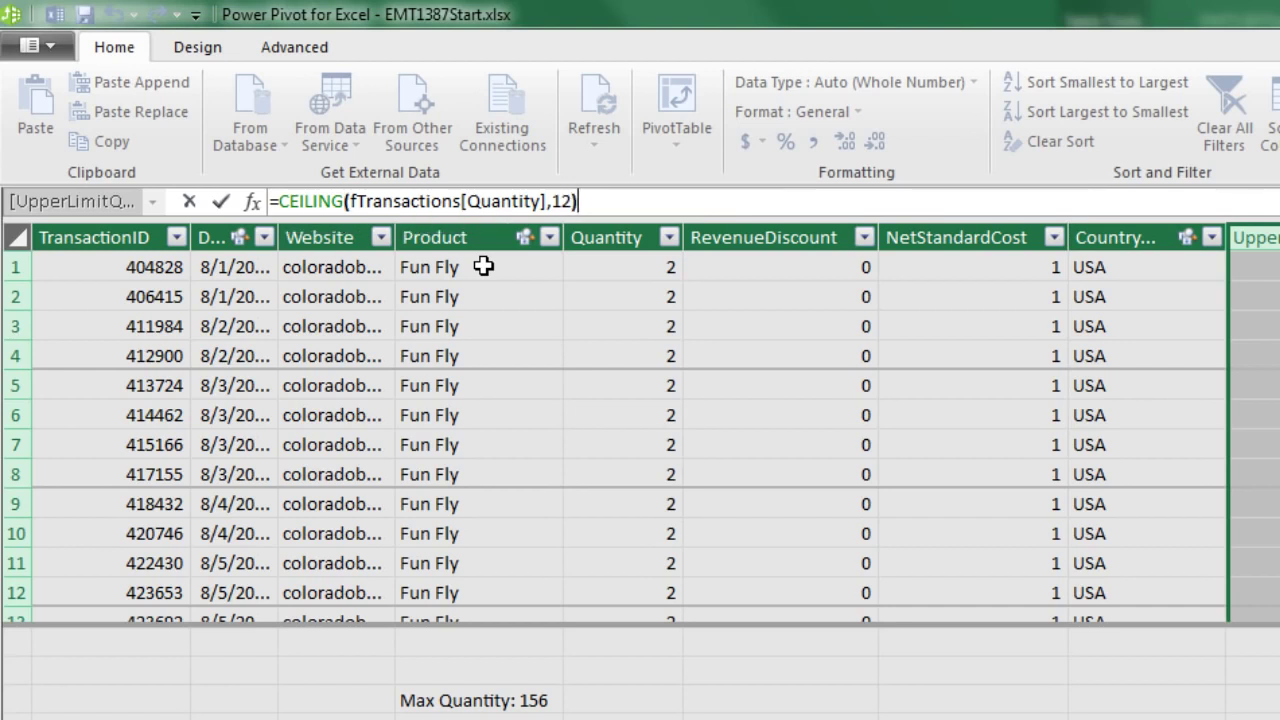
pyautogui.press('Return')
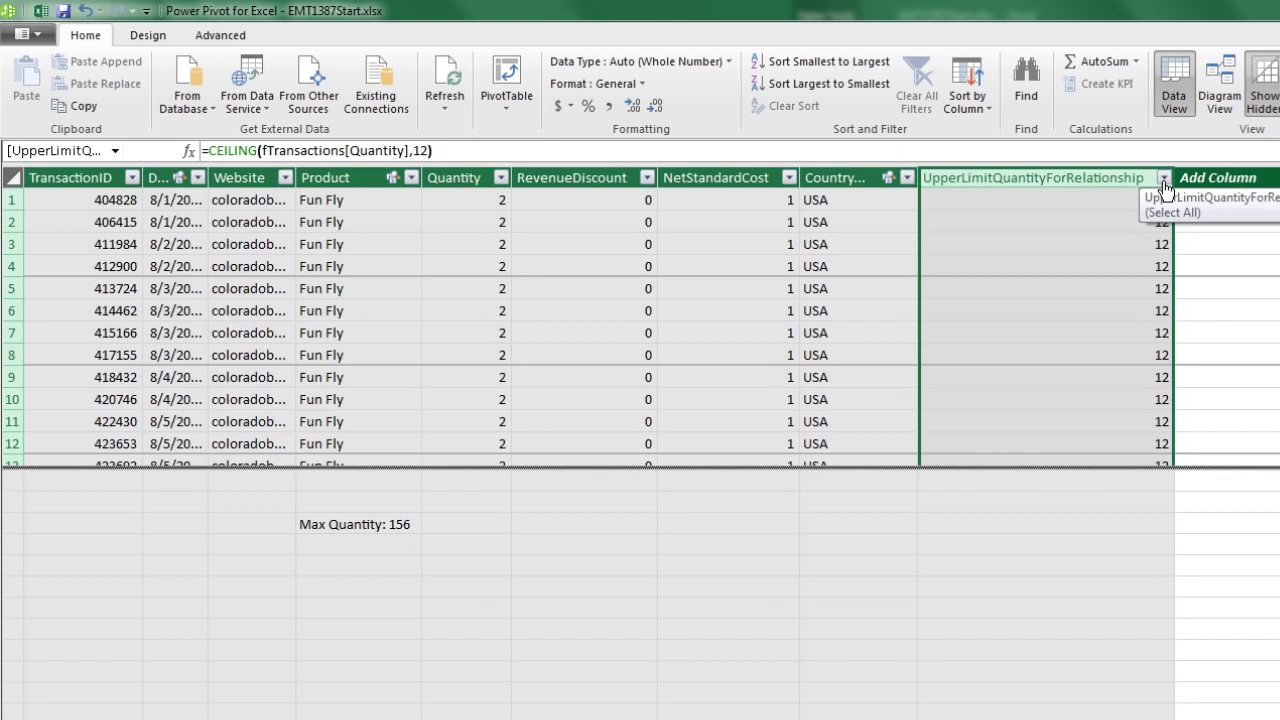
# - Review the distinct values of UpperLimitQuantityForRelationship without applying a filter
pyautogui.click(1164, 179)
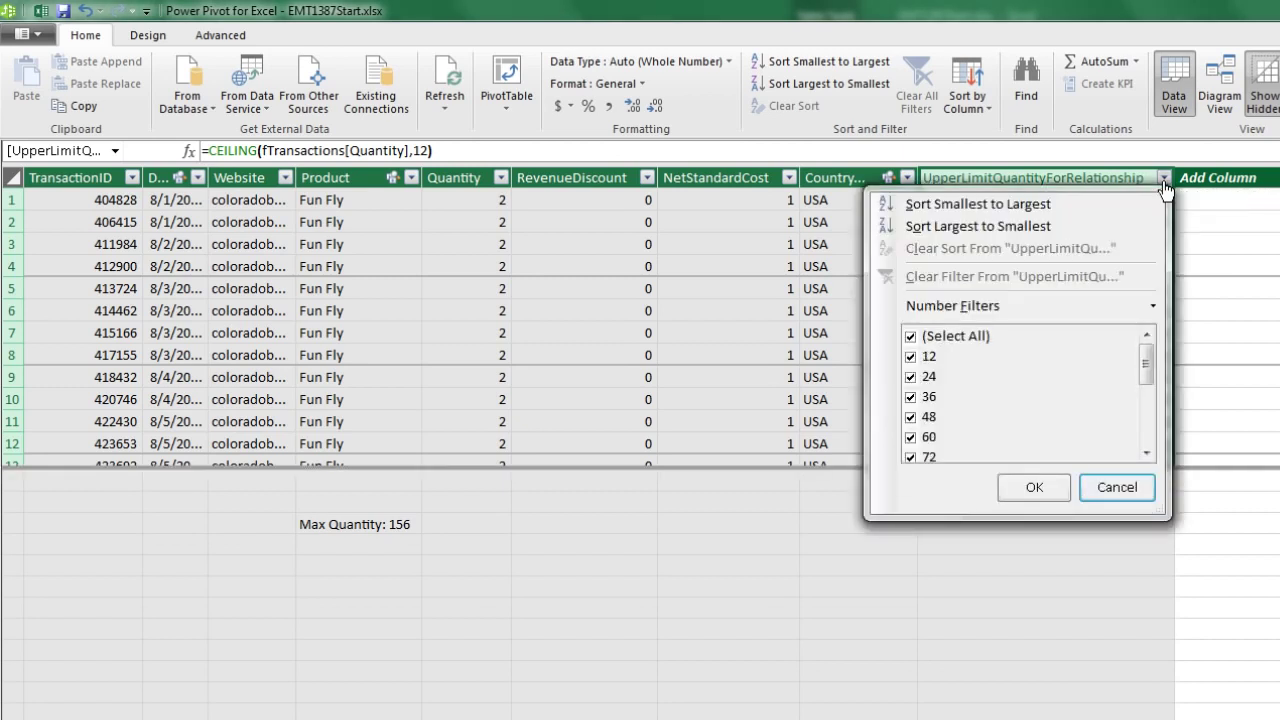
pyautogui.moveTo(1146, 366)
pyautogui.mouseDown()
pyautogui.moveTo(1147, 450)
pyautogui.moveTo(1156, 354)
pyautogui.mouseUp()
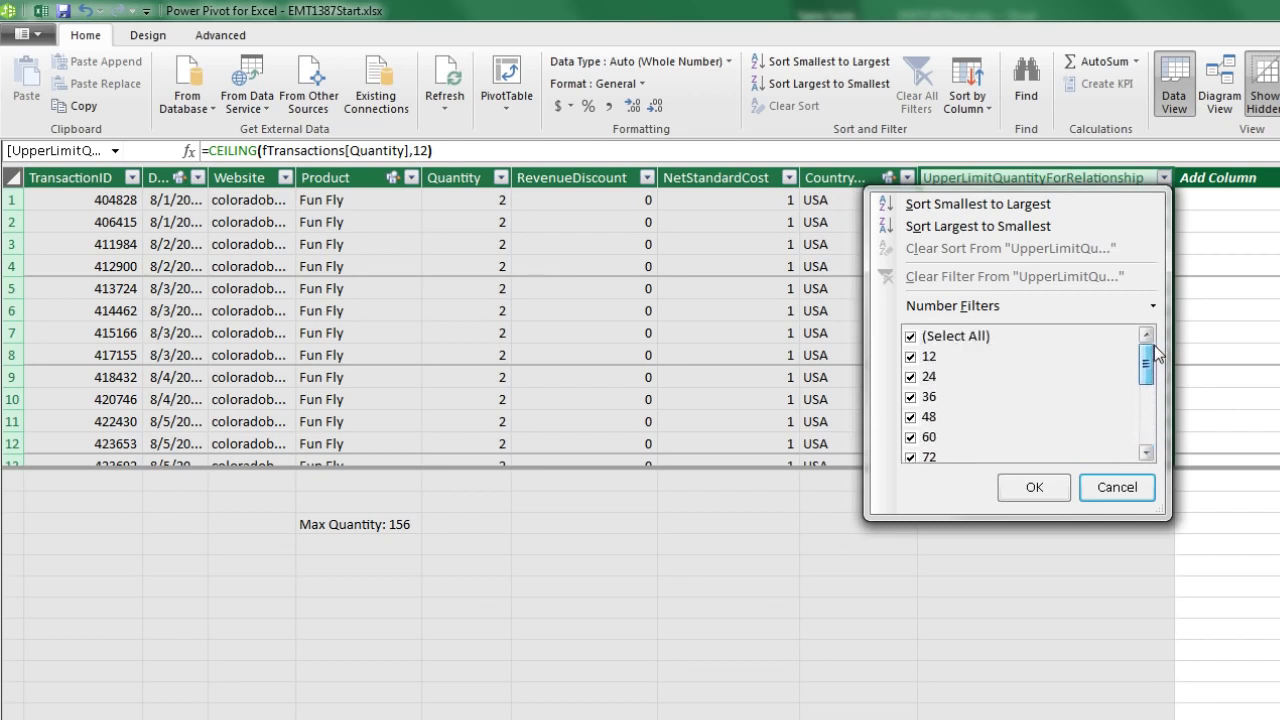
pyautogui.click(1116, 487)
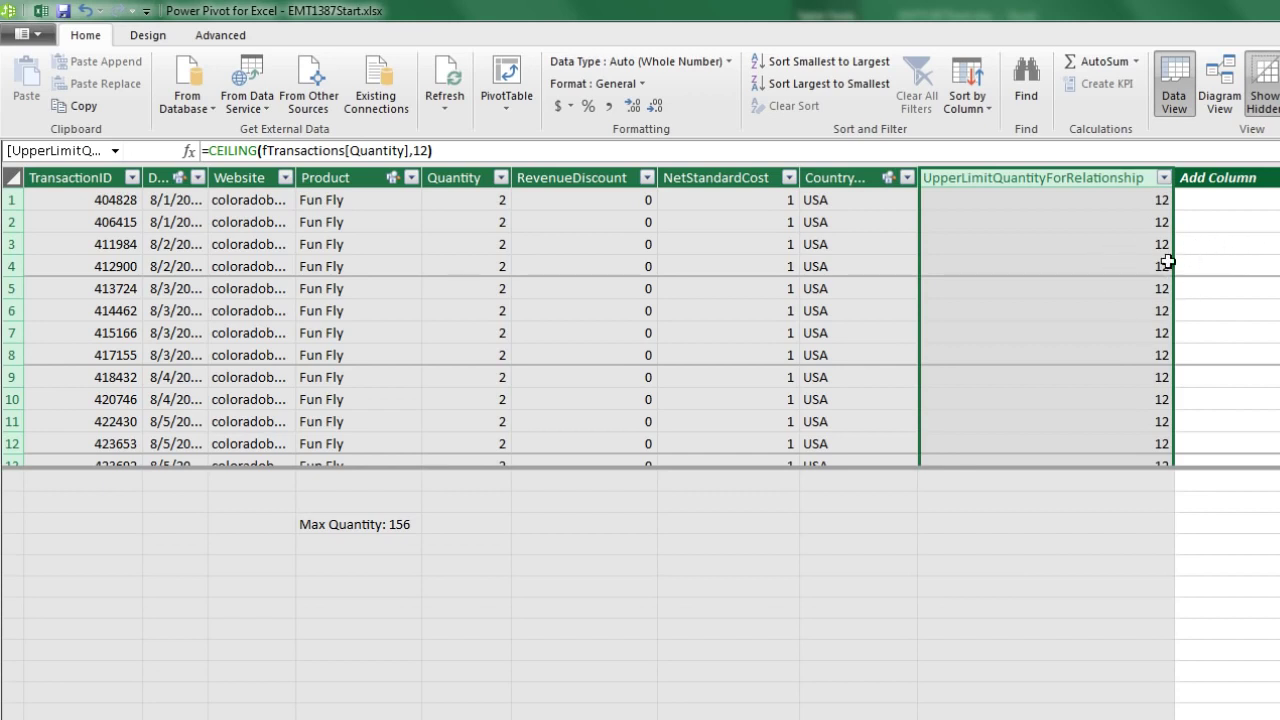
# - In diagram view, relate Upper in CountCategories to UpperLimitQuantityForRelationship in fTransactions, and move CountCategories down slightly so the relationship line runs between the tables
pyautogui.click(1216, 107)
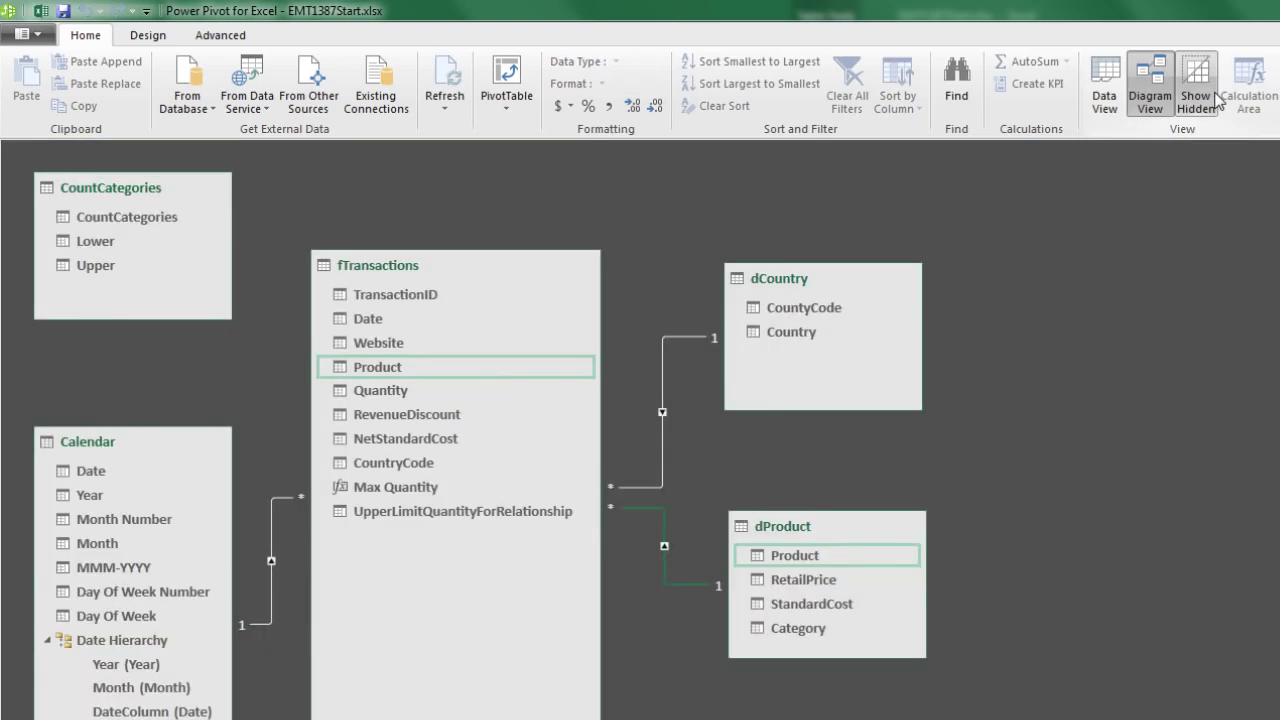
pyautogui.click(1190, 110)
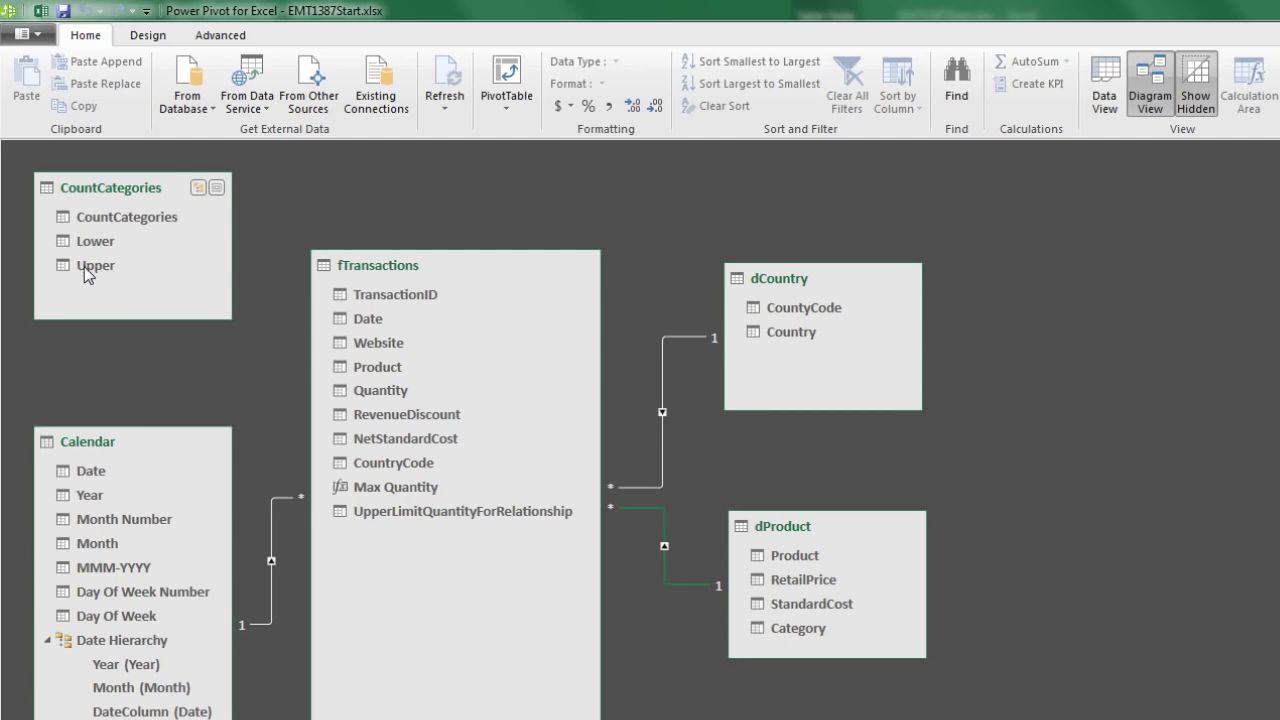
pyautogui.moveTo(84, 266); pyautogui.dragTo(388, 513)
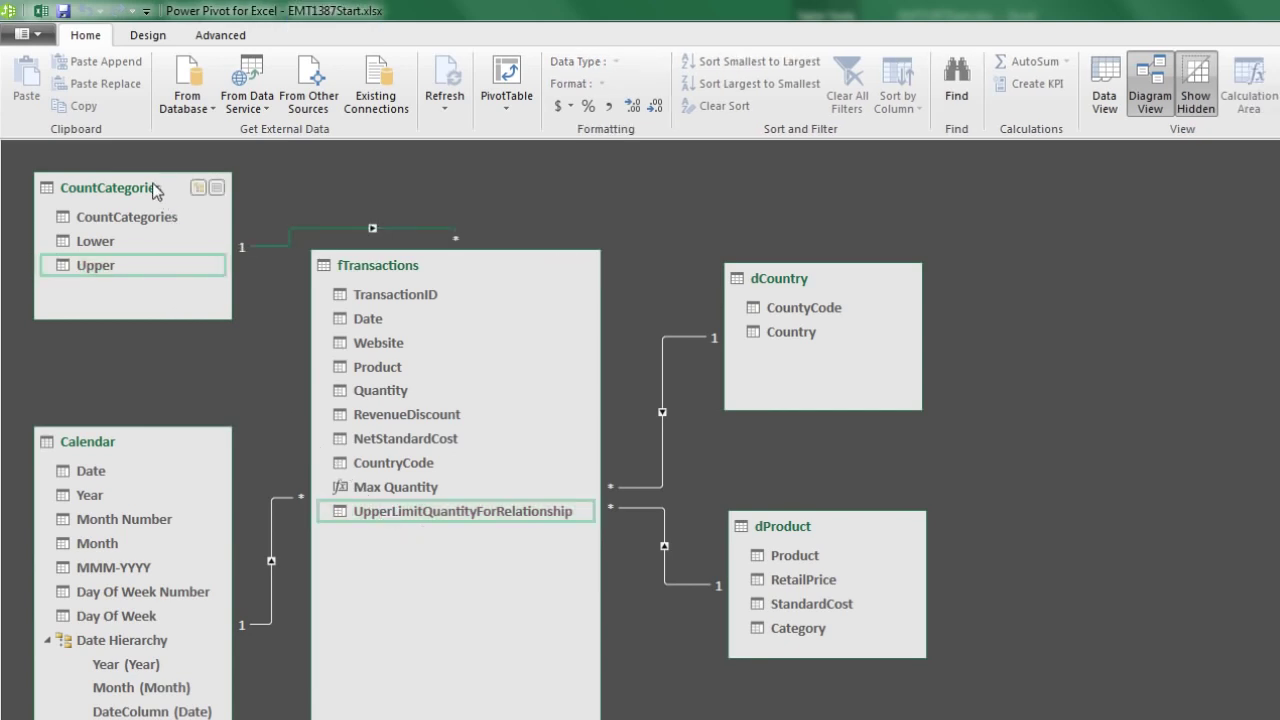
pyautogui.moveTo(155, 190); pyautogui.dragTo(125, 242)
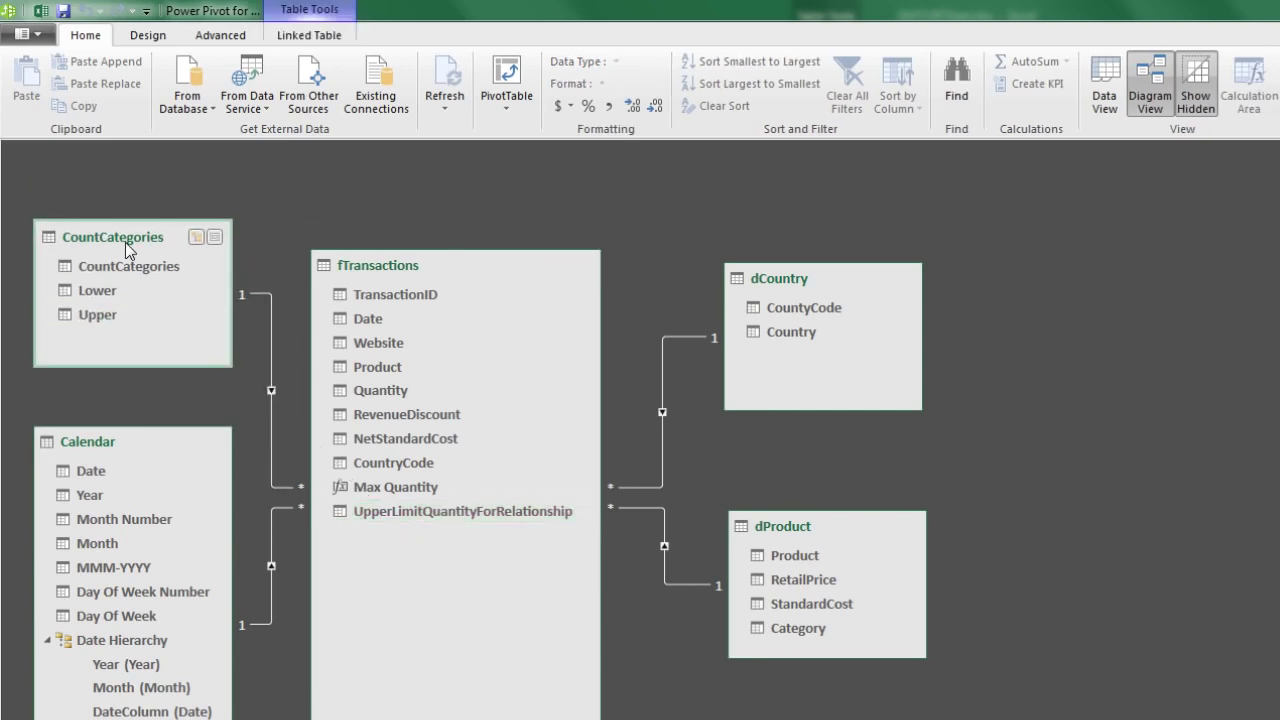
pyautogui.click(271, 338)
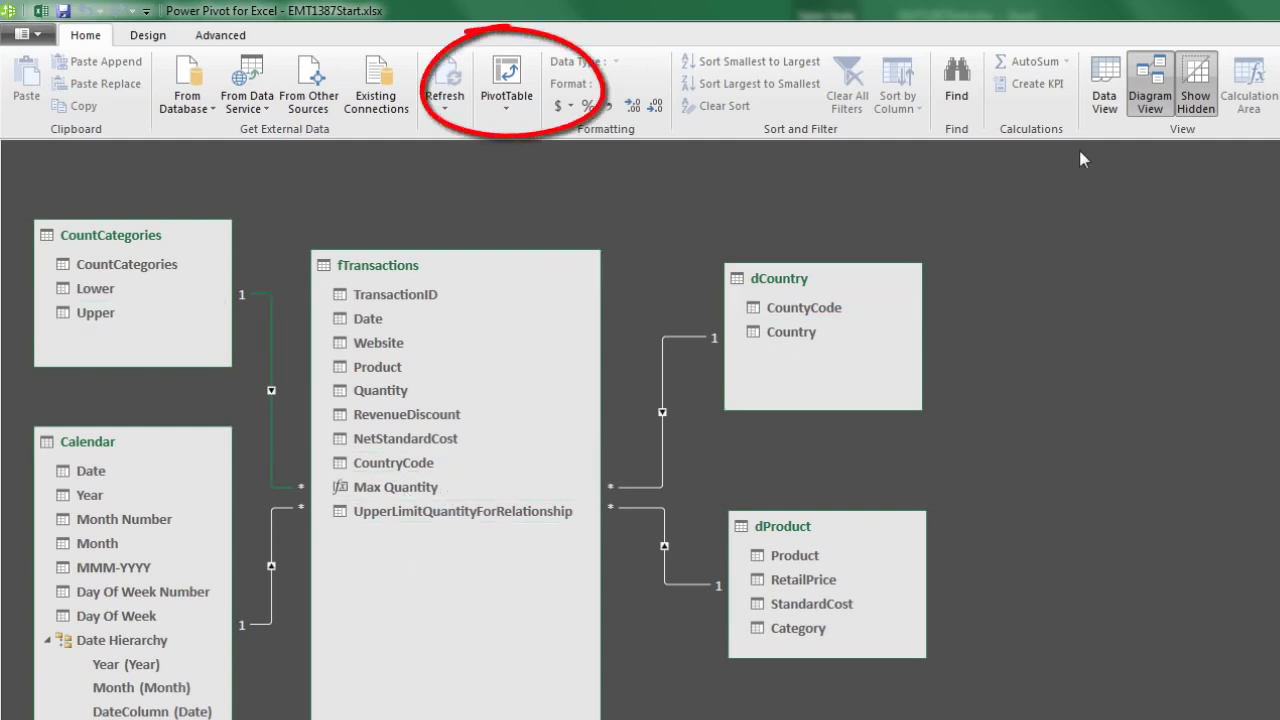
# - Create a PivotTable from the Data Model on a new worksheet and place the CountCategories field in Rows
pyautogui.click(508, 80)
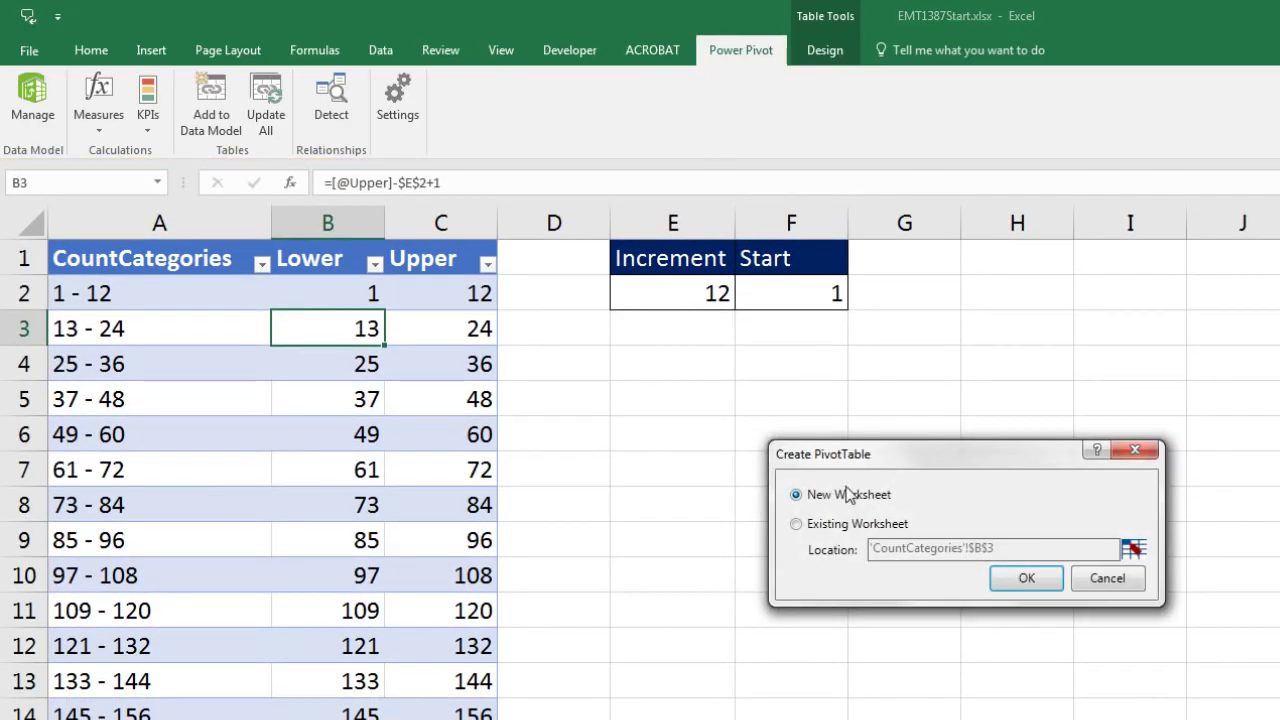
pyautogui.click(1045, 578)
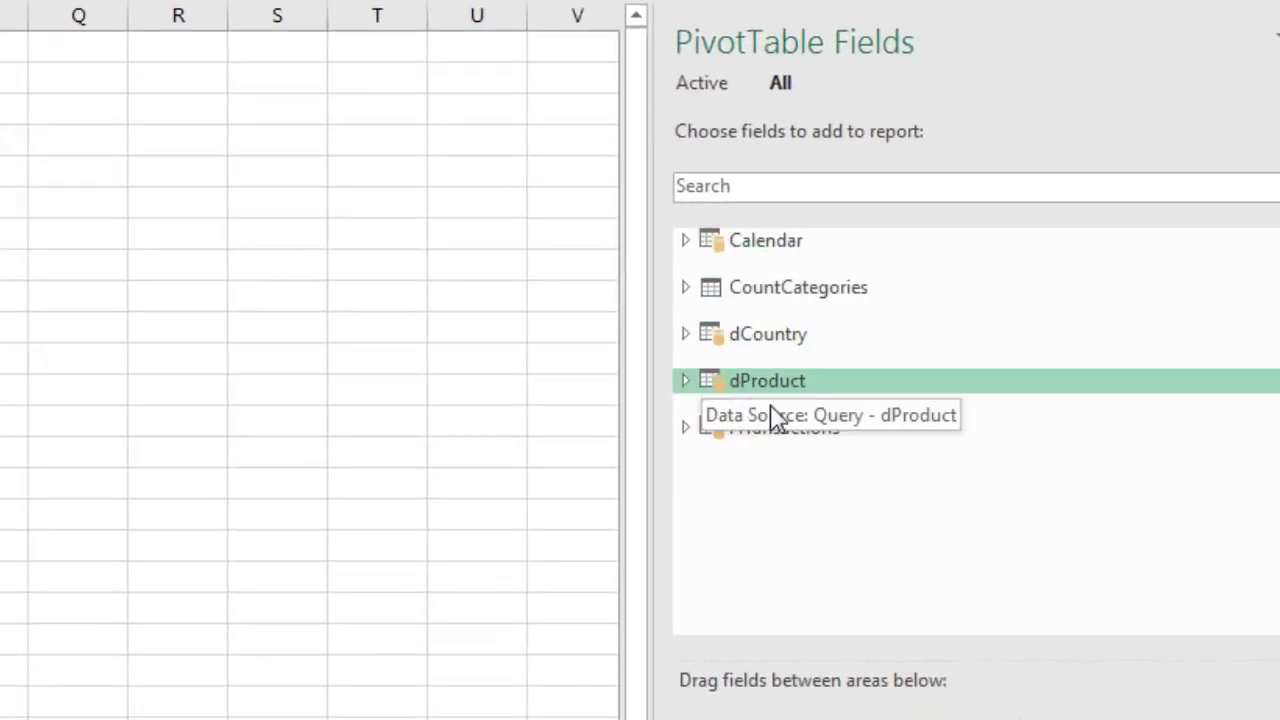
pyautogui.click(686, 287)
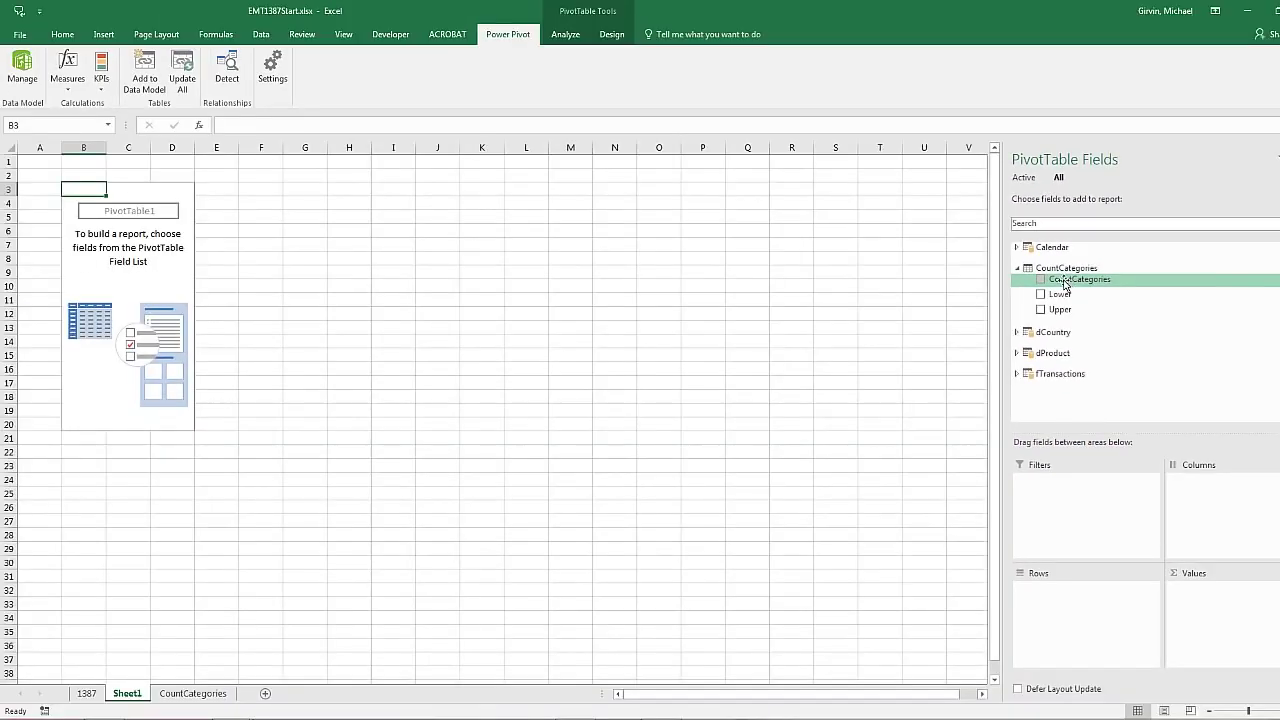
pyautogui.moveTo(1064, 283); pyautogui.dragTo(1070, 622)
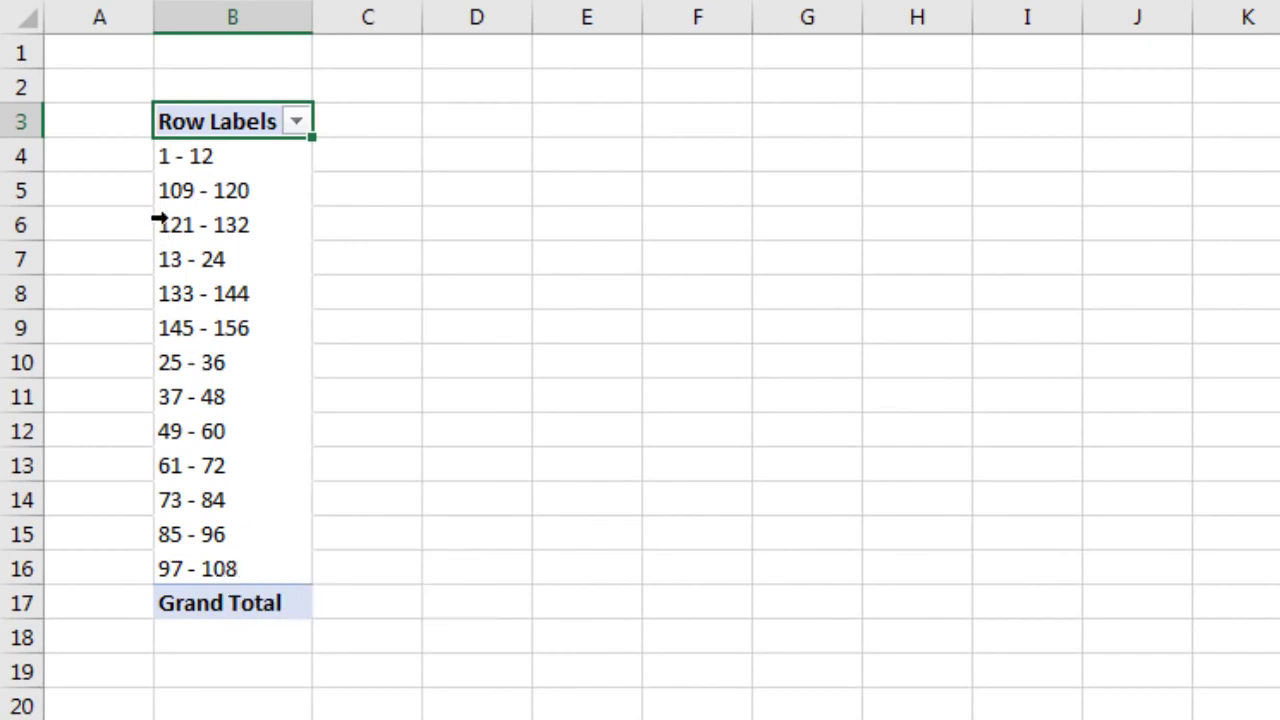
# - In the Power Pivot window's data view, set the CountCategories column of the CountCategories table to sort by the Upper column
pyautogui.hotkey('alt', 'Tab')
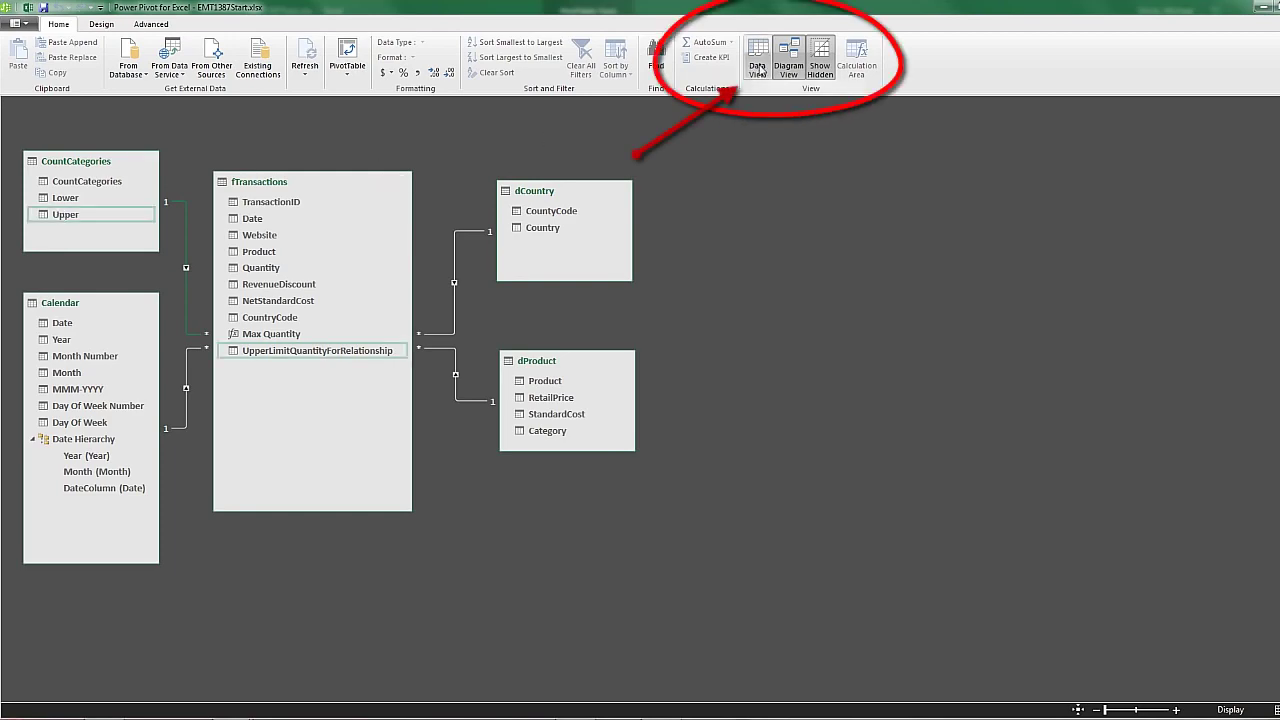
pyautogui.click(758, 62)
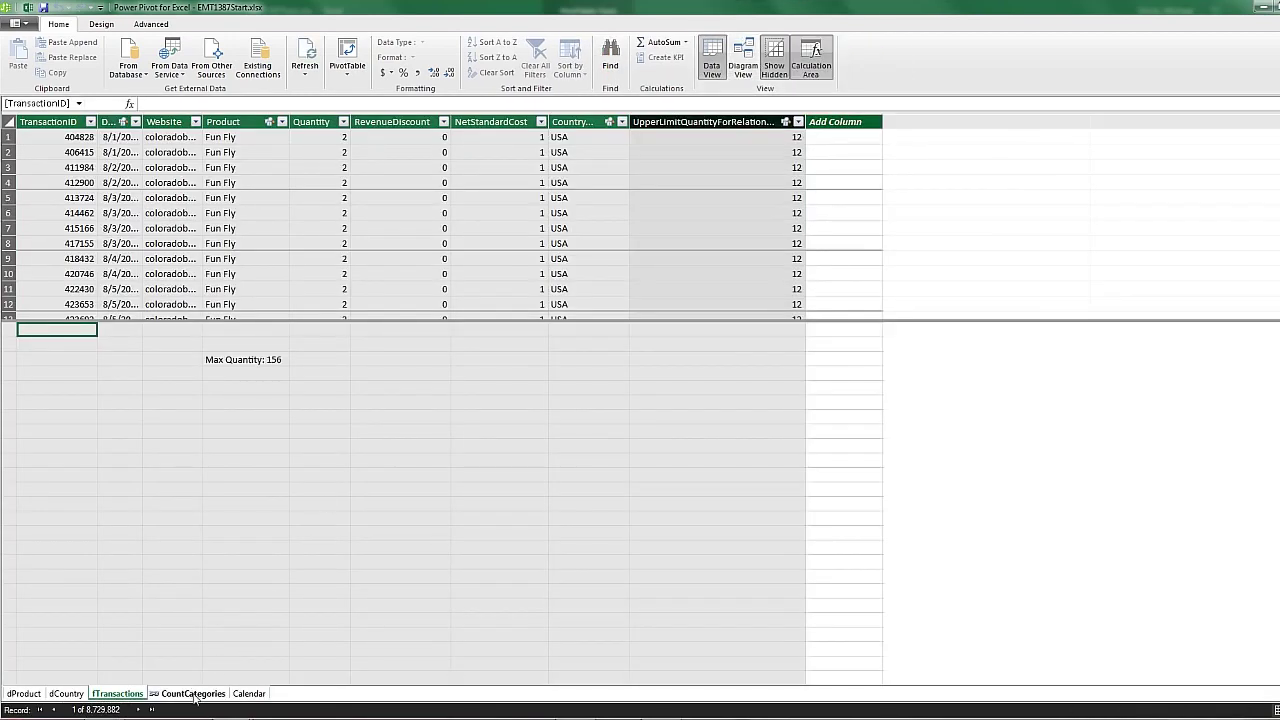
pyautogui.click(193, 694)
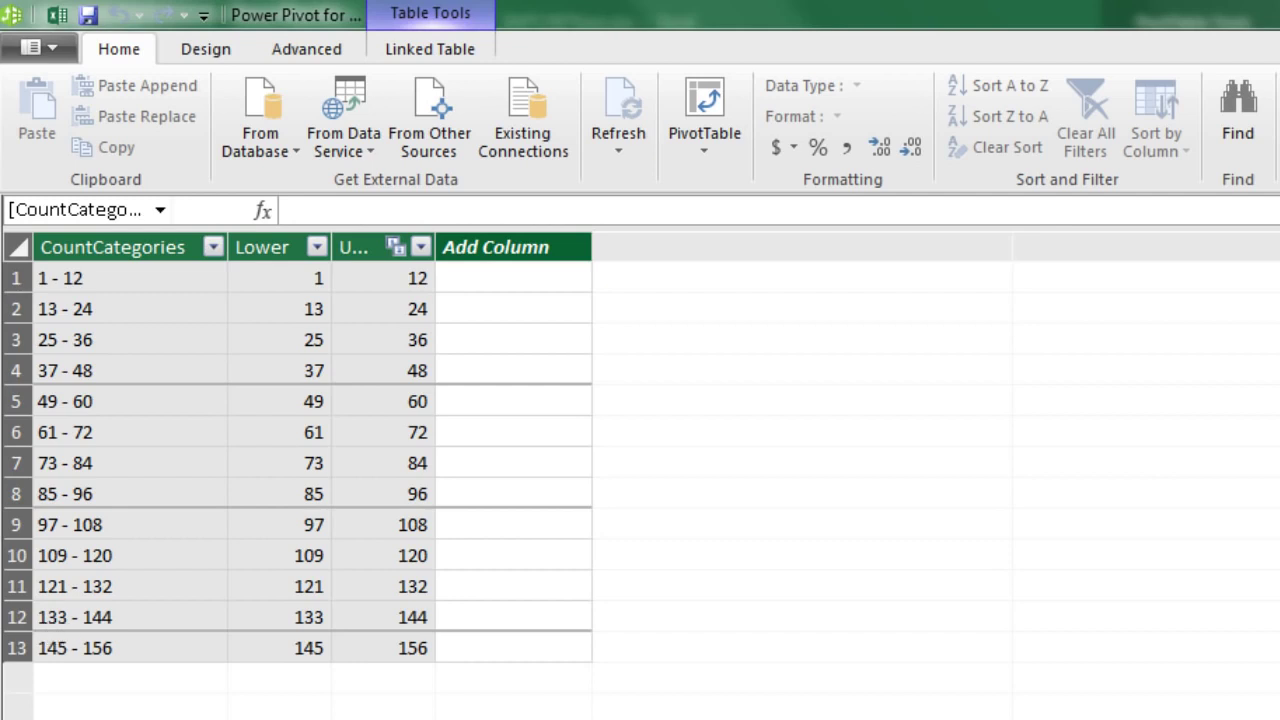
pyautogui.click(151, 278)
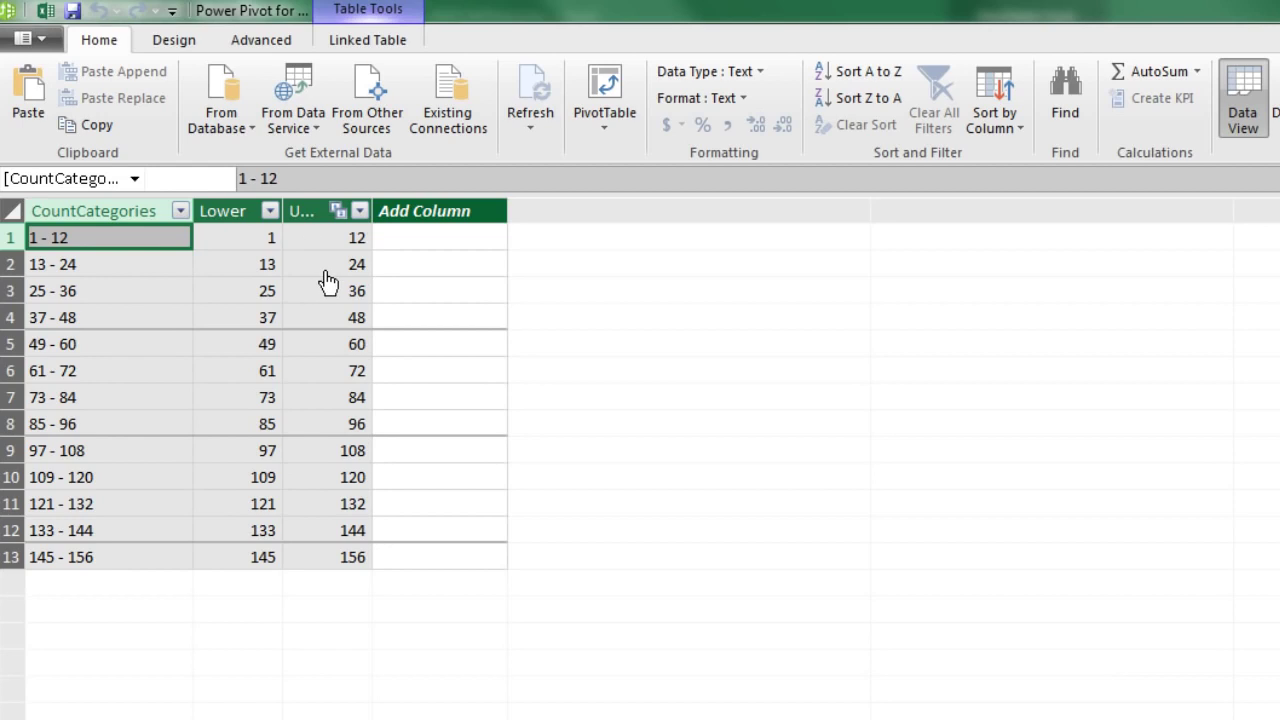
pyautogui.click(1019, 132)
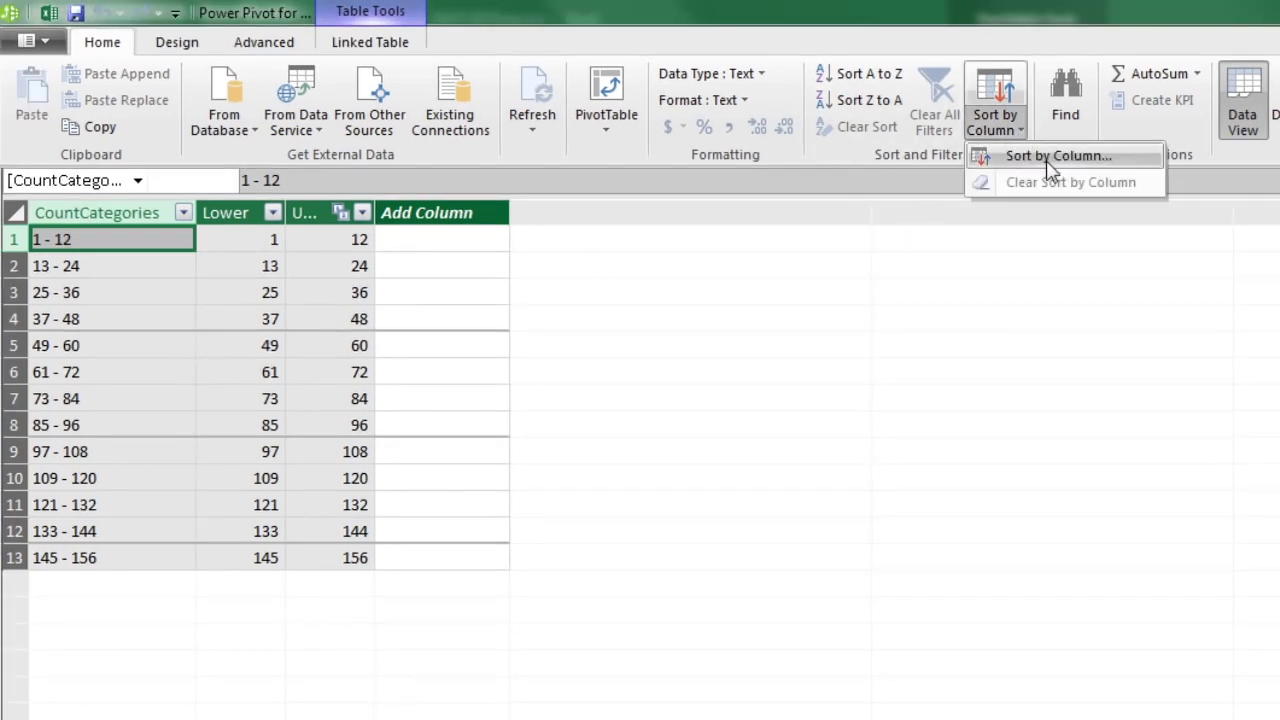
pyautogui.click(1050, 158)
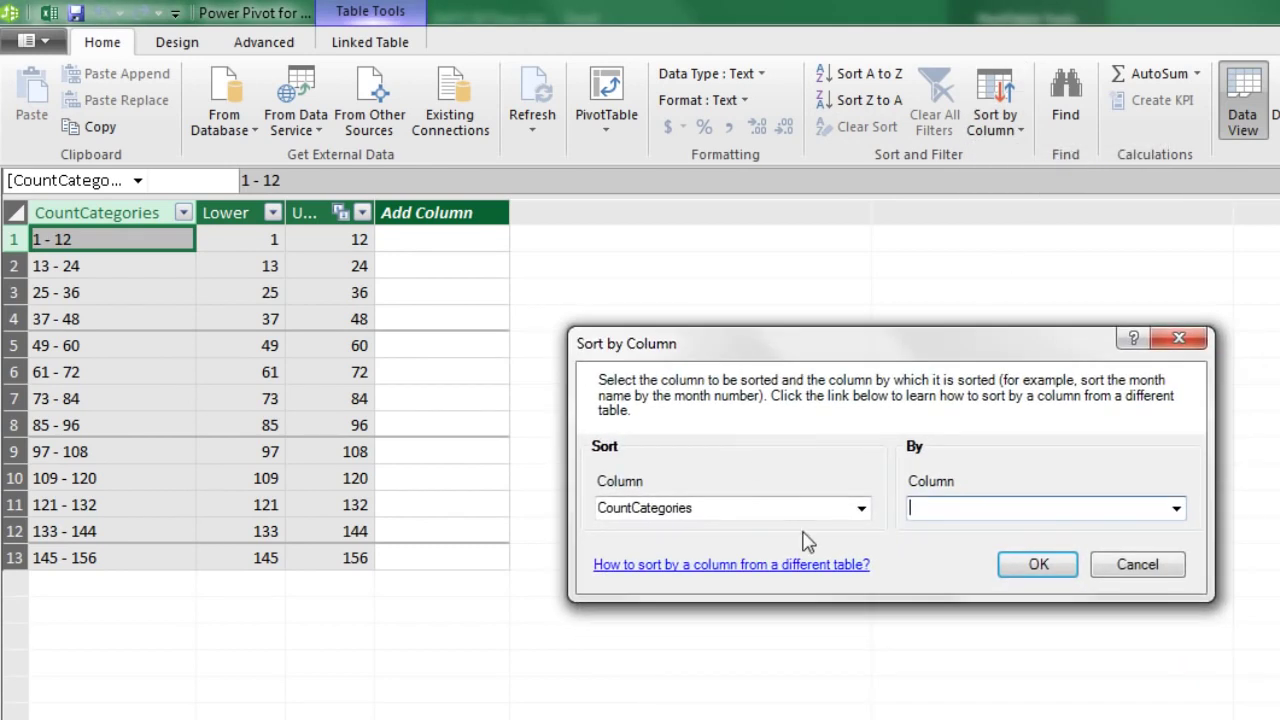
pyautogui.click(1177, 508)
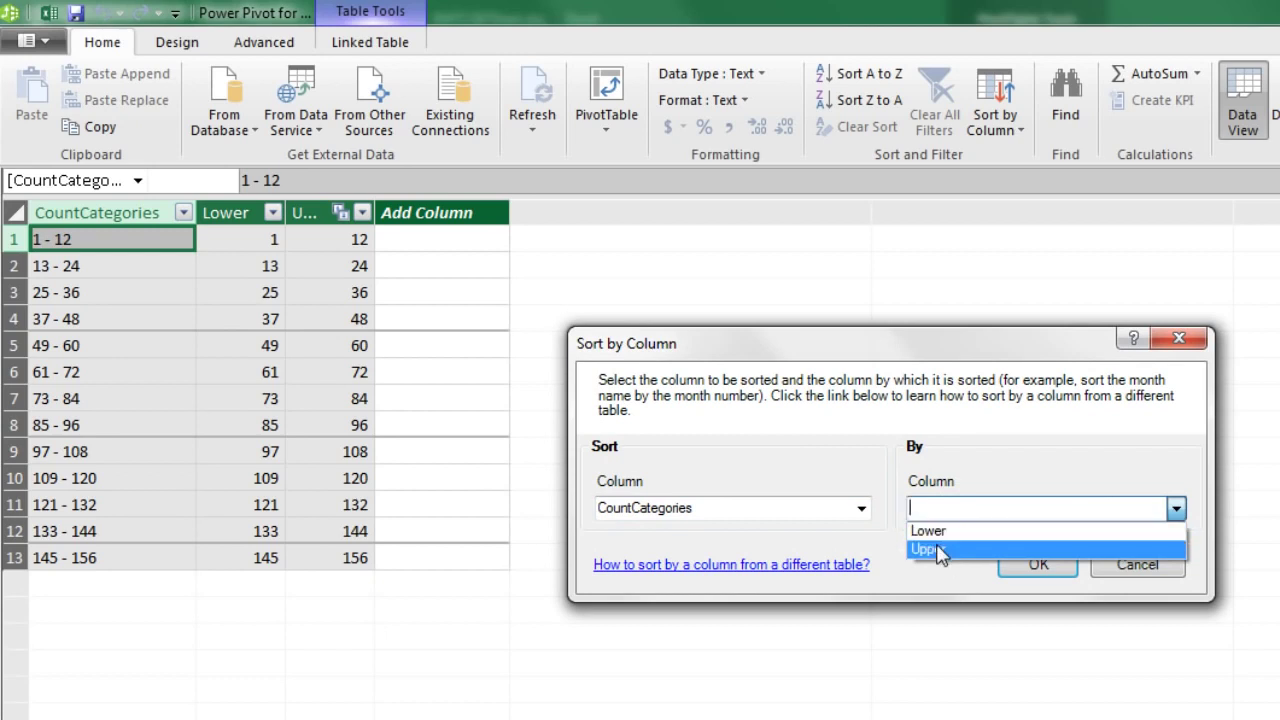
pyautogui.click(930, 550)
pyautogui.click(1040, 566)
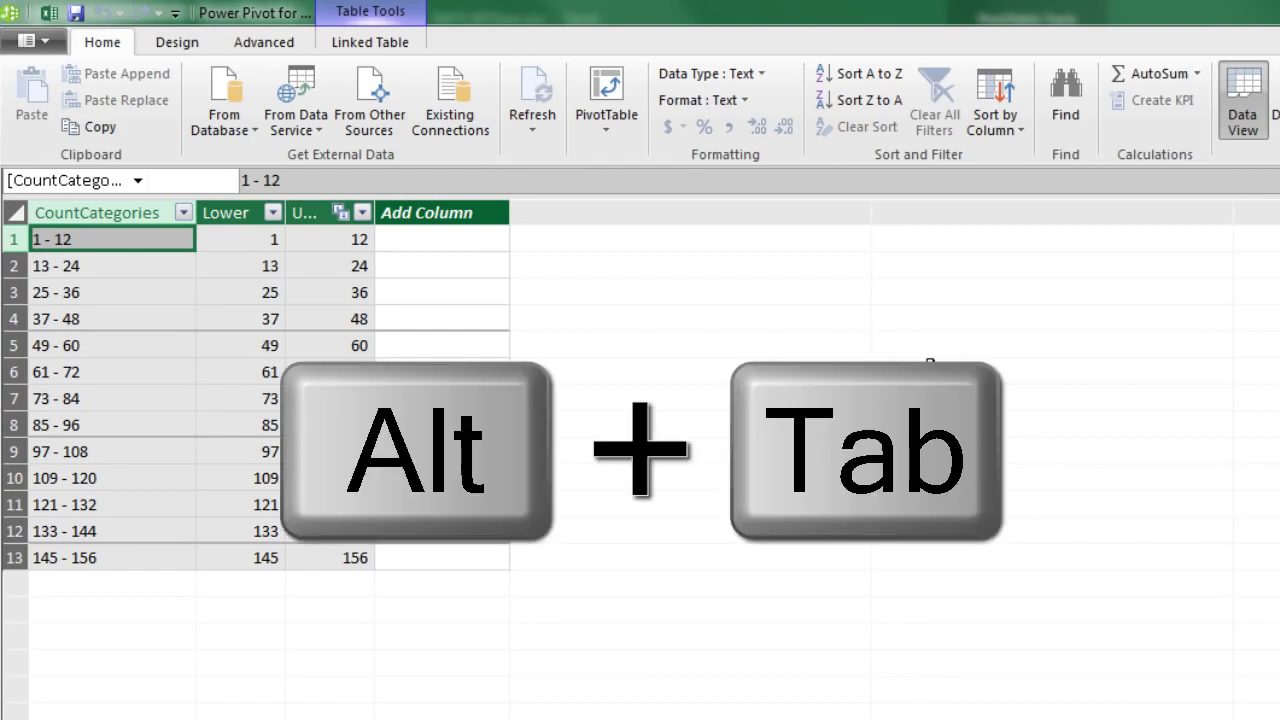
# - Switch back to the Excel workbook and place the Calendar table's Year field in the PivotTable's Columns area
pyautogui.hotkey('alt', 'Tab')
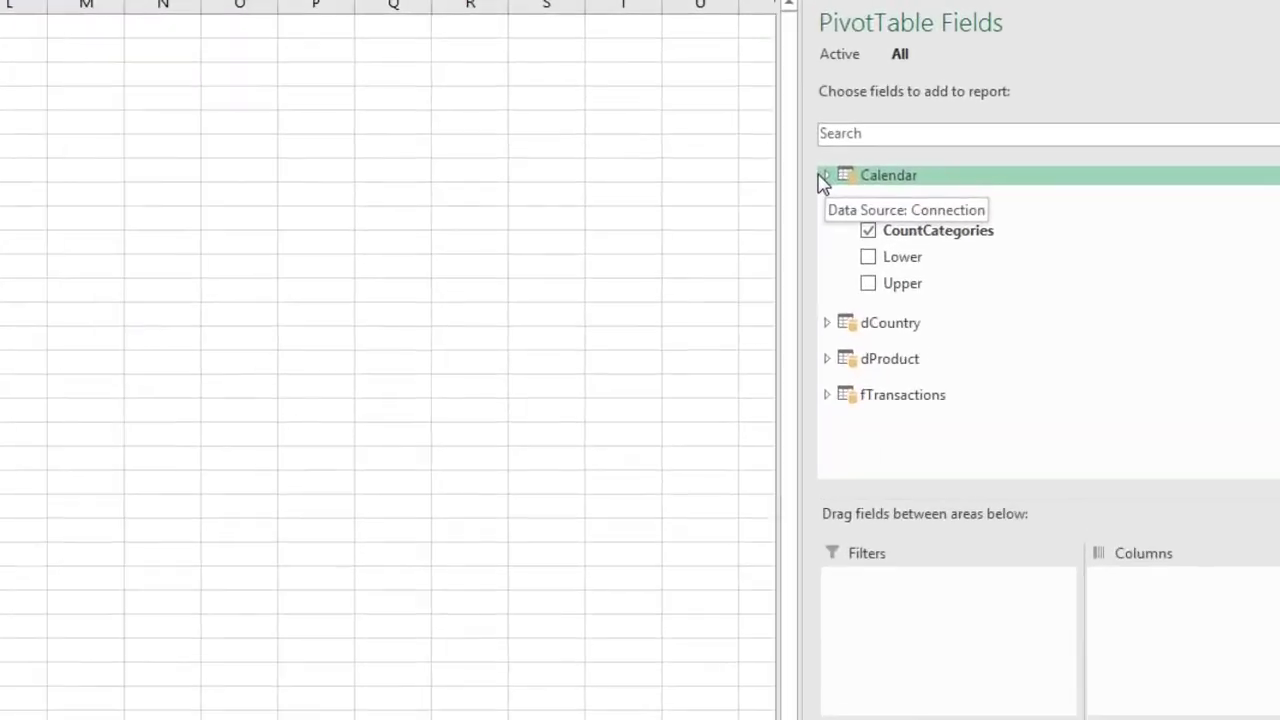
pyautogui.click(951, 127)
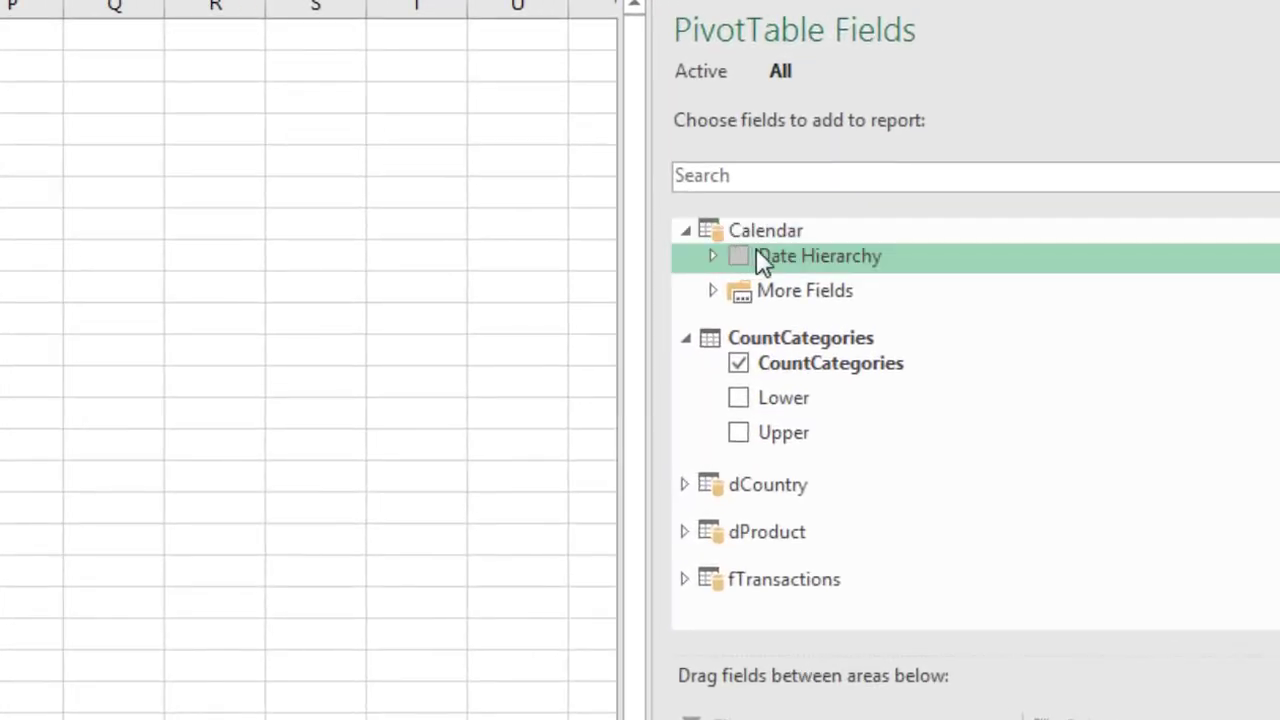
pyautogui.click(713, 291)
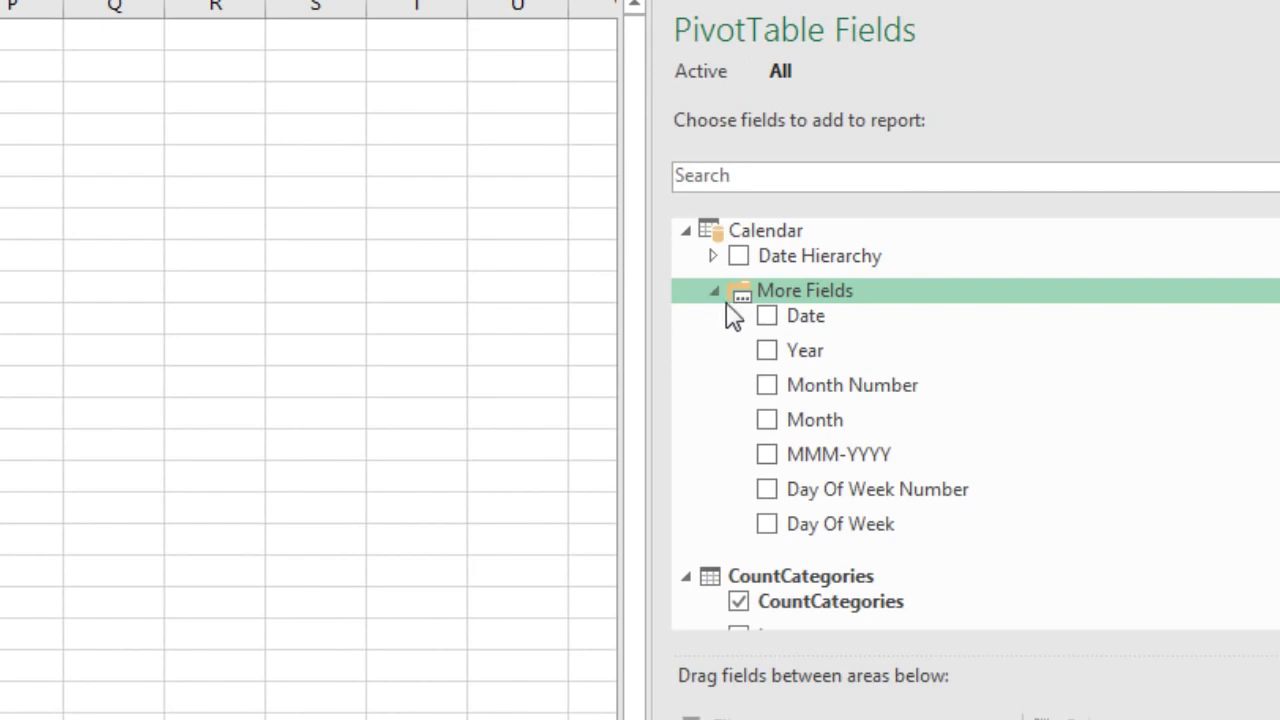
pyautogui.moveTo(791, 355); pyautogui.dragTo(1086, 719)
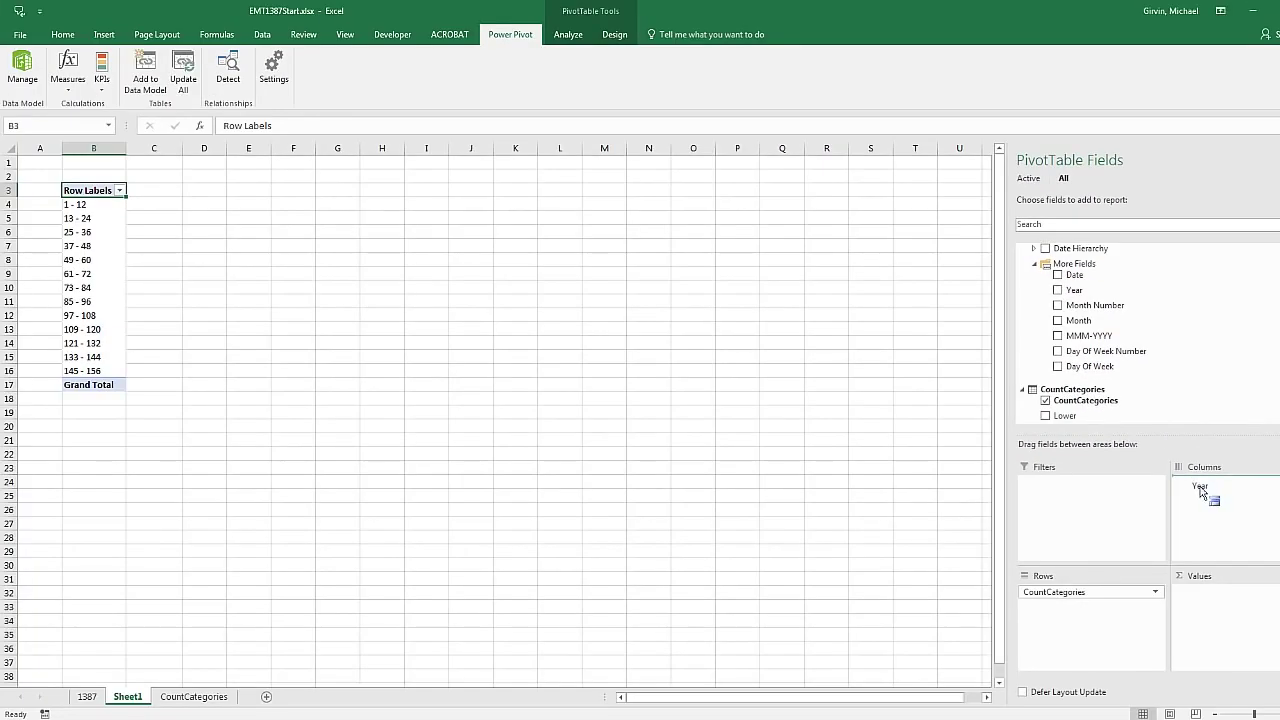
pyautogui.moveTo(1200, 490); pyautogui.dragTo(1232, 512)
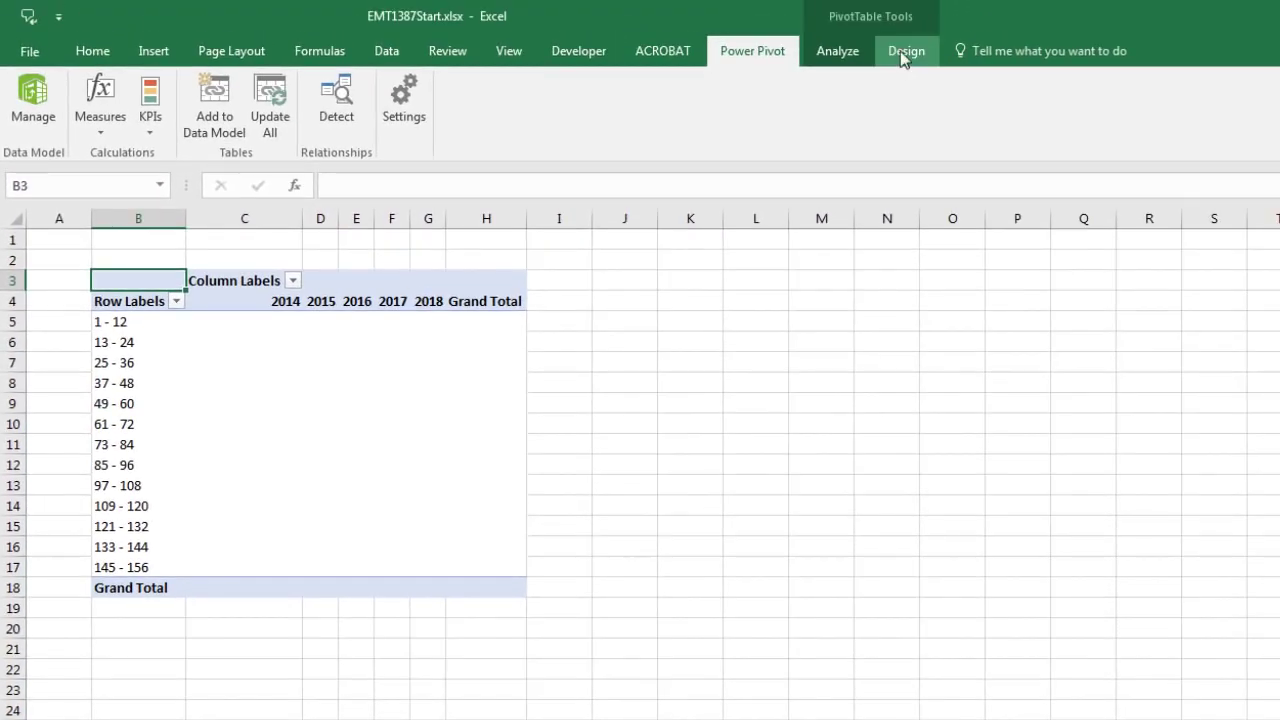
# - Show the PivotTable in Tabular Form
pyautogui.click(905, 52)
pyautogui.click(140, 130)
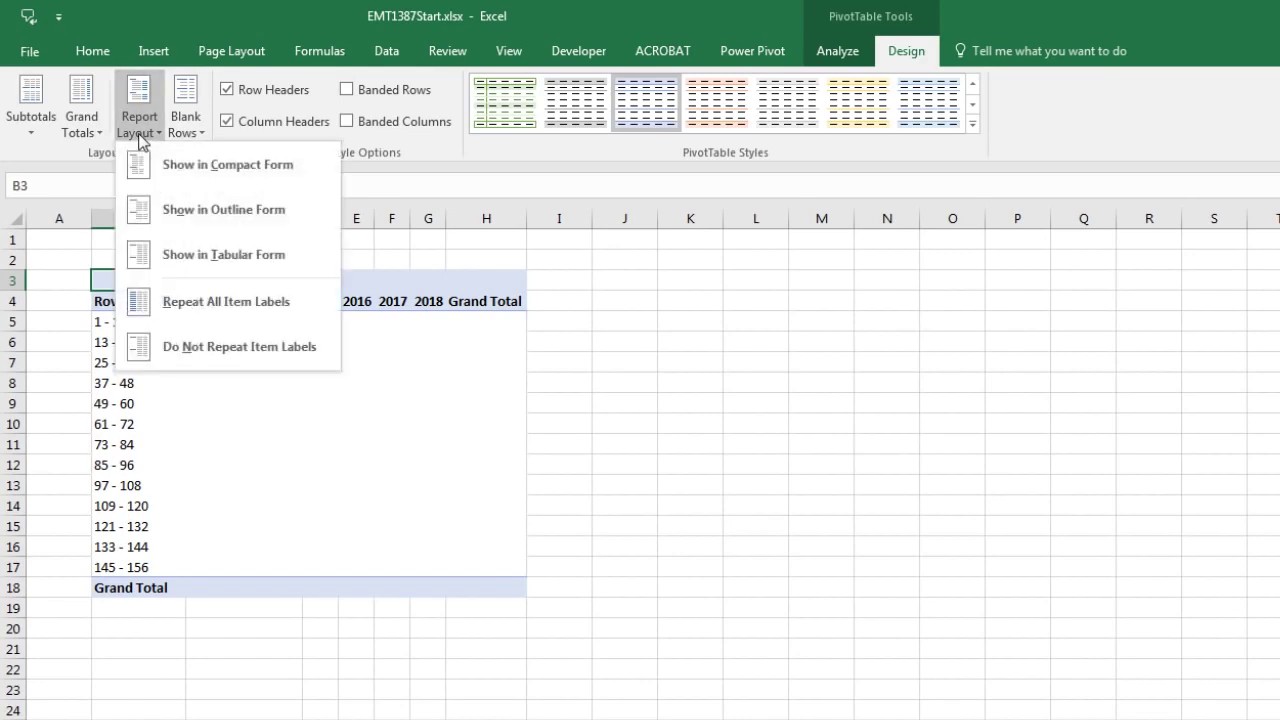
pyautogui.click(178, 254)
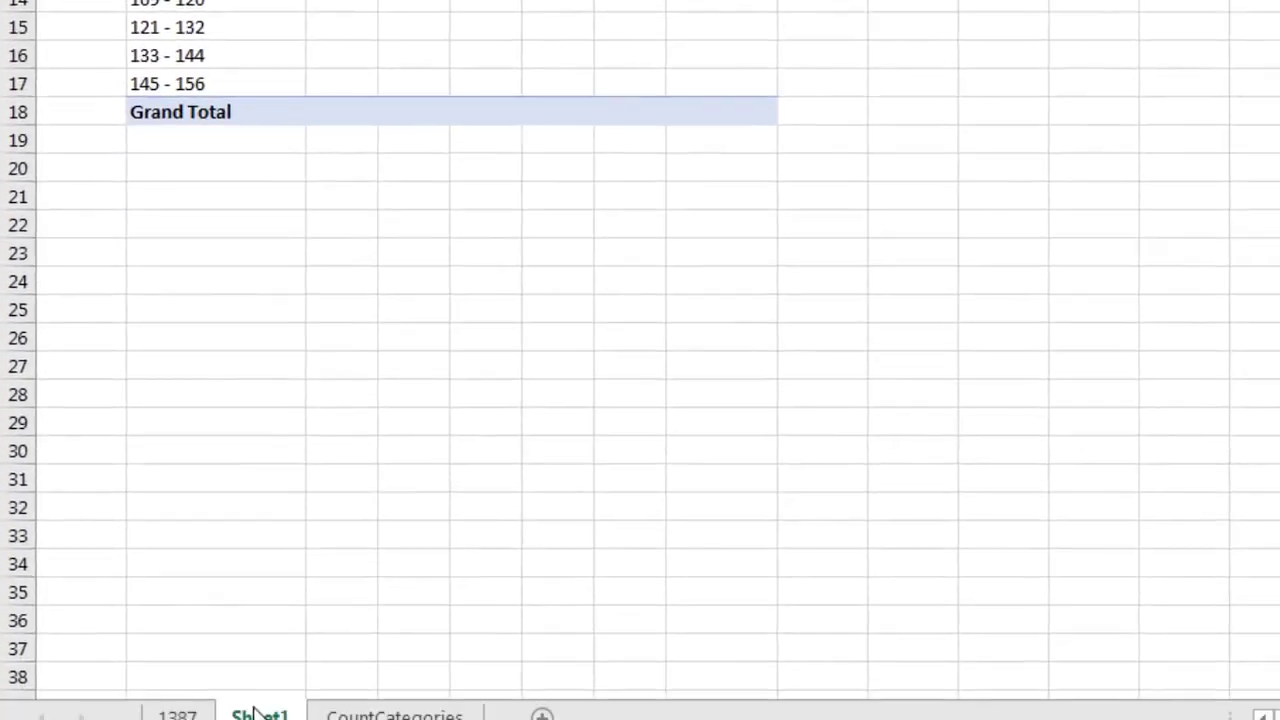
# - Rename the PivotTable's worksheet Sheet1 as "Freq Dist Qty by Year a Country"
pyautogui.doubleClick(258, 710)
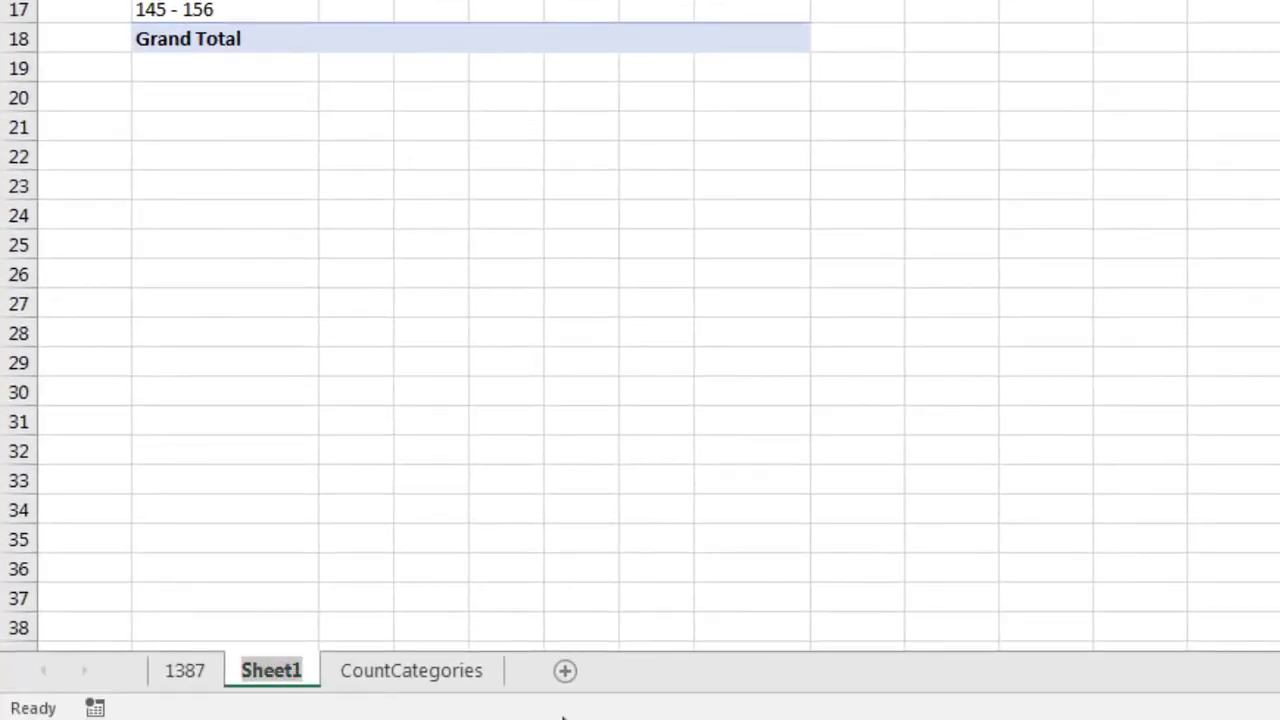
pyautogui.write('Freq Dist Qty by Year a Country')
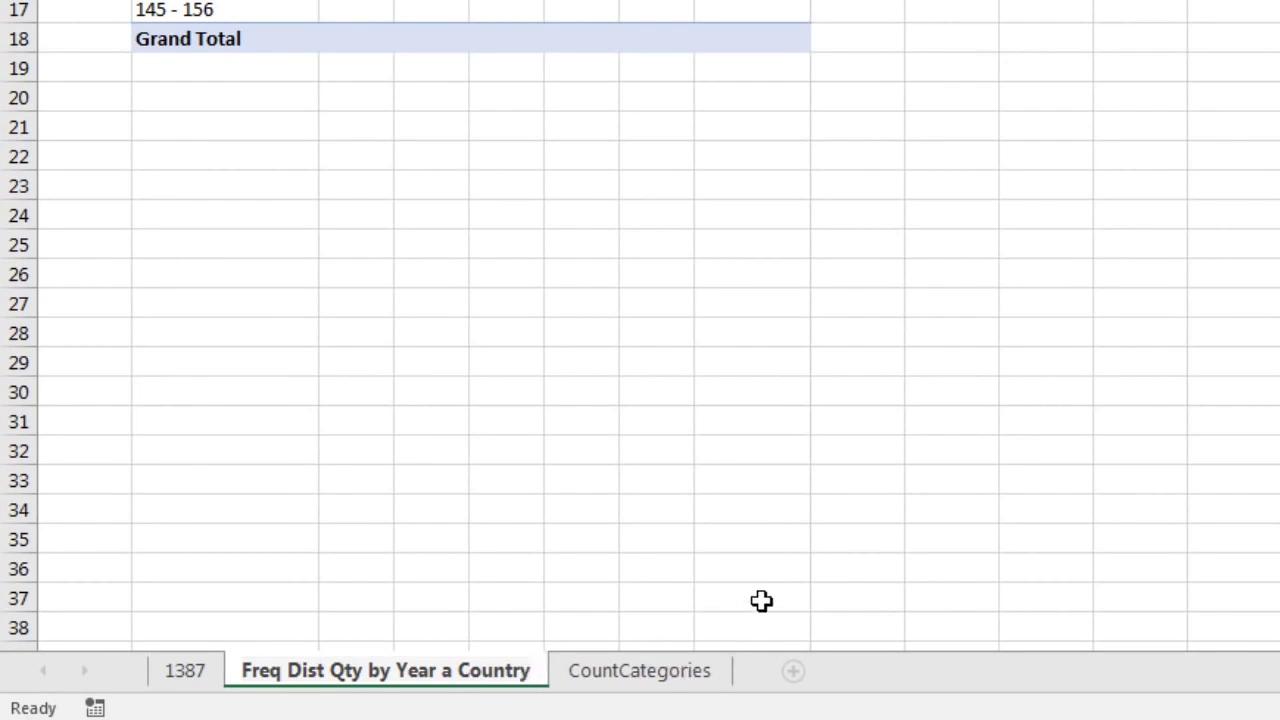
pyautogui.press('Return')
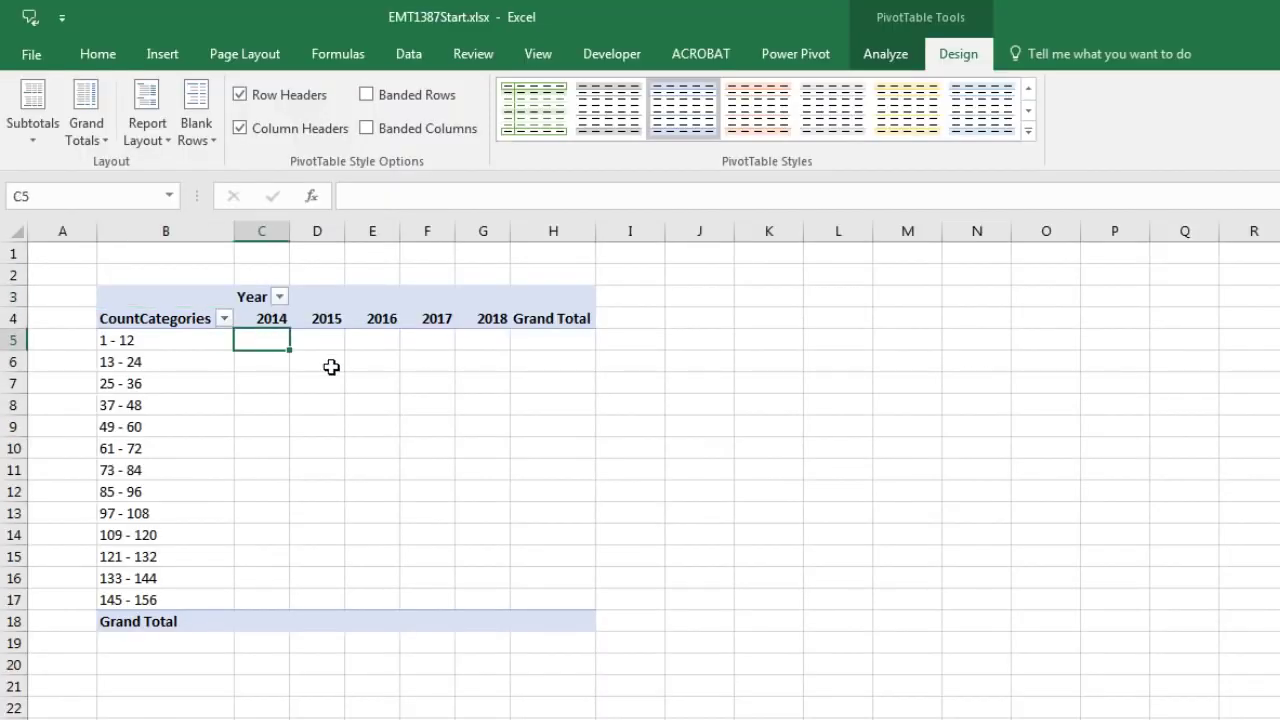
# - Switch to the Power Pivot window and show the Data Model in diagram view to review the table relationships
pyautogui.click(327, 366)
pyautogui.click(379, 362)
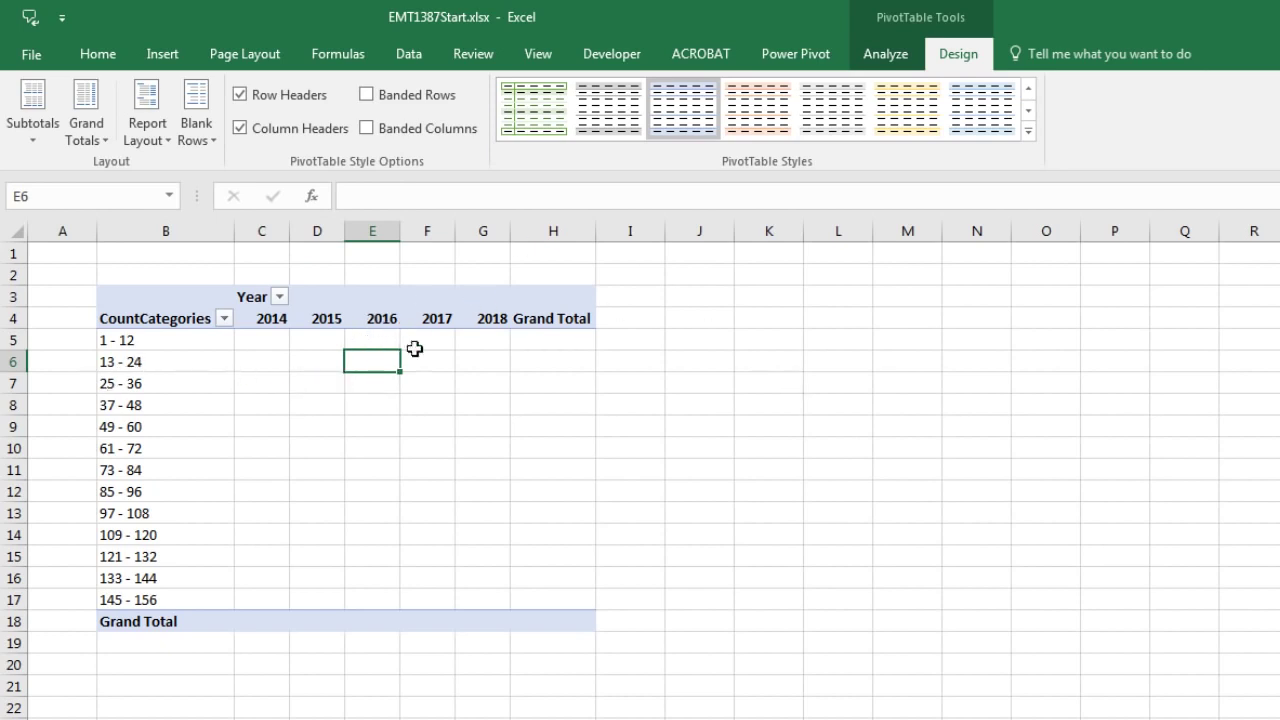
pyautogui.hotkey('alt', 'Tab')
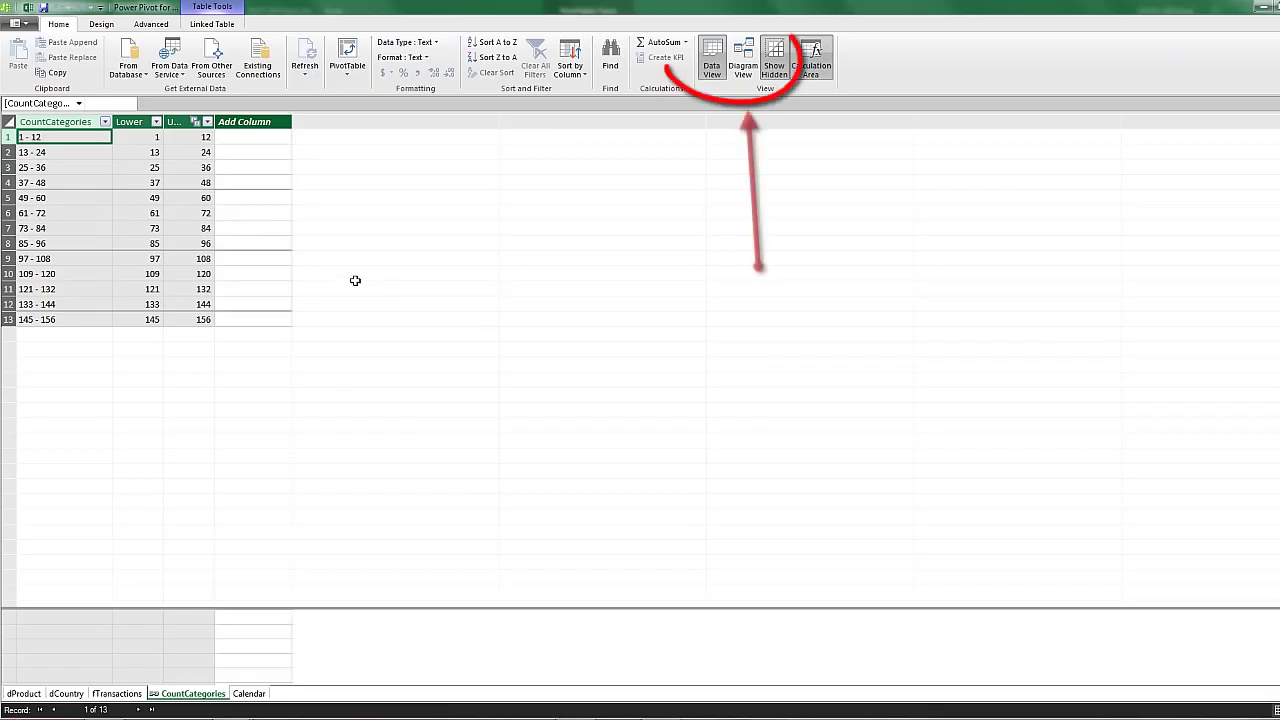
pyautogui.click(743, 62)
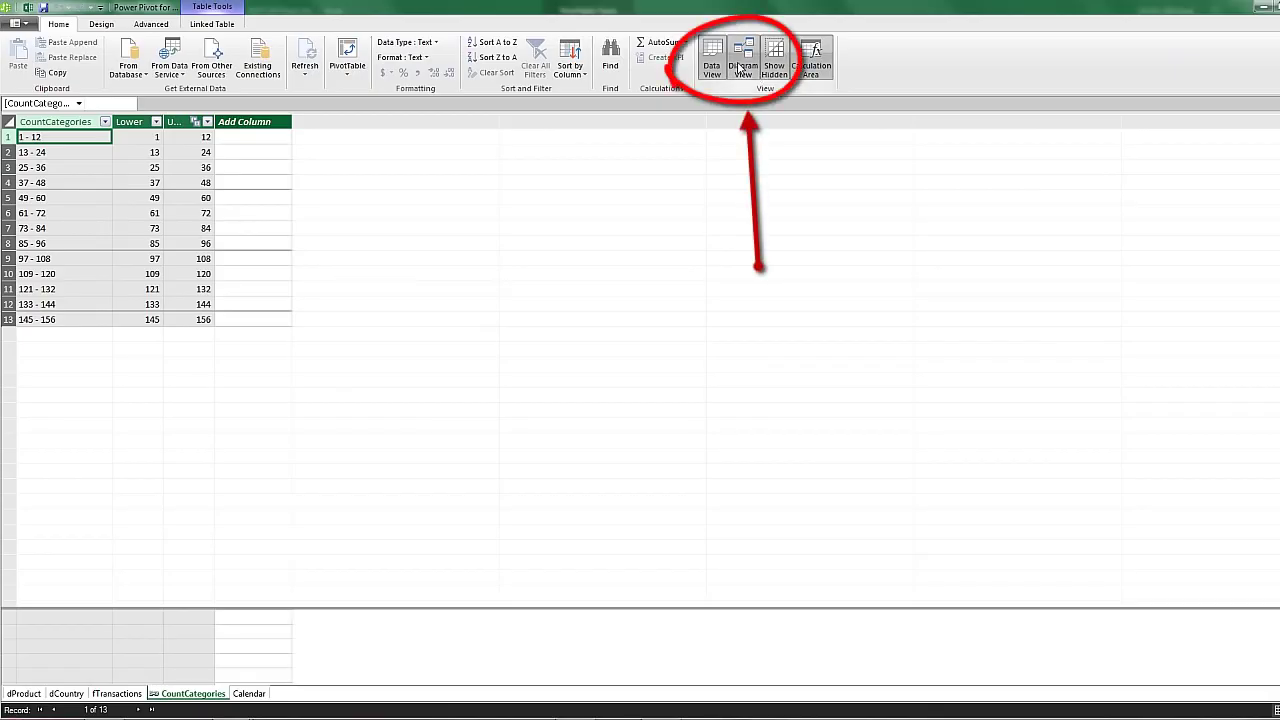
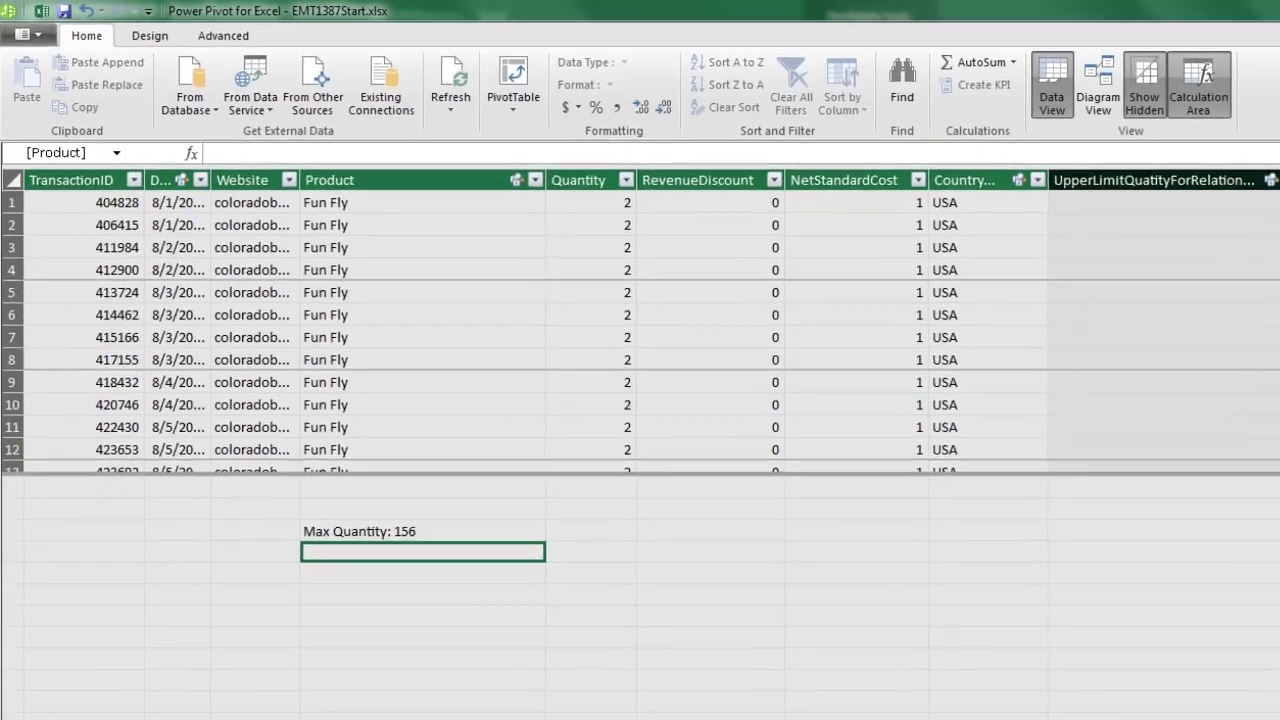
# - Below Max Quantity in the fTransactions calculation area, create the measure Frequency for Quantity:=COUNTROWS(fTransactions)
pyautogui.write('Frequency for Quantity')
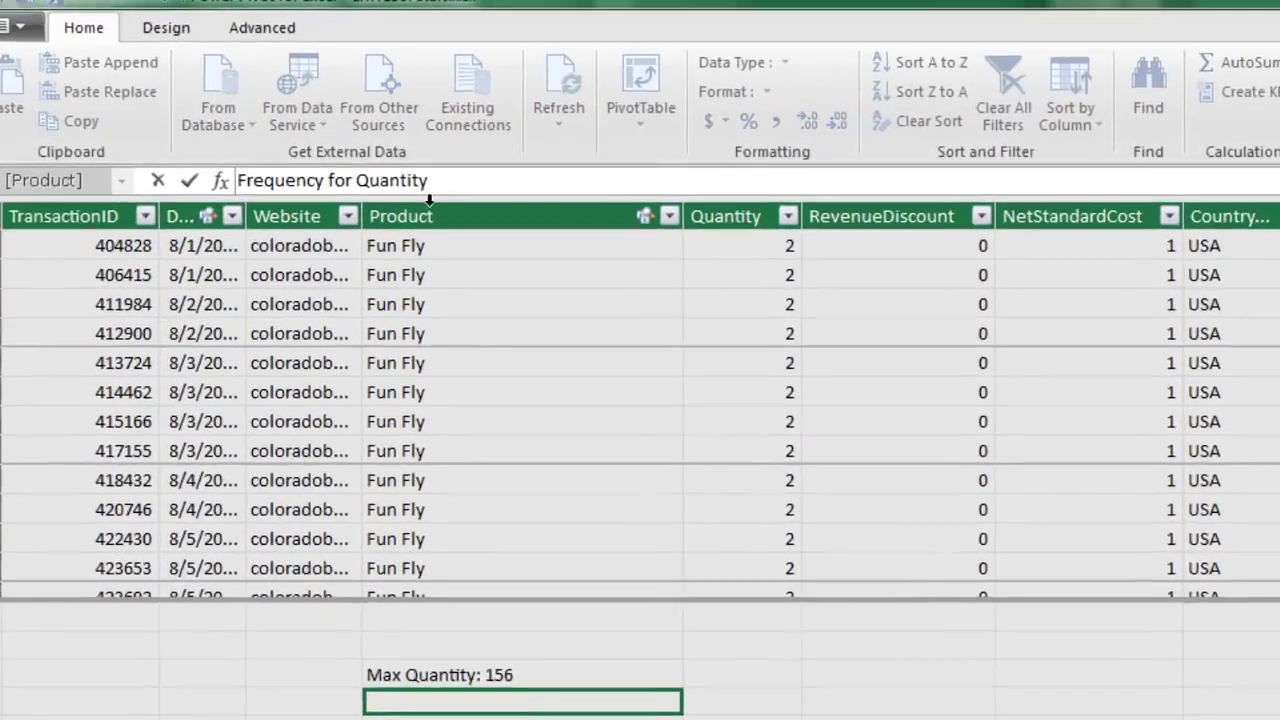
pyautogui.write(':')
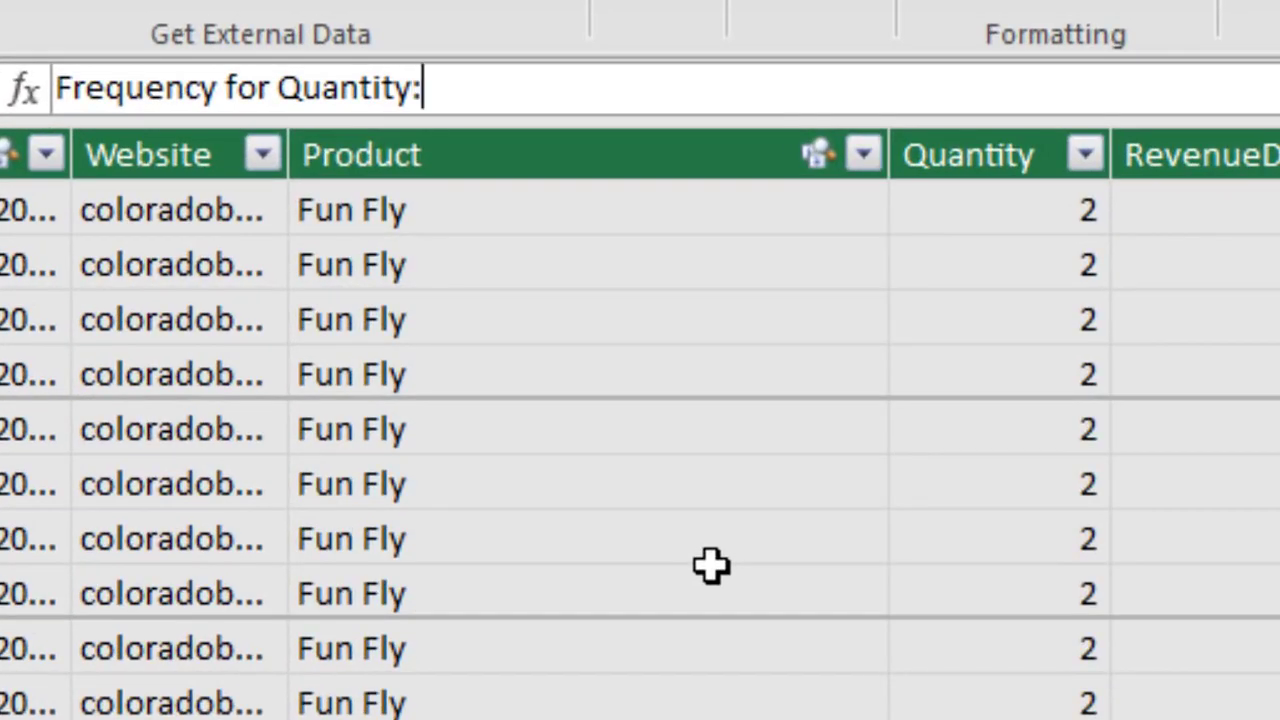
pyautogui.write('=coun')
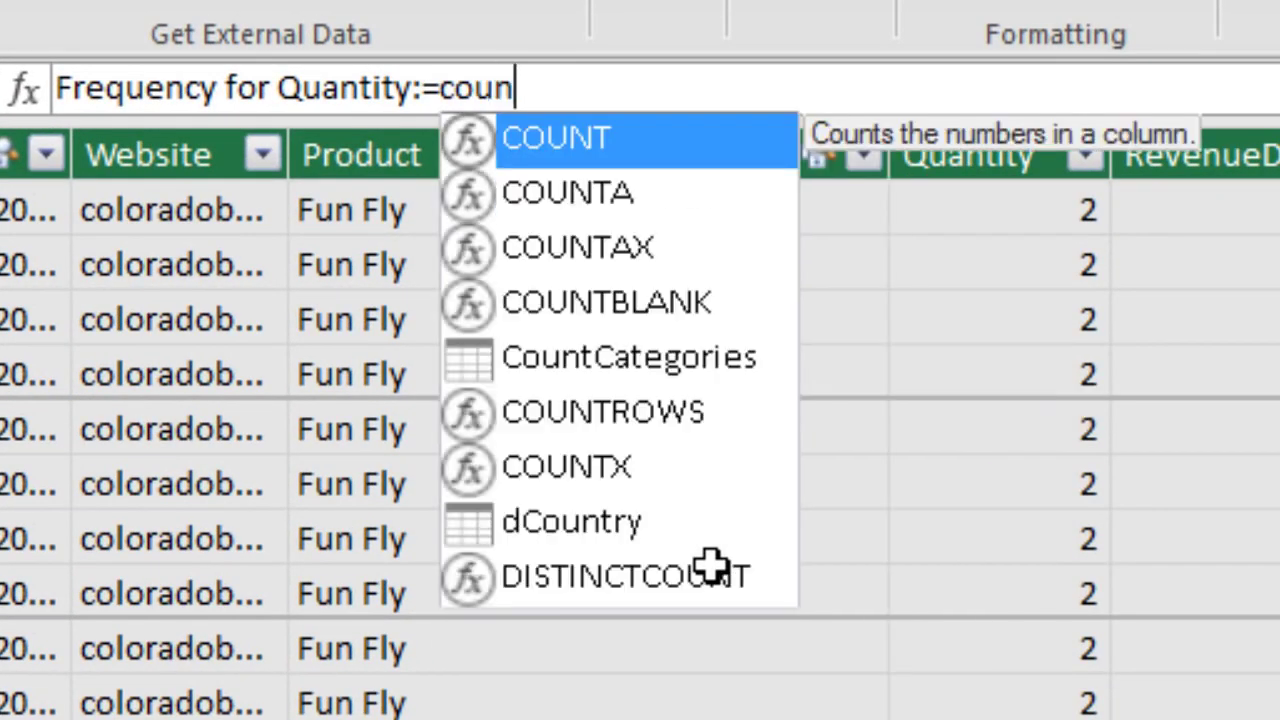
pyautogui.write('tr')
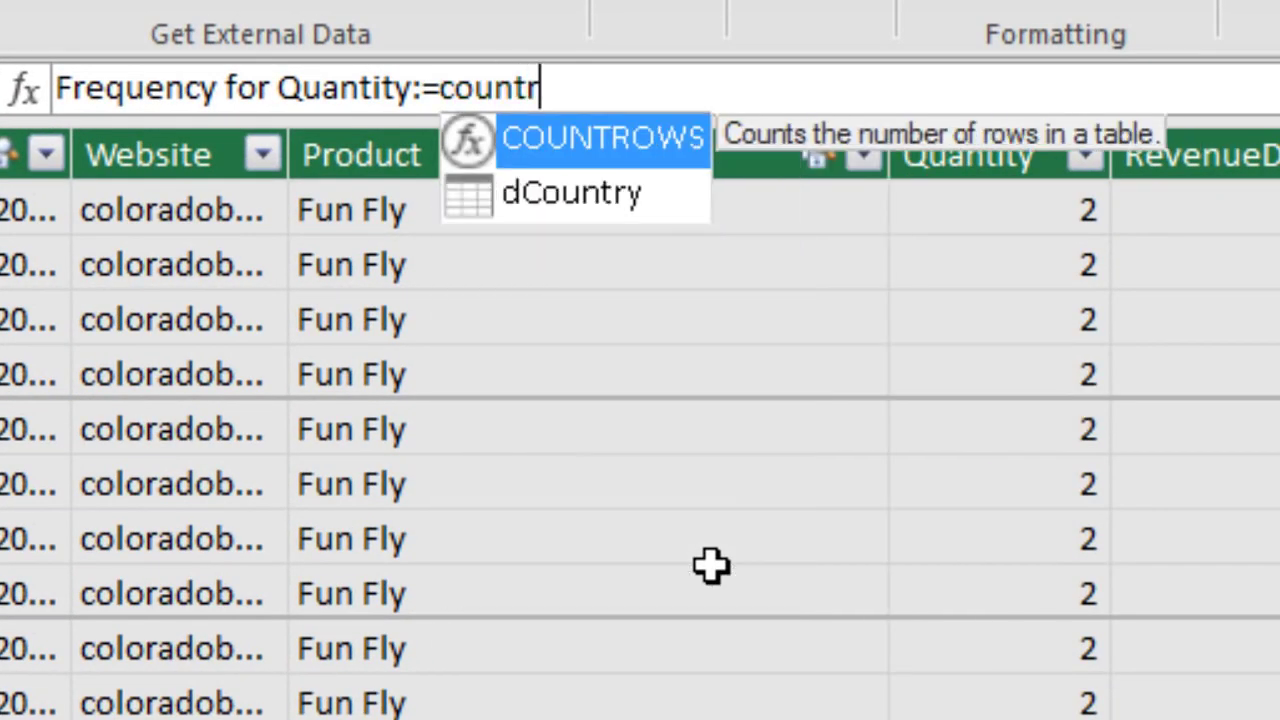
pyautogui.press('Tab')
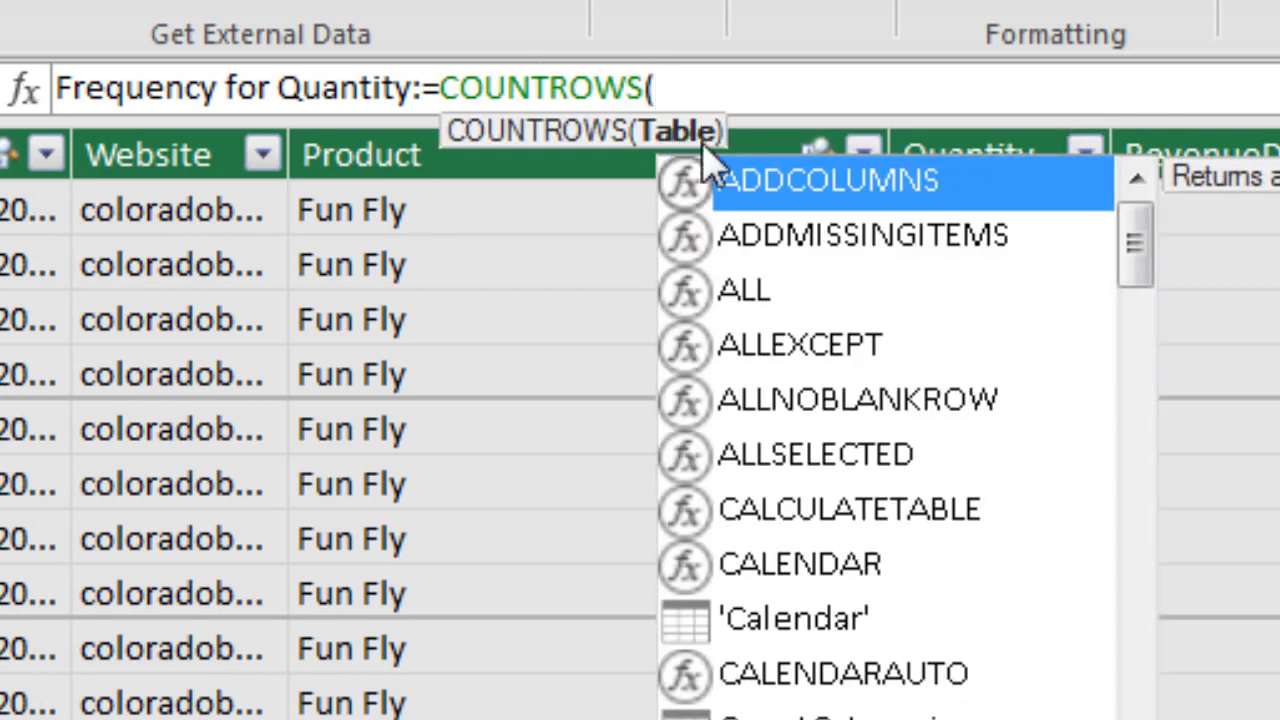
pyautogui.write('ft')
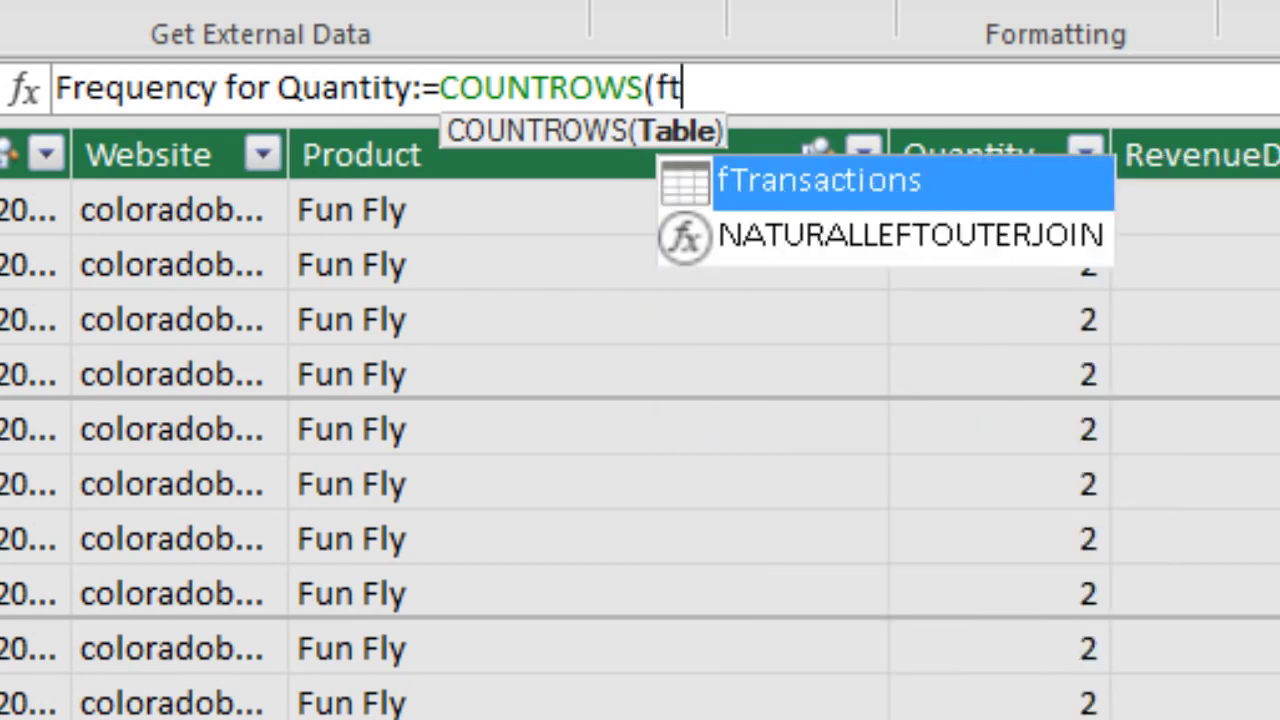
pyautogui.press('Tab')
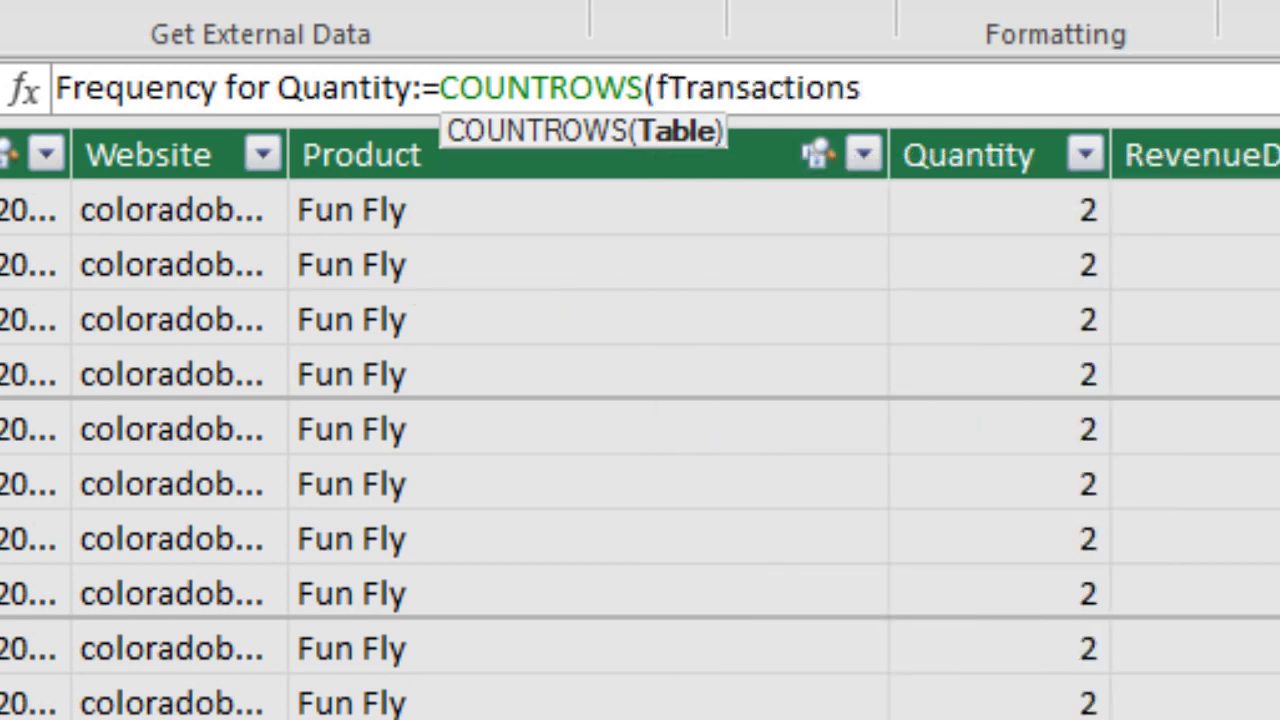
pyautogui.write(')')
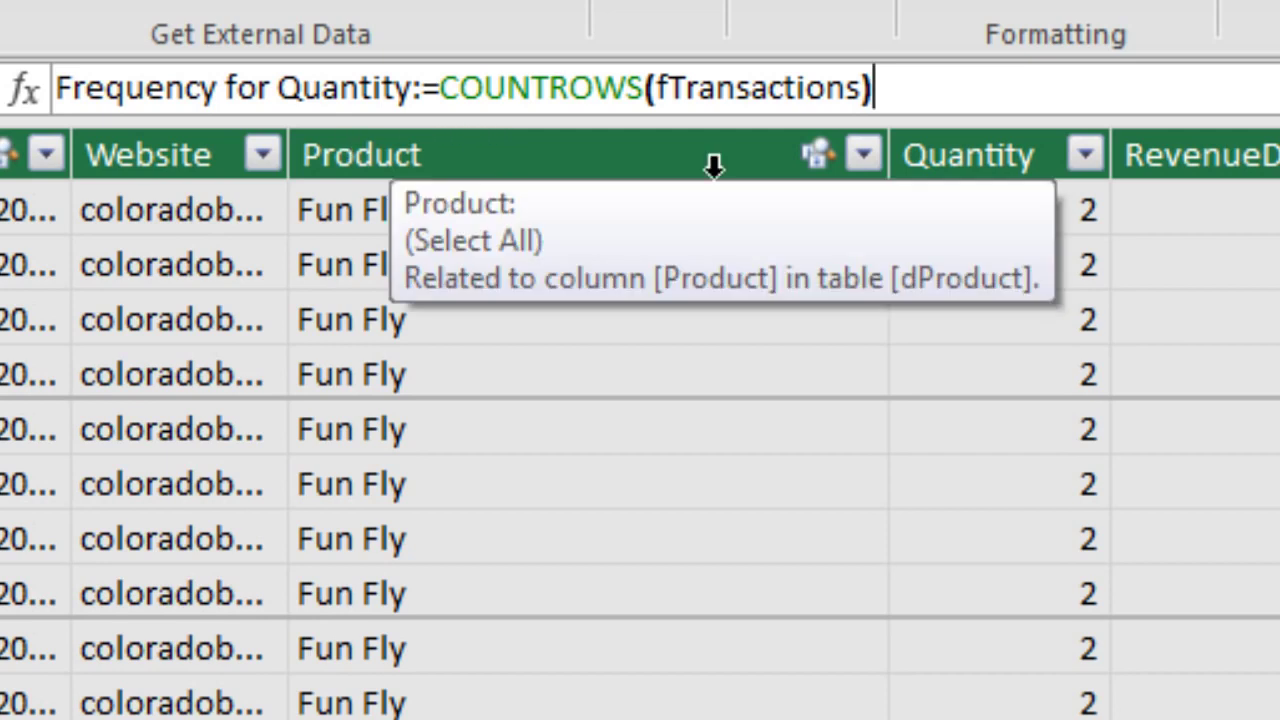
pyautogui.press('Return')
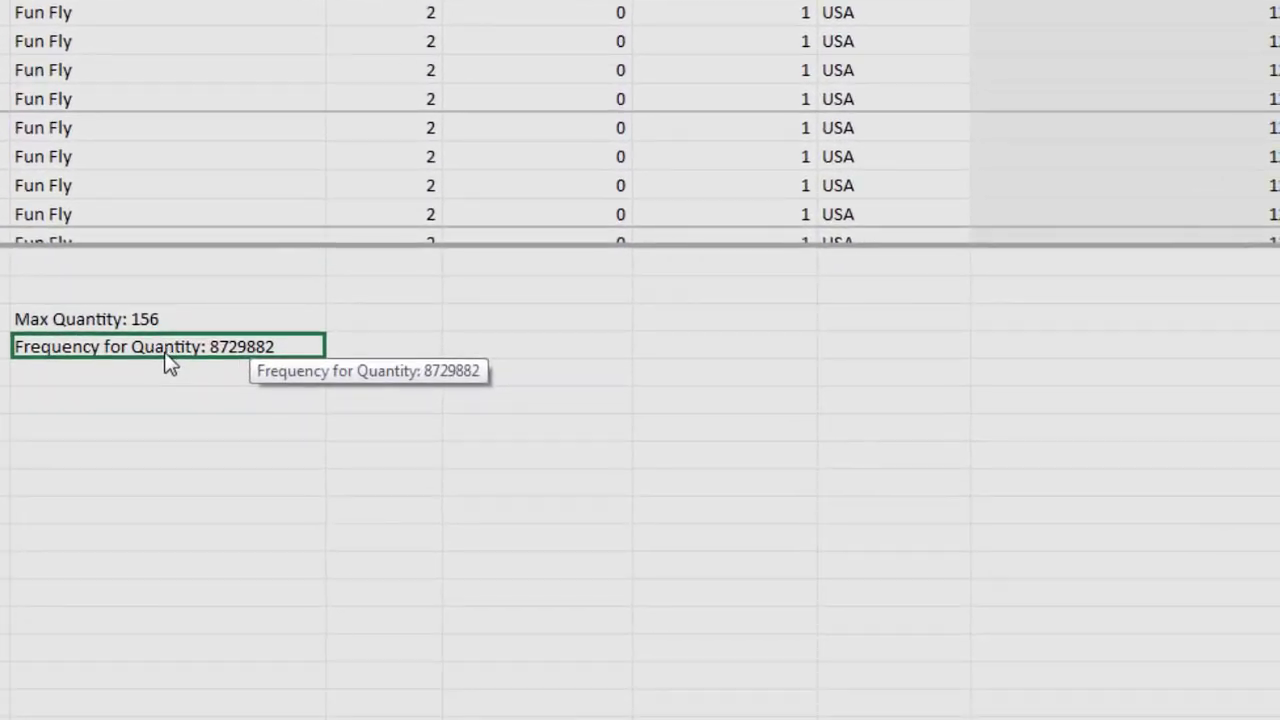
# - Format the Frequency for Quantity measure as a Whole Number with the 1000 separator
pyautogui.rightClick(175, 360)
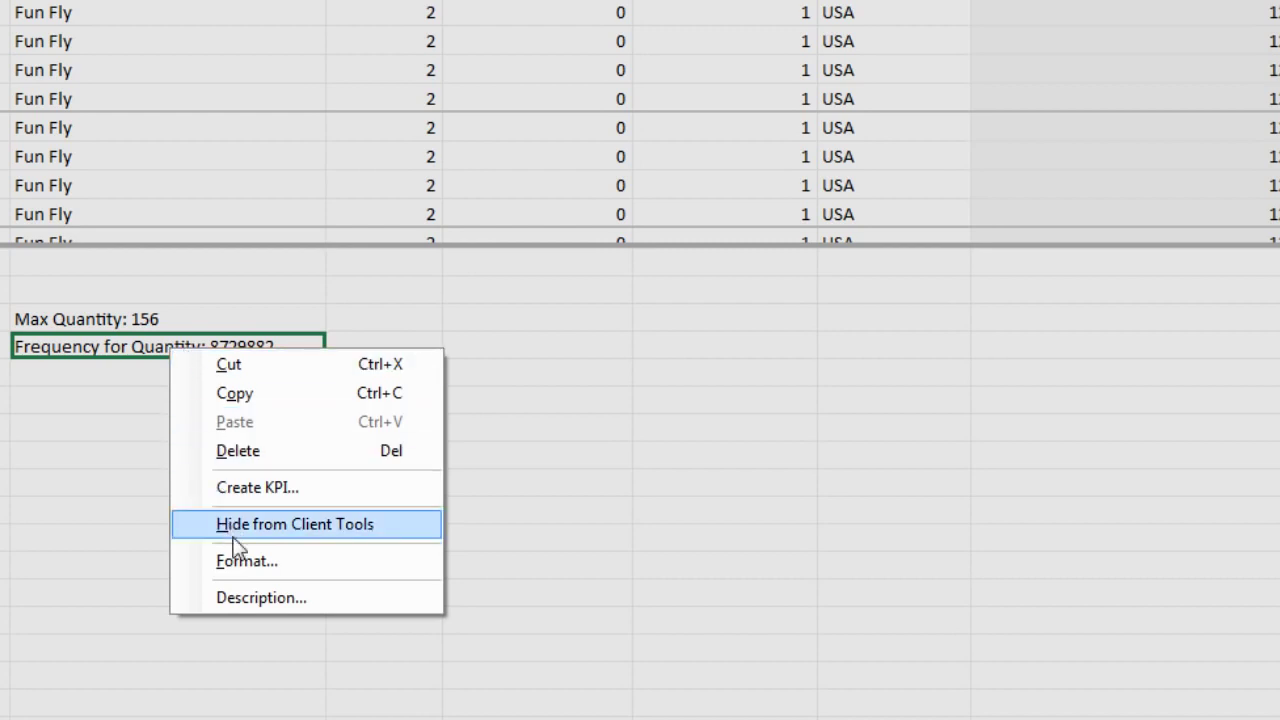
pyautogui.click(242, 562)
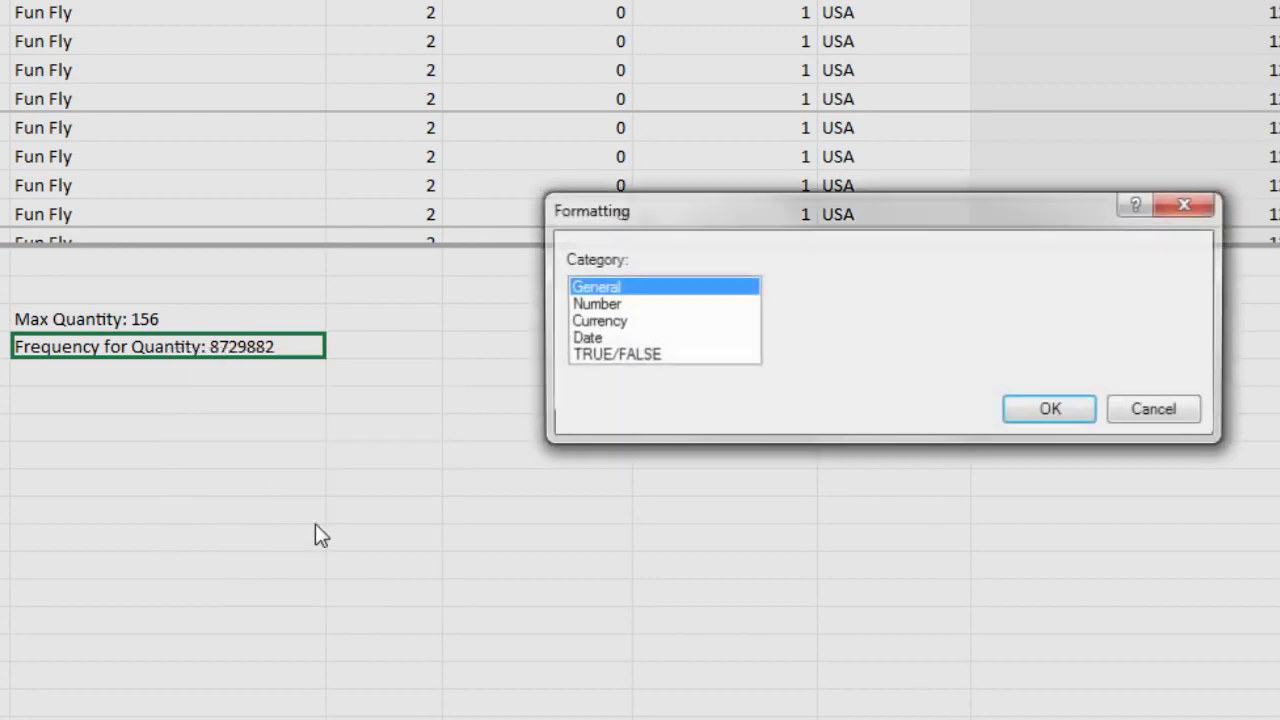
pyautogui.click(595, 304)
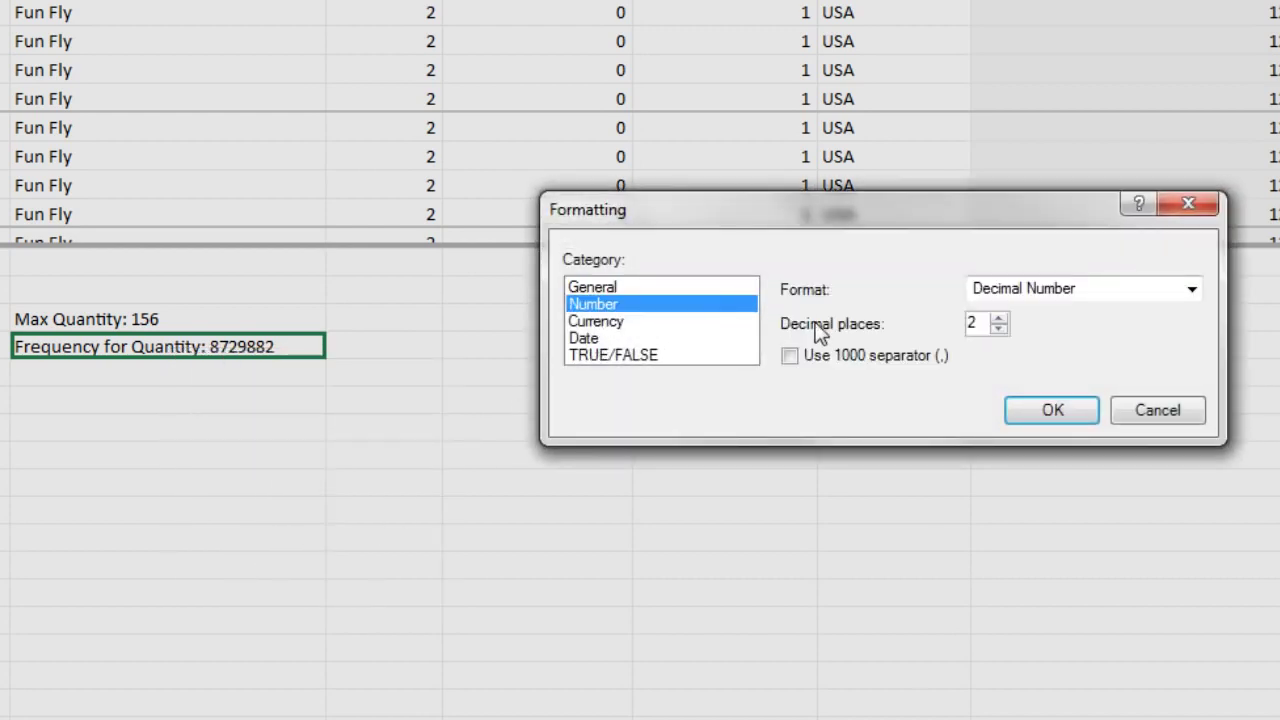
pyautogui.click(1003, 288)
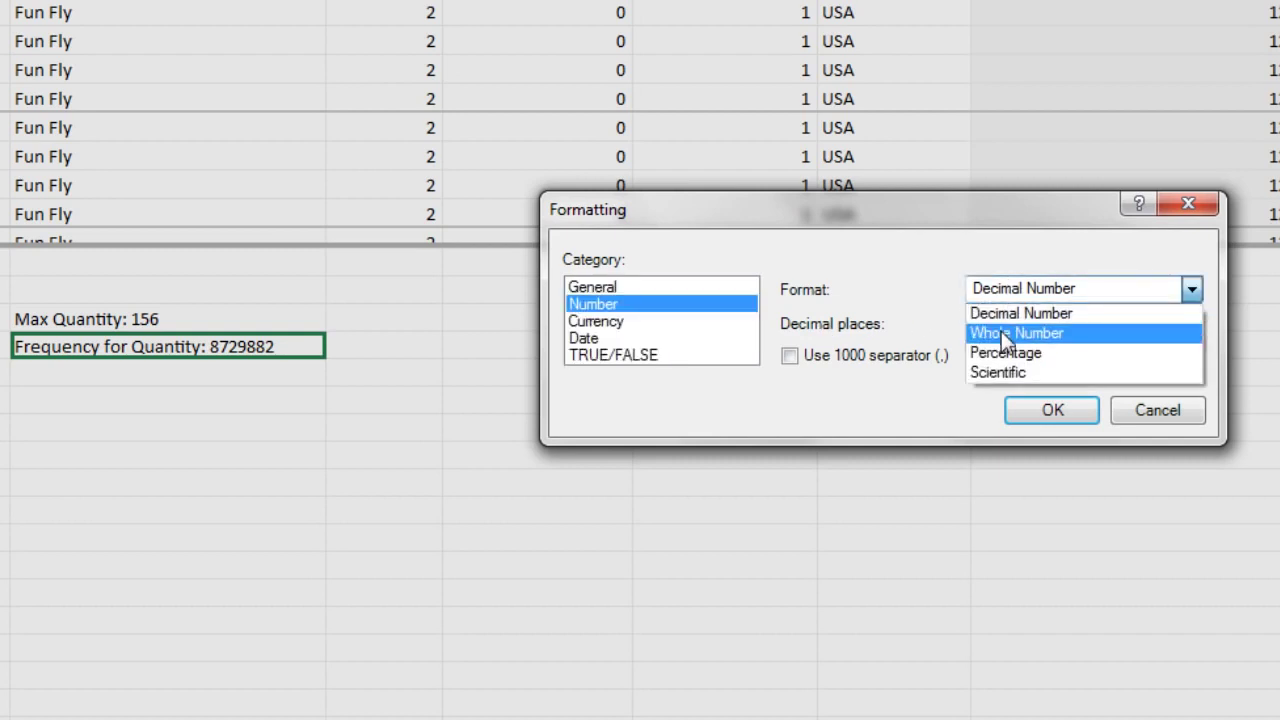
pyautogui.click(1001, 331)
pyautogui.click(791, 362)
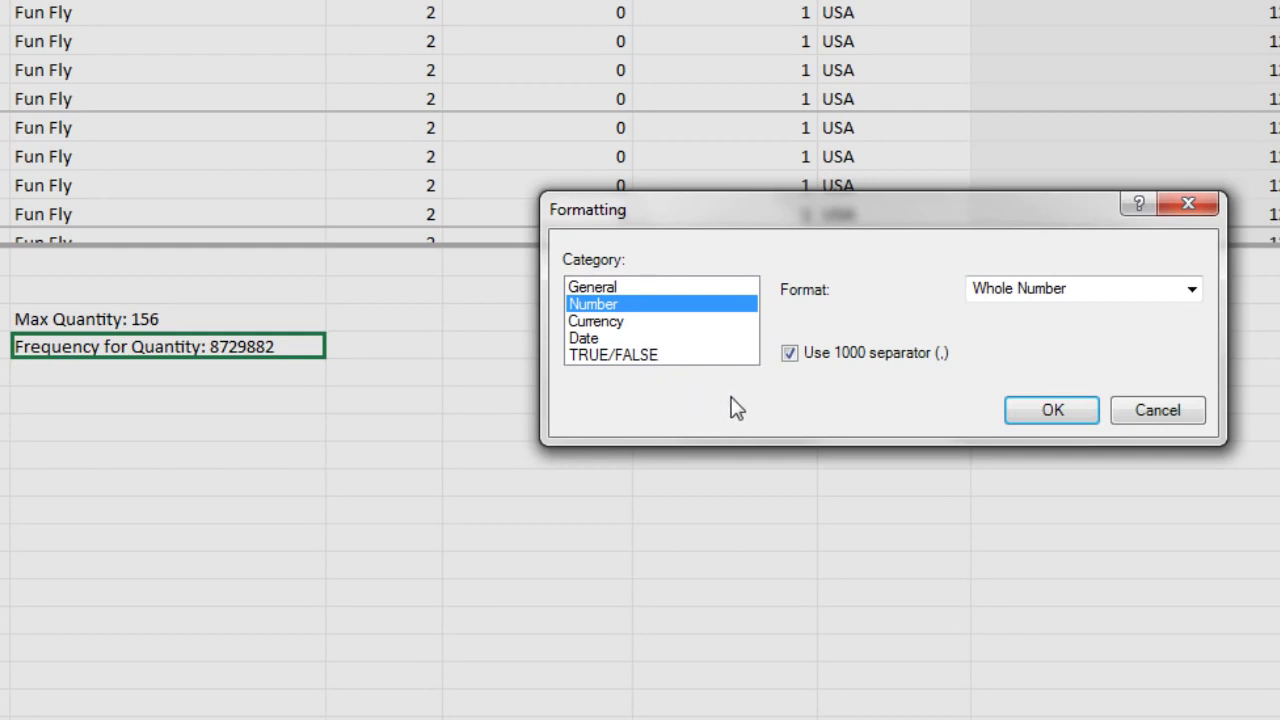
pyautogui.click(1050, 418)
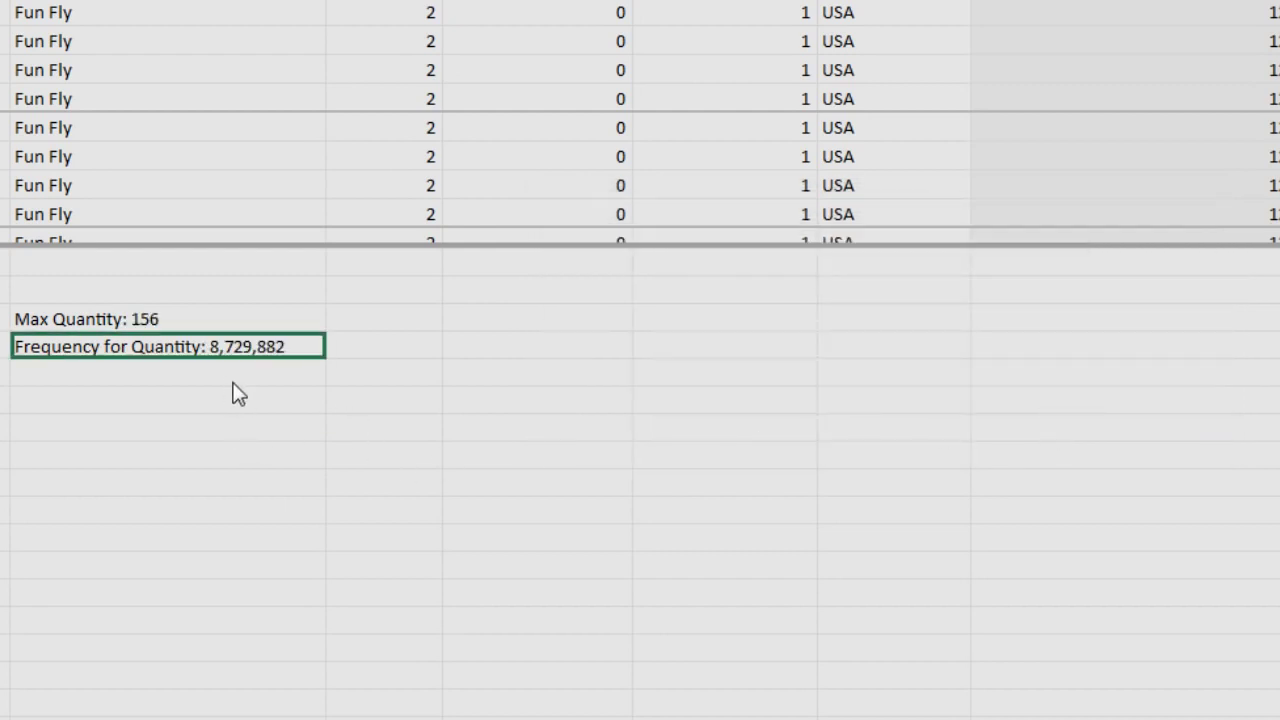
# - Switch back to the Excel workbook and add the Frequency for Quantity measure from fTransactions to the PivotTable's Values
pyautogui.hotkey('alt', 'Tab')
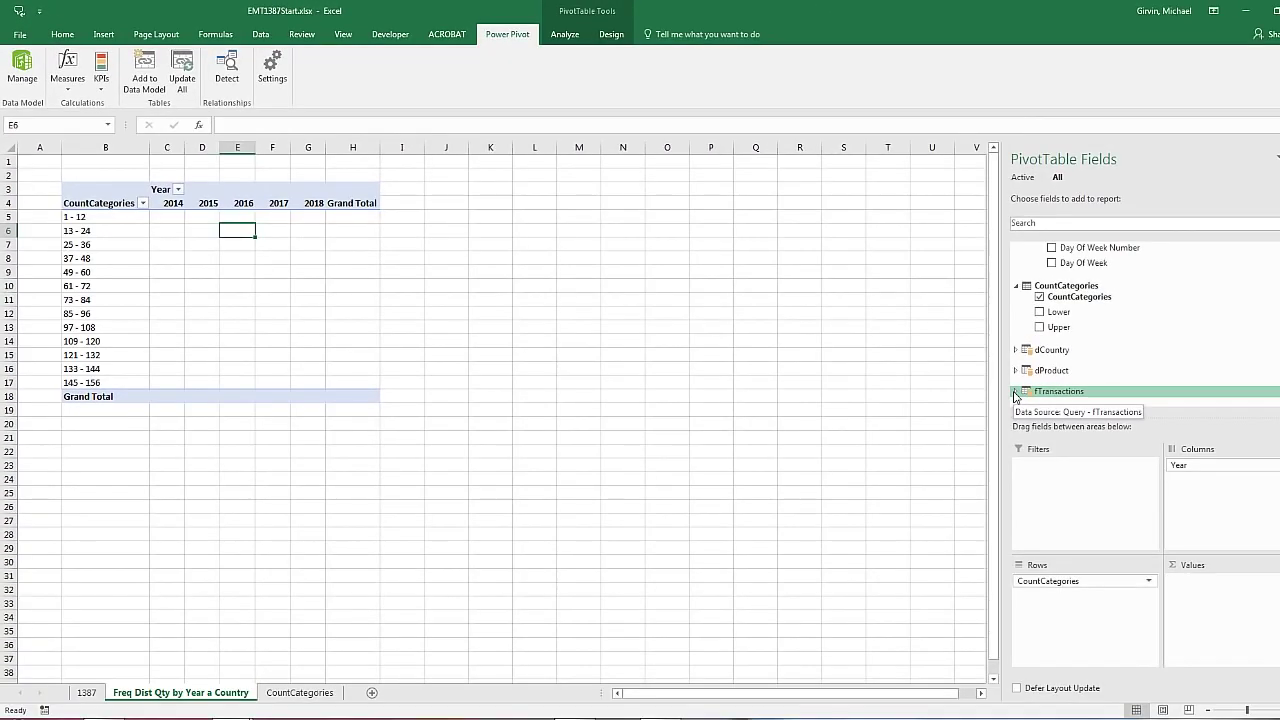
pyautogui.click(1015, 393)
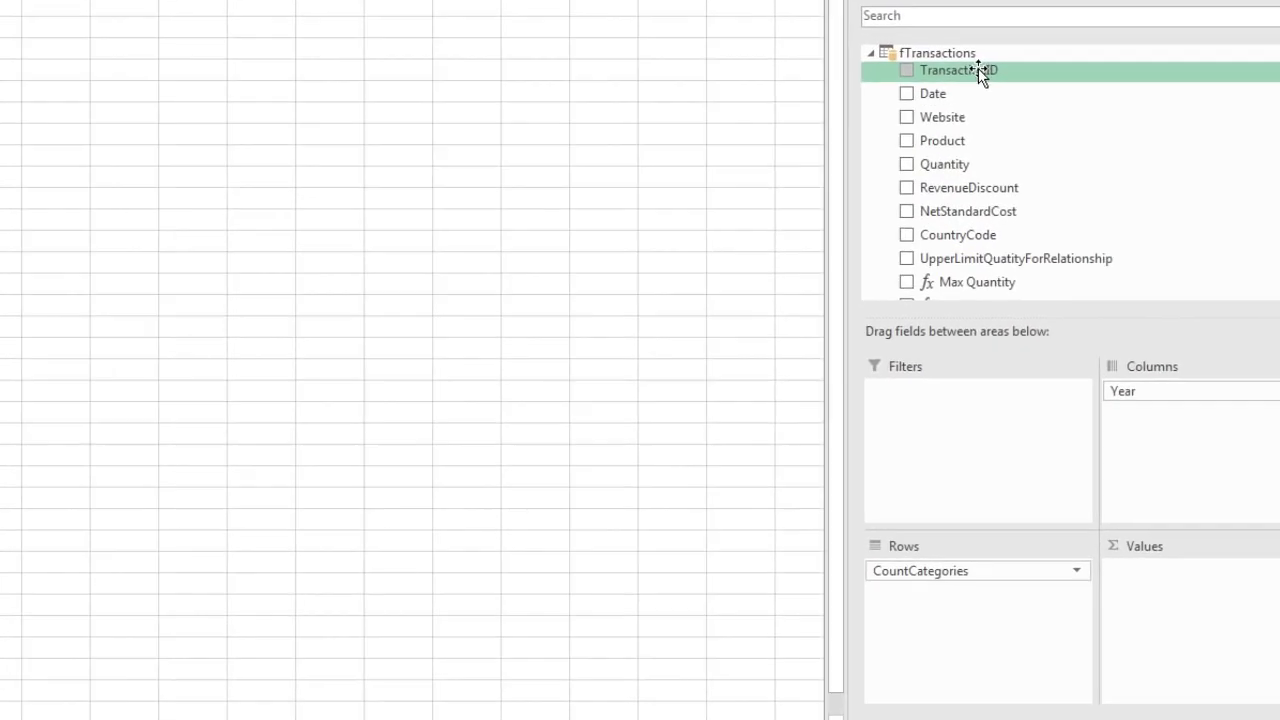
pyautogui.scroll(-1, 1100, 330)
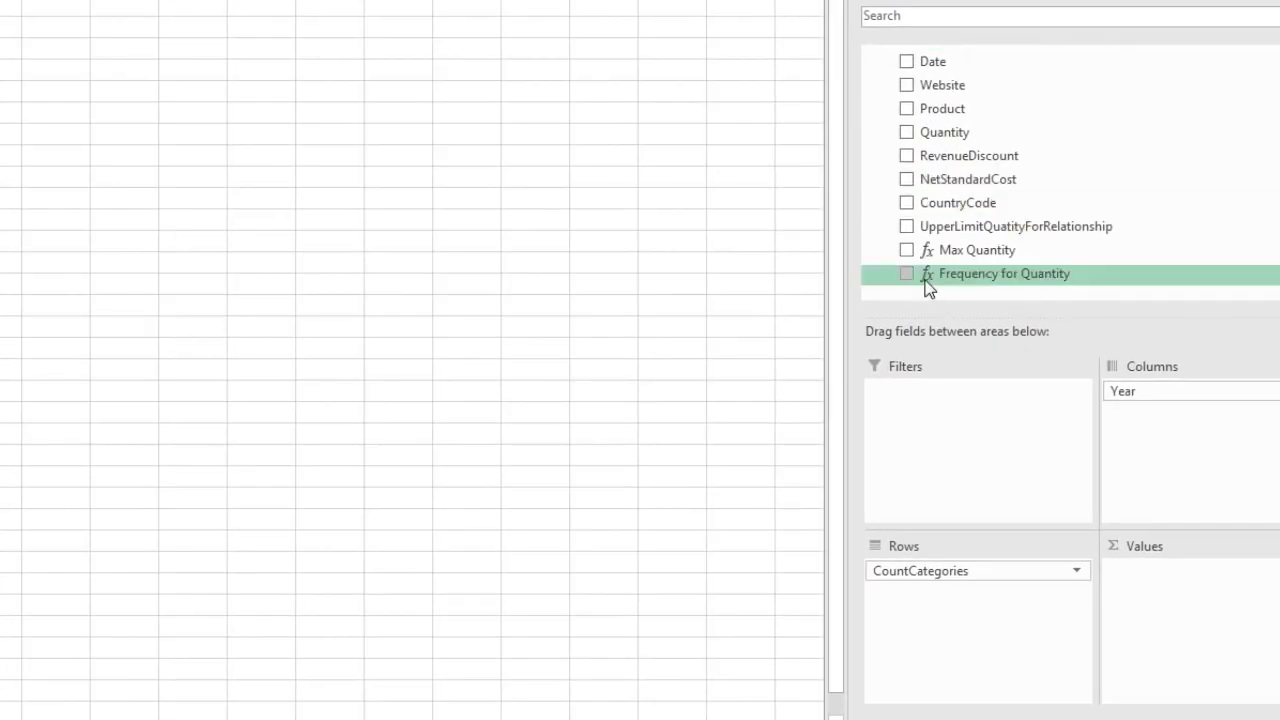
pyautogui.moveTo(971, 275); pyautogui.dragTo(1206, 616)
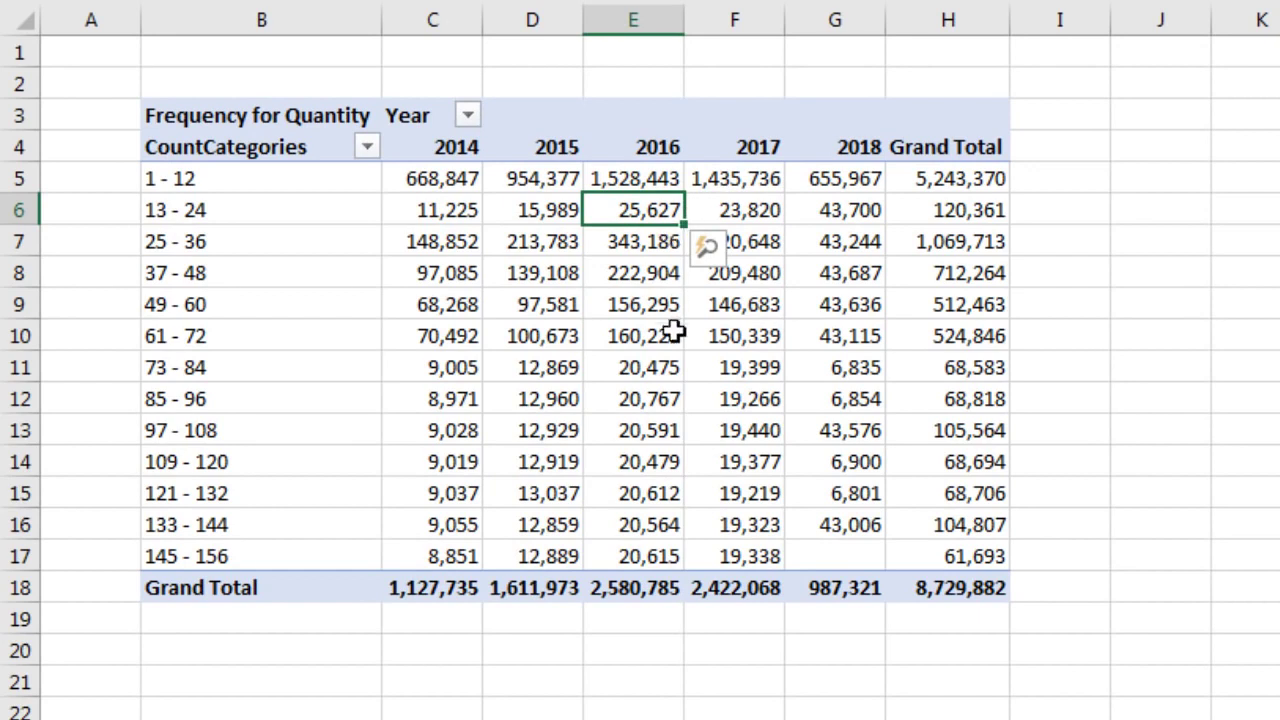
pyautogui.moveTo(675, 328)
pyautogui.moveTo(655, 242)
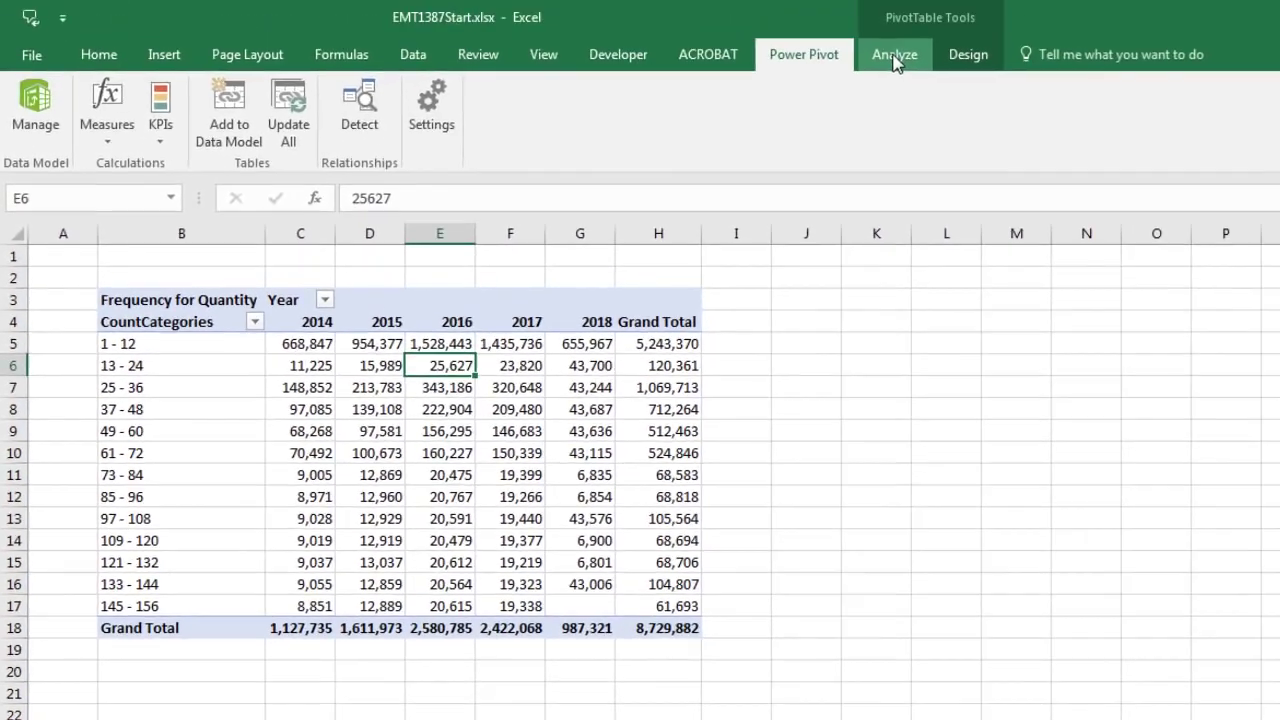
# - Insert a slicer for the Country field of the dCountry table
pyautogui.click(895, 58)
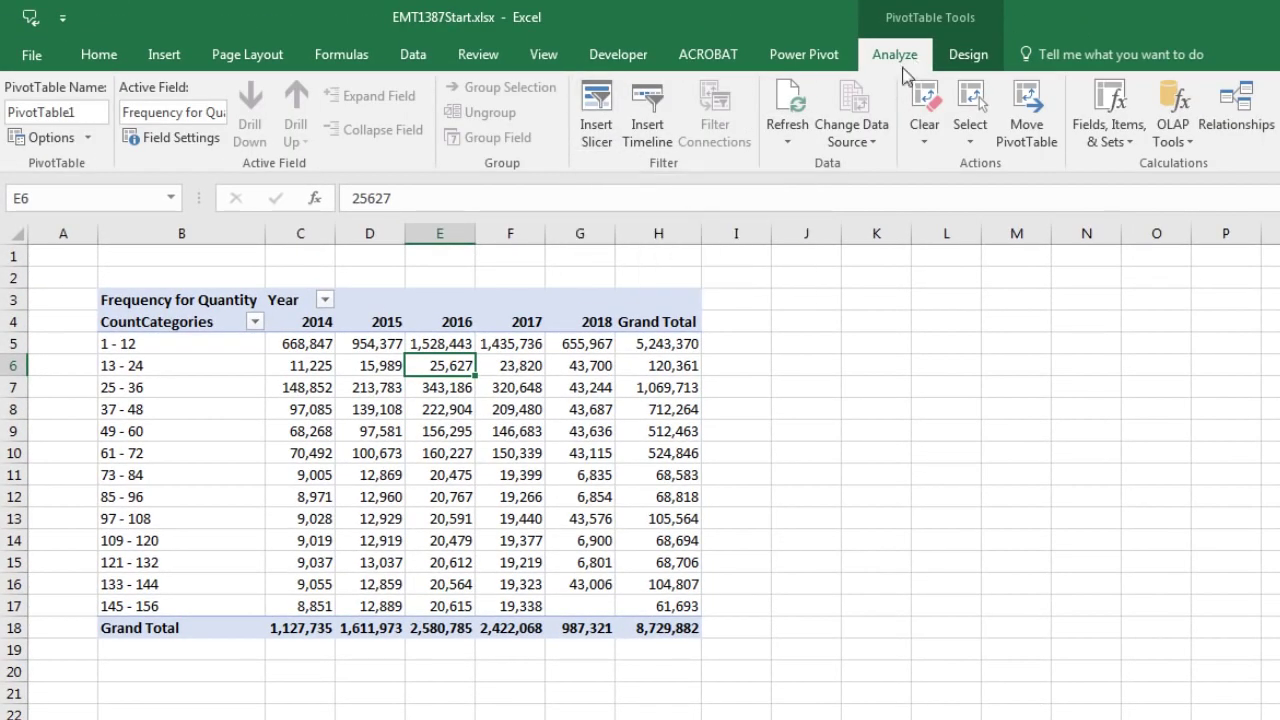
pyautogui.click(597, 112)
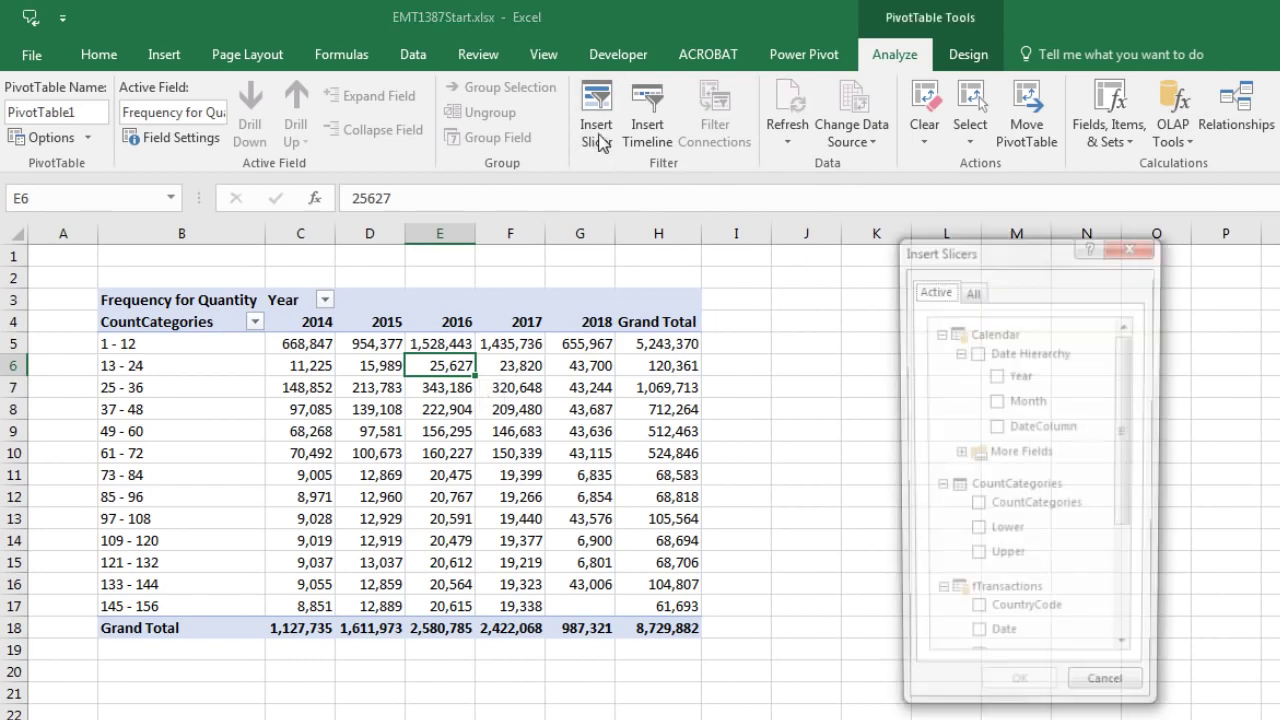
pyautogui.click(970, 292)
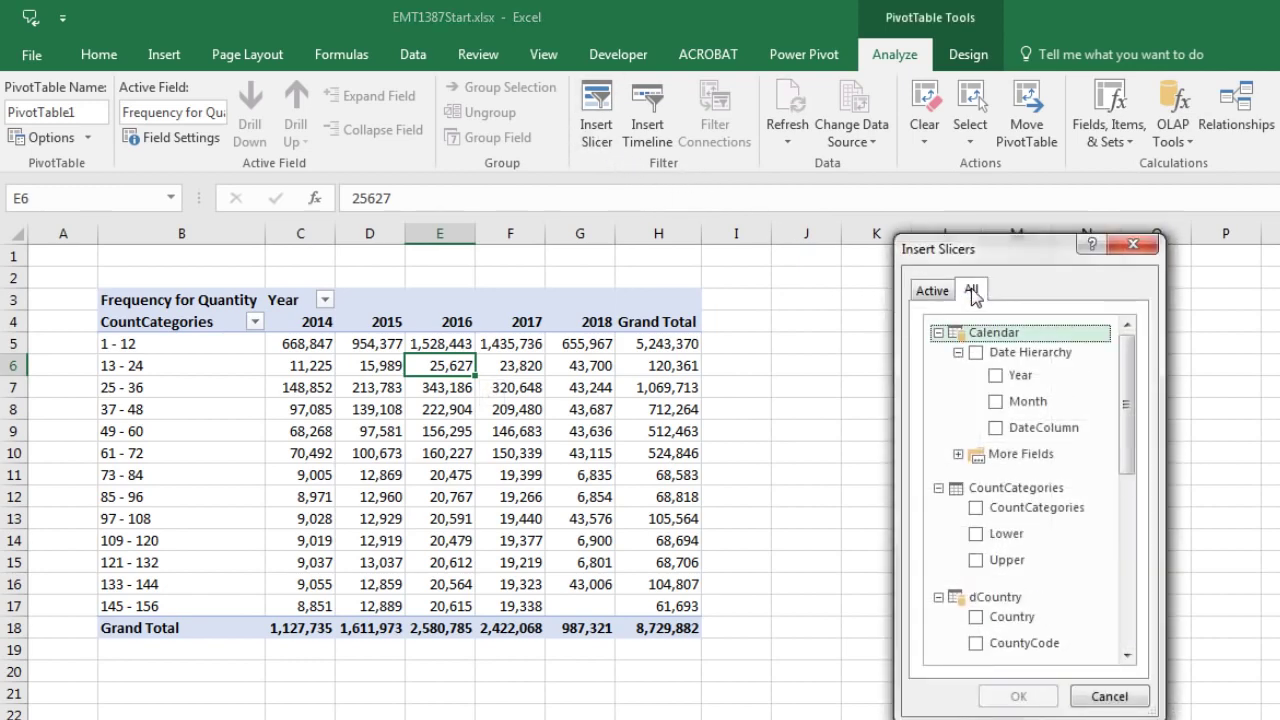
pyautogui.click(977, 619)
pyautogui.click(1044, 700)
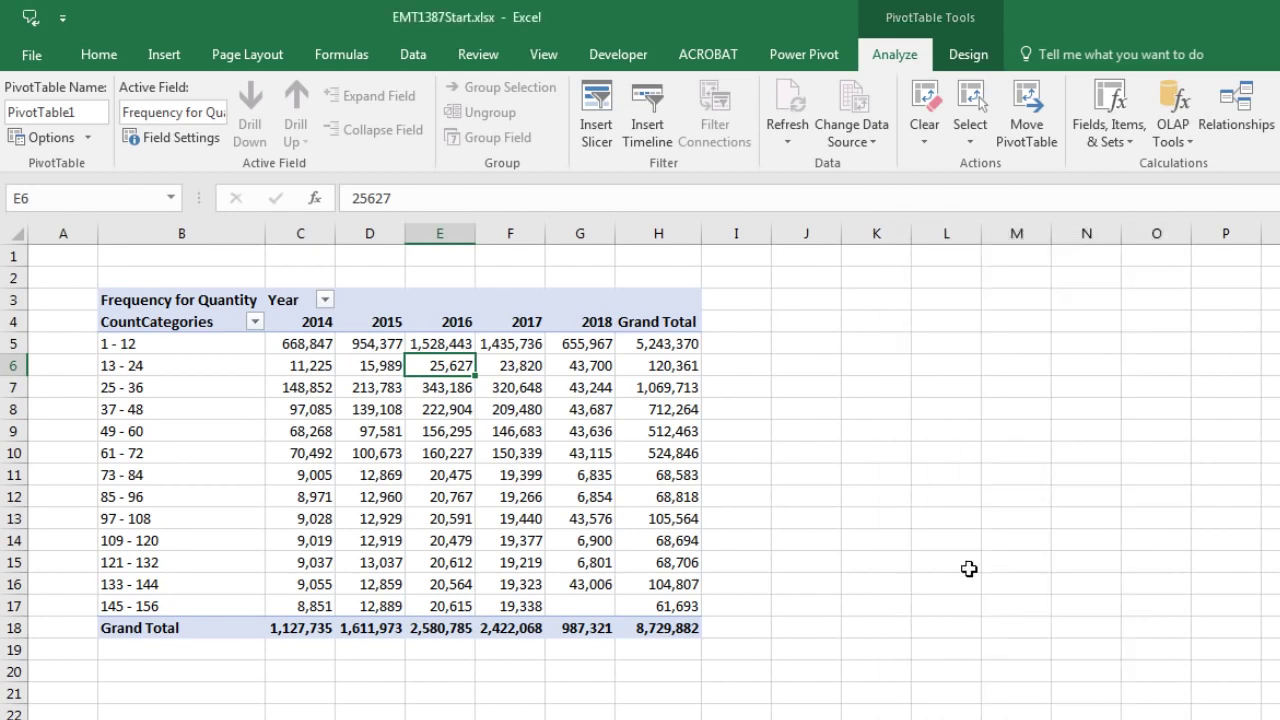
# - Place the Country slicer beside the PivotTable, set it to 3 columns and enlarge it to about 4.77" high by 6.77" wide
pyautogui.moveTo(846, 520); pyautogui.dragTo(814, 236)
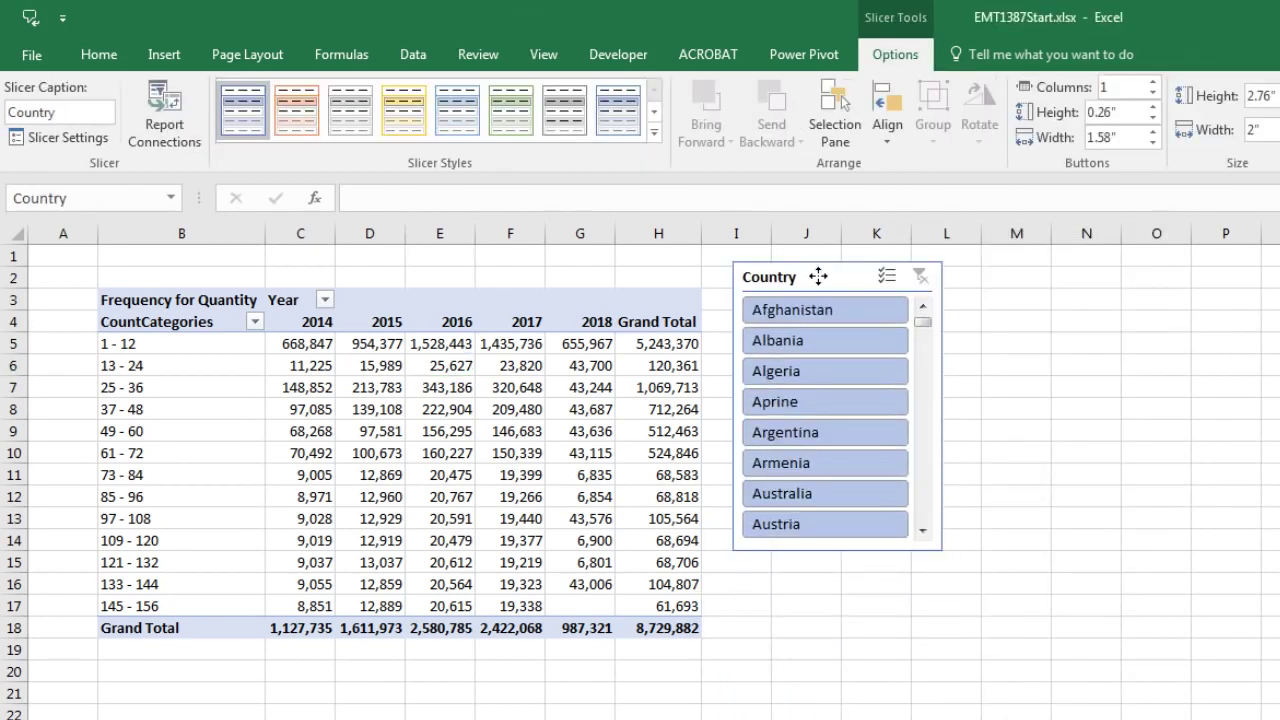
pyautogui.moveTo(940, 557); pyautogui.dragTo(1197, 692)
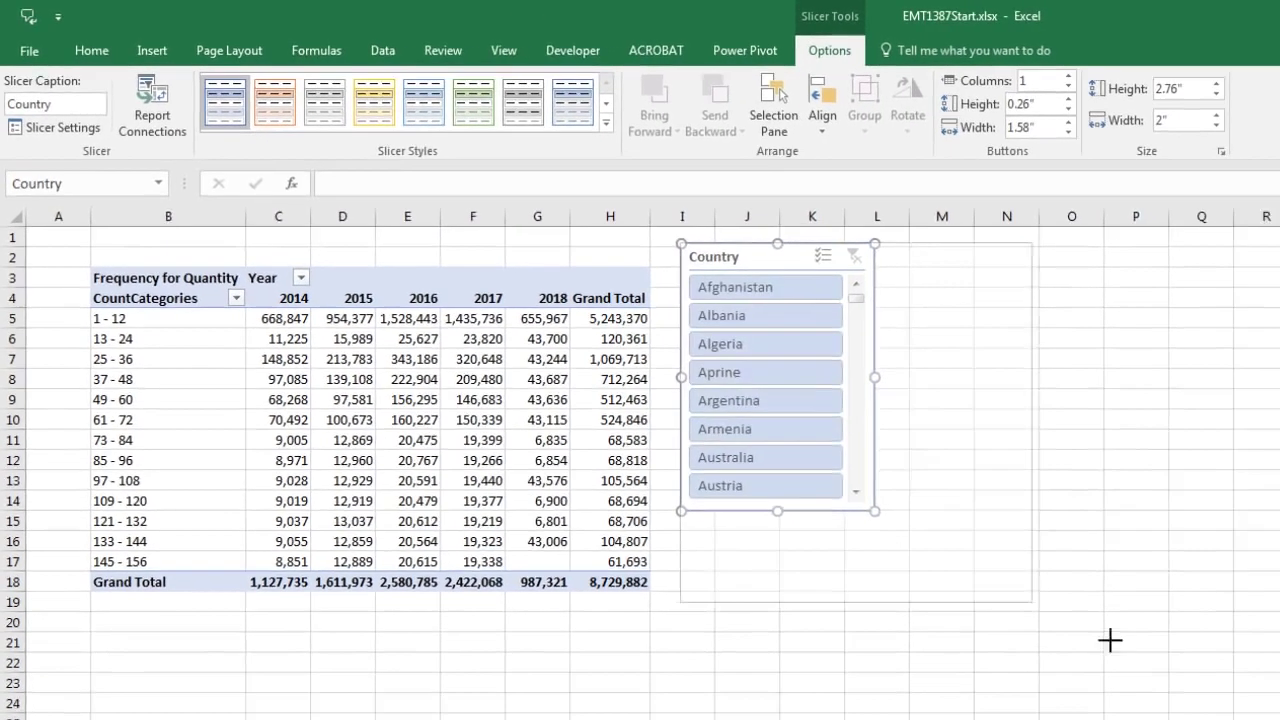
pyautogui.moveTo(1110, 640); pyautogui.dragTo(1150, 655)
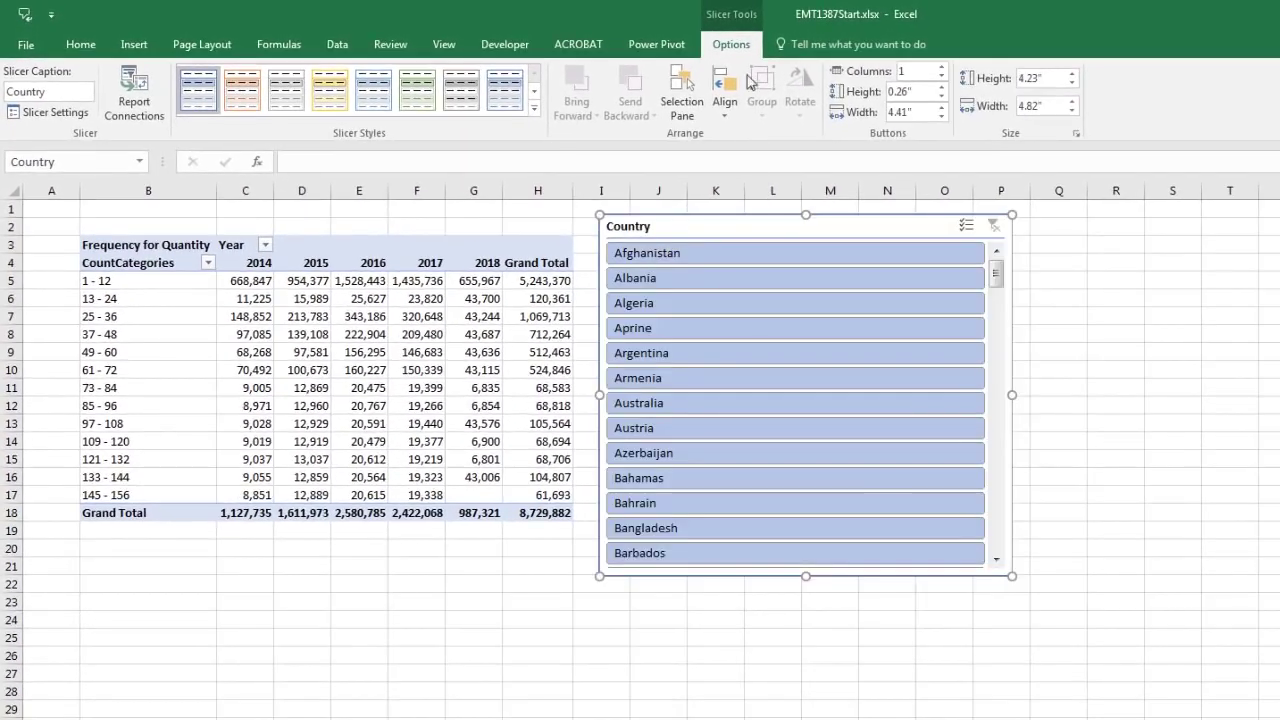
pyautogui.click(941, 66)
pyautogui.click(941, 66)
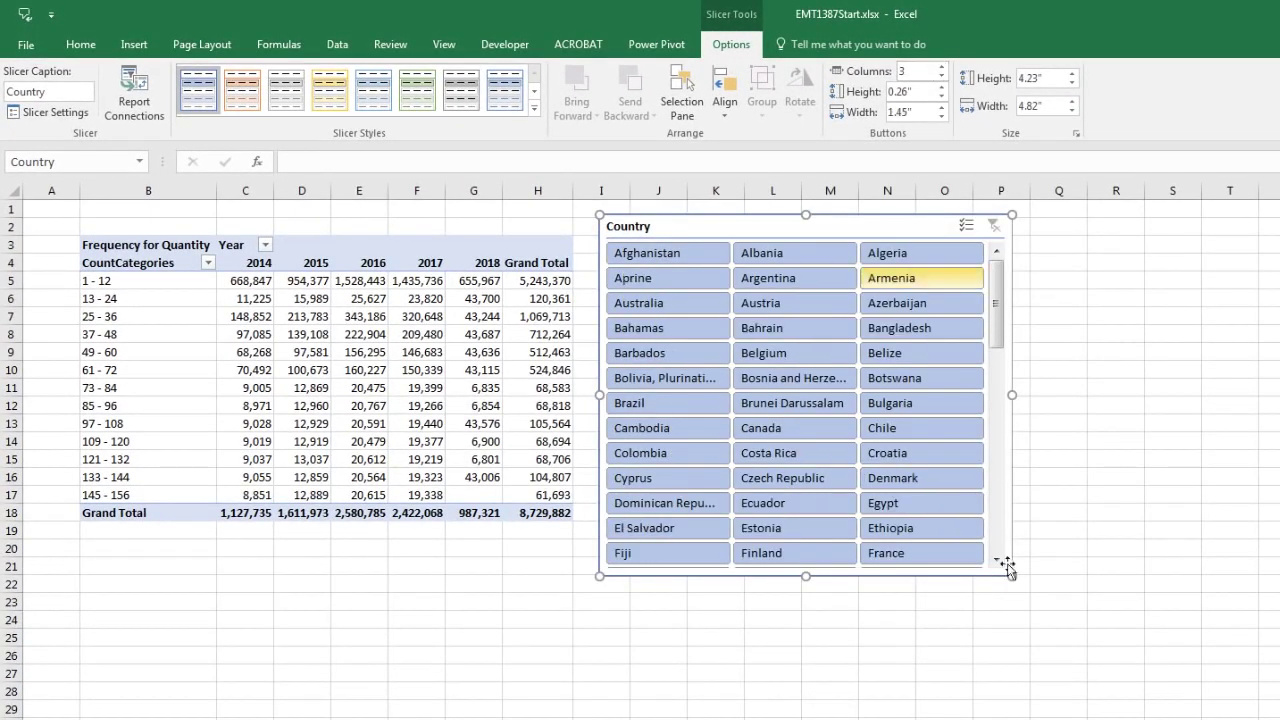
pyautogui.moveTo(1012, 576); pyautogui.dragTo(1180, 622)
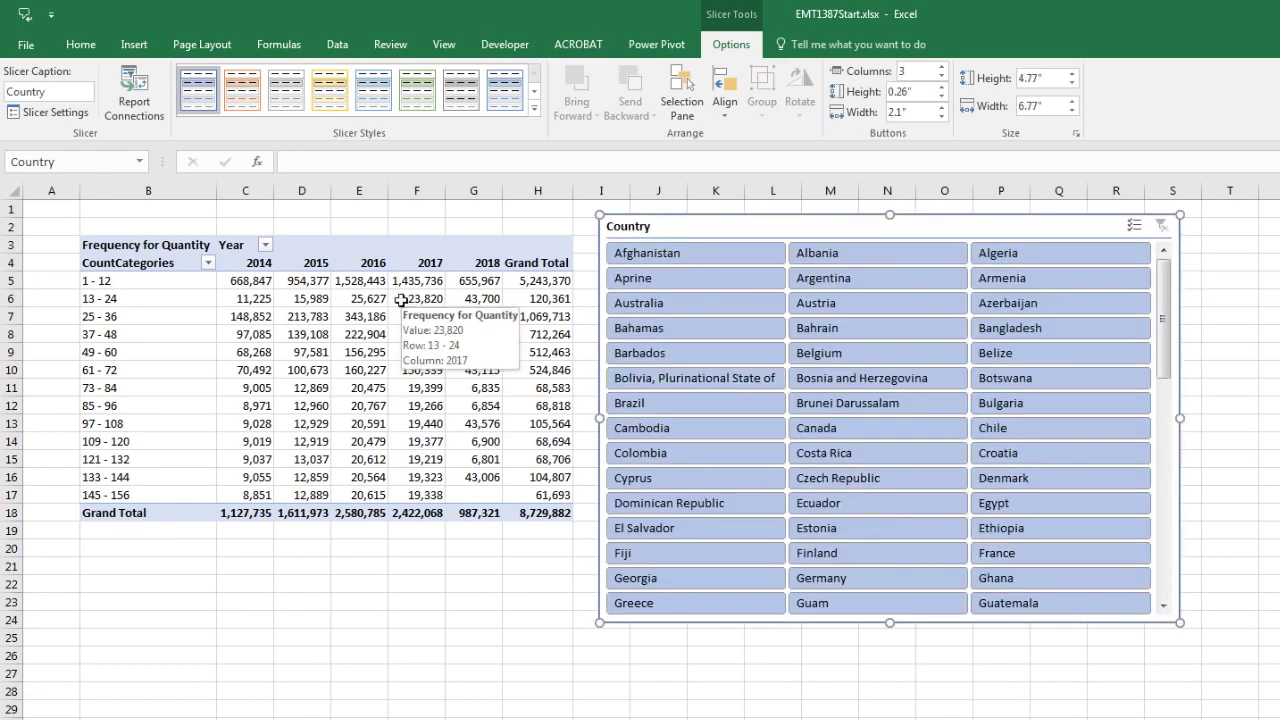
# - Filter the PivotTable to Canada with the Country slicer
pyautogui.click(365, 300)
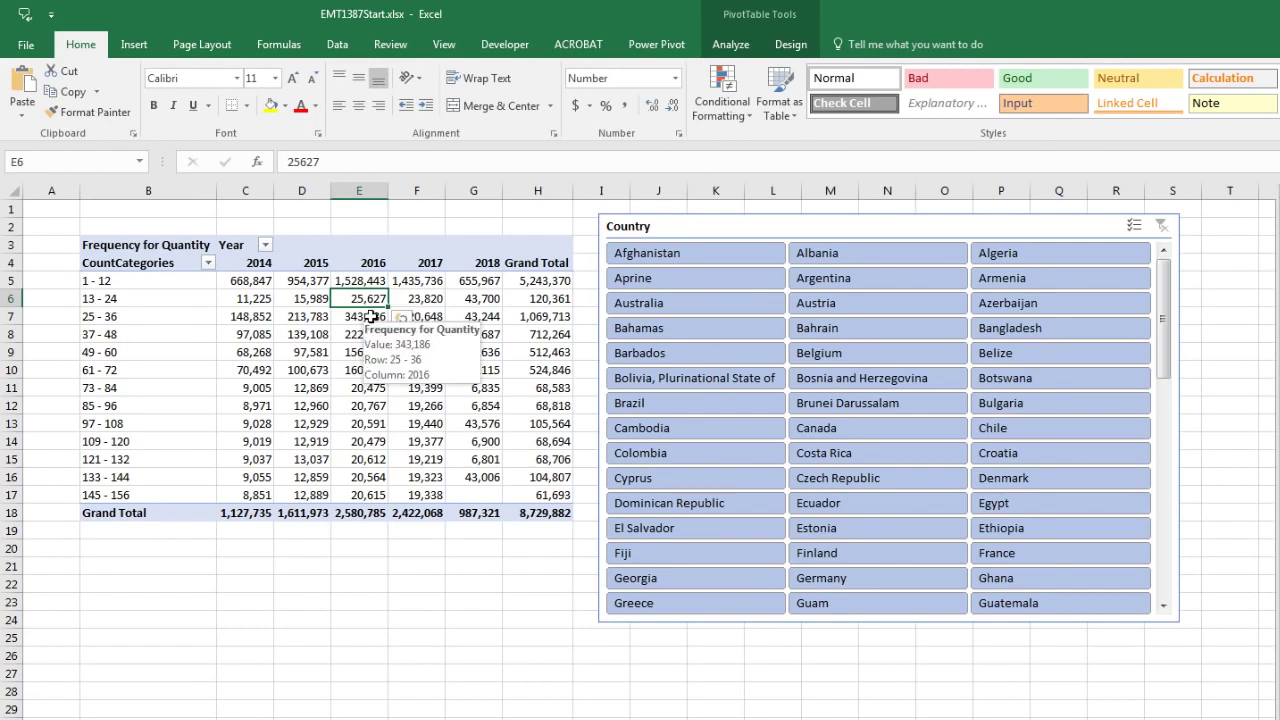
pyautogui.click(826, 430)
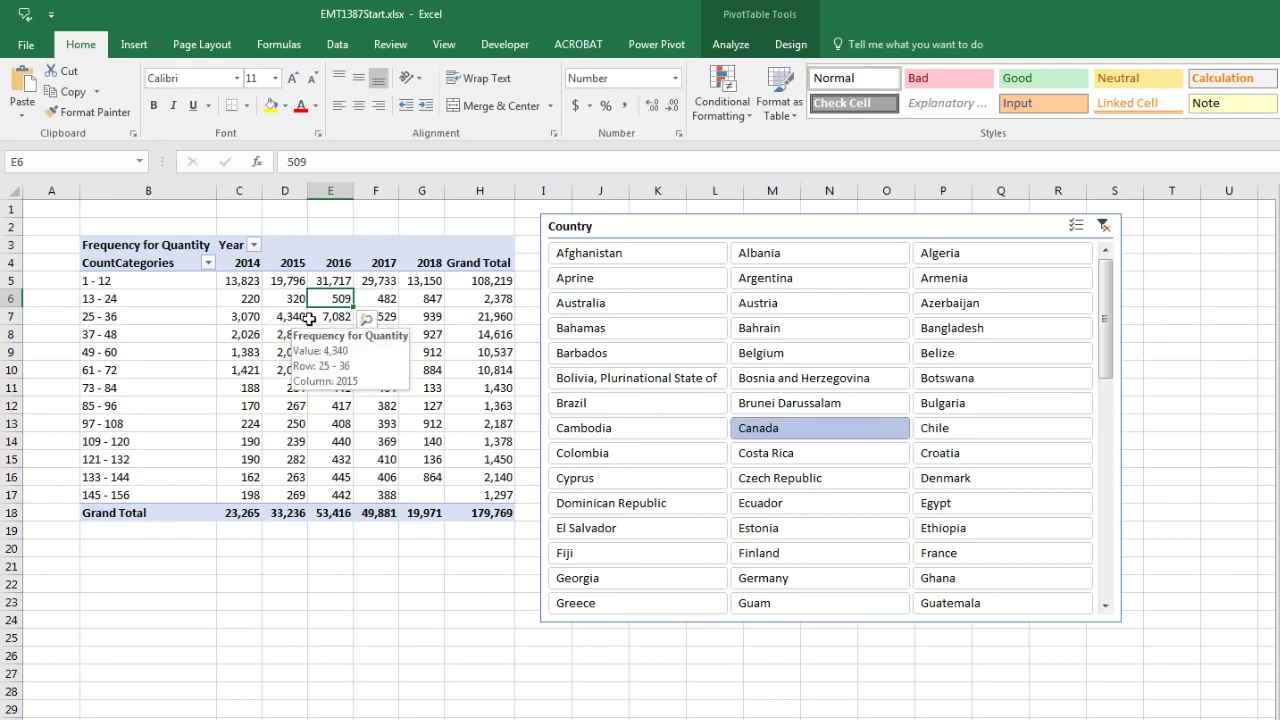
pyautogui.moveTo(465, 401)
# - Switch to the Power Pivot window and show the Data Model in diagram view to examine how the tables filter fTransactions
pyautogui.hotkey('alt', 'Tab')
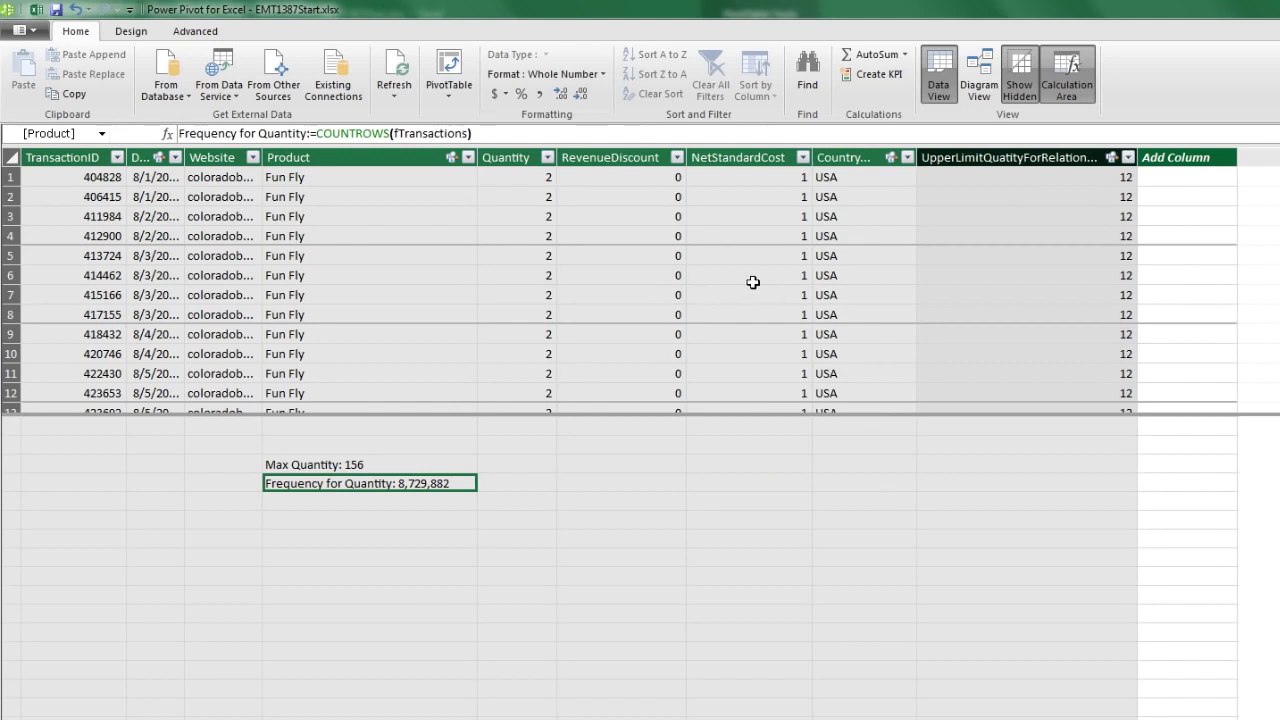
pyautogui.click(962, 86)
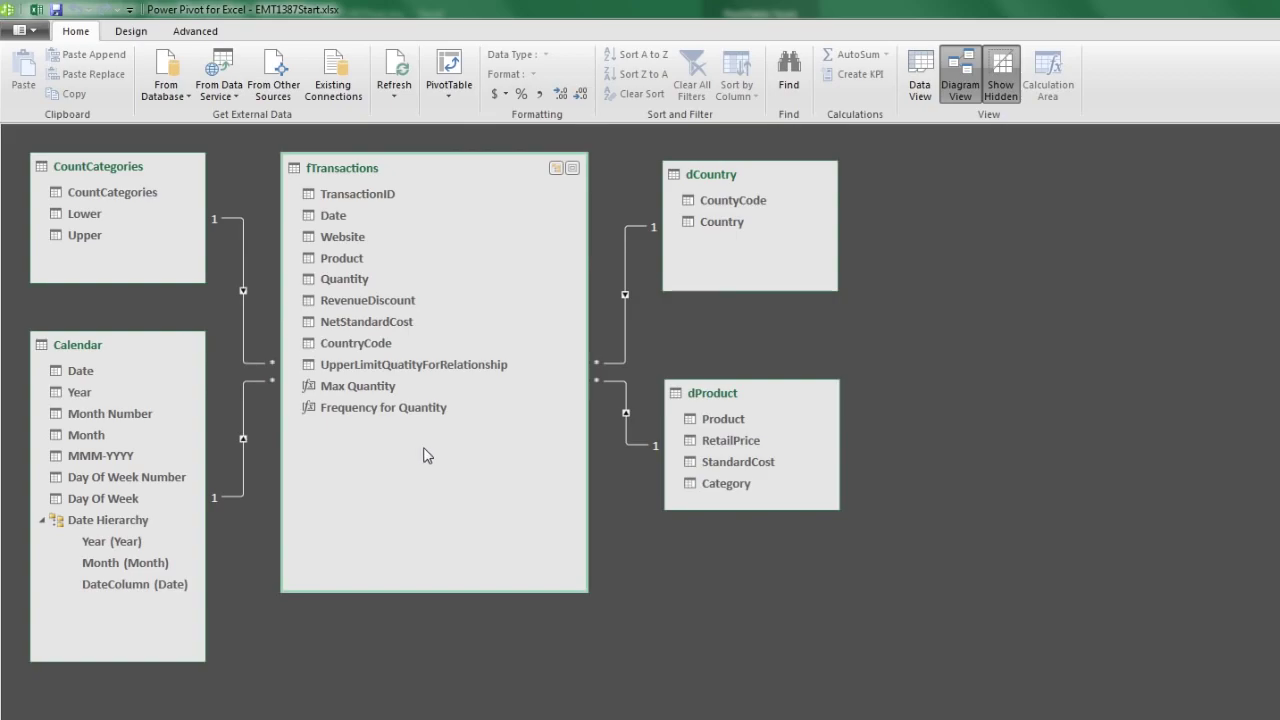
# - Return to the Excel workbook, clear the Country slicer's filter and move the slicer slightly farther from the PivotTable
pyautogui.hotkey('alt', 'Tab')
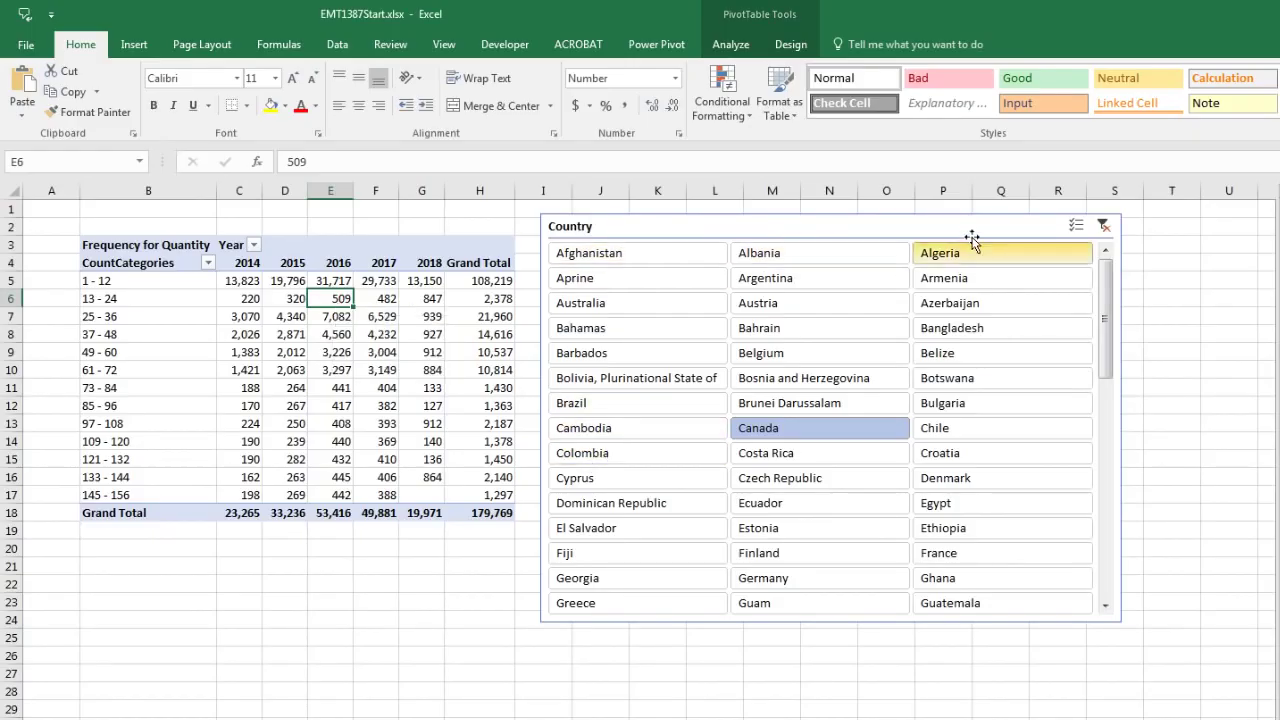
pyautogui.click(1103, 225)
pyautogui.moveTo(906, 231); pyautogui.dragTo(922, 227)
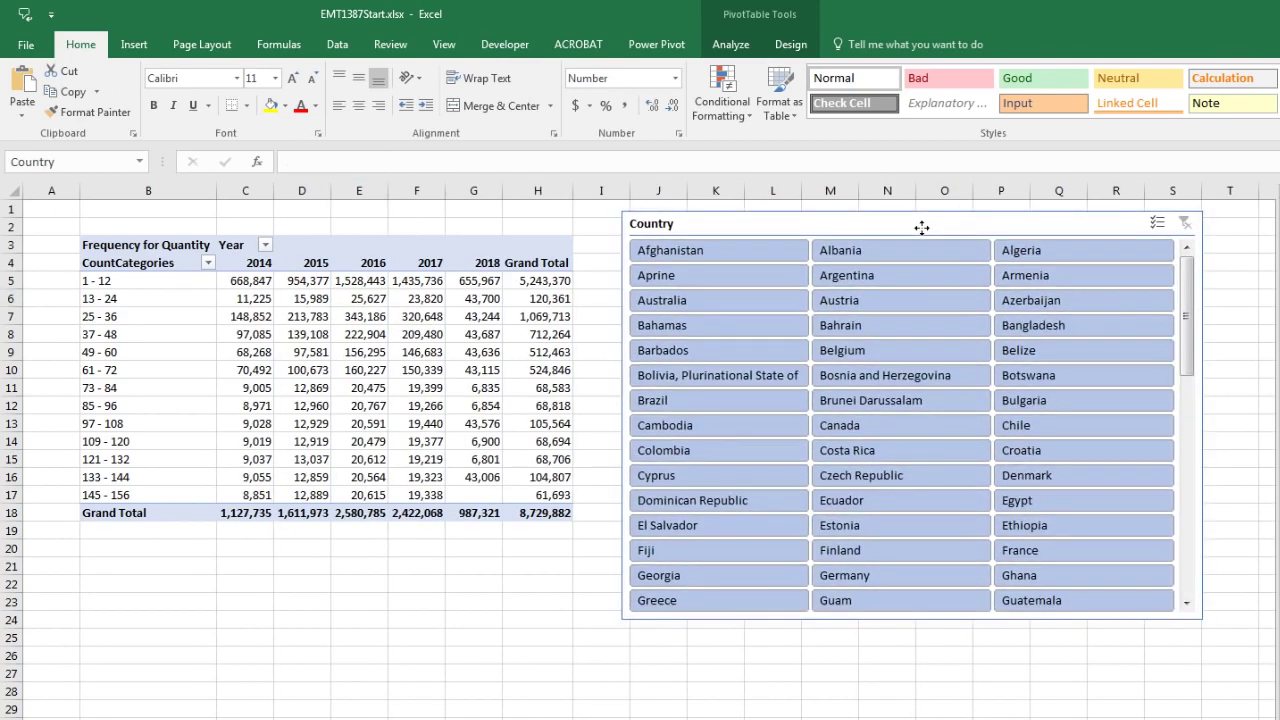
# - Apply a Blue-White-Red color scale from cell C5 to all cells showing "Frequency for Quantity" values for "CountCategories" and "Year"
pyautogui.click(232, 279)
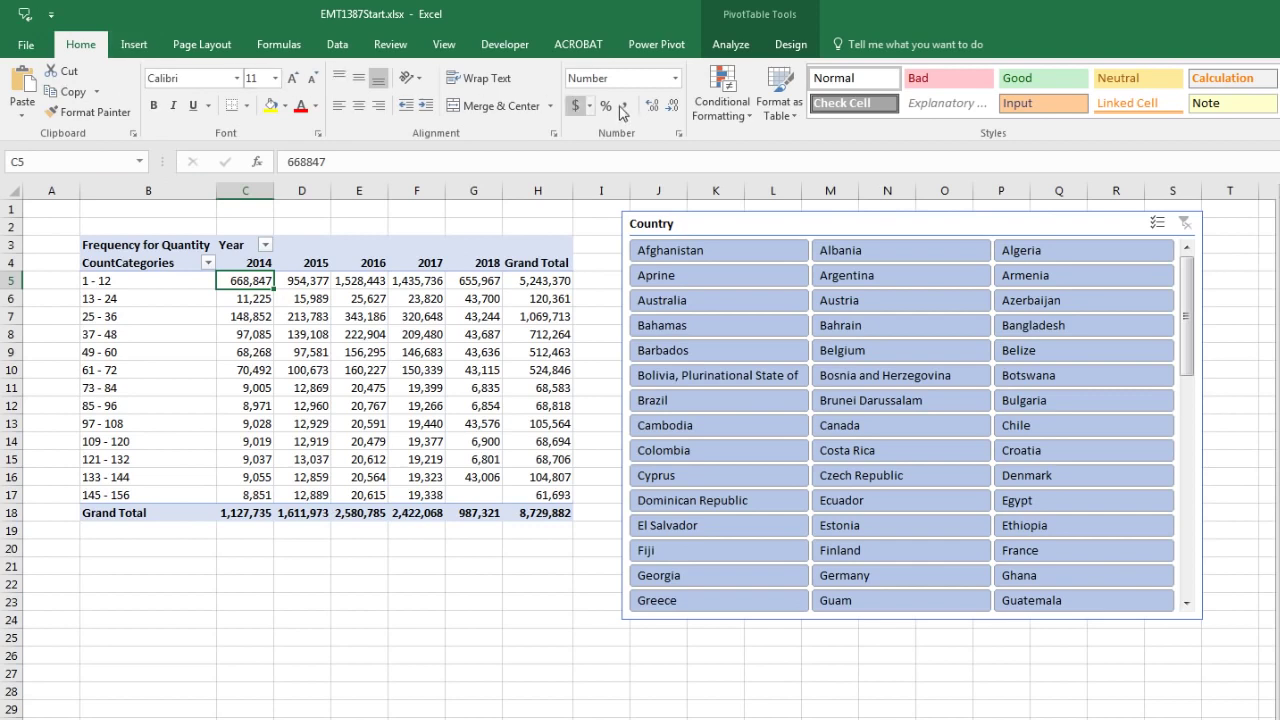
pyautogui.click(745, 117)
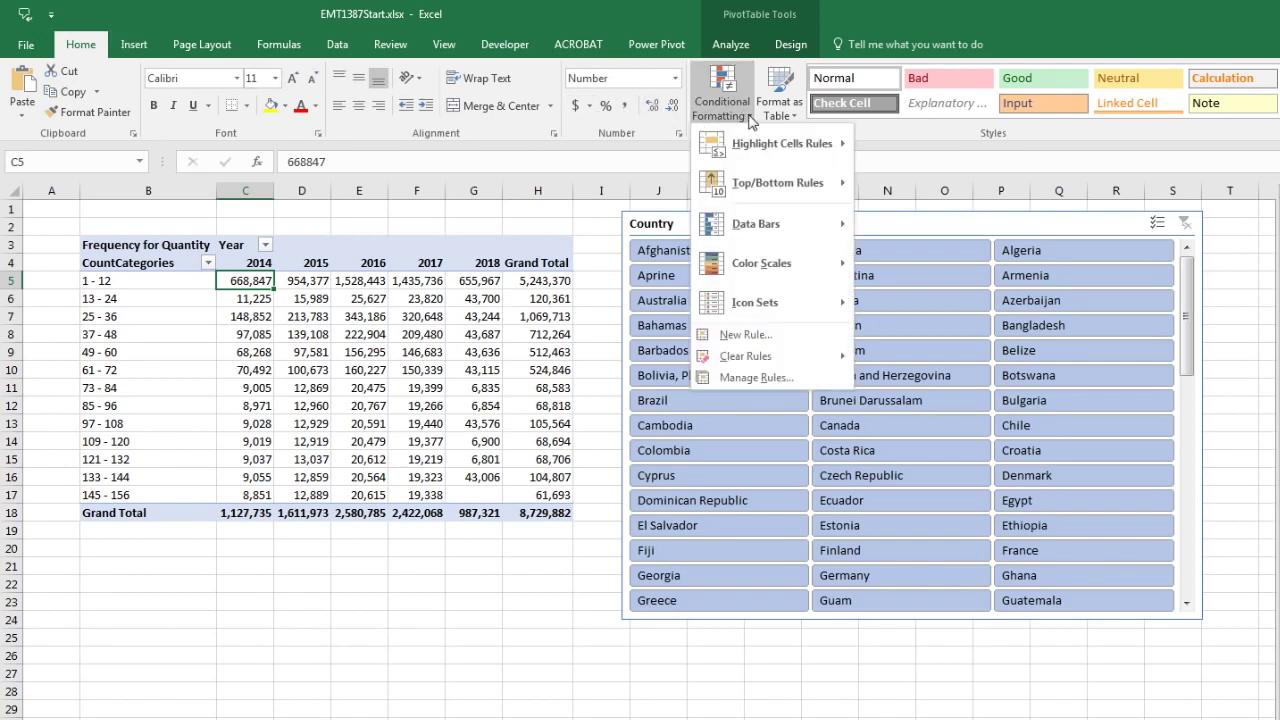
pyautogui.moveTo(766, 270)
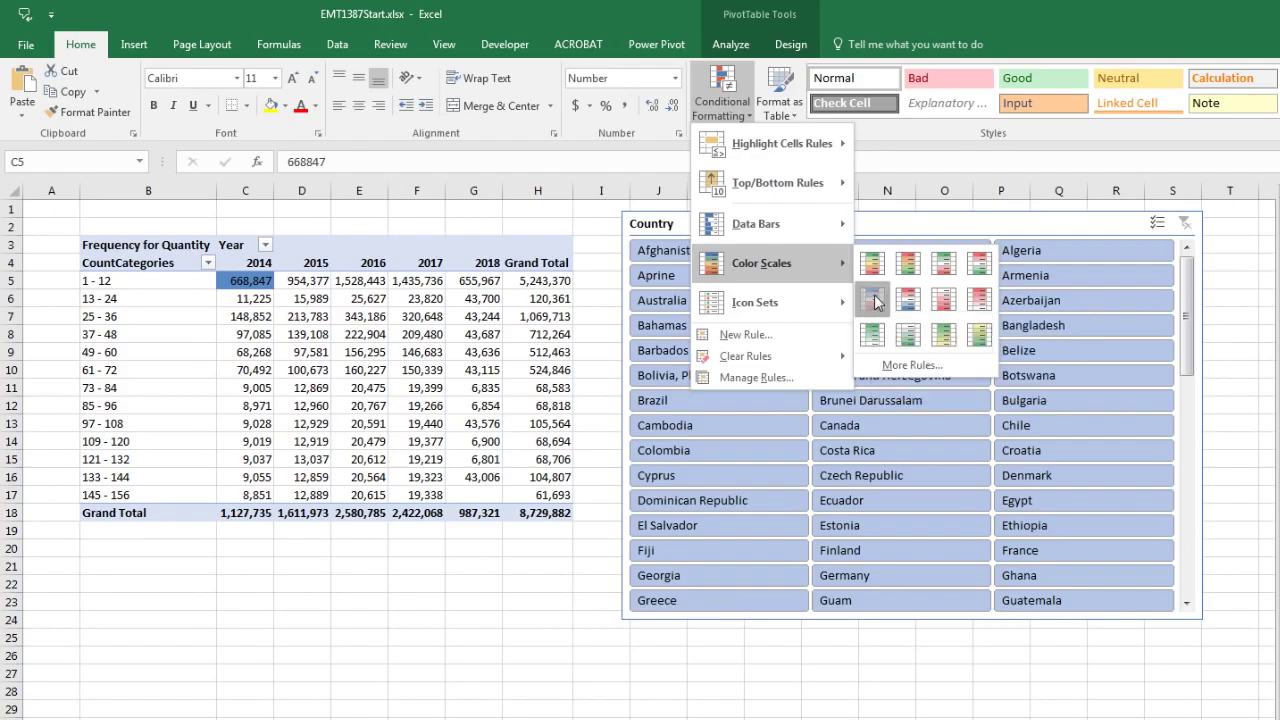
pyautogui.click(874, 300)
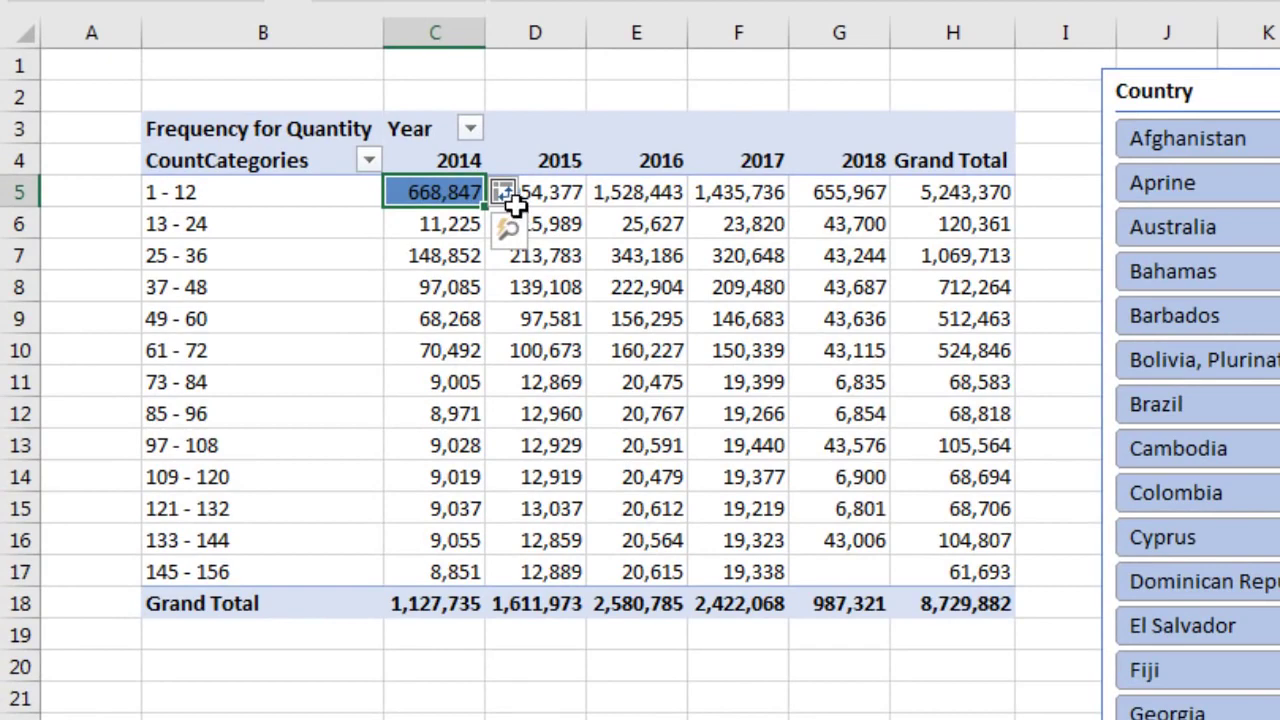
pyautogui.click(531, 192)
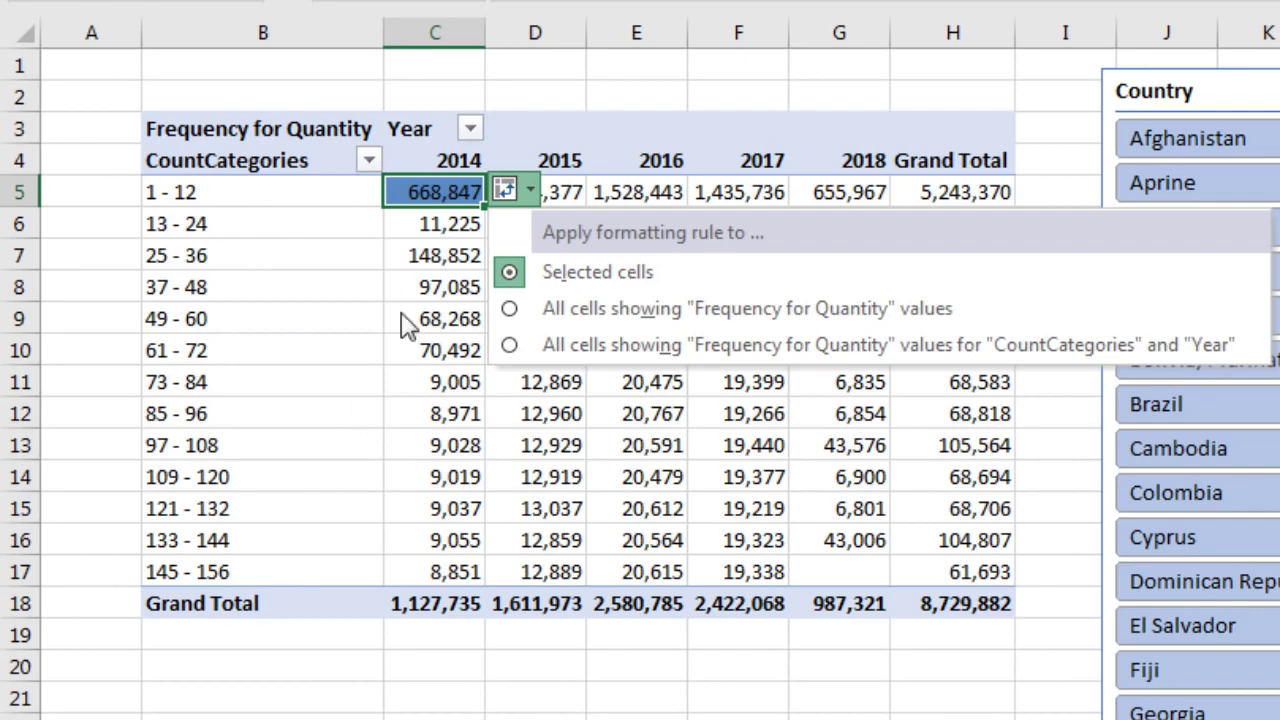
pyautogui.click(512, 348)
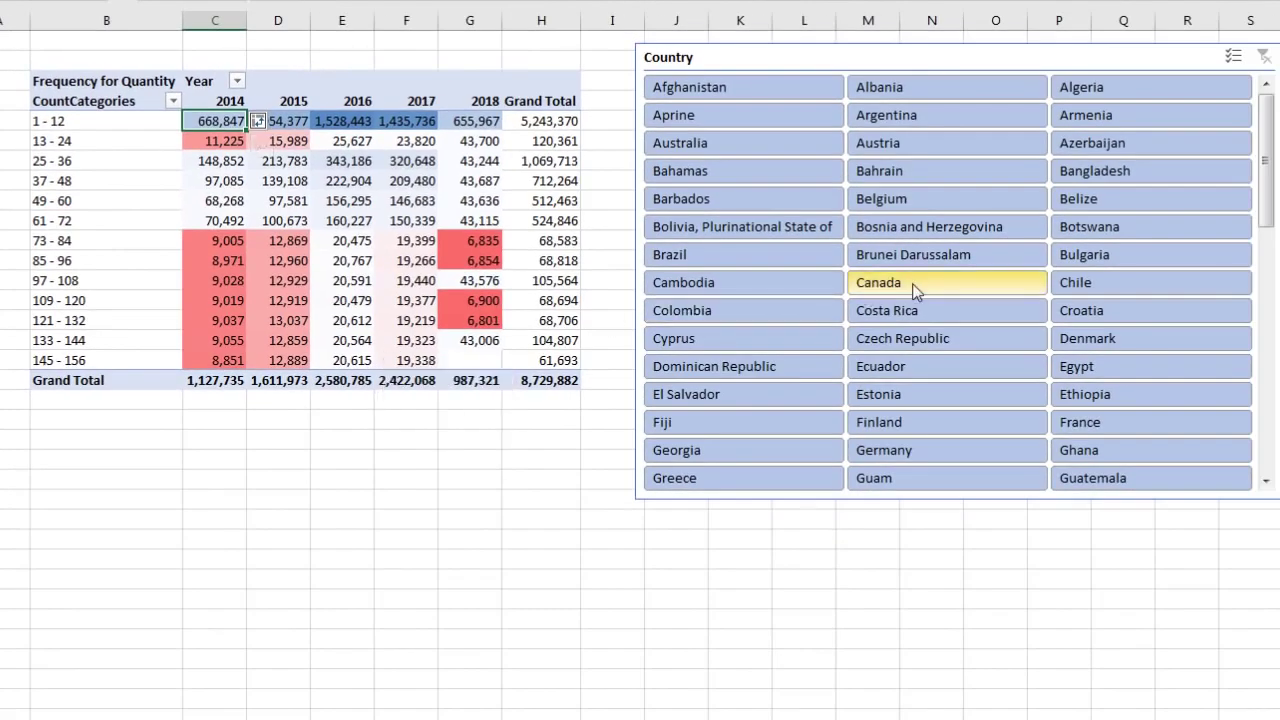
# - Filter the color-scaled PivotTable to Canada and inspect the 2016 frequency for 1 - 12 and the 2018 frequency for 73 - 84
pyautogui.click(1190, 360)
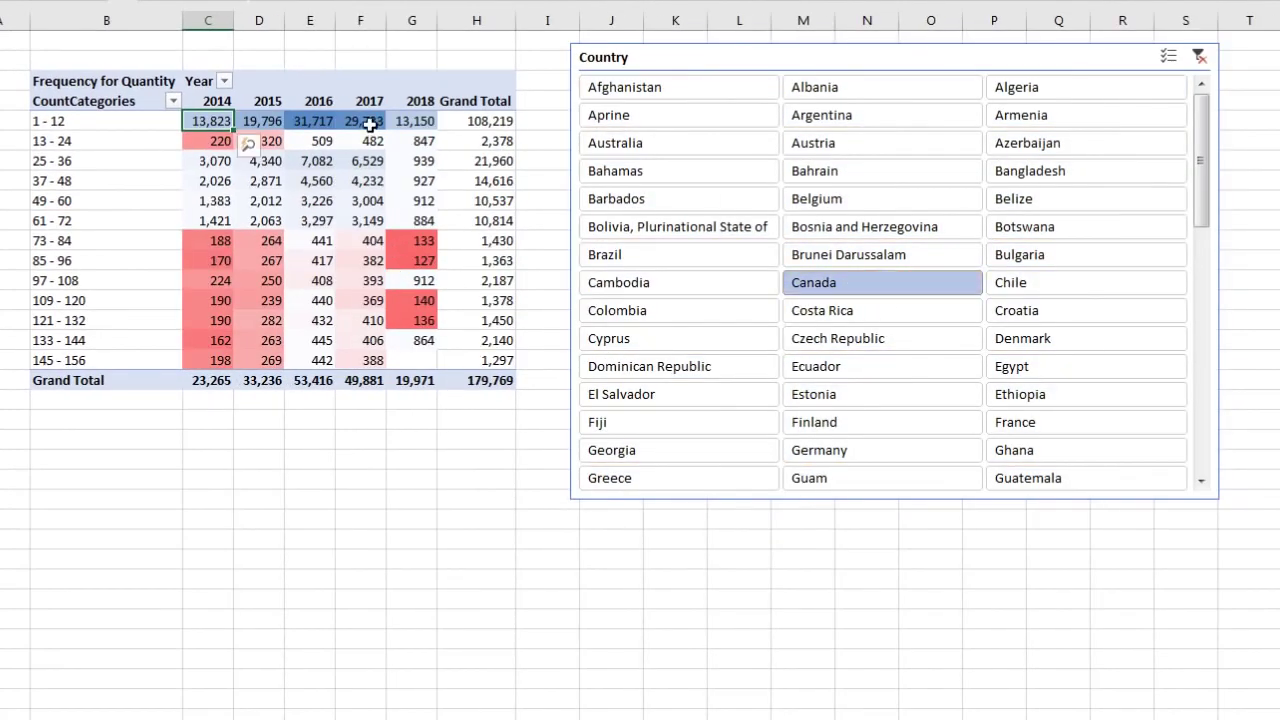
pyautogui.click(331, 121)
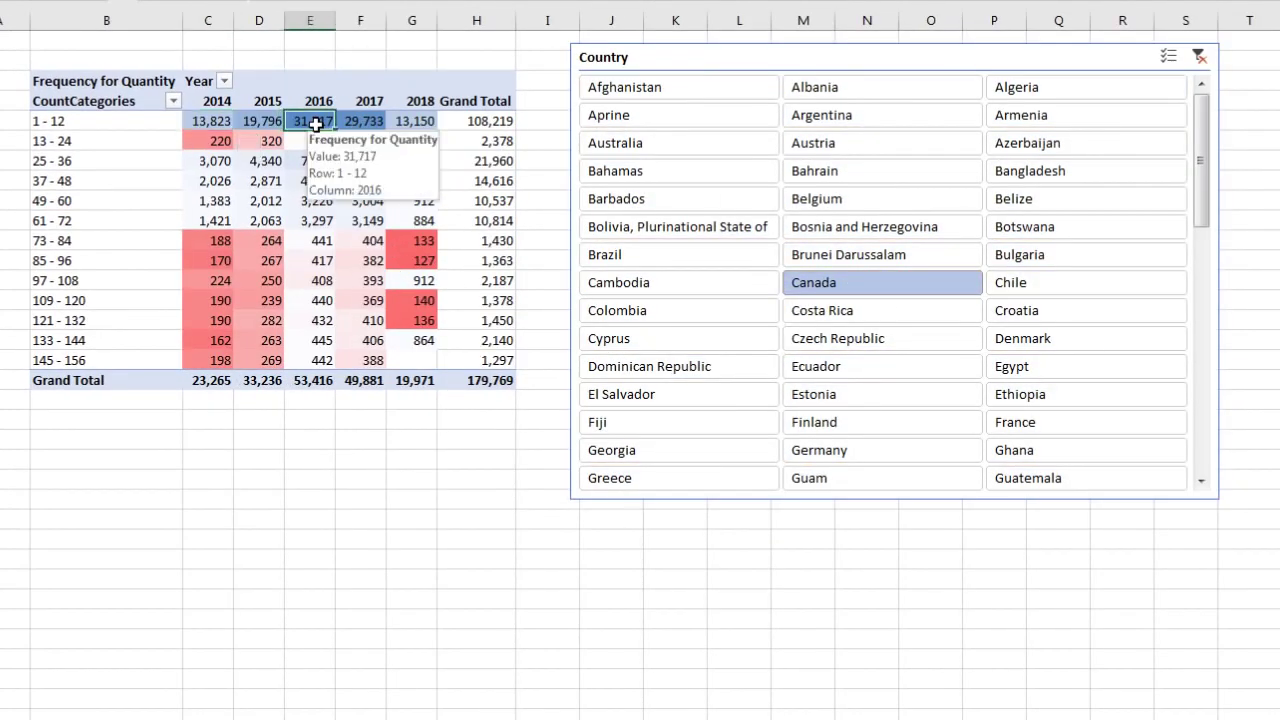
pyautogui.click(412, 241)
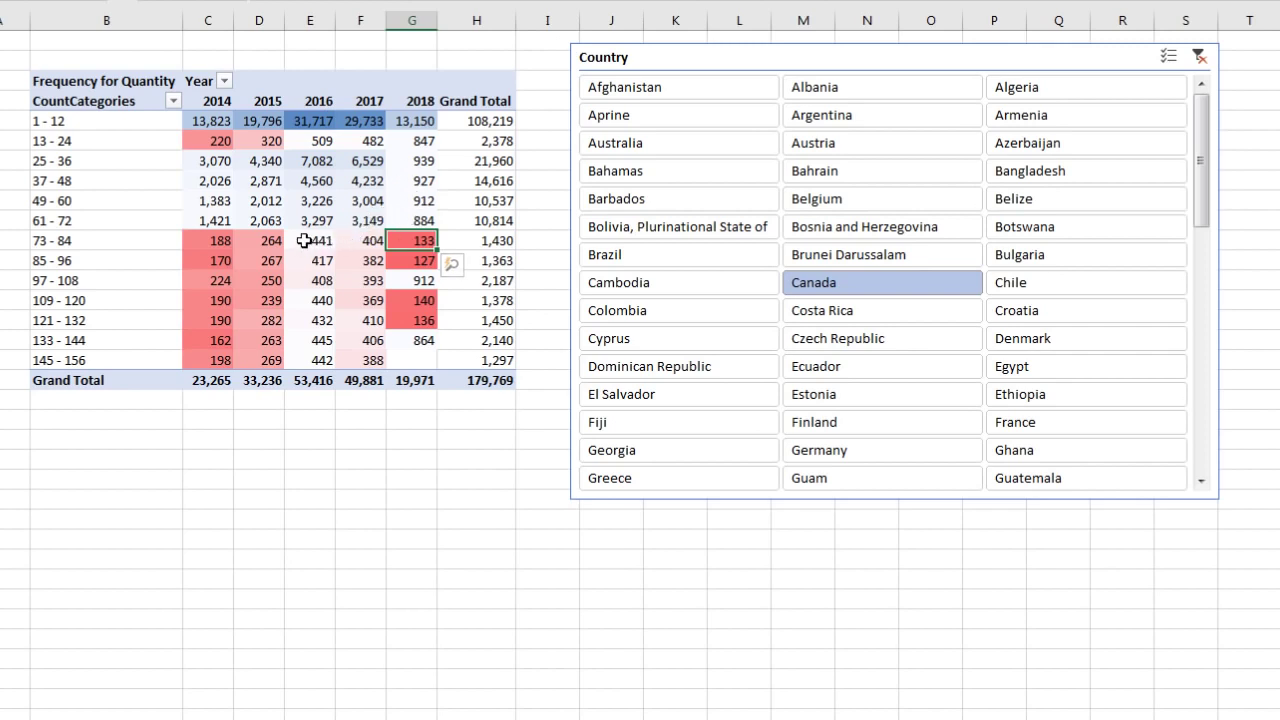
# - Select the whole PivotTable, including its headers and Grand Total row, and move it down so that it starts in cell B6
pyautogui.moveTo(301, 360)
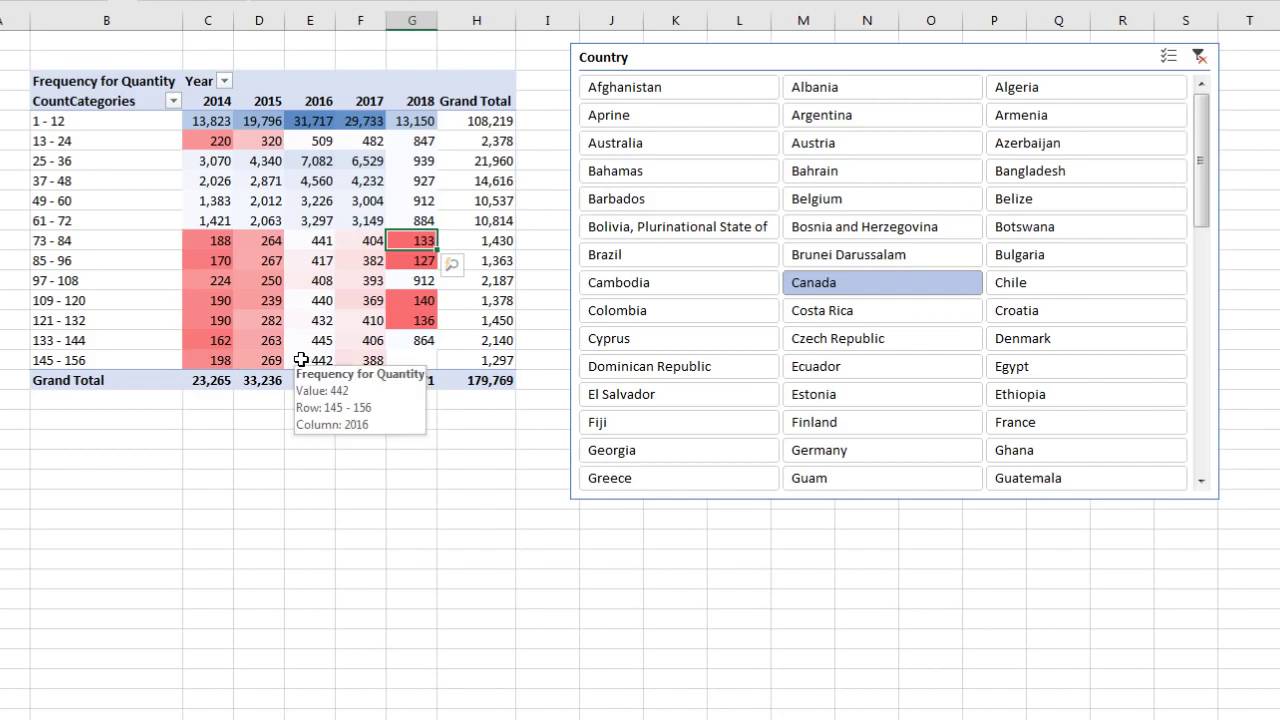
pyautogui.click(57, 83)
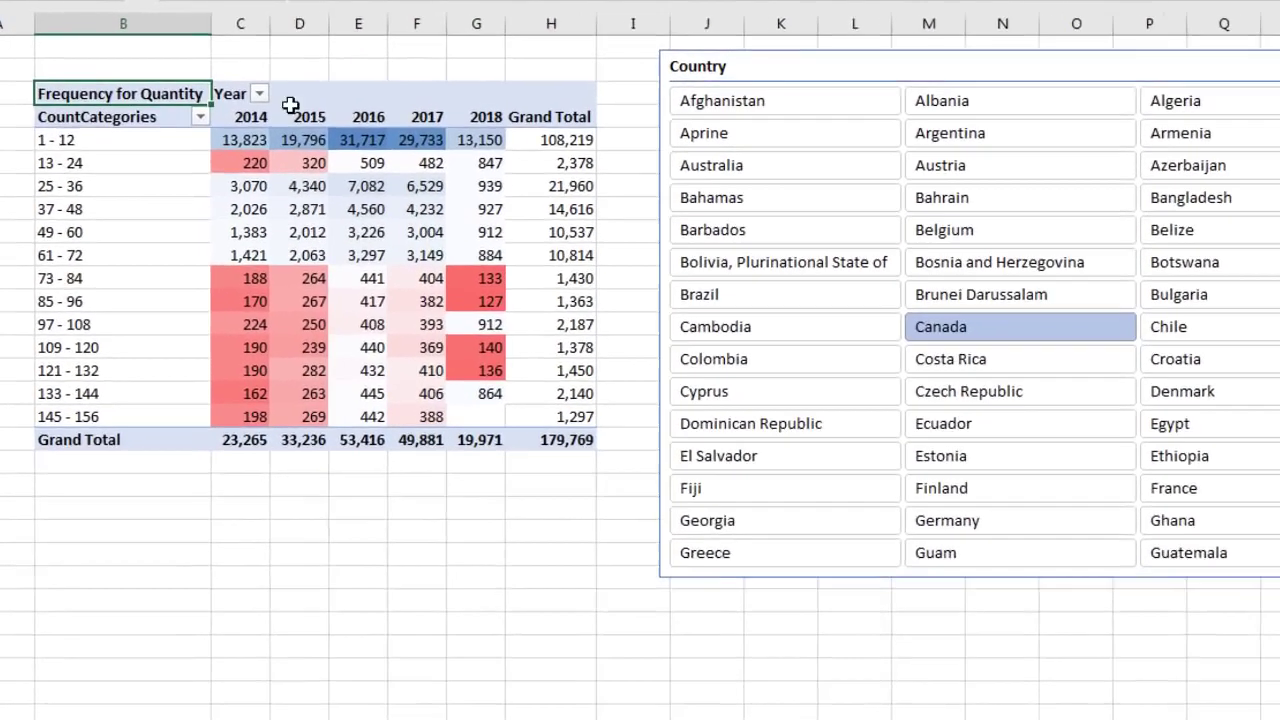
pyautogui.moveTo(290, 105); pyautogui.dragTo(545, 447)
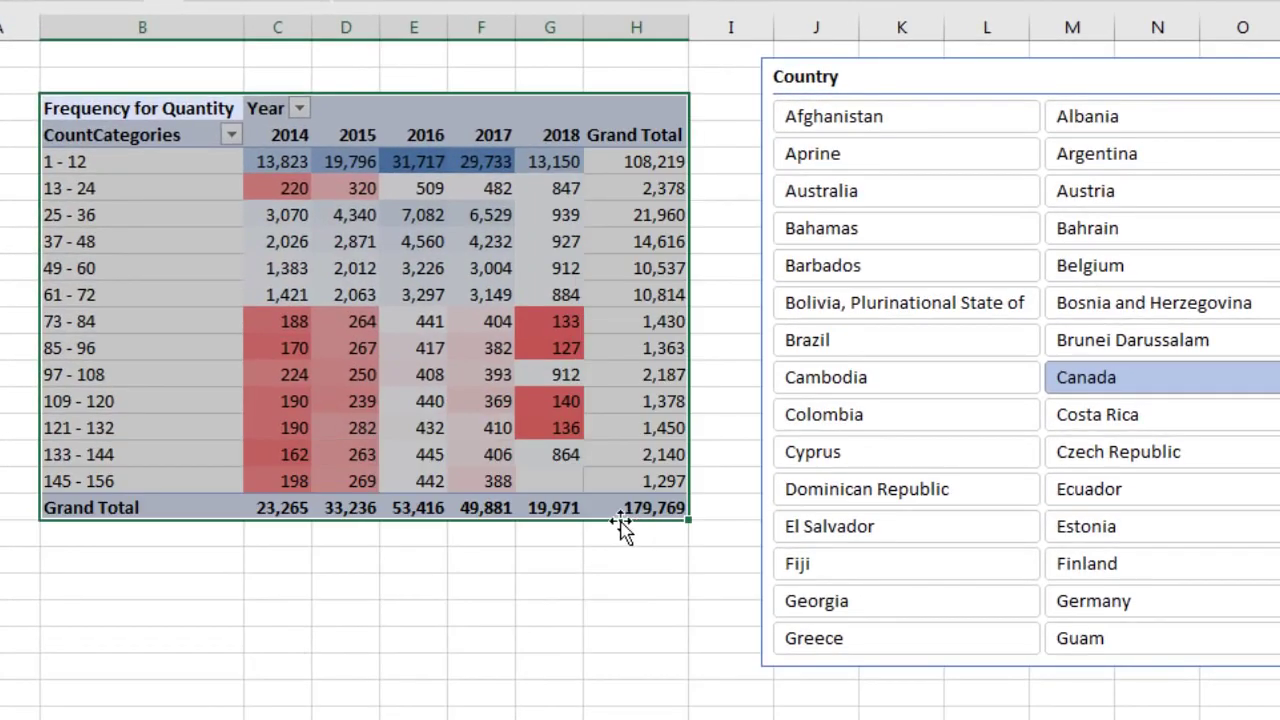
pyautogui.moveTo(617, 530)
pyautogui.mouseDown()
pyautogui.moveTo(617, 640)
pyautogui.moveTo(20, 369)
pyautogui.moveTo(49, 397)
pyautogui.moveTo(67, 479)
pyautogui.moveTo(136, 437)
pyautogui.moveTo(534, 454)
pyautogui.moveTo(564, 472)
pyautogui.moveTo(834, 489)
pyautogui.moveTo(1150, 496)
pyautogui.moveTo(1180, 480)
pyautogui.moveTo(581, 451)
pyautogui.moveTo(557, 237)
pyautogui.moveTo(566, 25)
pyautogui.mouseUp()
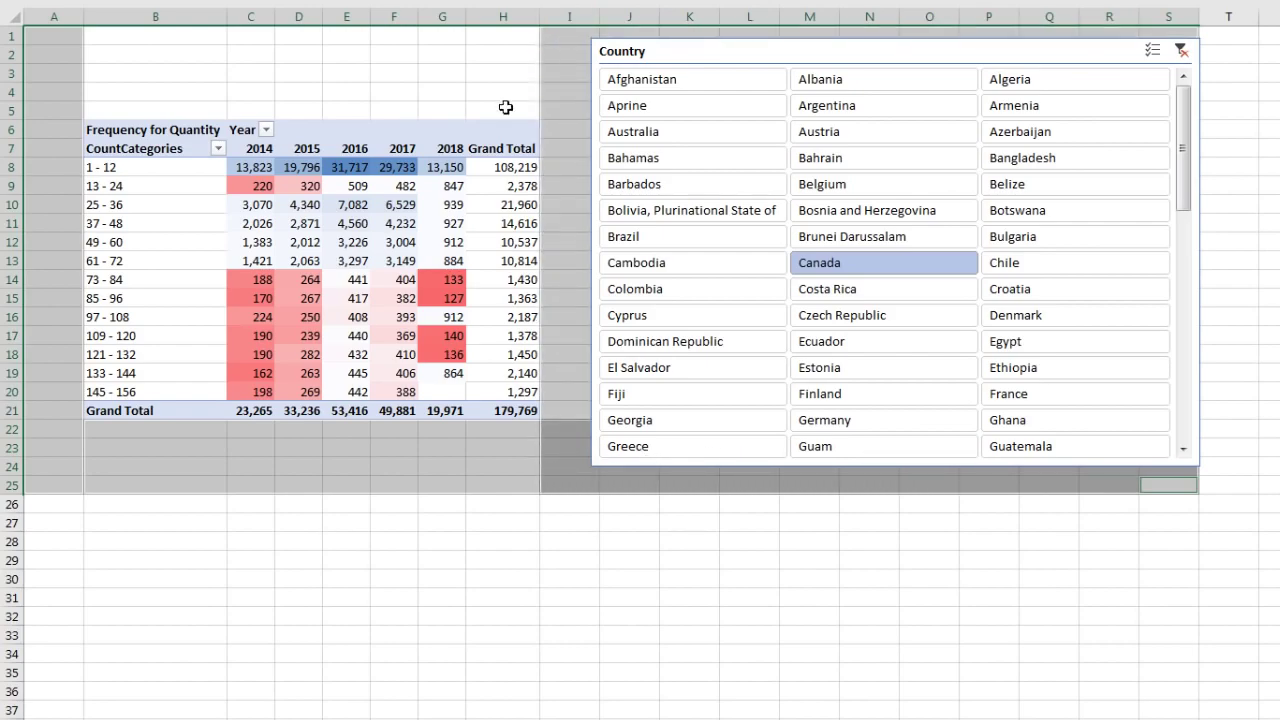
# - Fill cells around the PivotTable light blue and enter the title "Frequency Distribution for: / Number of Transactions That Had / Specified Quantity / by Year & Country" in B2:B5
pyautogui.moveTo(506, 107); pyautogui.dragTo(62, 30)
pyautogui.rightClick(191, 44)
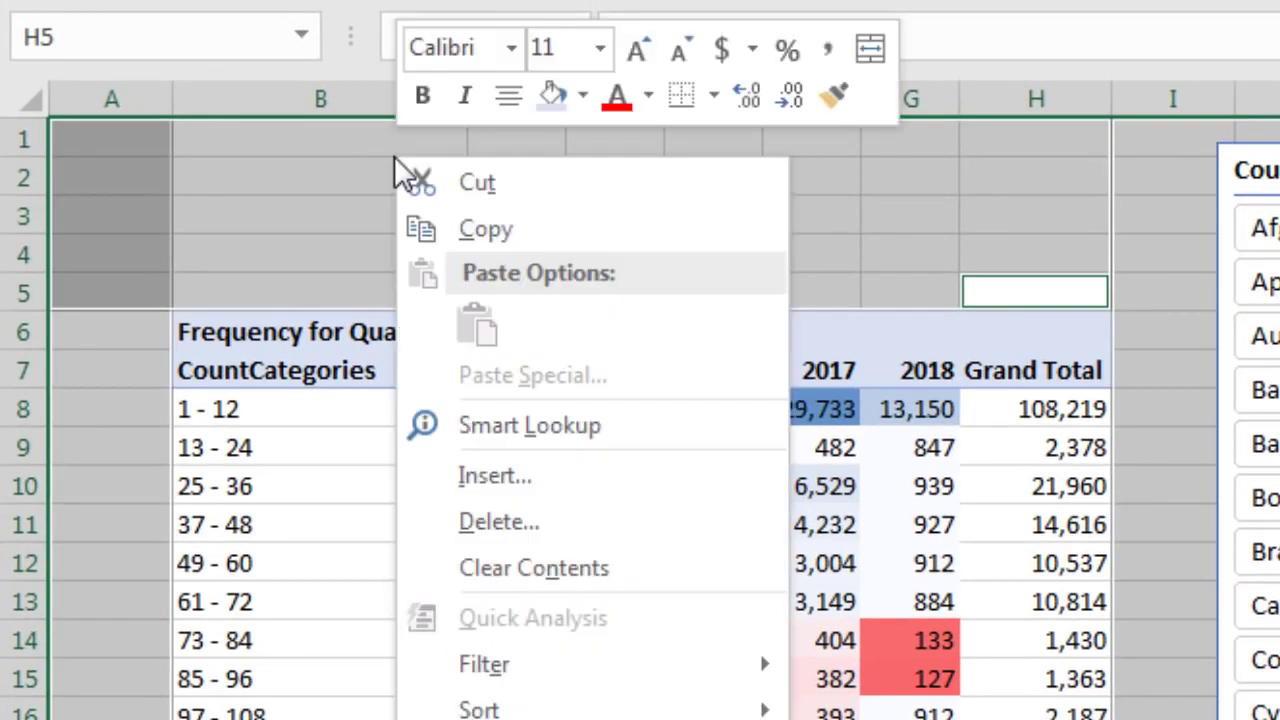
pyautogui.click(583, 97)
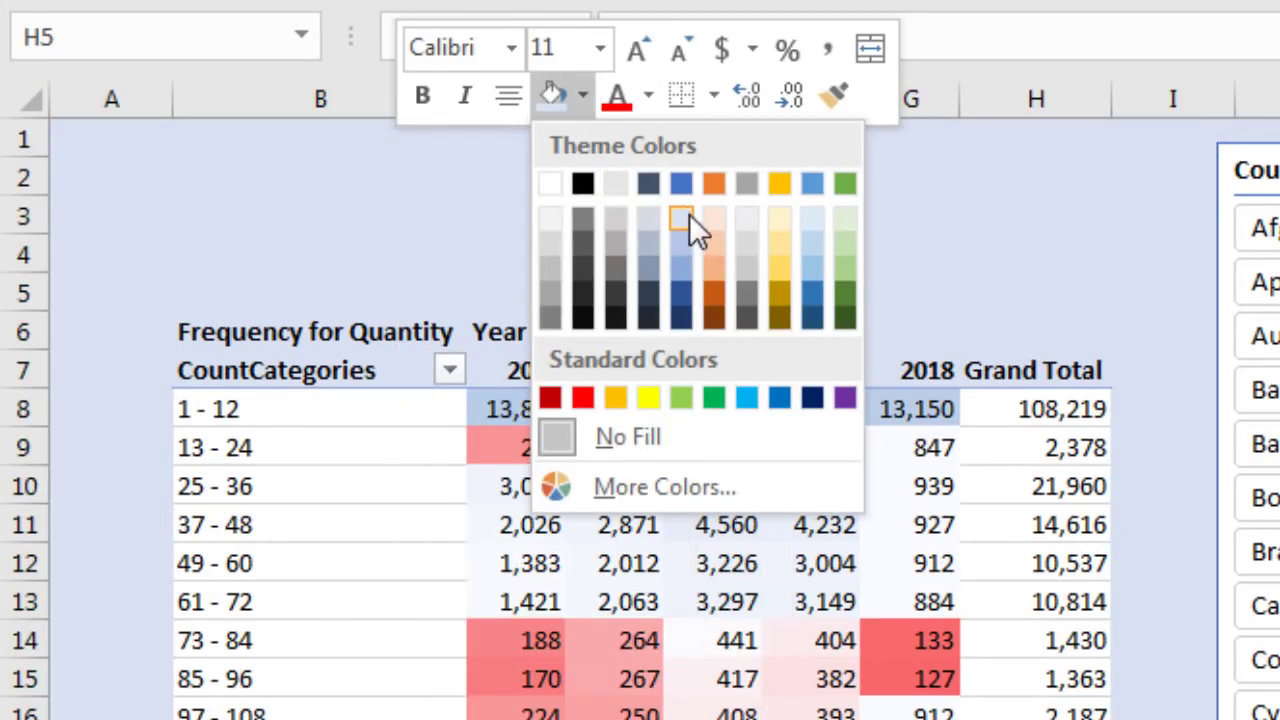
pyautogui.click(688, 215)
pyautogui.click(230, 168)
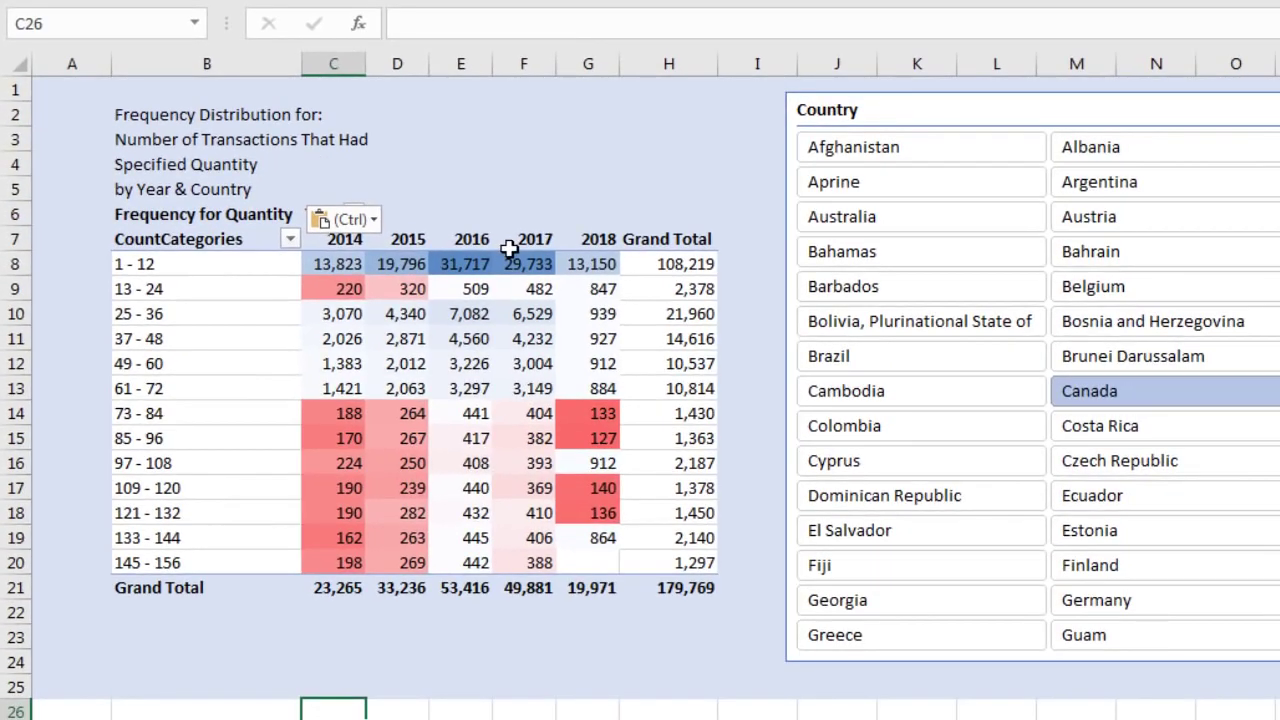
# - Select the entire PivotTable range B6:H21 and shift it down one row so that it starts in cell B7
pyautogui.moveTo(510, 248); pyautogui.dragTo(230, 214)
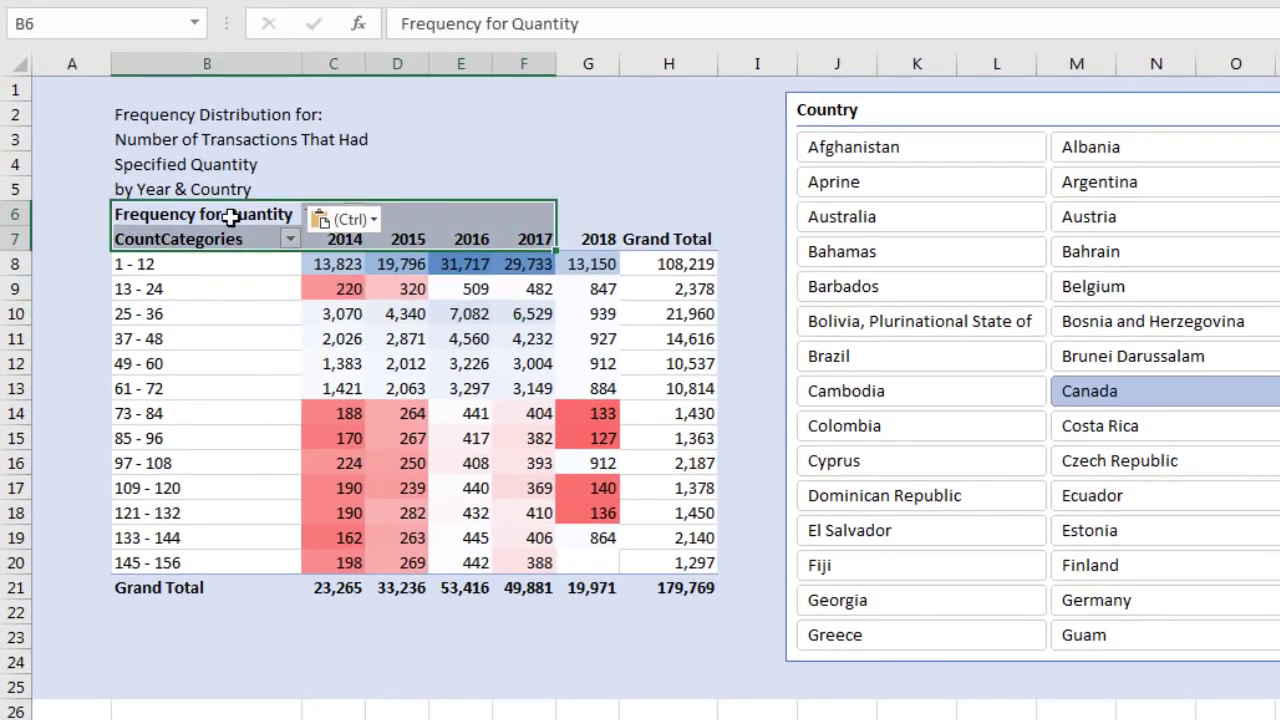
pyautogui.keyDown('shift'); pyautogui.click(704, 586); pyautogui.keyUp('shift')
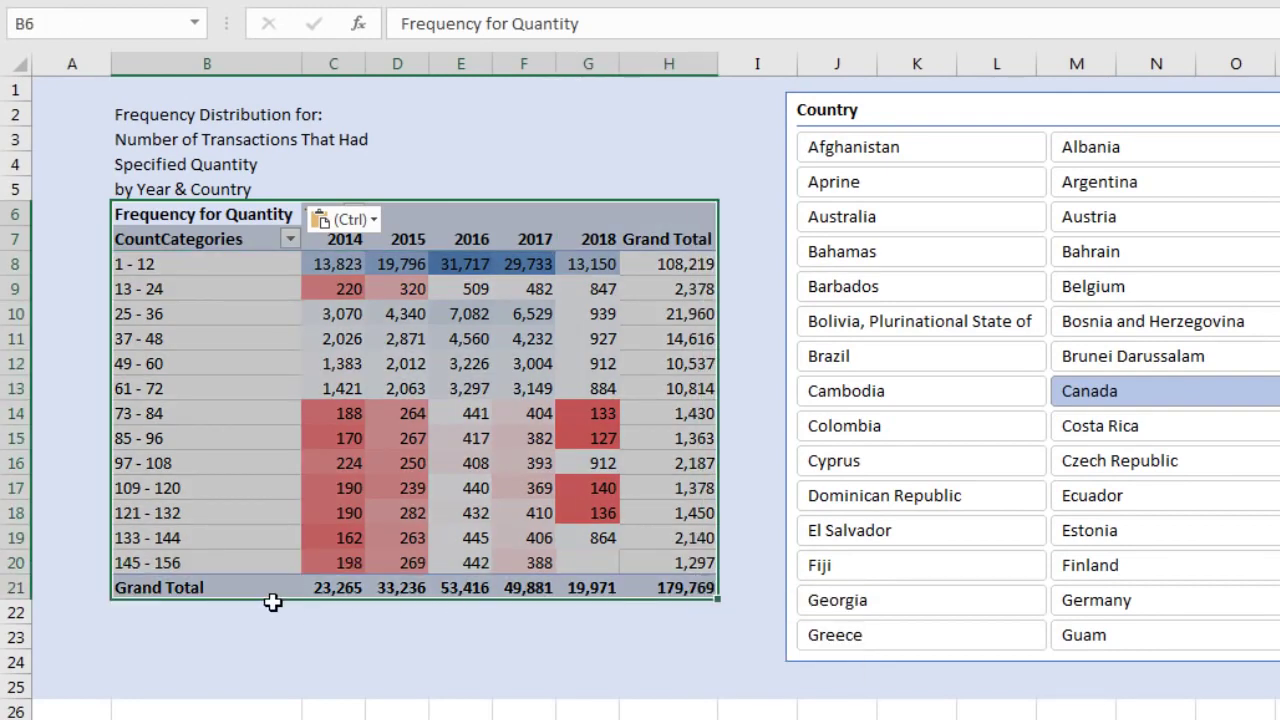
pyautogui.press('shift')
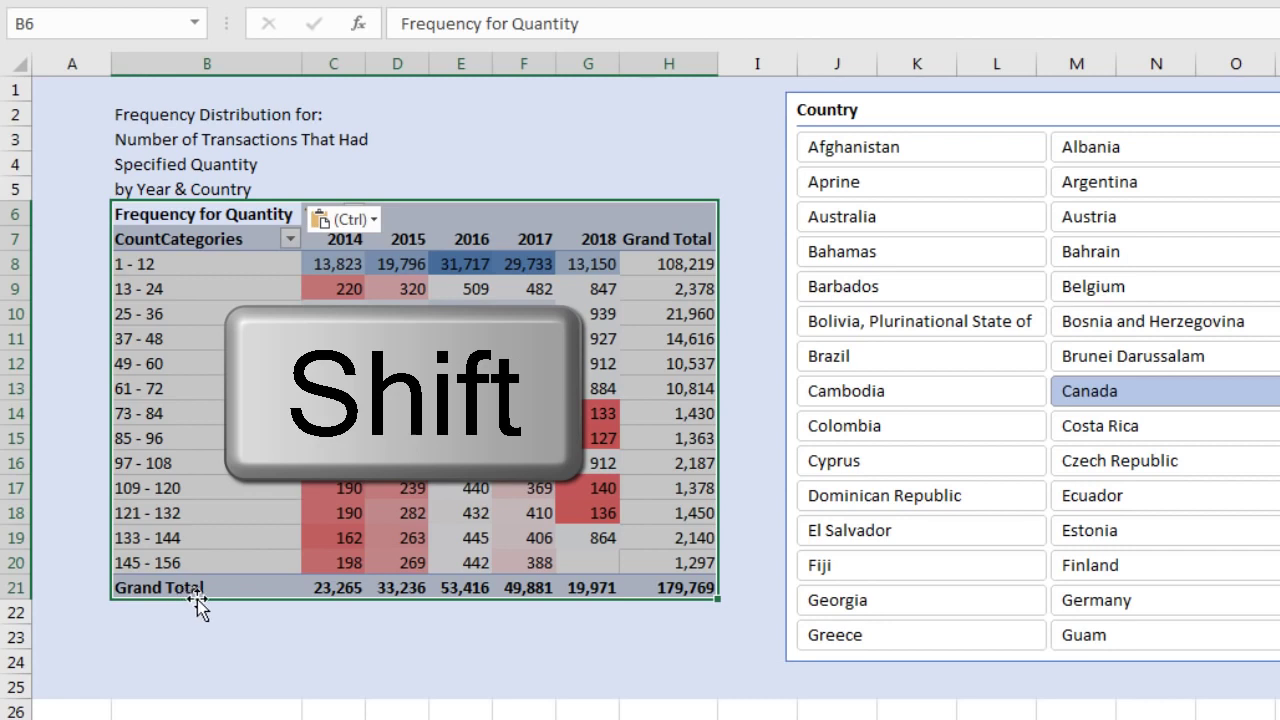
pyautogui.moveTo(199, 600); pyautogui.dragTo(208, 633)
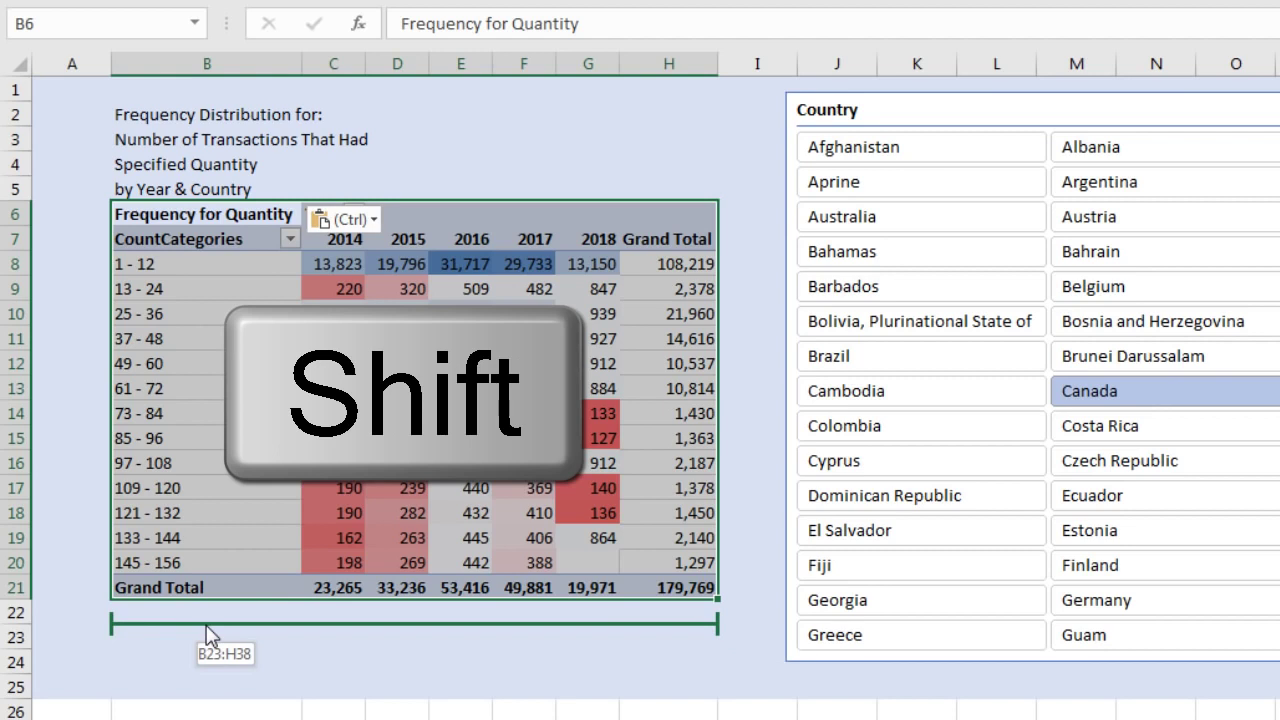
pyautogui.moveTo(208, 633); pyautogui.dragTo(208, 633)
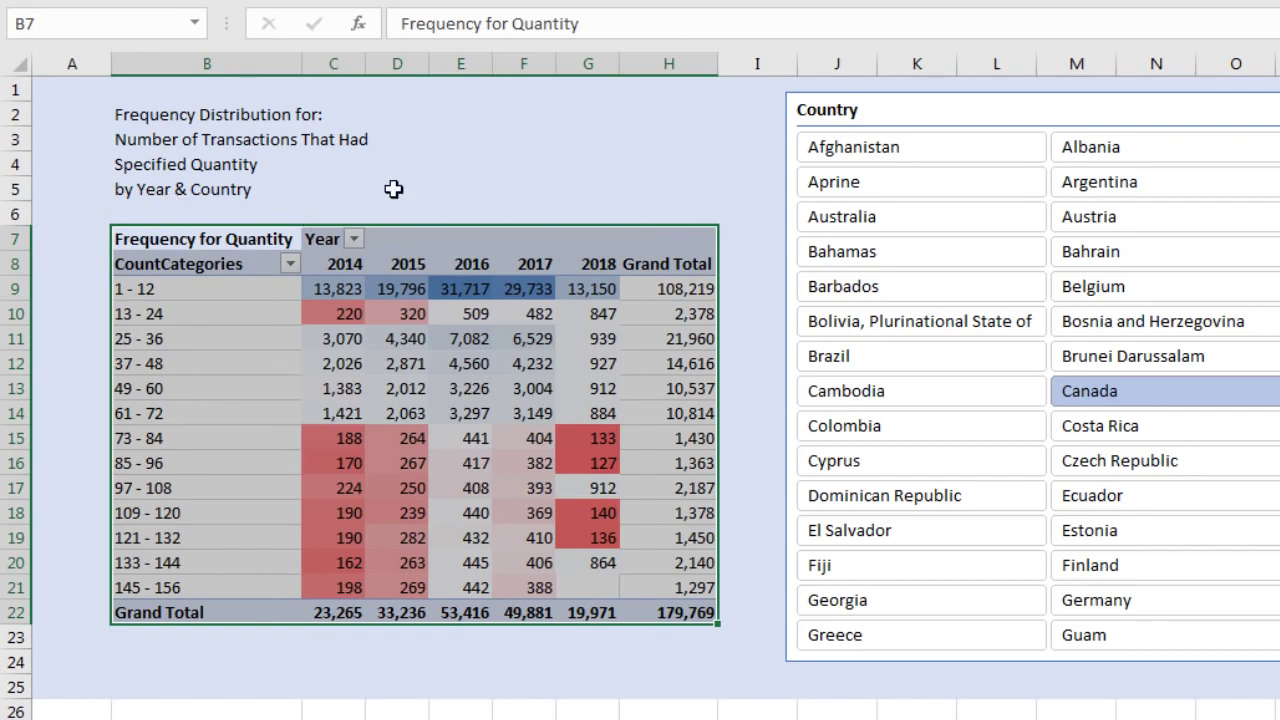
# - Align the title line "Frequency Distribution for:" over B2:H2 with the Center Across Selection horizontal alignment
pyautogui.moveTo(121, 118); pyautogui.dragTo(698, 116)
pyautogui.hotkey('ctrl', '1')
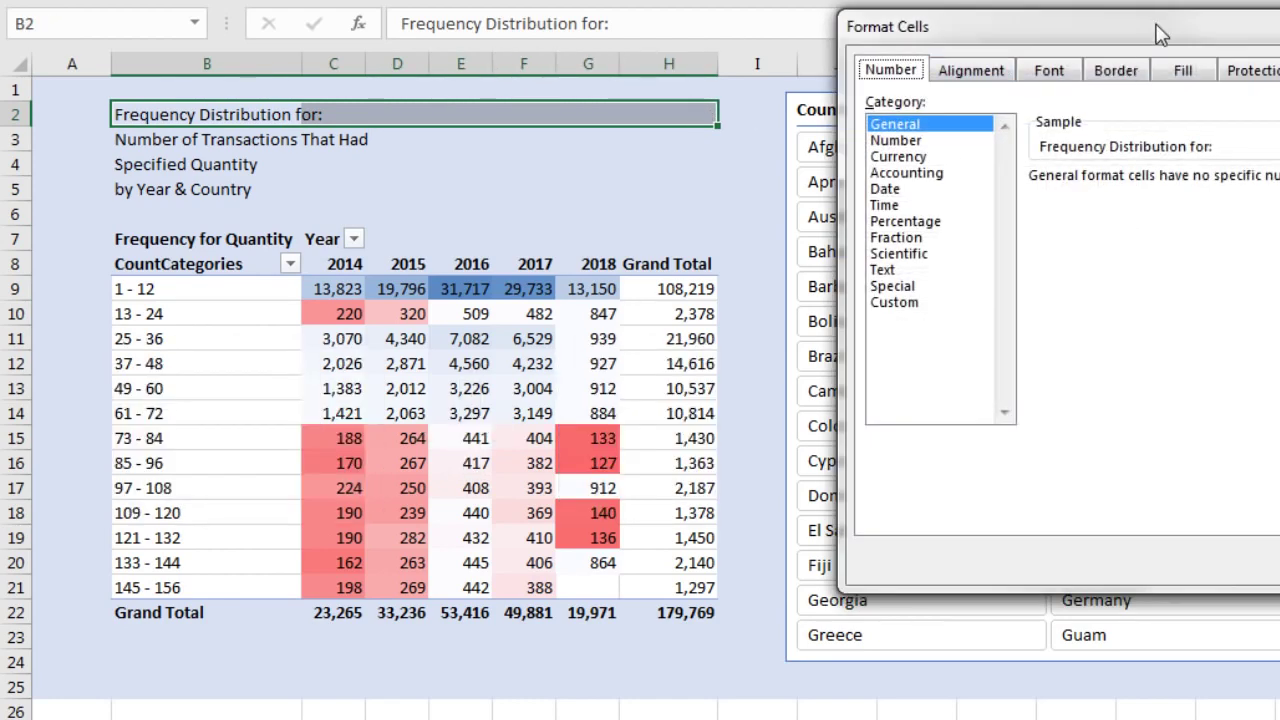
pyautogui.moveTo(1166, 28); pyautogui.dragTo(960, 150)
pyautogui.click(797, 198)
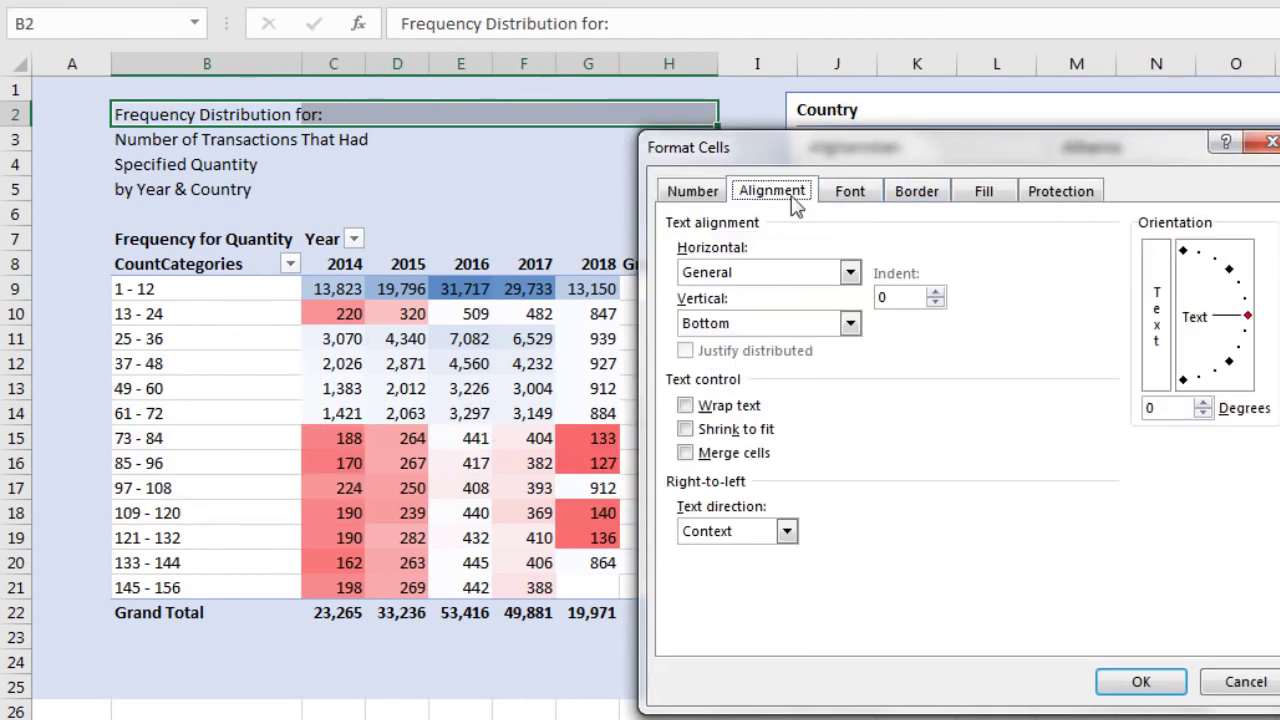
pyautogui.click(850, 273)
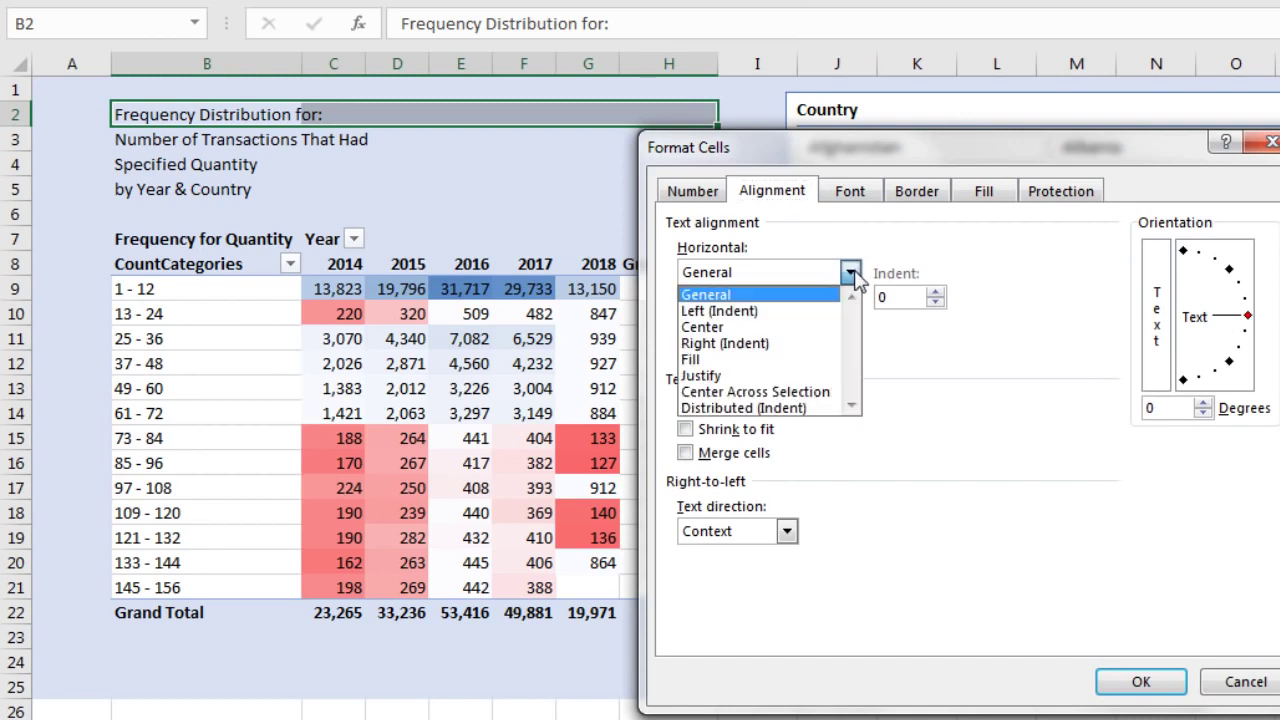
pyautogui.click(803, 392)
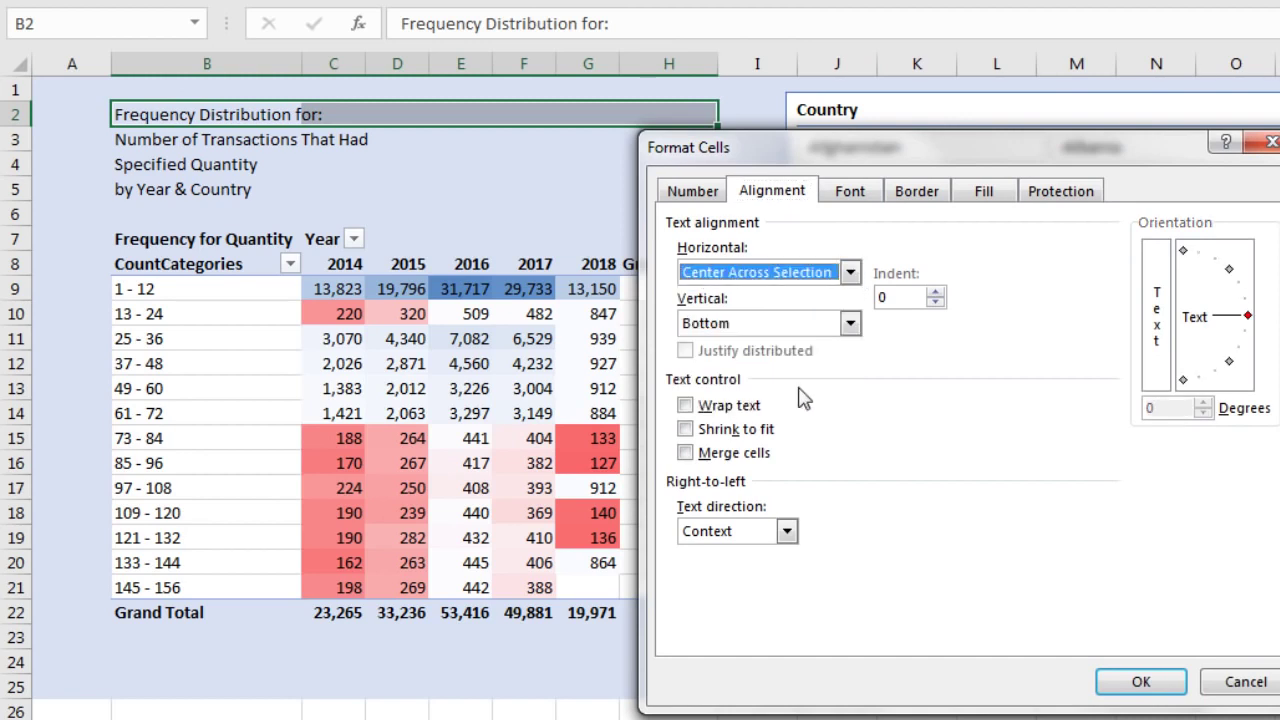
pyautogui.click(1145, 684)
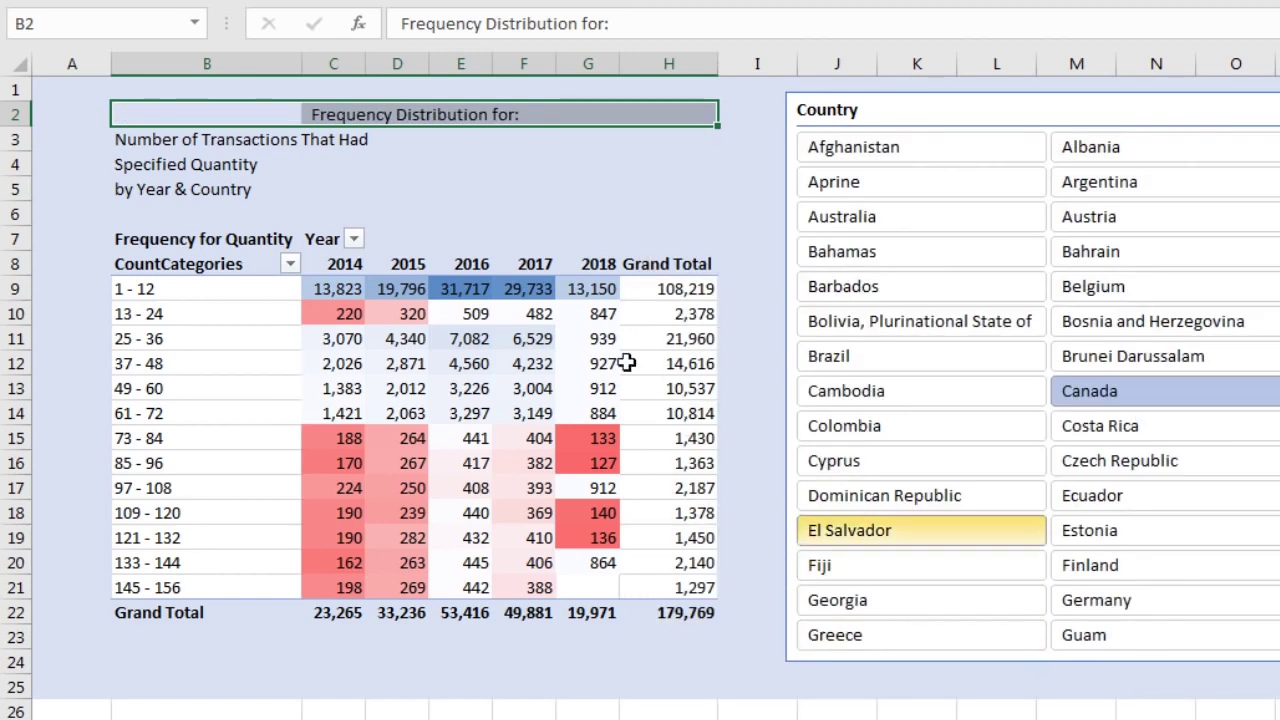
# - Copy the formatting of B2:H2 with Format Painter to the three title lines in rows 3, 4 and 5
pyautogui.rightClick(163, 114)
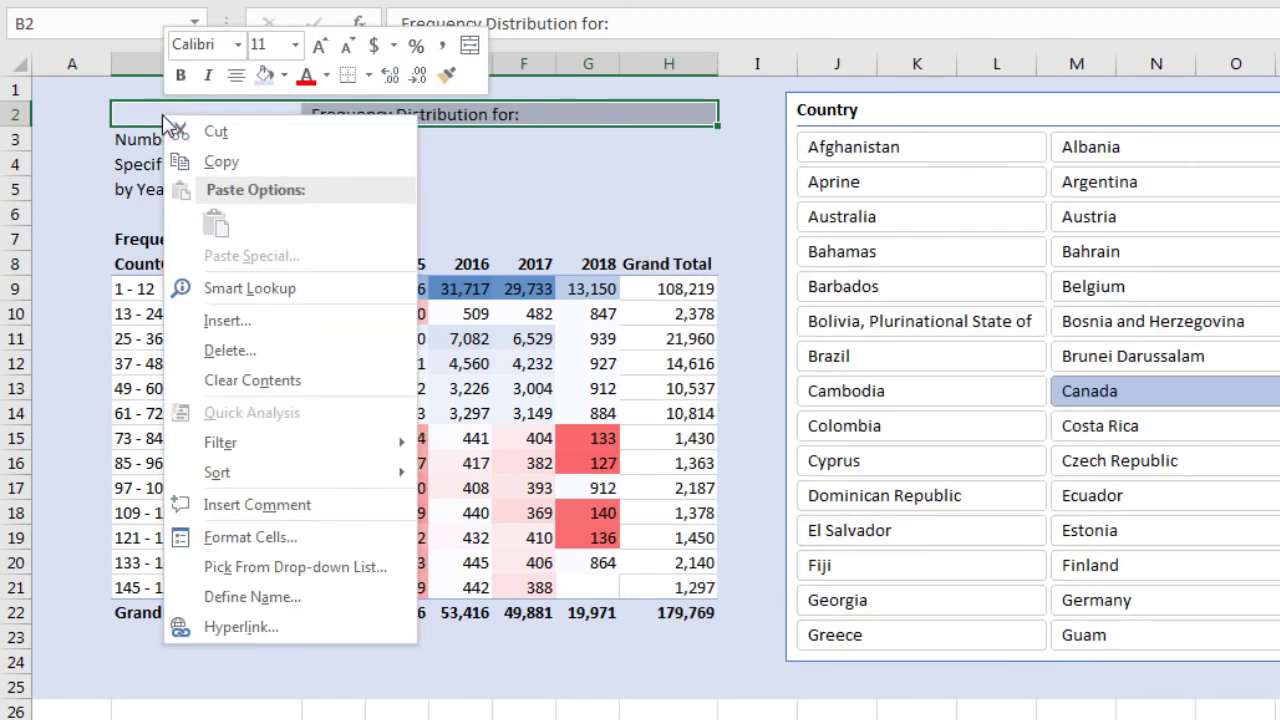
pyautogui.click(444, 76)
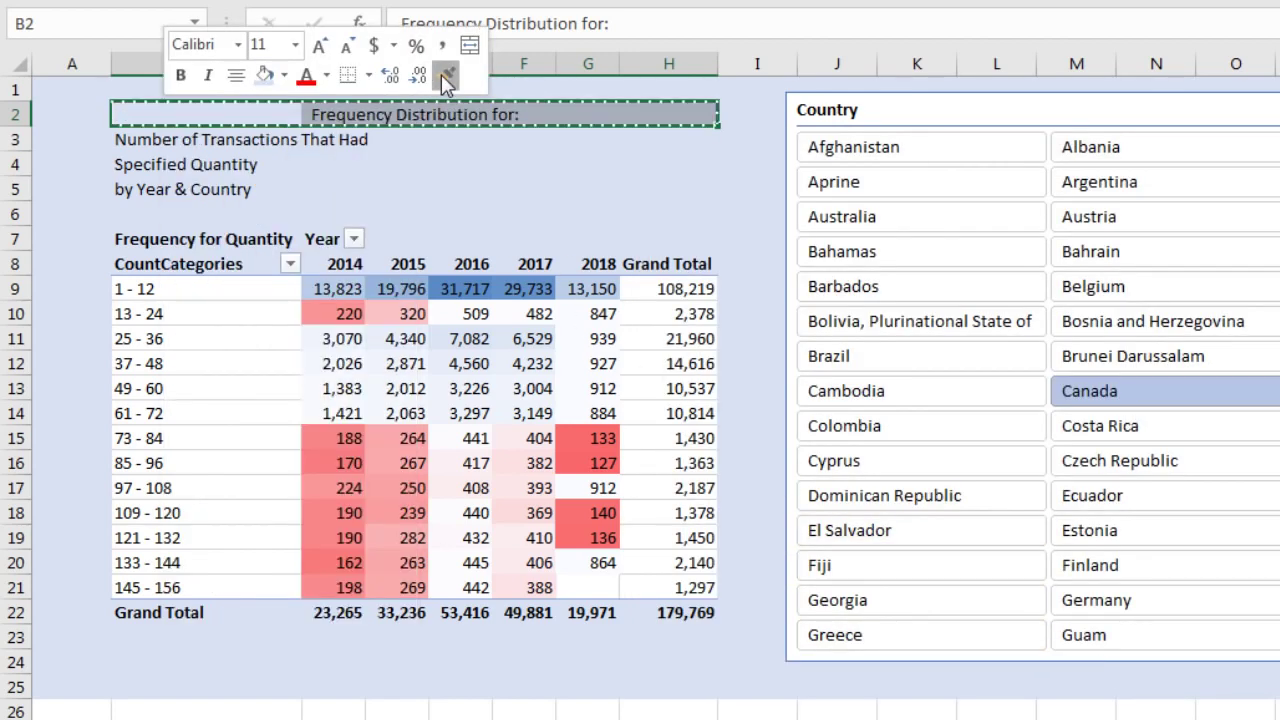
pyautogui.click(127, 139)
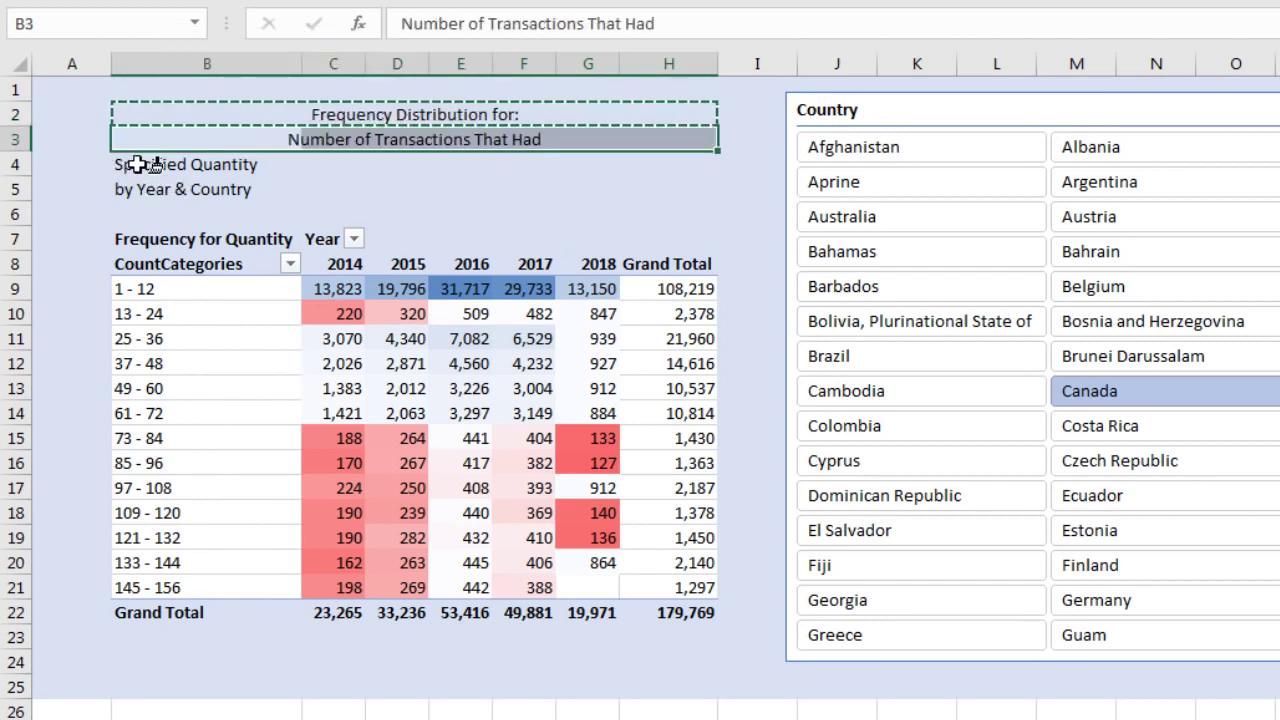
pyautogui.click(143, 164)
pyautogui.click(151, 188)
pyautogui.press('Escape')
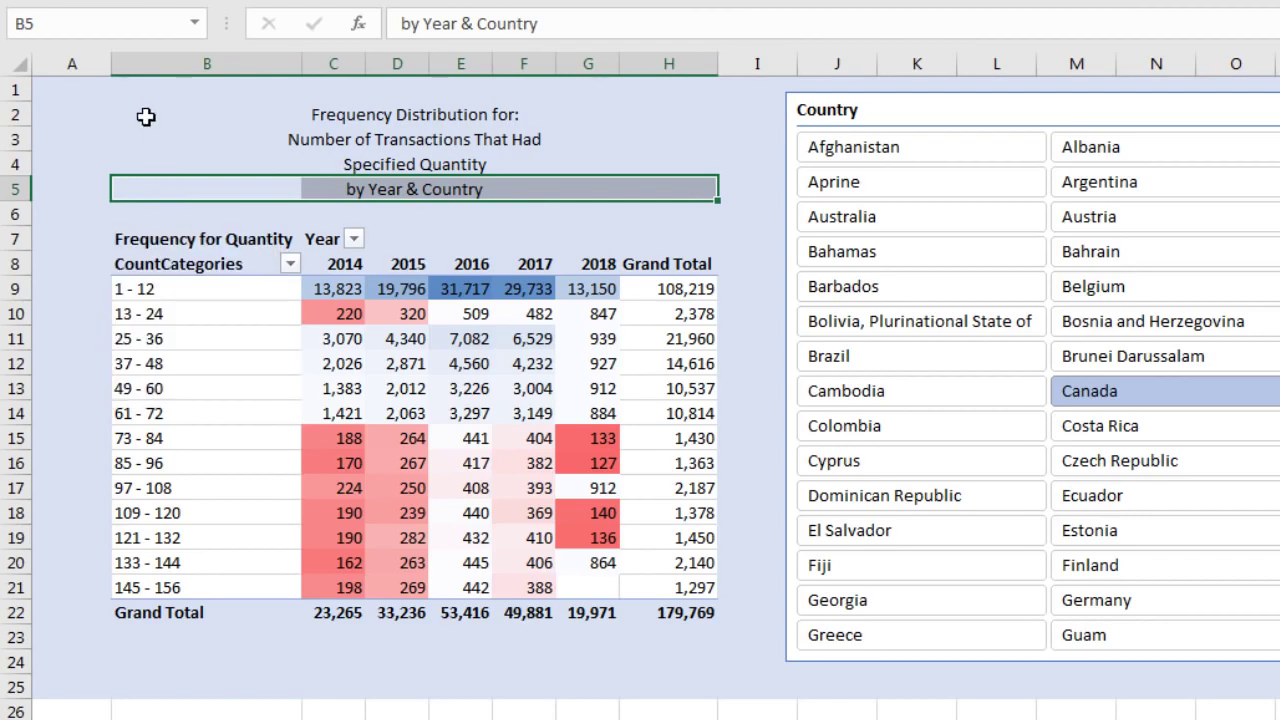
# - Format the four title lines in B2:B5 as bold with font size 14
pyautogui.moveTo(145, 117); pyautogui.dragTo(172, 177)
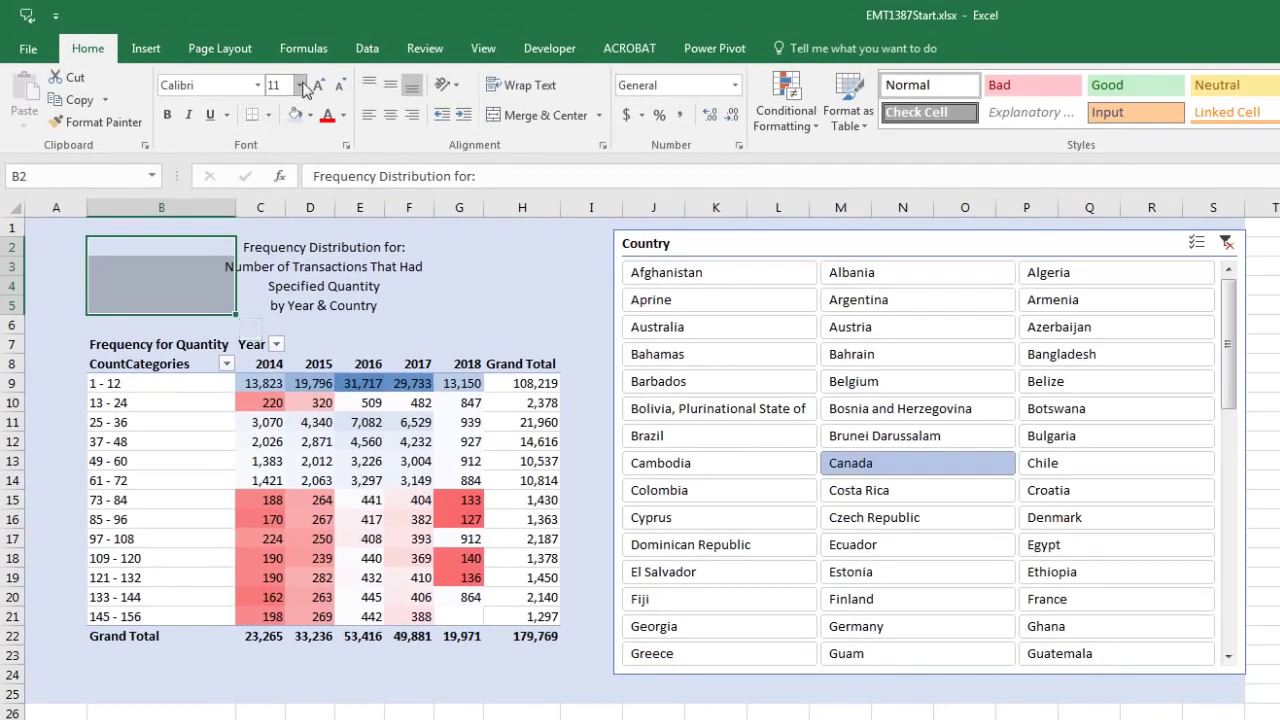
pyautogui.click(300, 86)
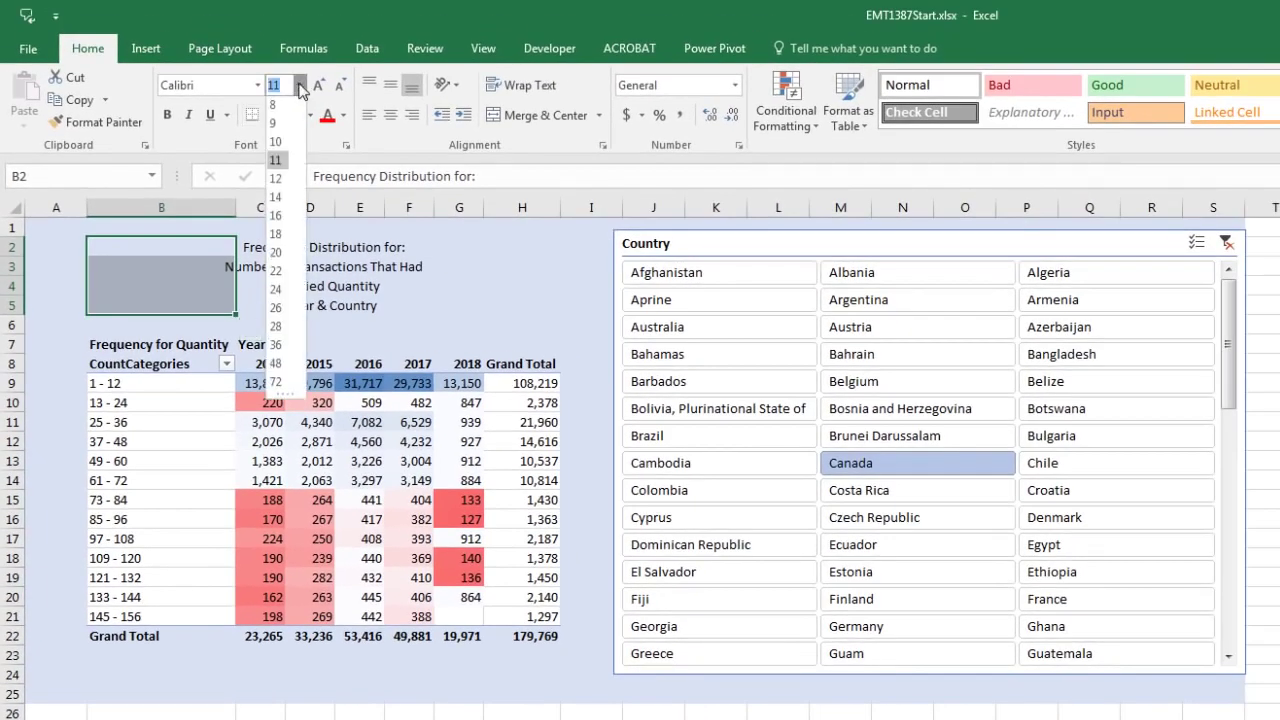
pyautogui.click(277, 200)
pyautogui.hotkey('ctrl', 'b')
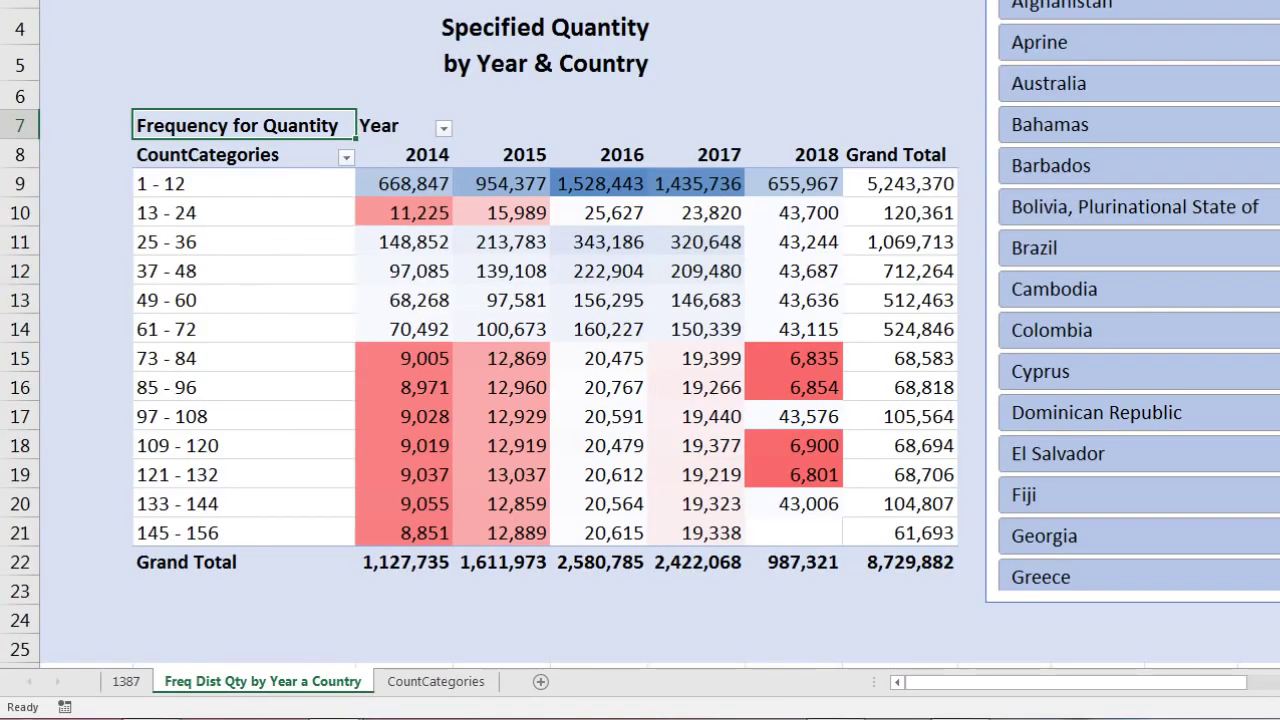
# - Turn off "Autofit column widths on update" in the PivotTable's options
pyautogui.click(426, 247)
pyautogui.rightClick(428, 247)
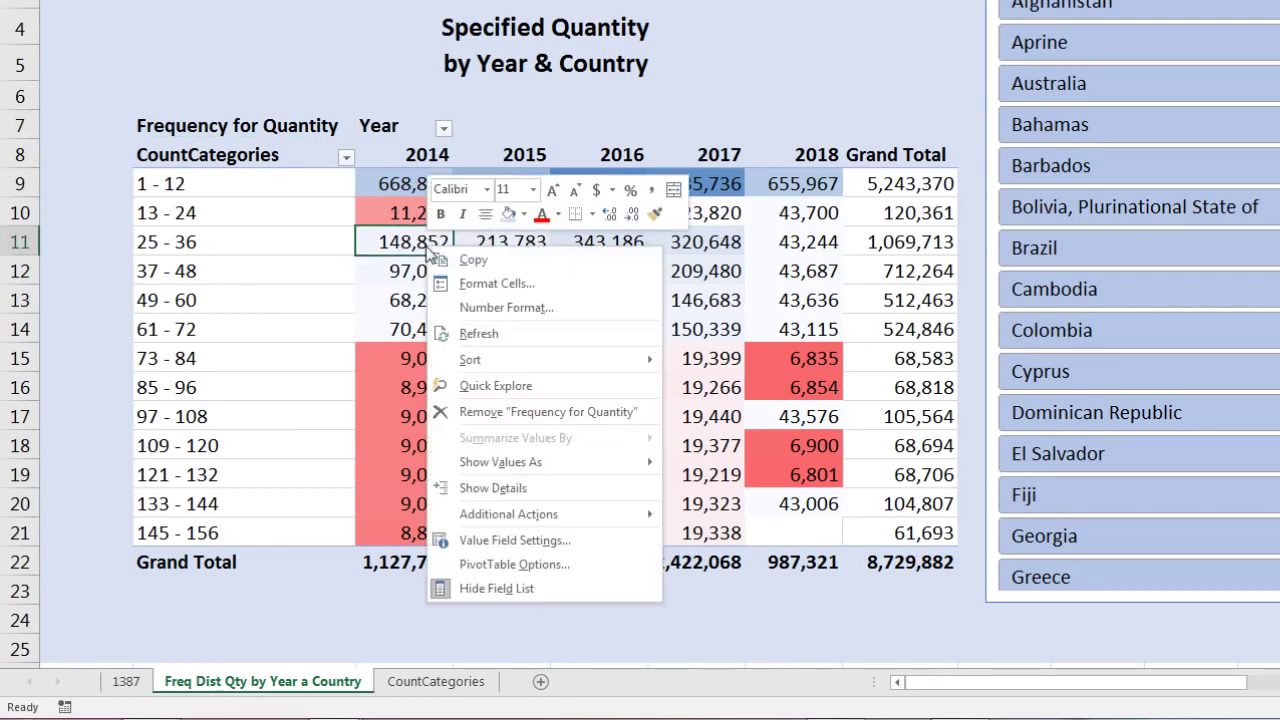
pyautogui.click(481, 562)
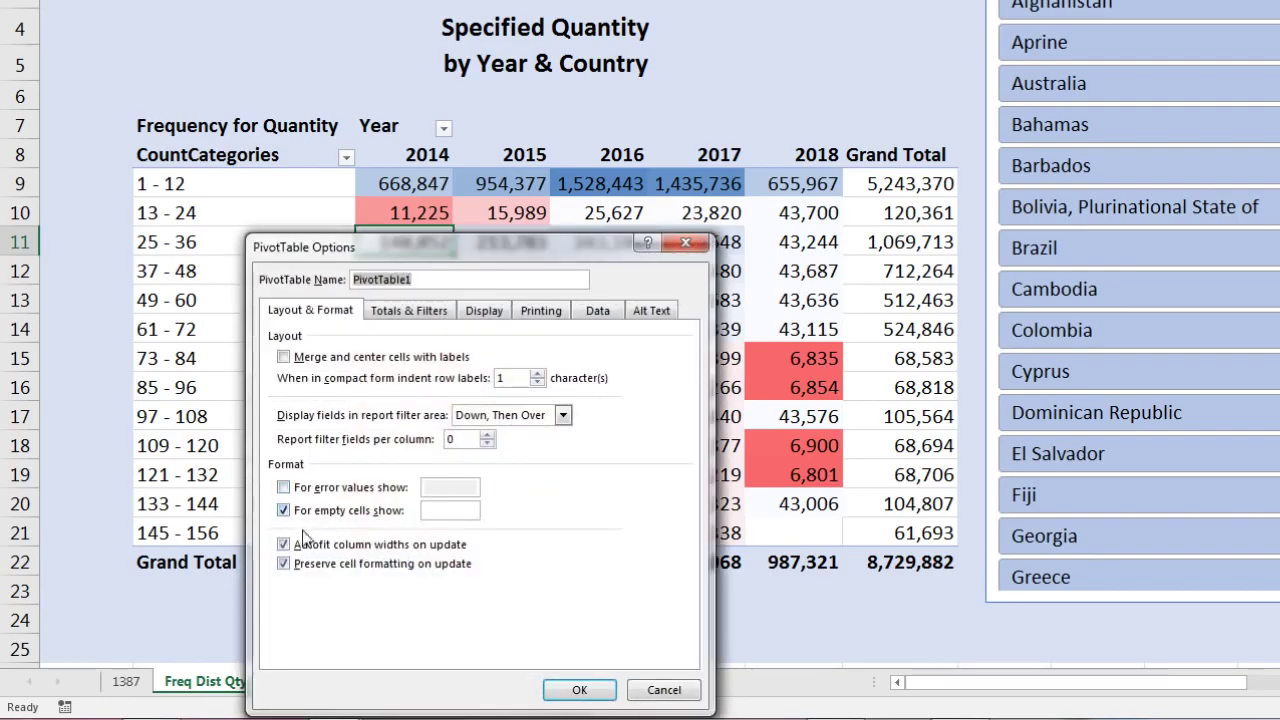
pyautogui.click(290, 544)
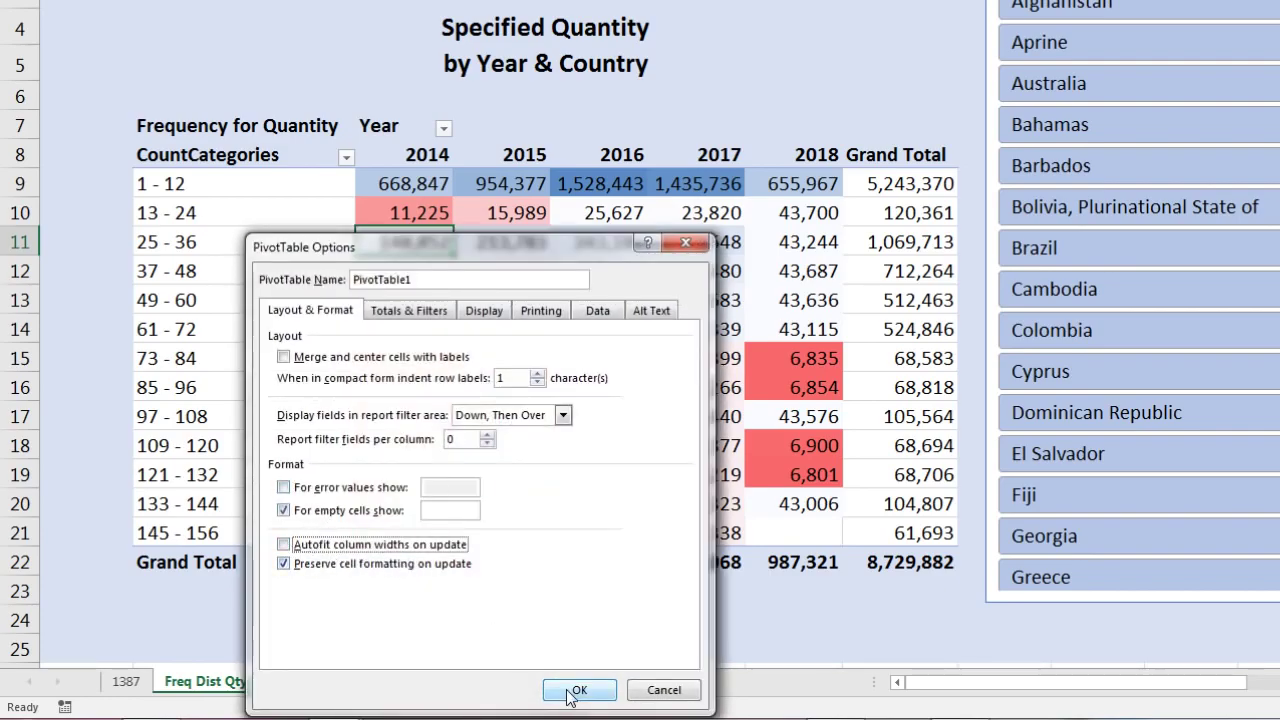
pyautogui.click(580, 690)
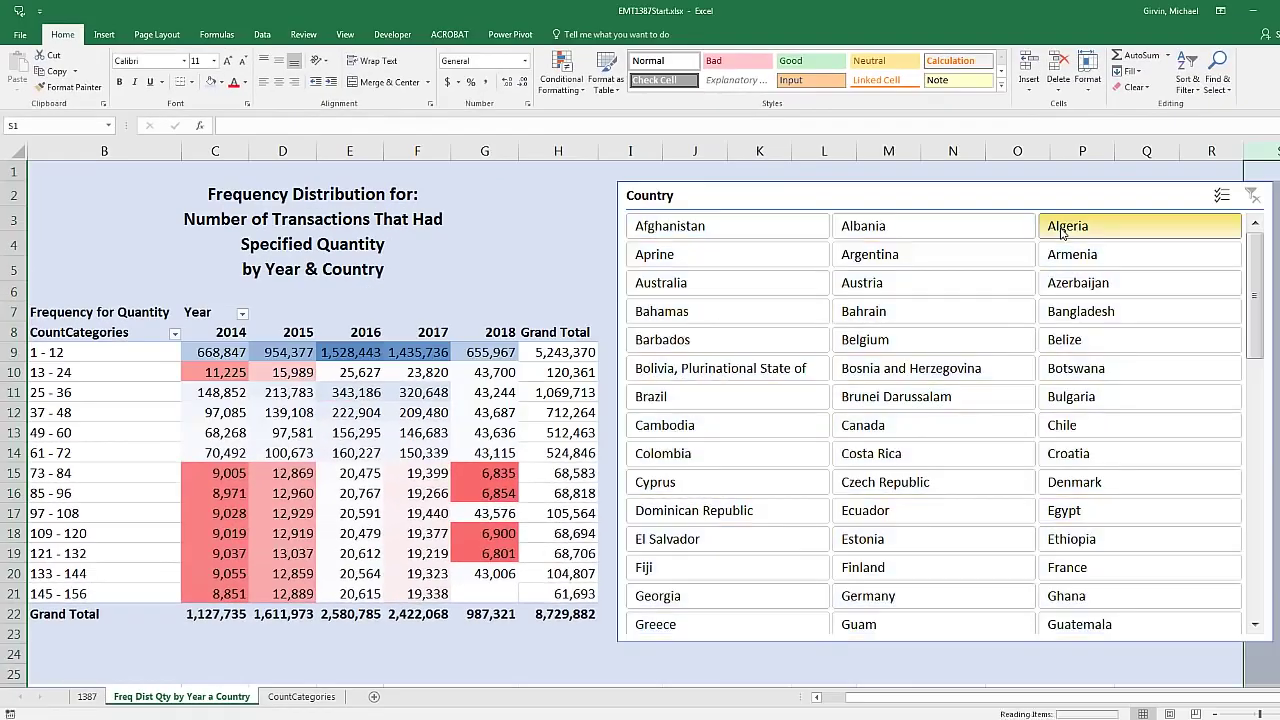
# - Filter the PivotTable with the Country slicer to Algeria, Australia and Brazil in turn
pyautogui.click(1065, 226)
pyautogui.click(743, 287)
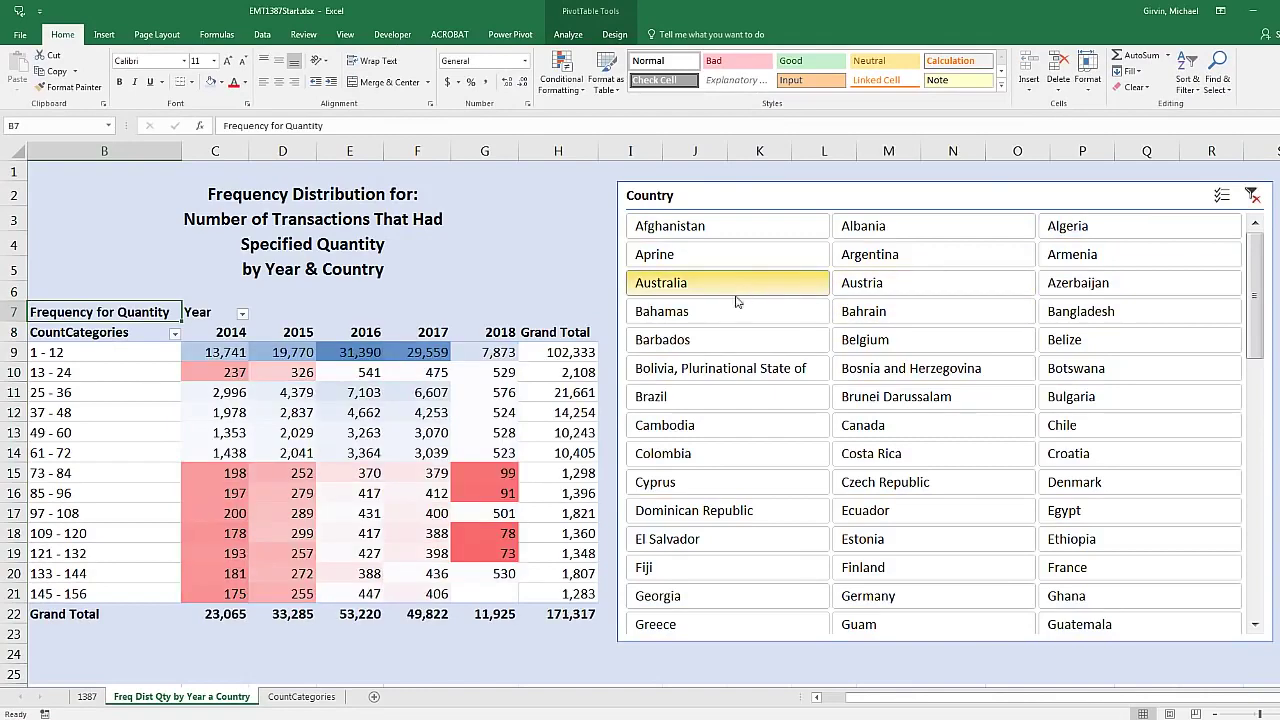
pyautogui.click(660, 400)
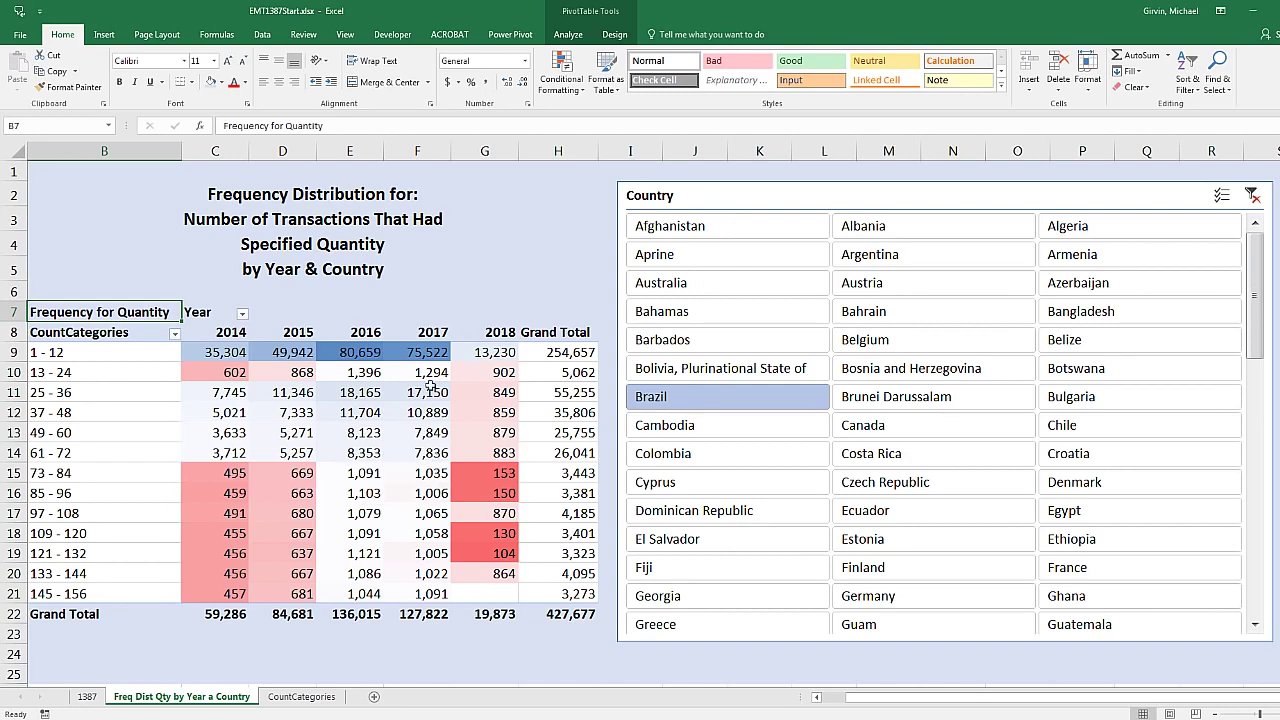
# - Examine the formula in the Upper column's cell C2 on the CountCategories sheet, and switch to the Power Pivot window to view the table relationships
pyautogui.click(303, 697)
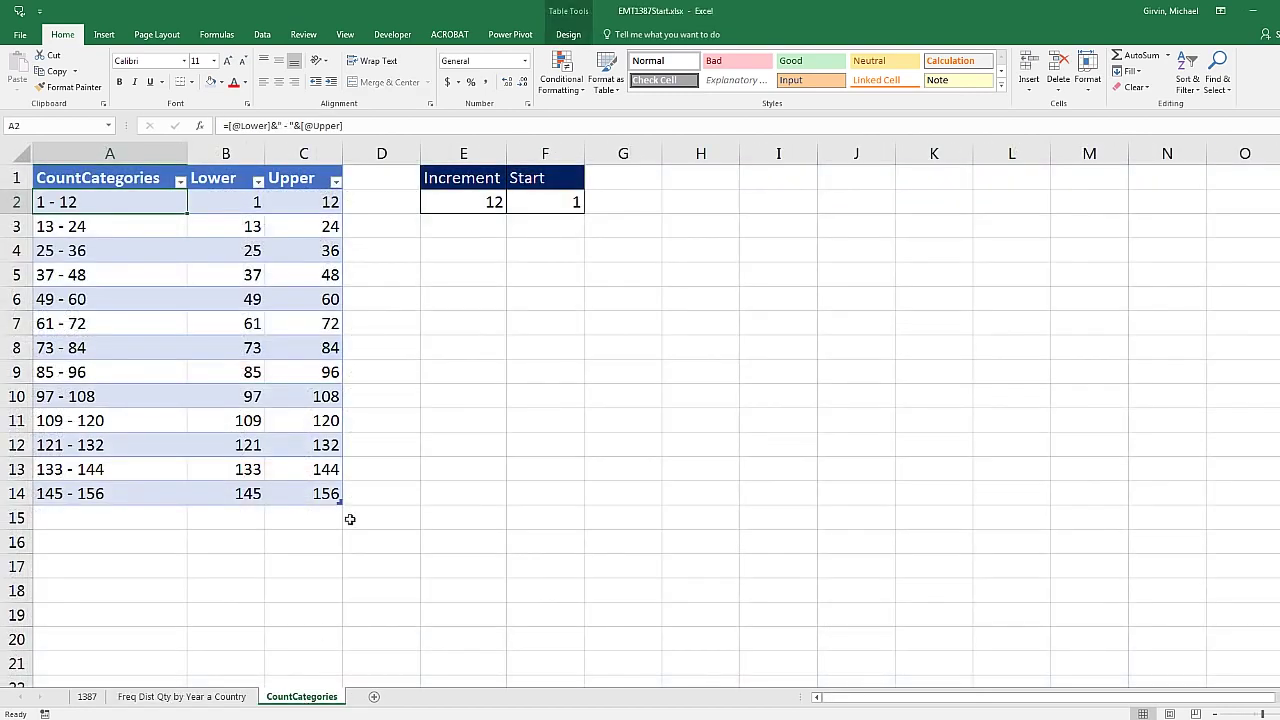
pyautogui.doubleClick(318, 203)
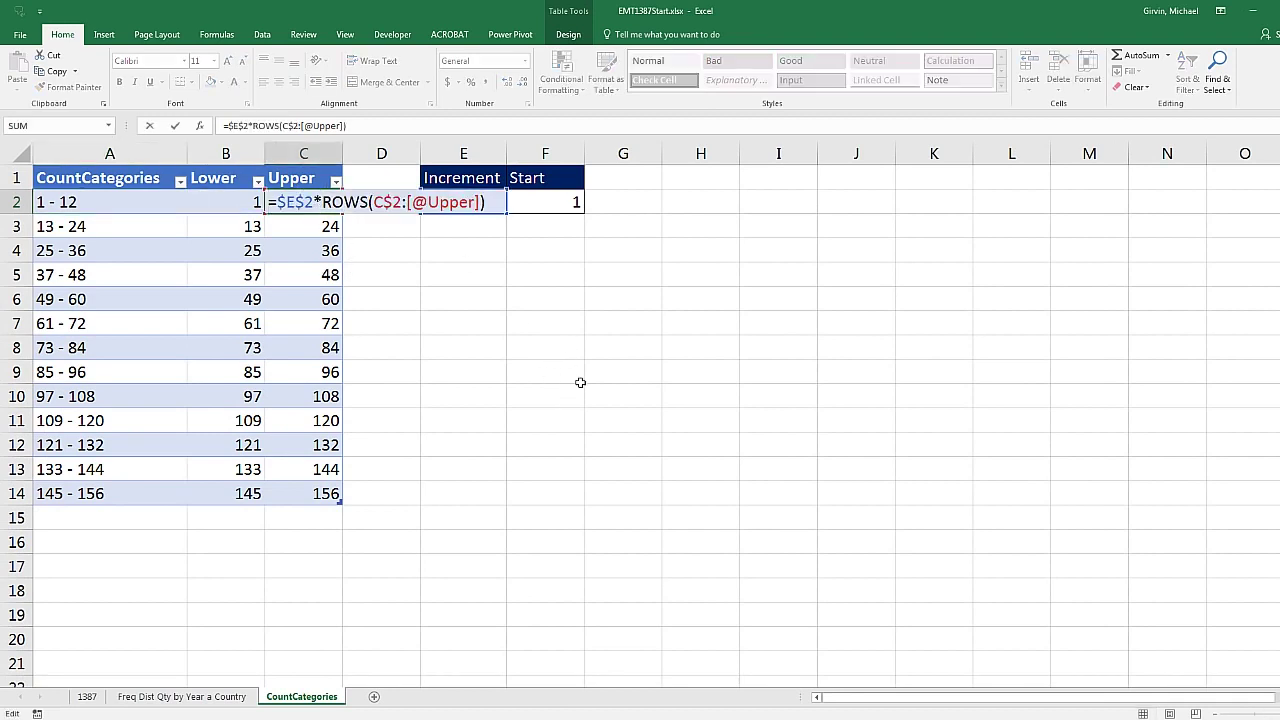
pyautogui.press('Escape')
pyautogui.hotkey('alt', 'Tab')
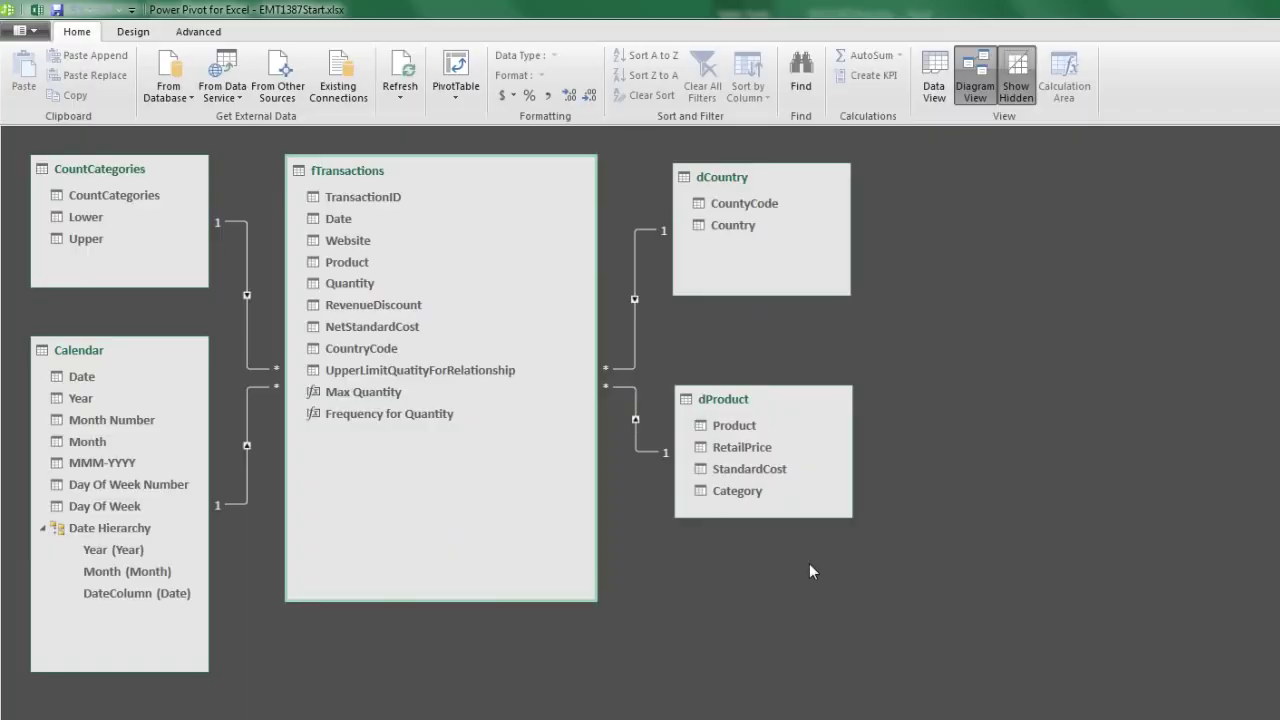